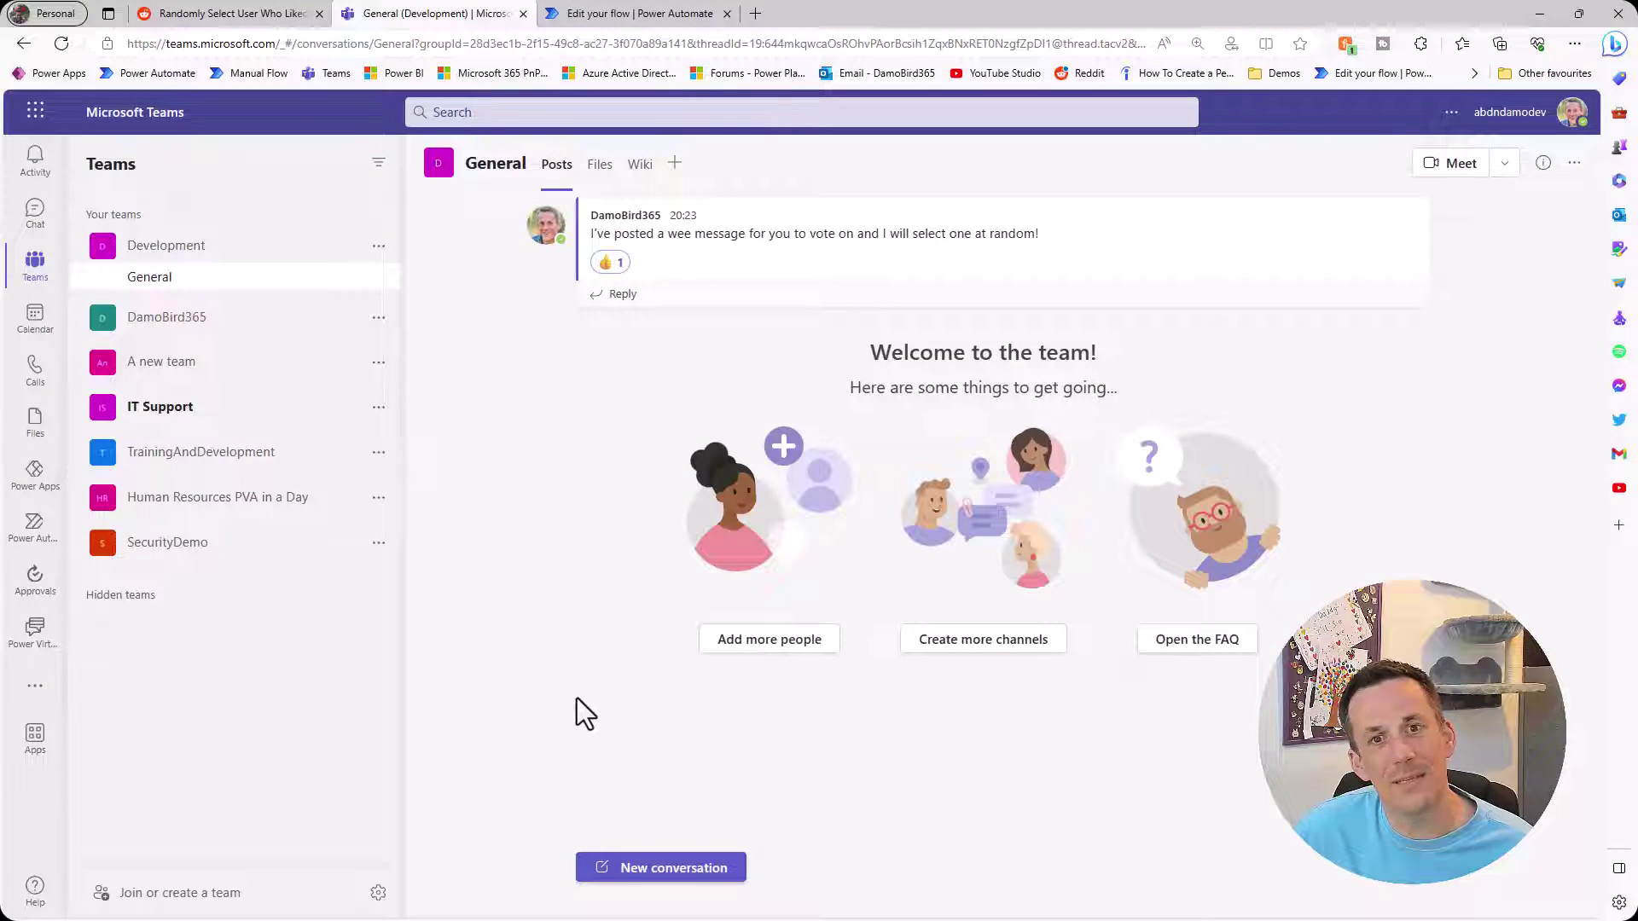
React to the posted vote message in the General channel with a like from one account and a heart from another, then check who reacted
mouse_move(664, 247)
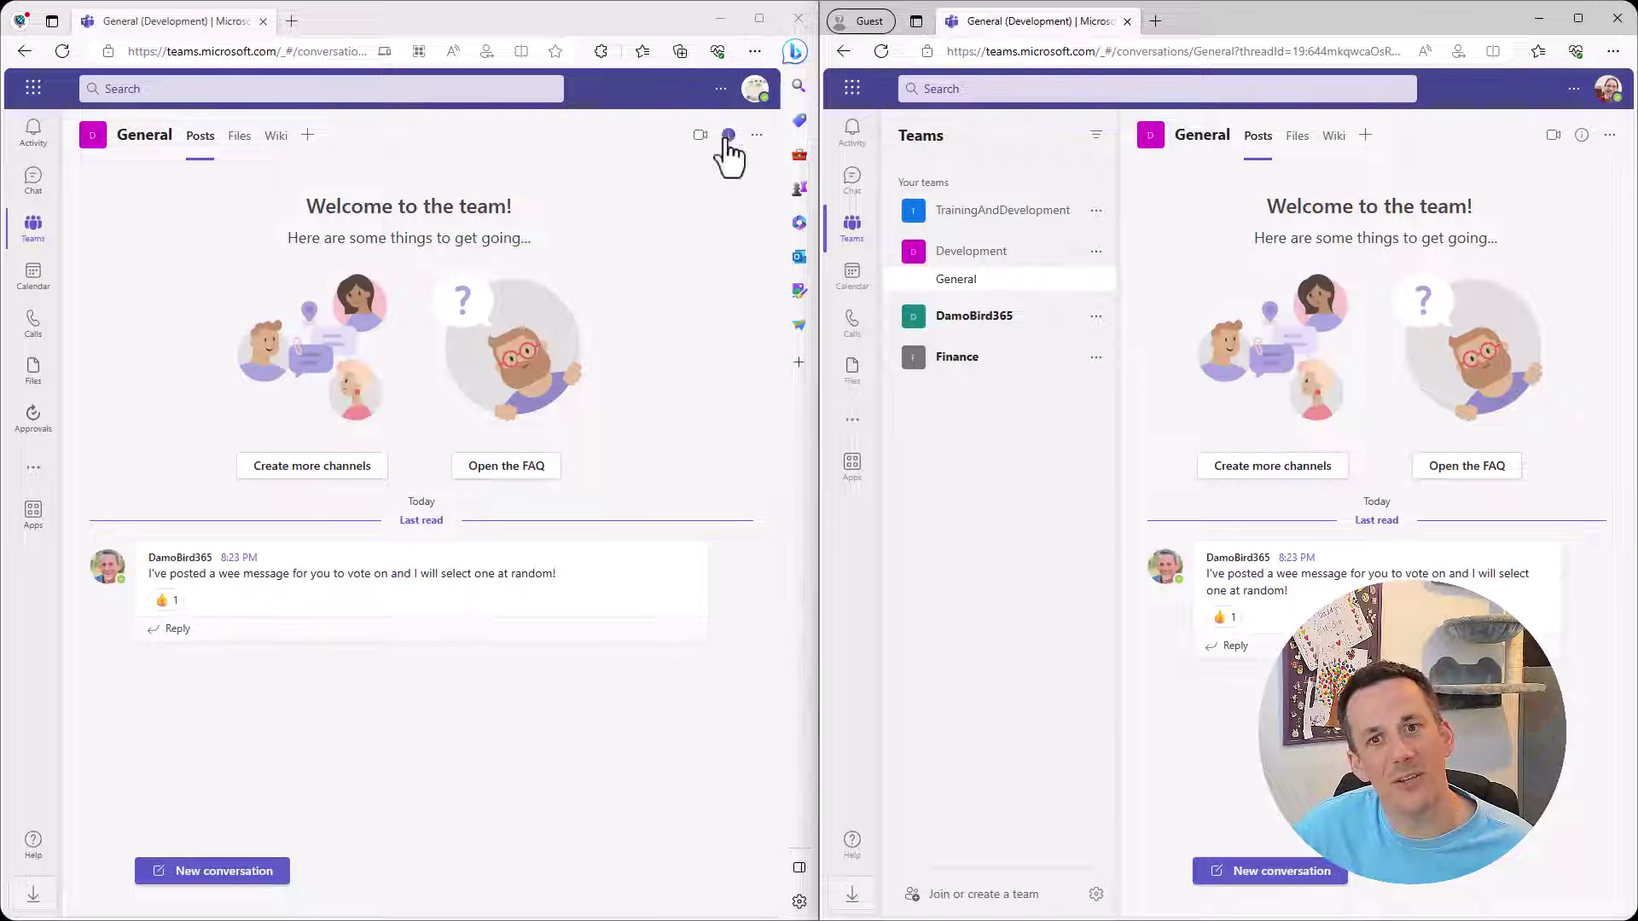
left_click(755, 91)
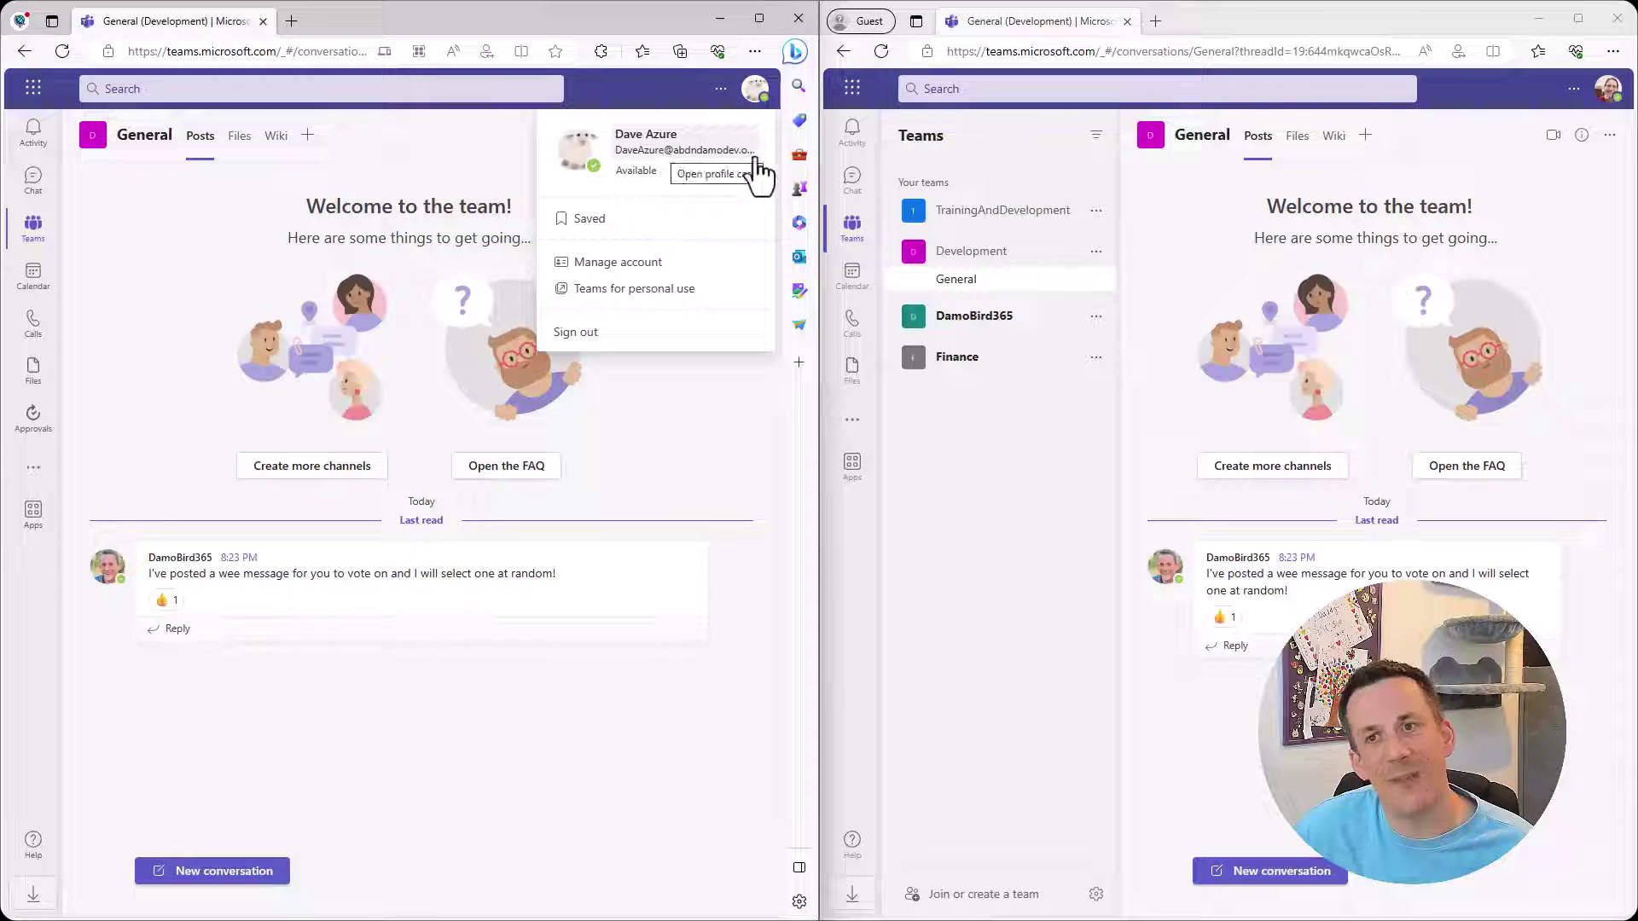
left_click(1608, 90)
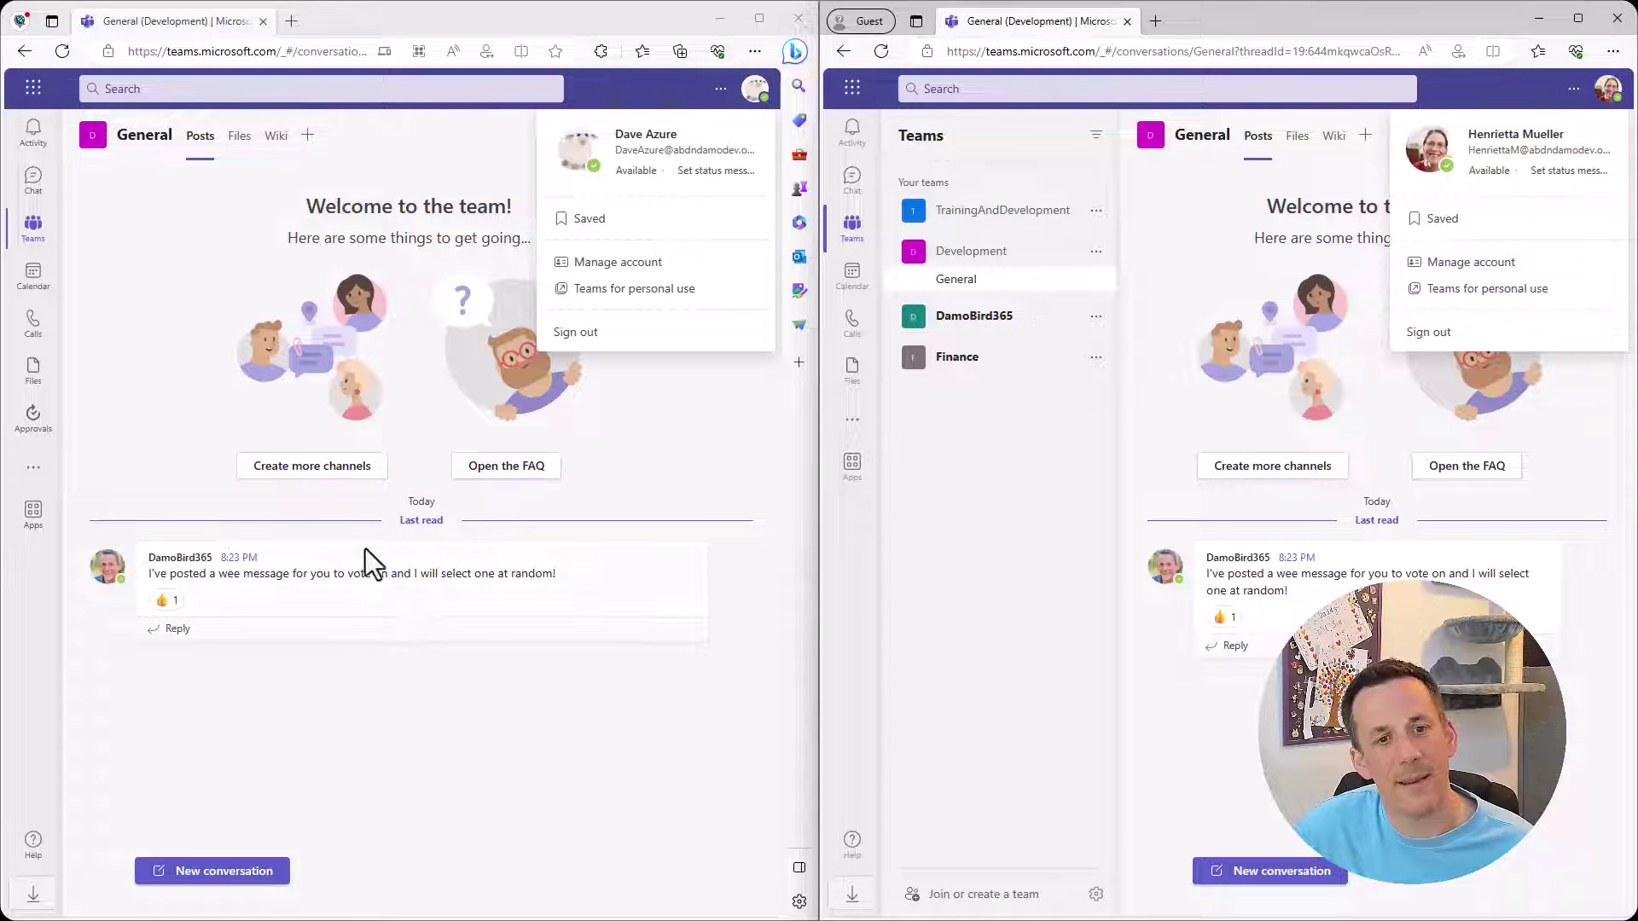
mouse_move(378, 575)
left_click(544, 529)
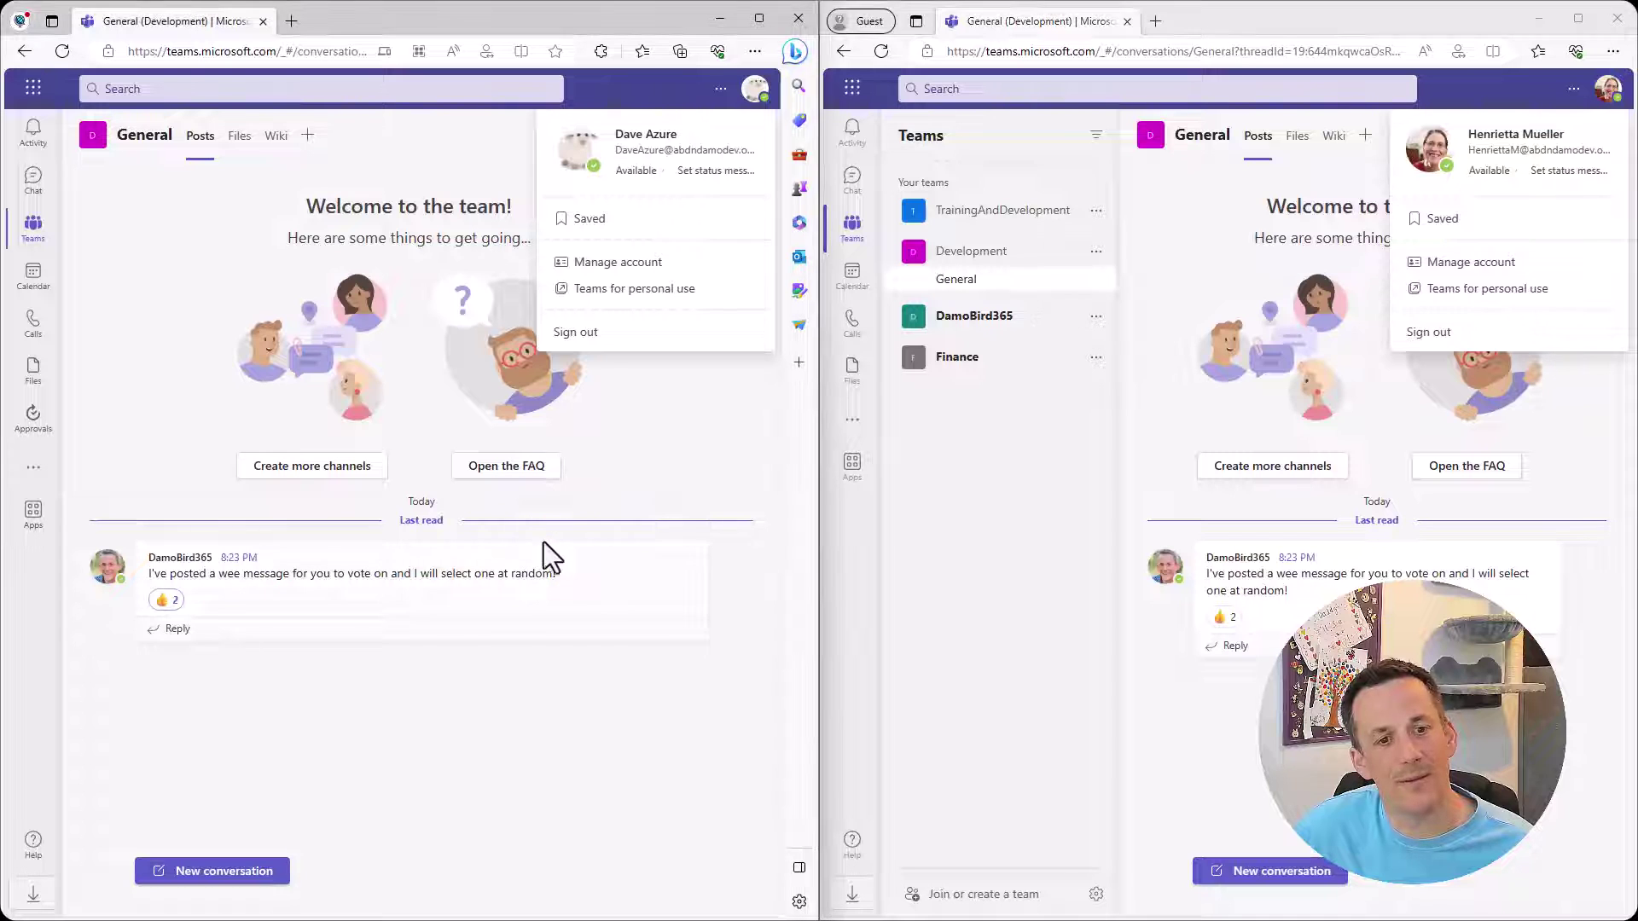
mouse_move(523, 569)
mouse_move(1283, 567)
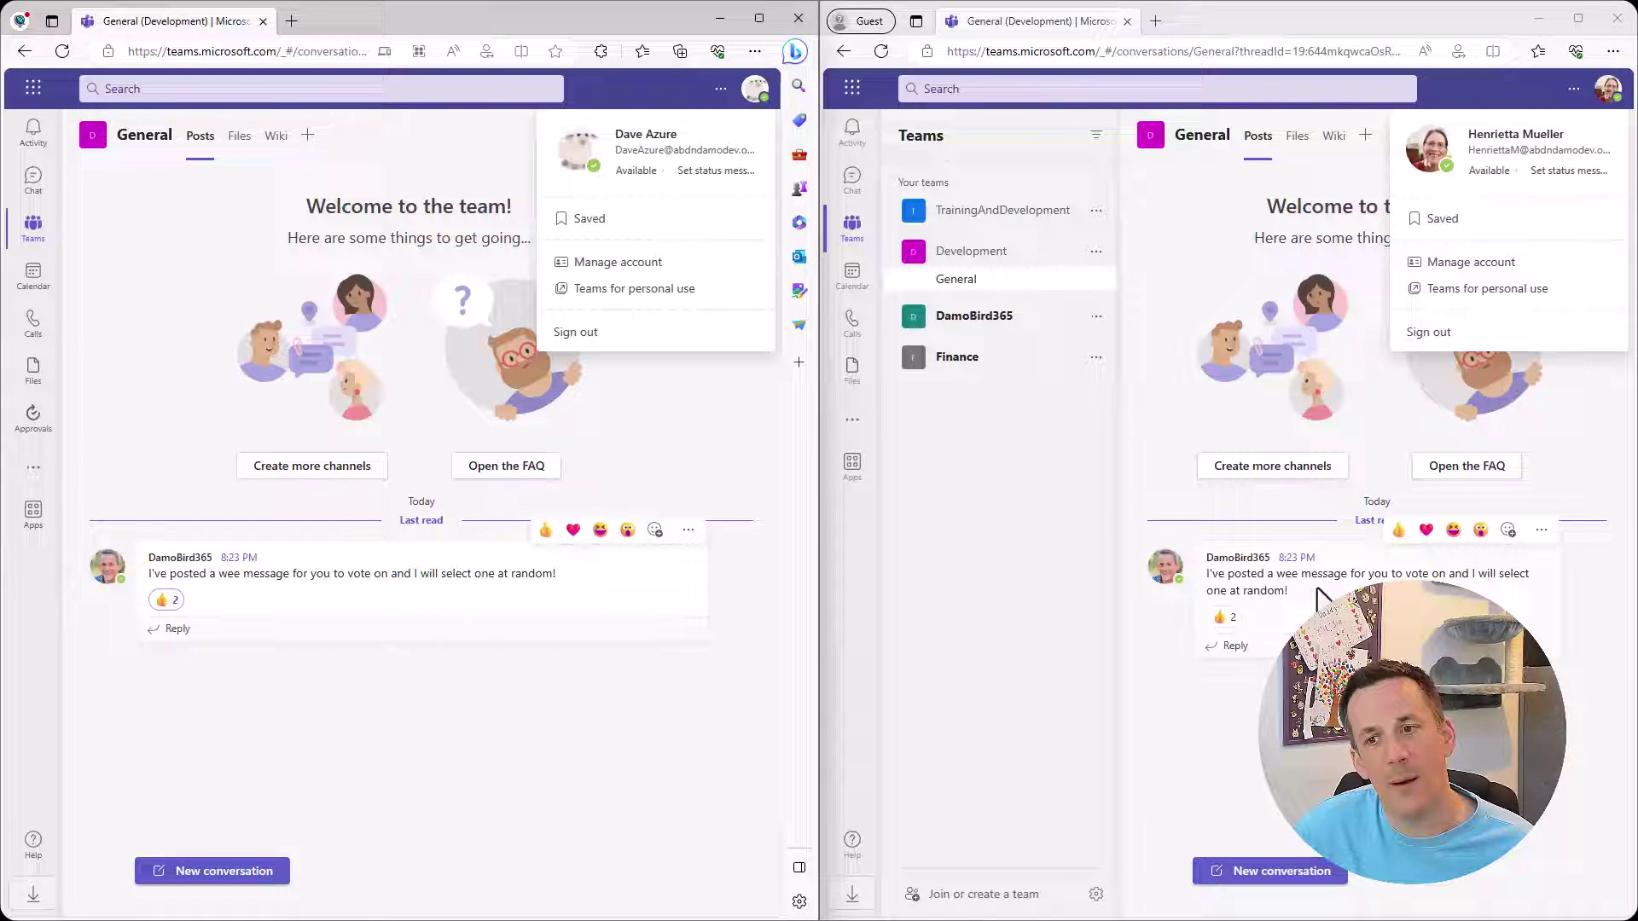
left_click(1426, 532)
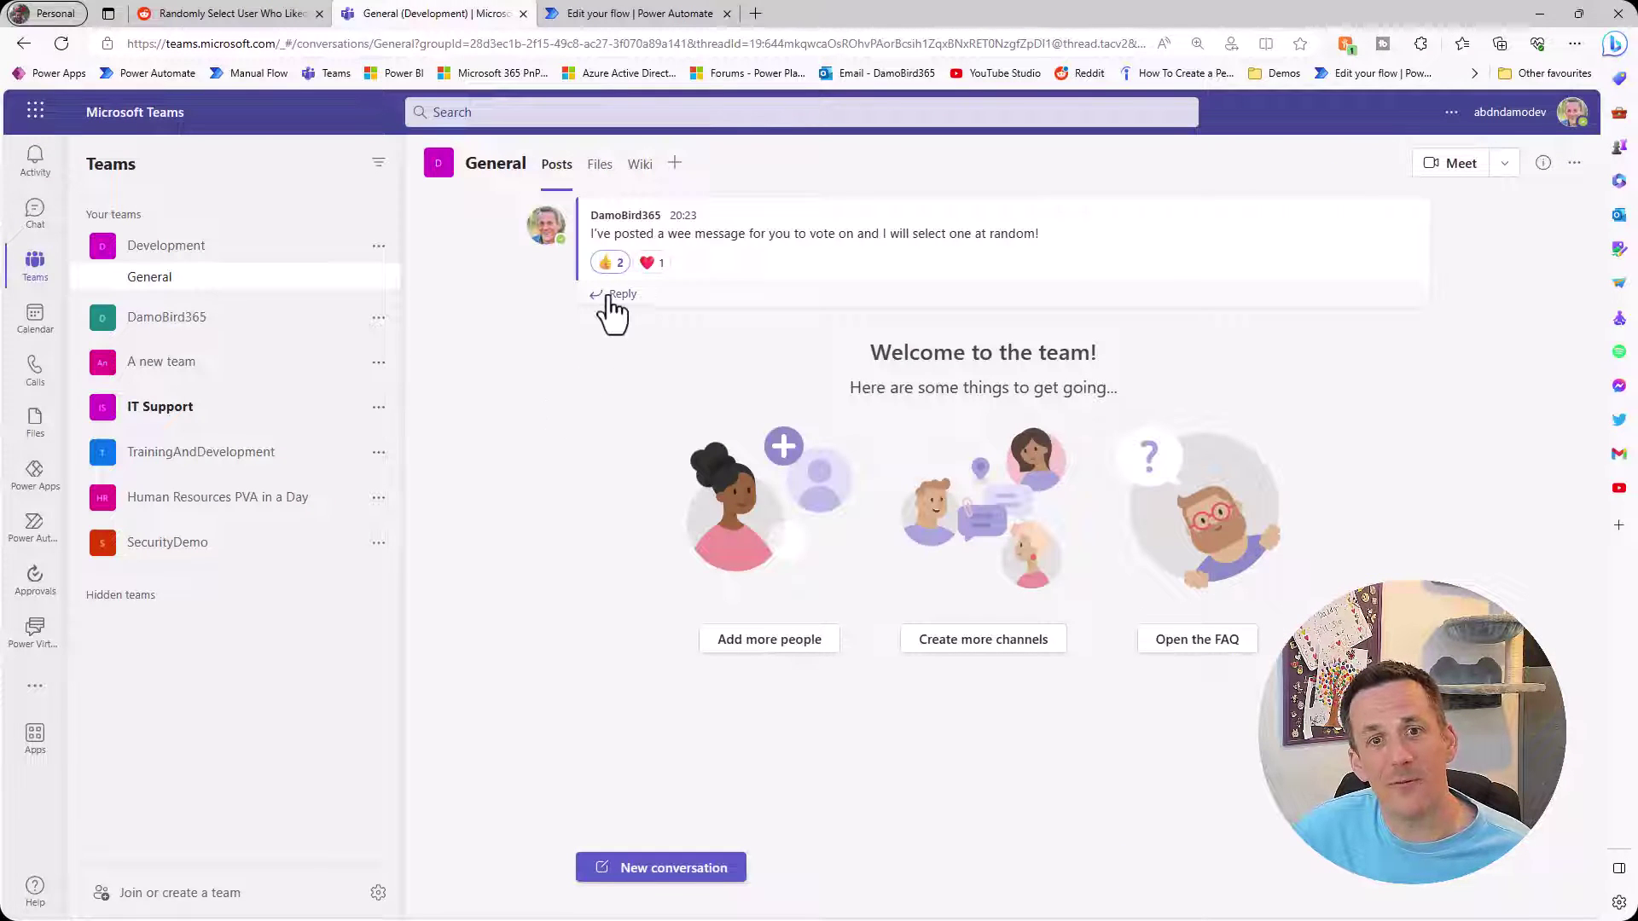
mouse_move(606, 272)
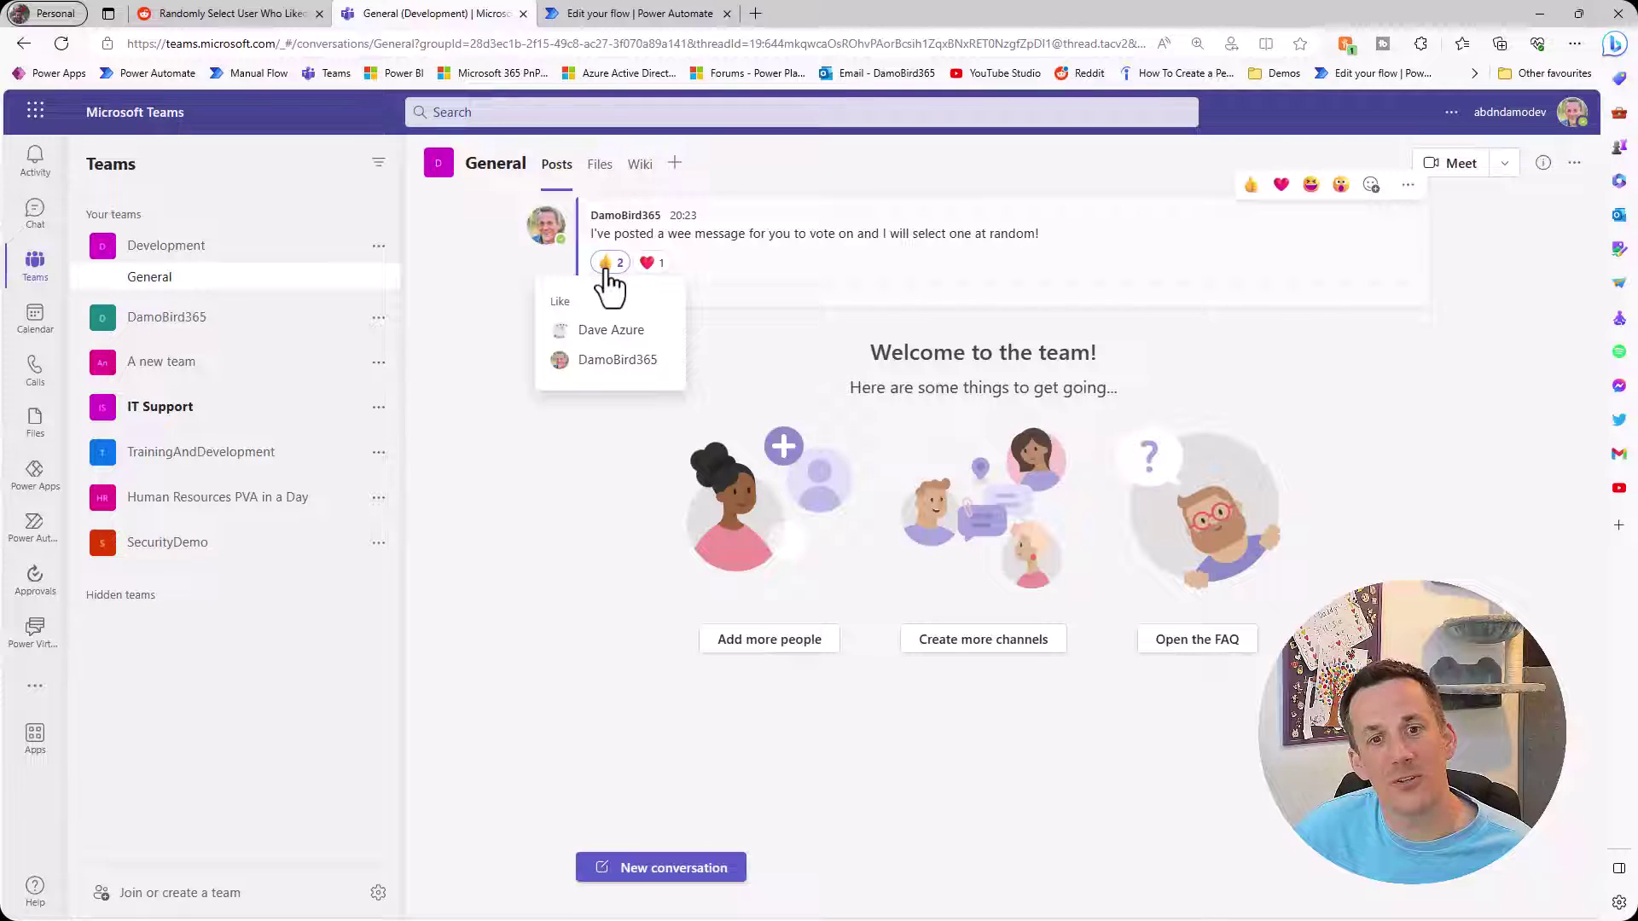
mouse_move(661, 268)
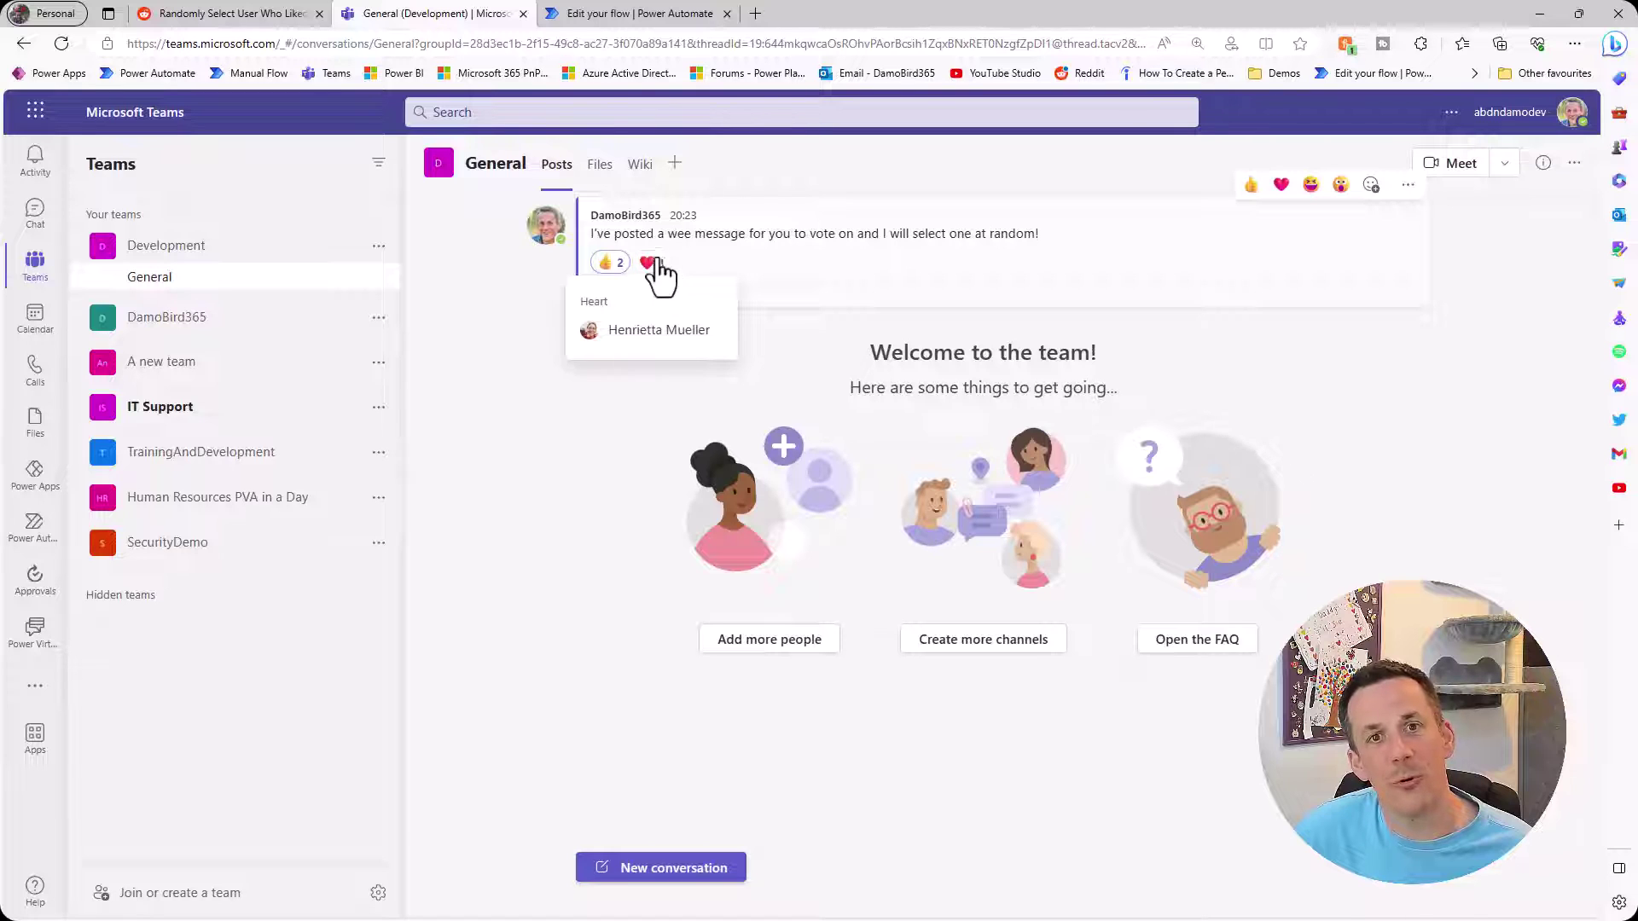
Switch to the Select Random User flow in Power Automate and add a Get message details action after the trigger
left_click(622, 13)
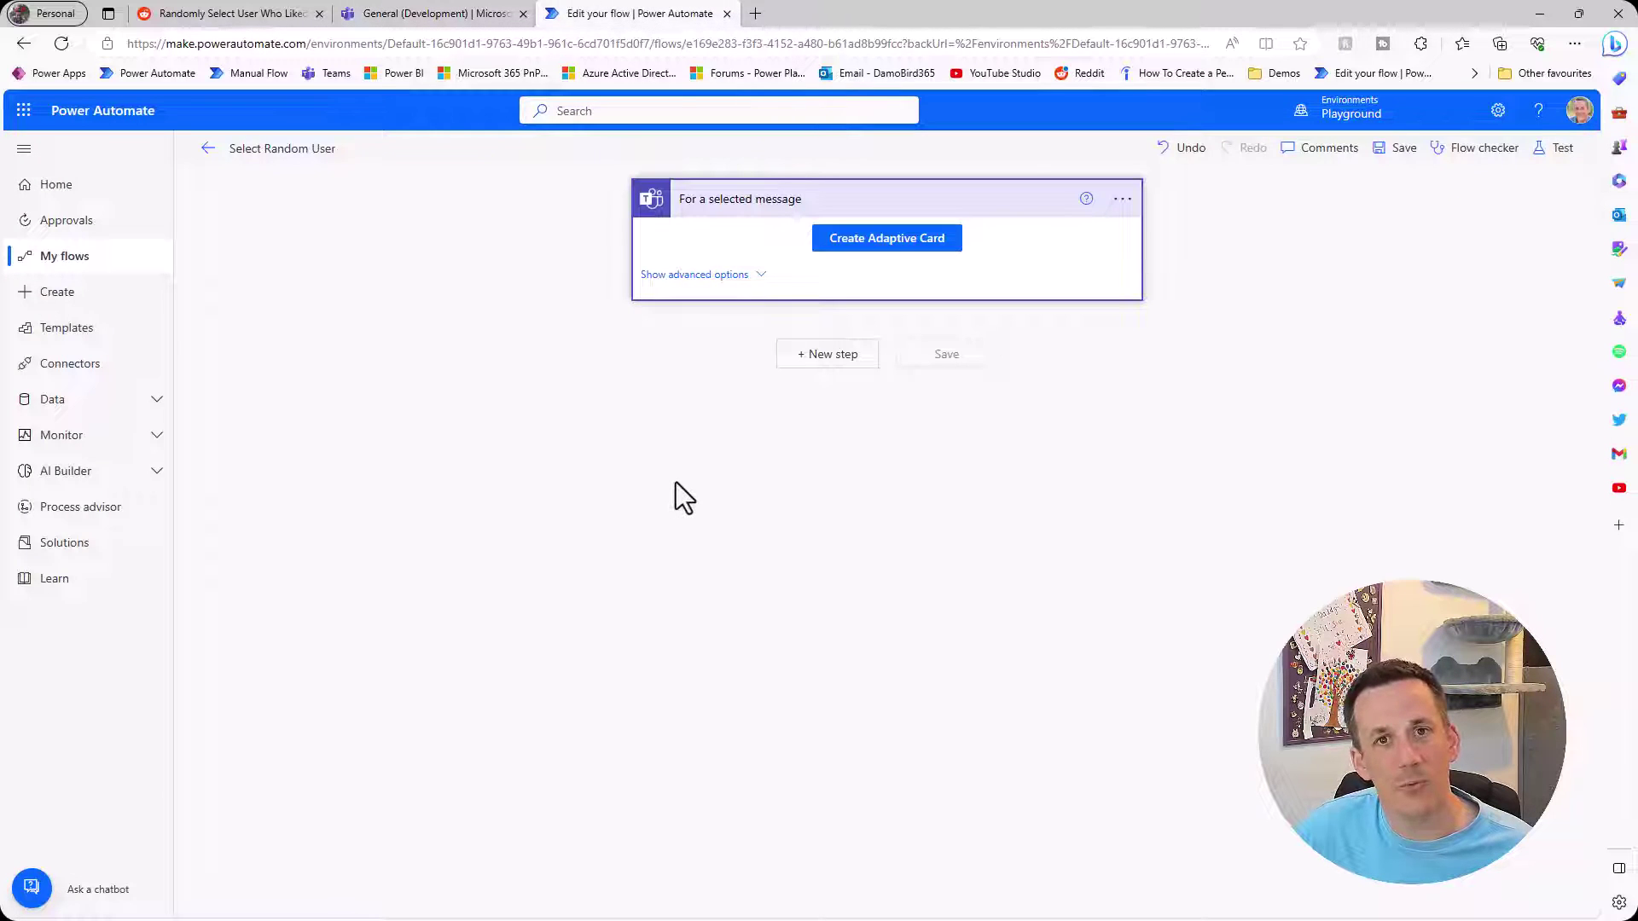
left_click(825, 356)
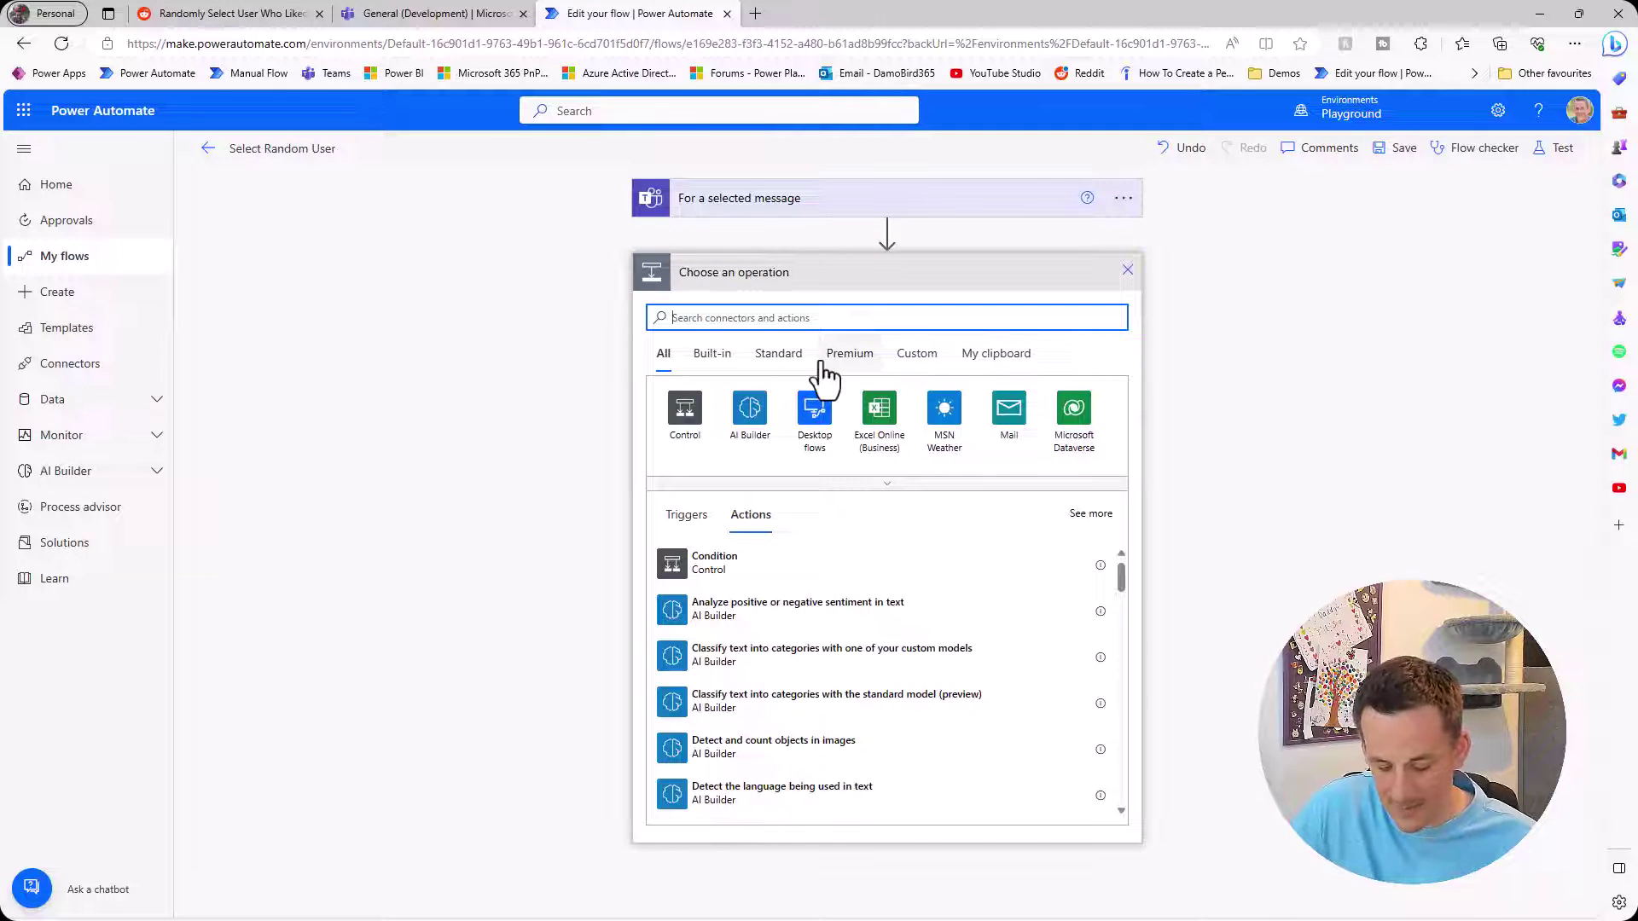
type("get message details")
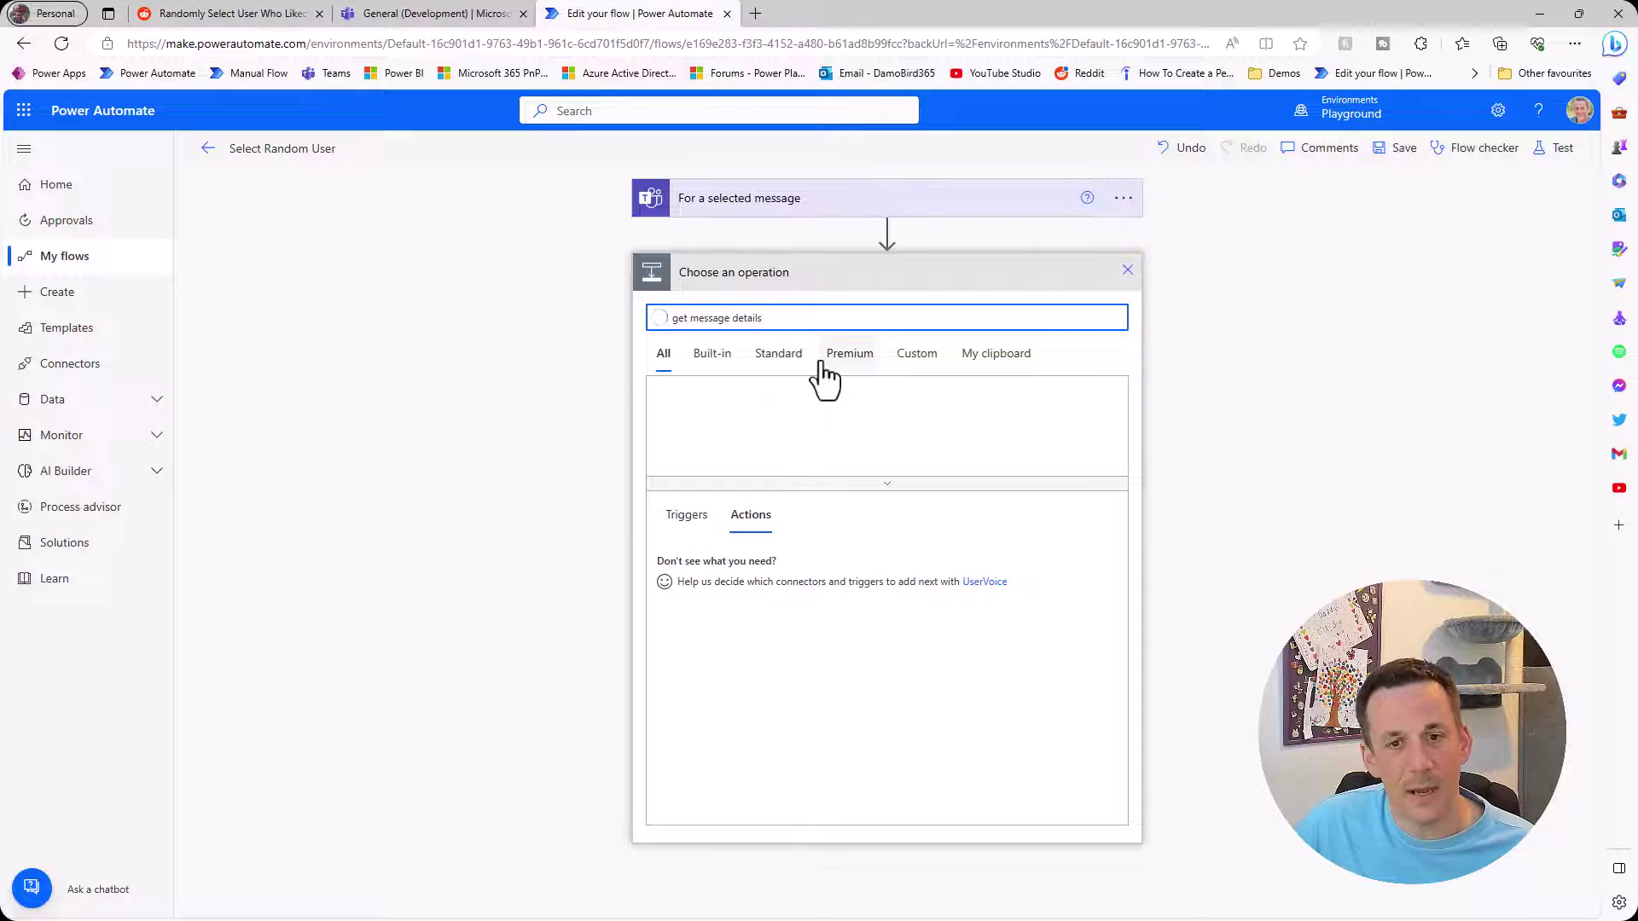
left_click(734, 566)
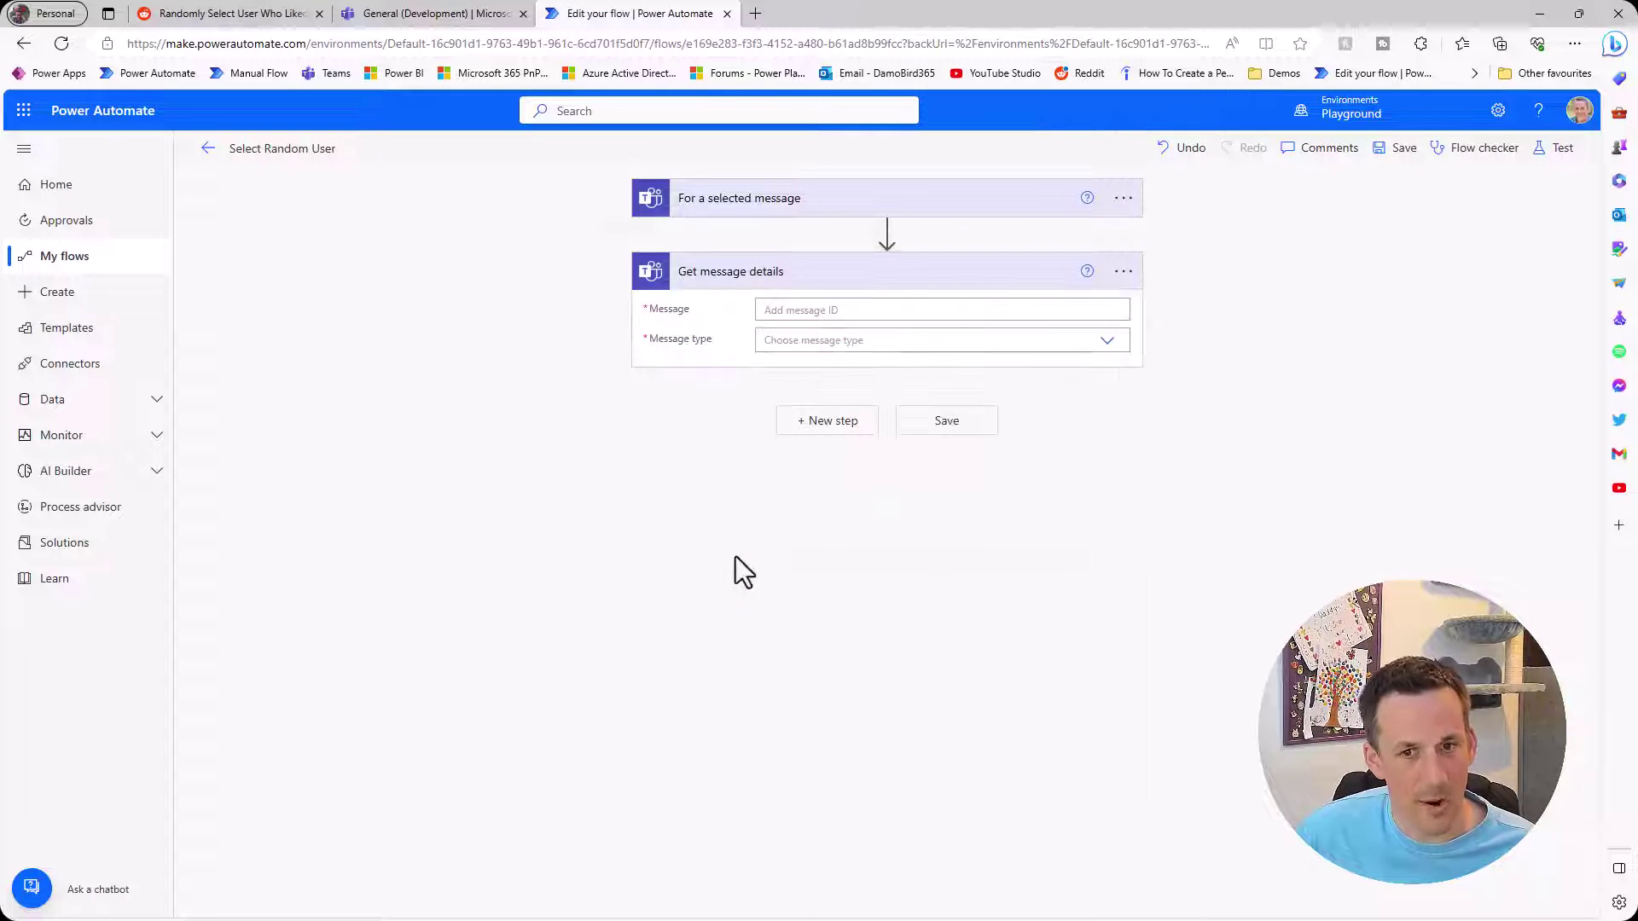
Set the Get message details action's message to the trigger's Message ID and its message type to Channel
left_click(1066, 311)
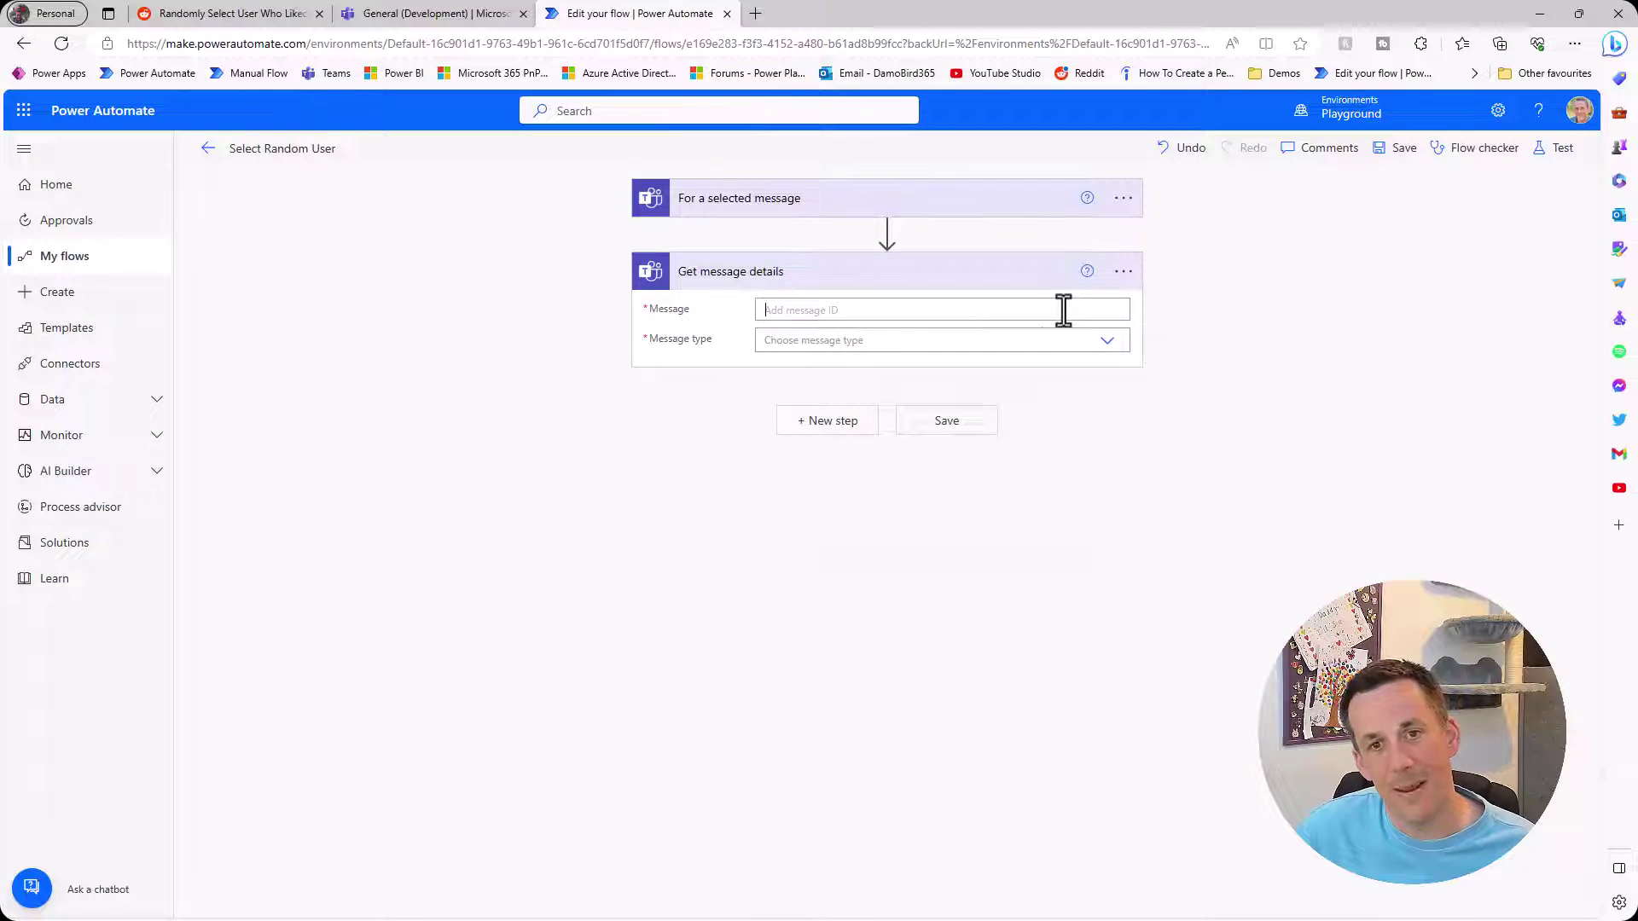
left_click(1230, 461)
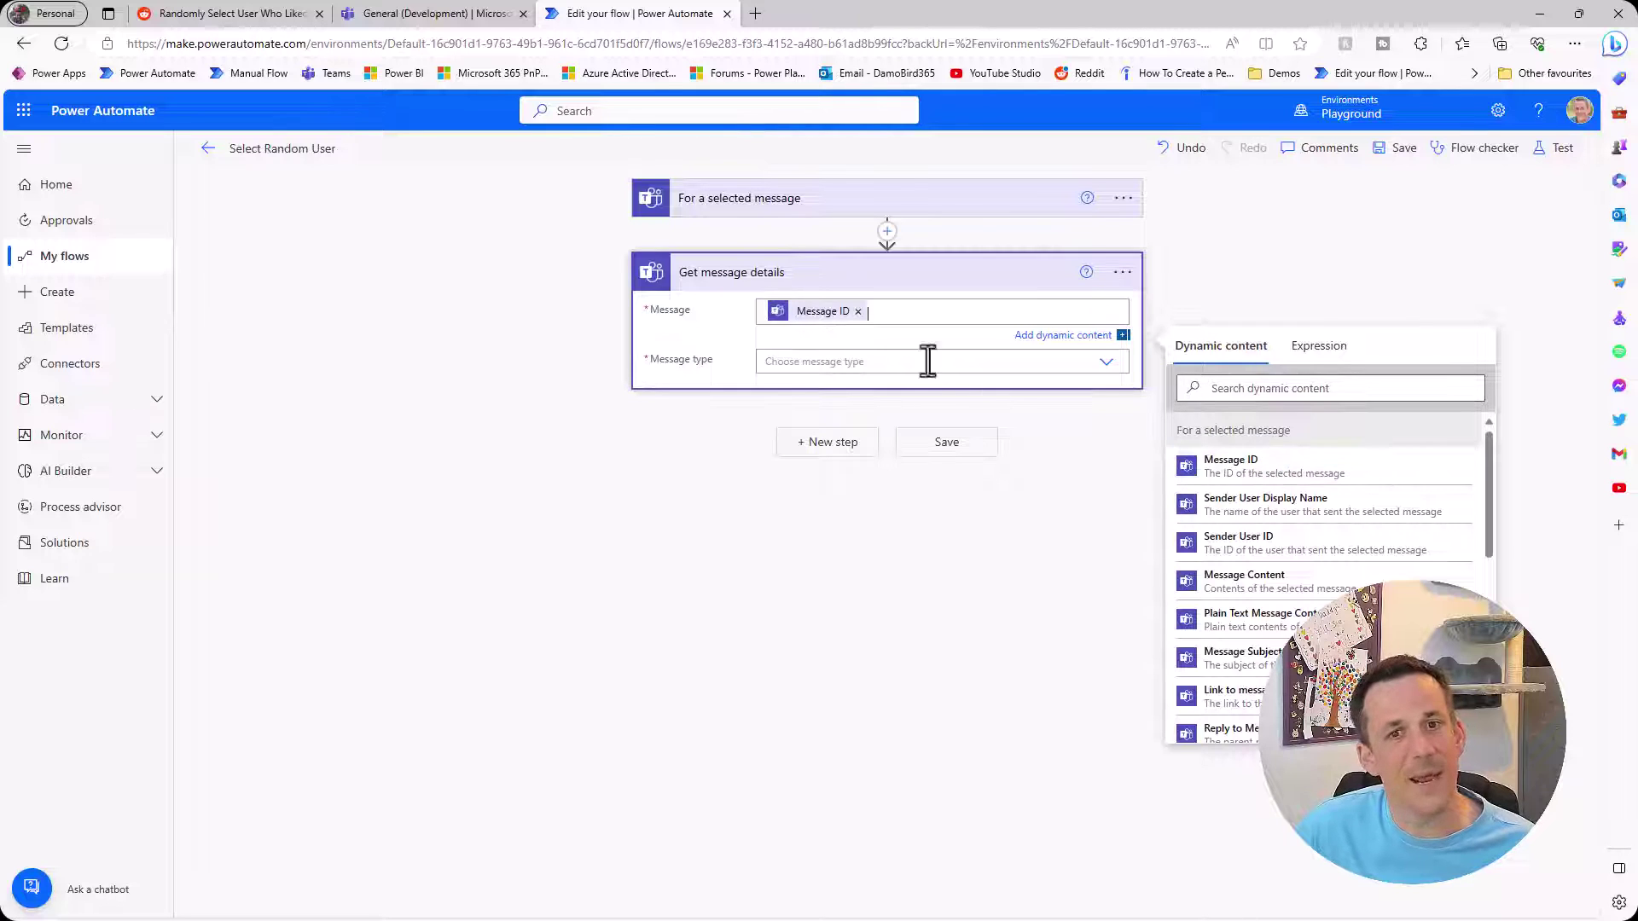
left_click(803, 364)
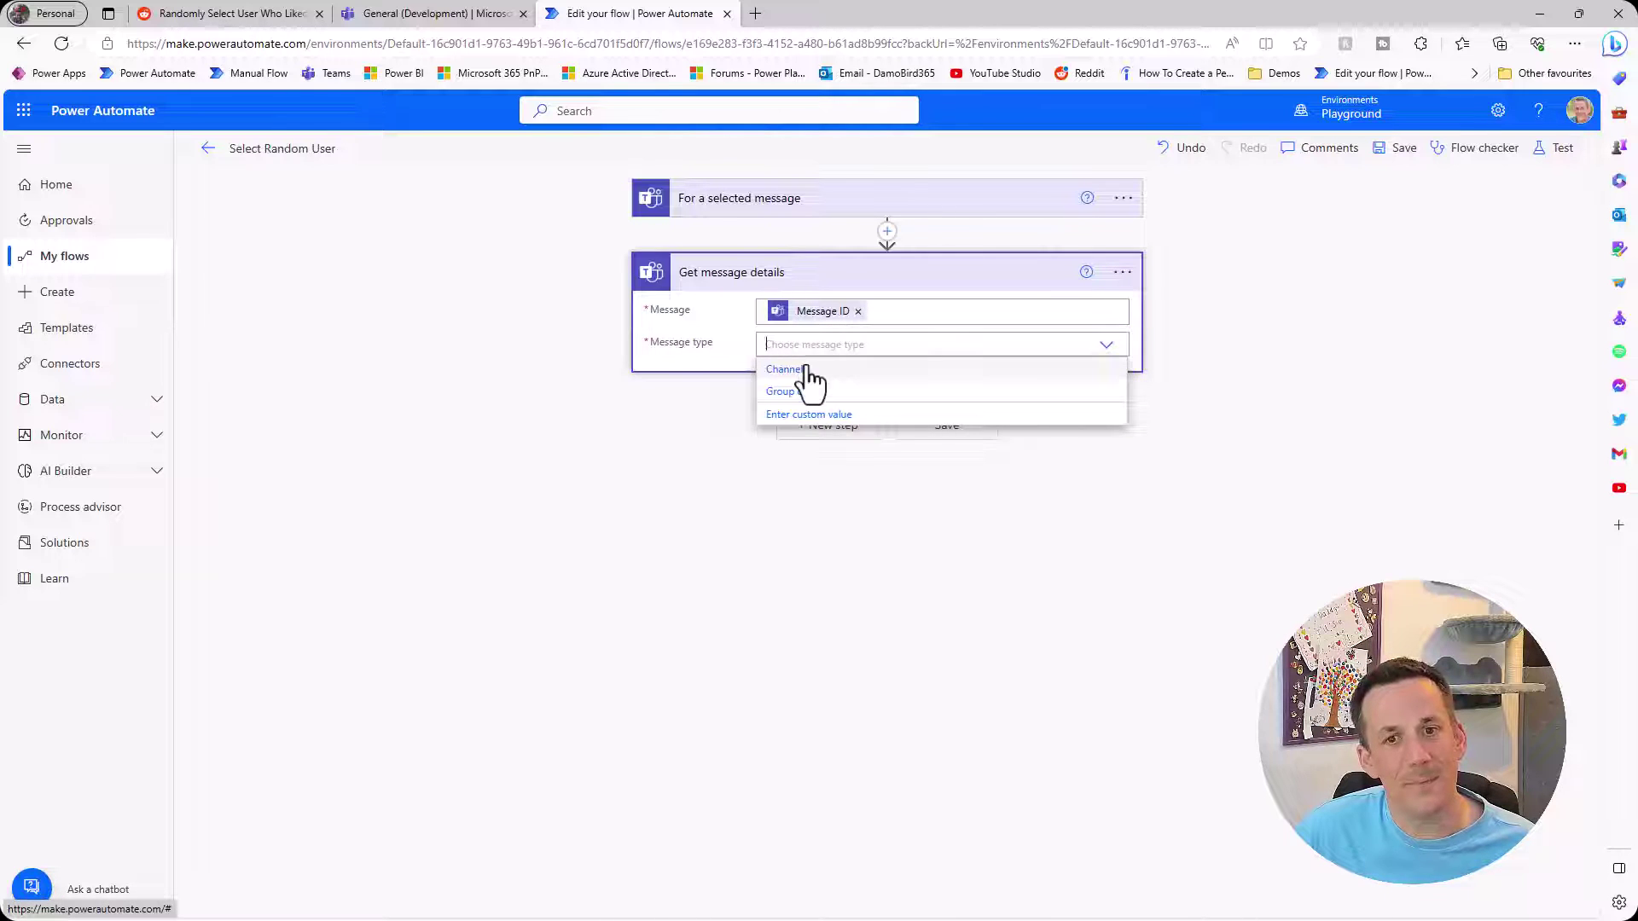
left_click(811, 382)
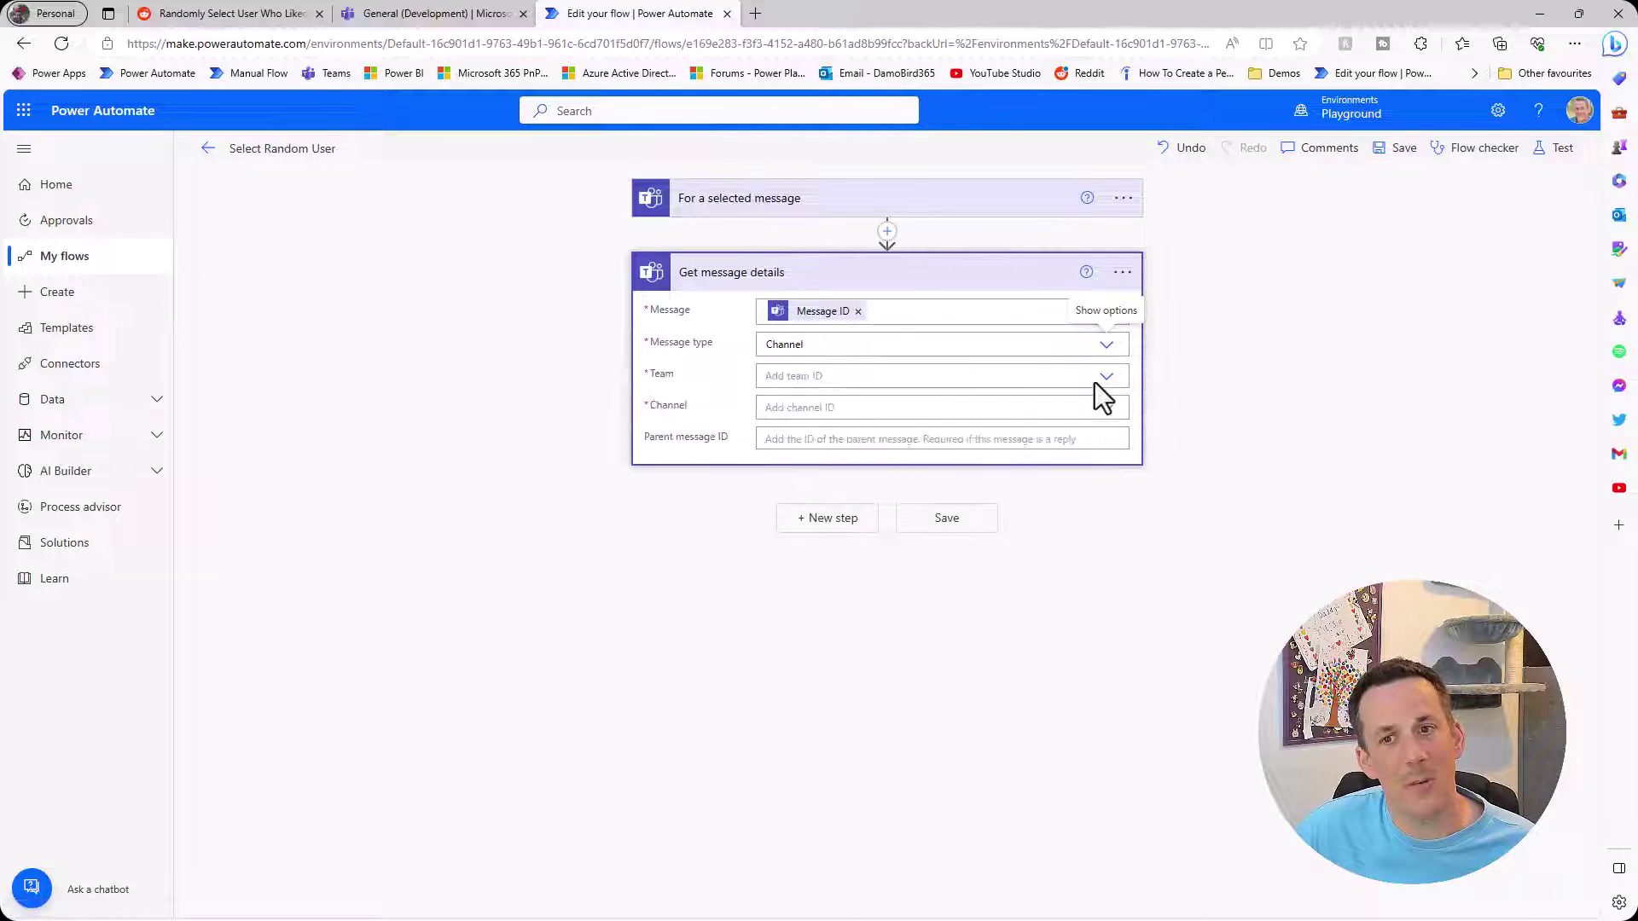
Choose the Development team and the General channel for the Get message details action, and save the flow
left_click(1105, 376)
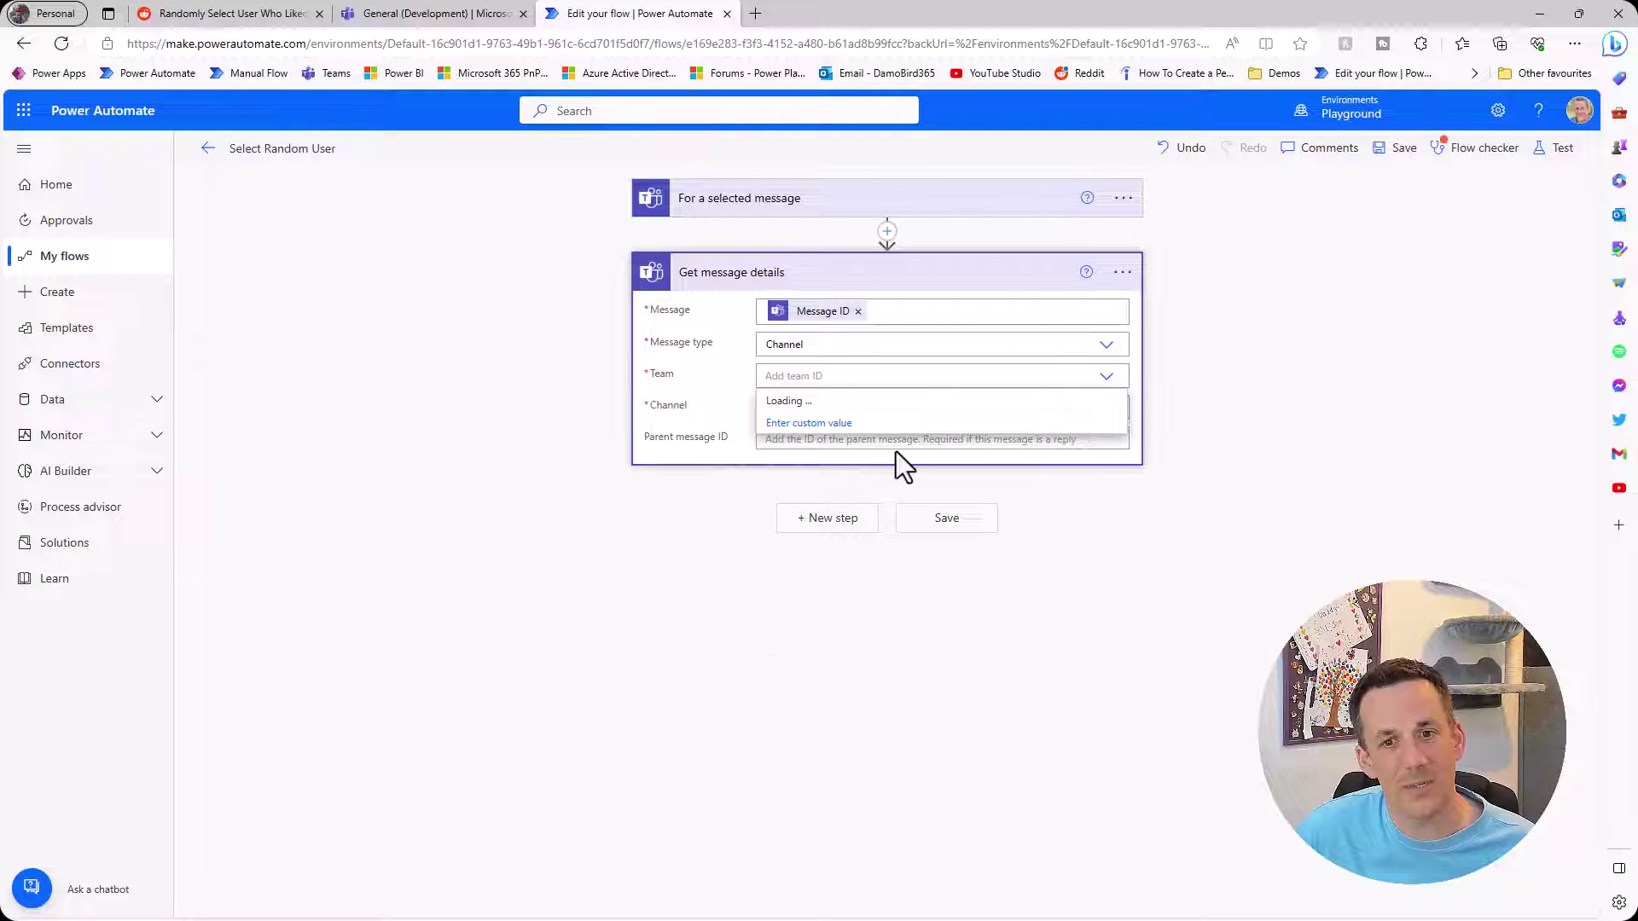
scroll(824, 622, "down", 2)
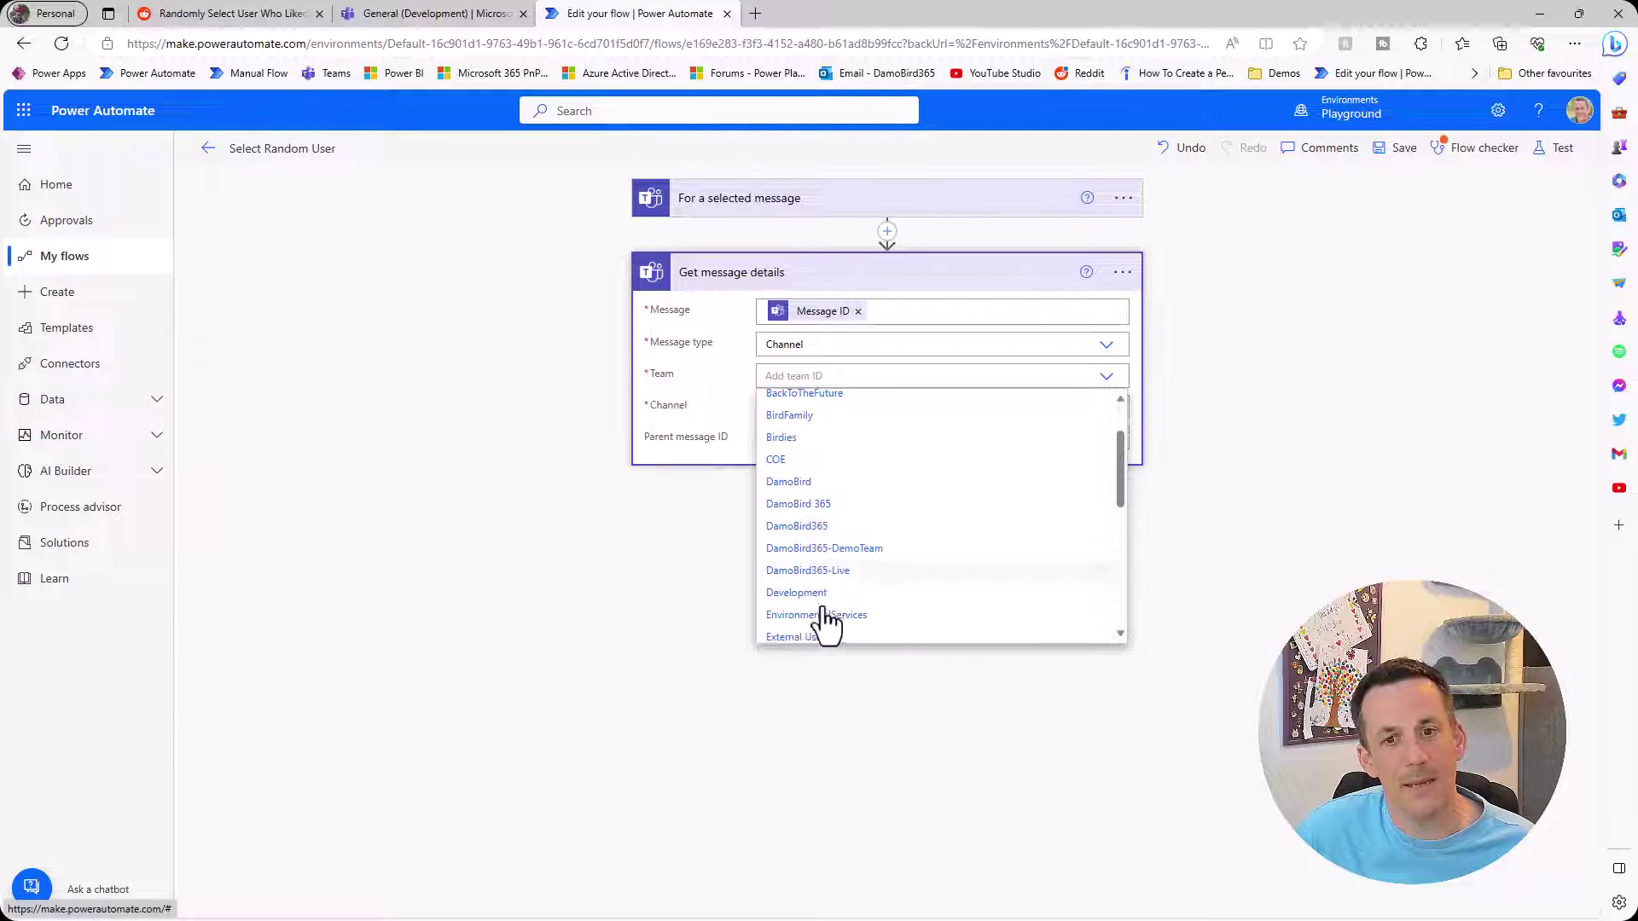
left_click(832, 608)
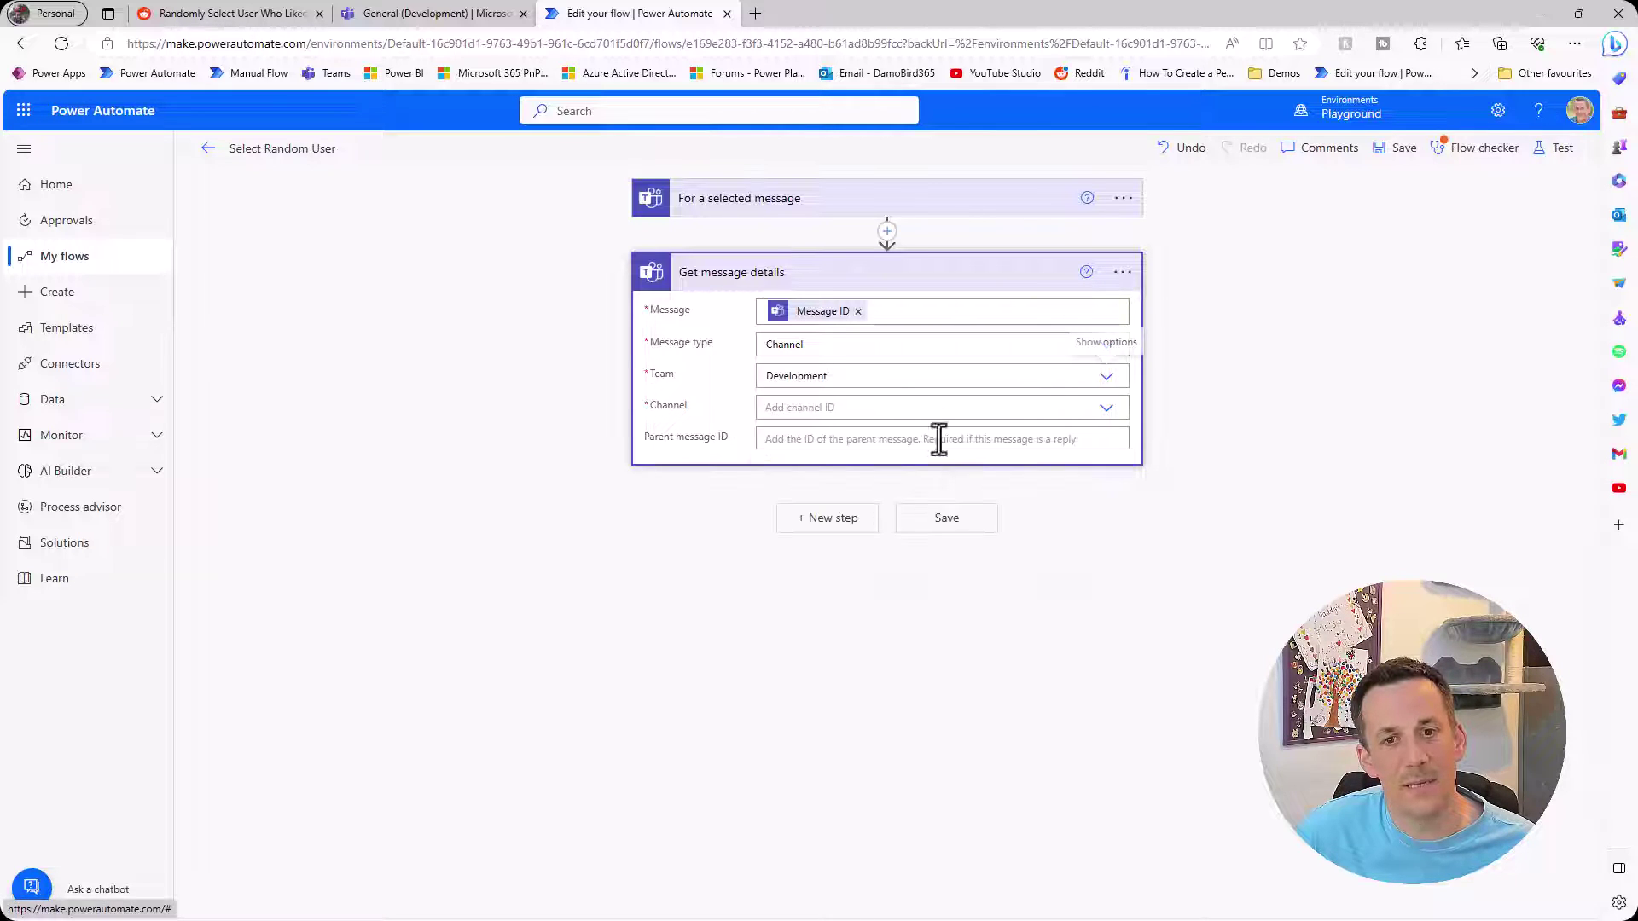
left_click(1104, 411)
left_click(803, 445)
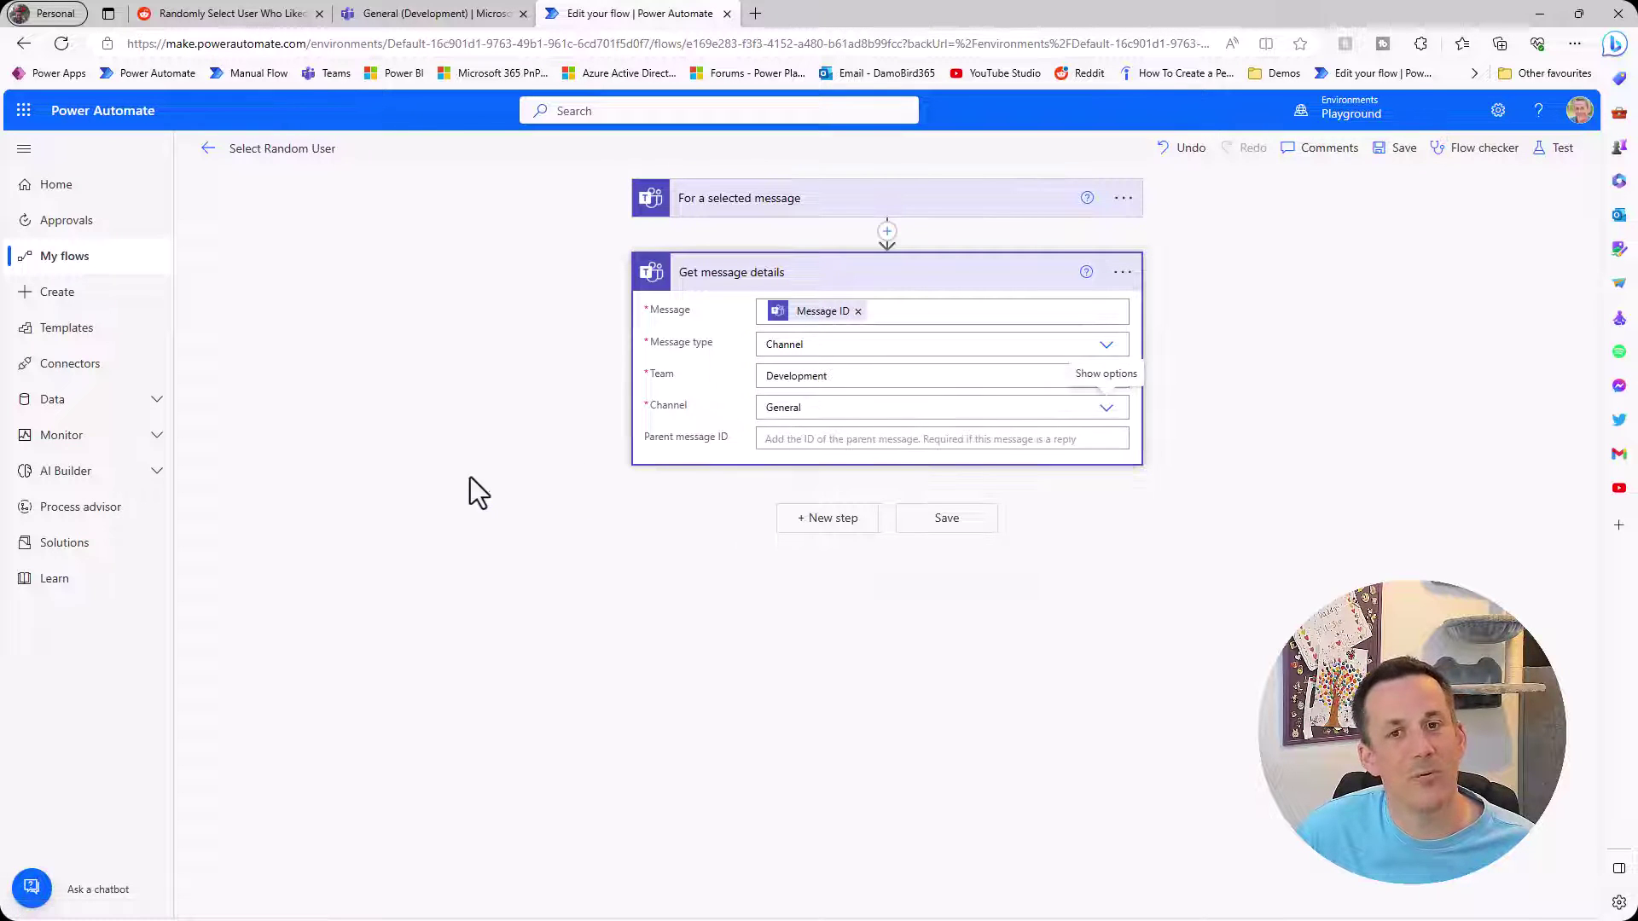
left_click(1382, 151)
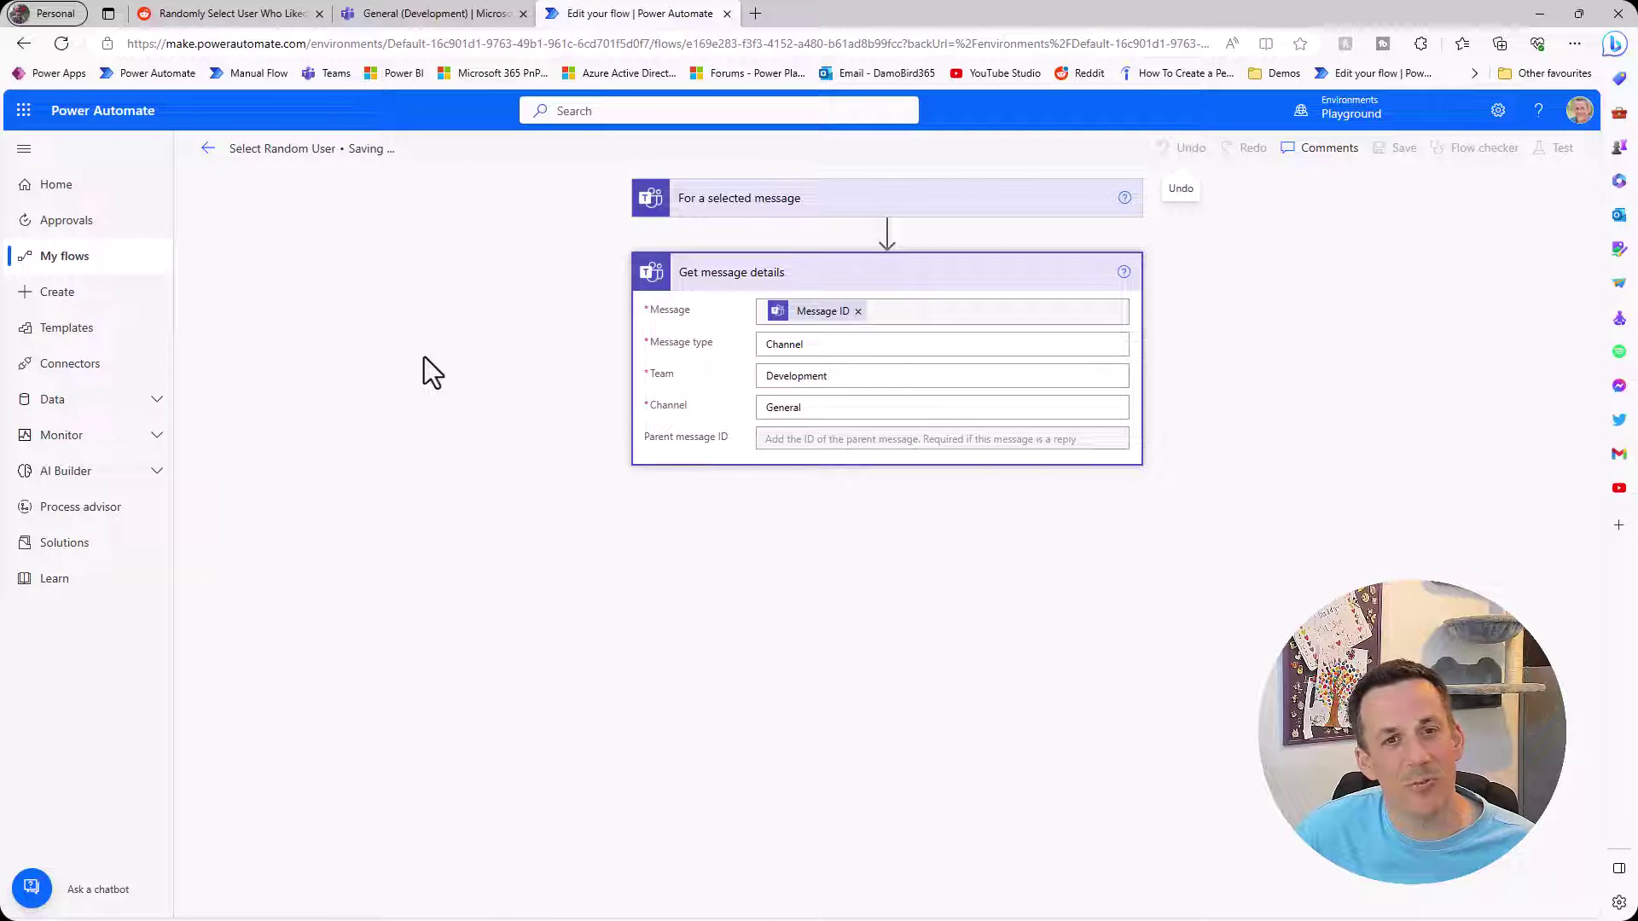
Switch to Teams and run the Select Random User flow on the posted message through its additional actions
key("ctrl+shift+Tab")
mouse_move(1409, 205)
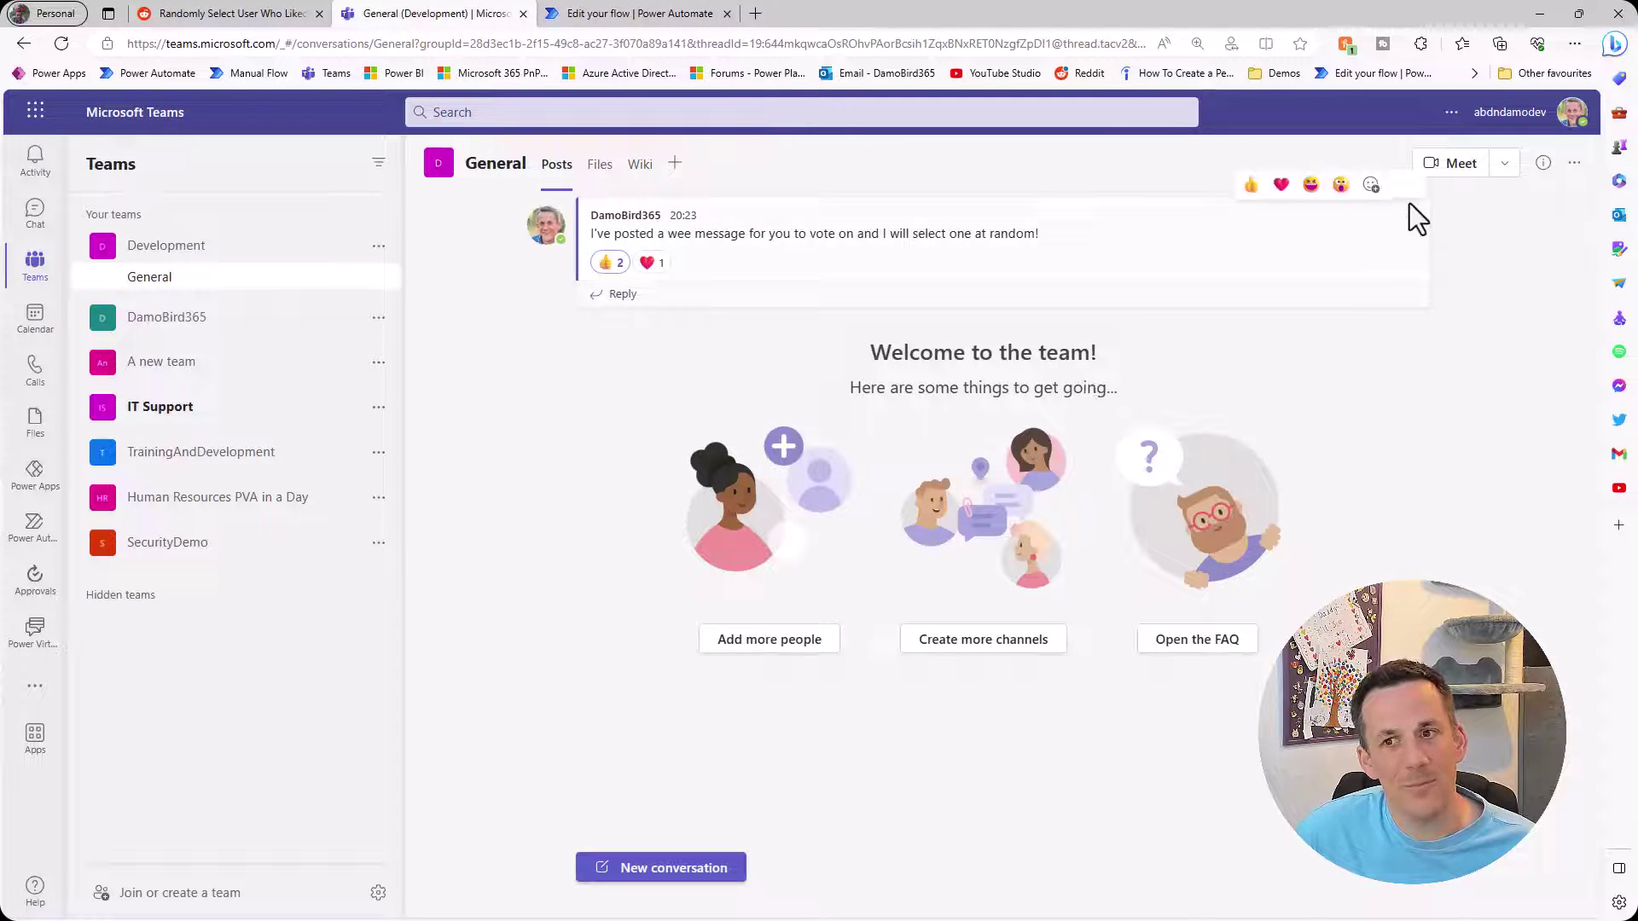
left_click(1408, 186)
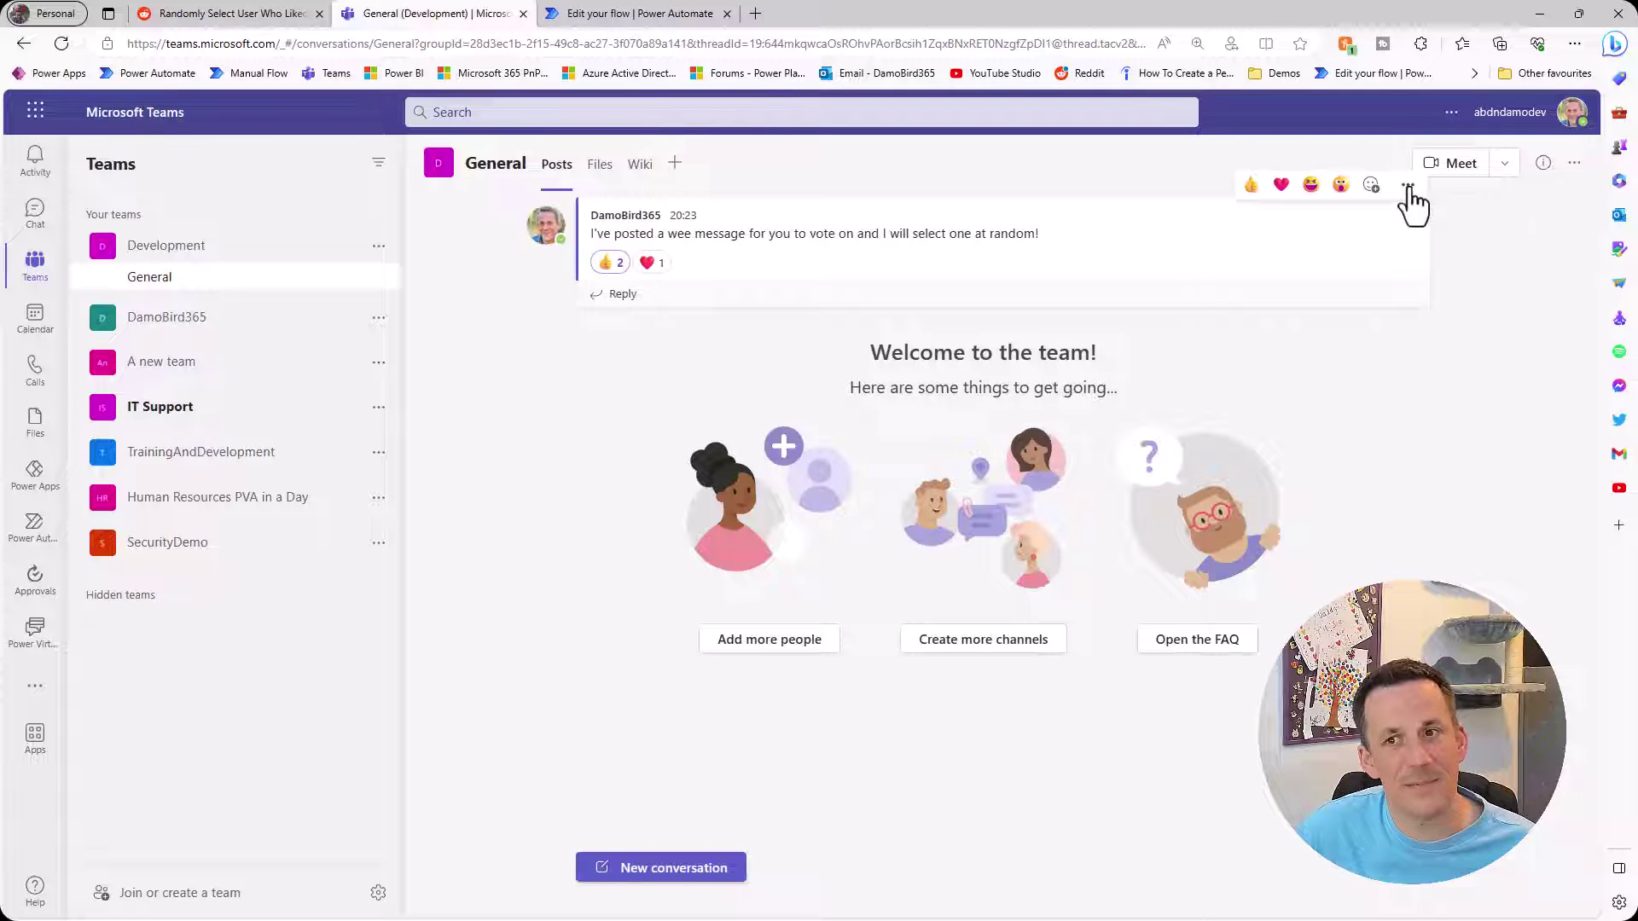
mouse_move(1376, 536)
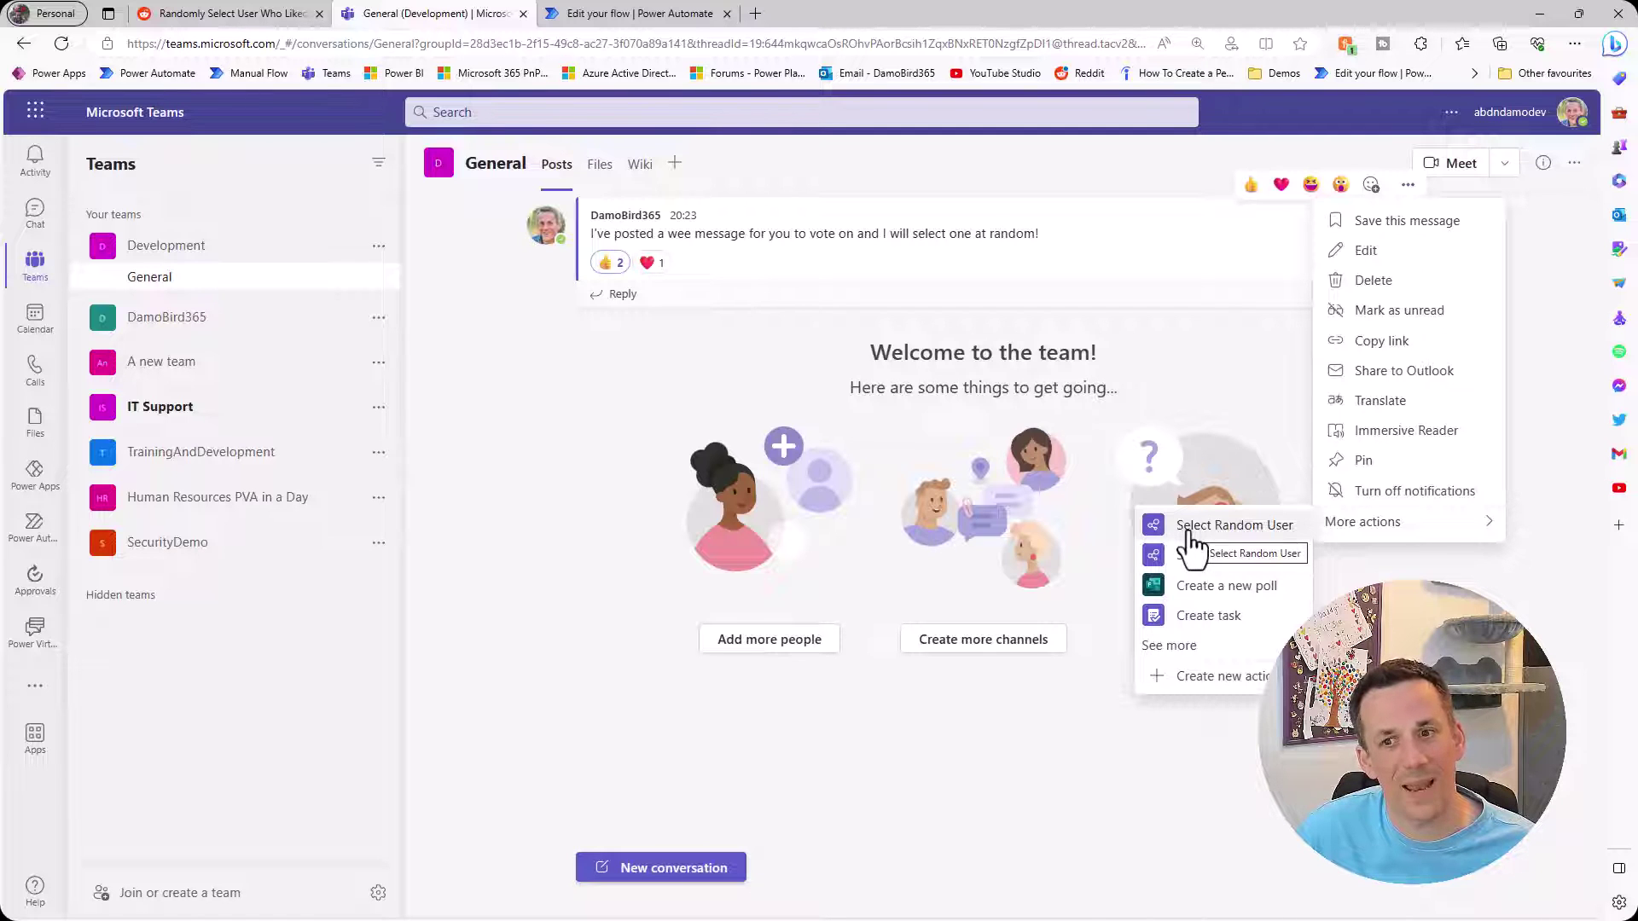
left_click(1192, 536)
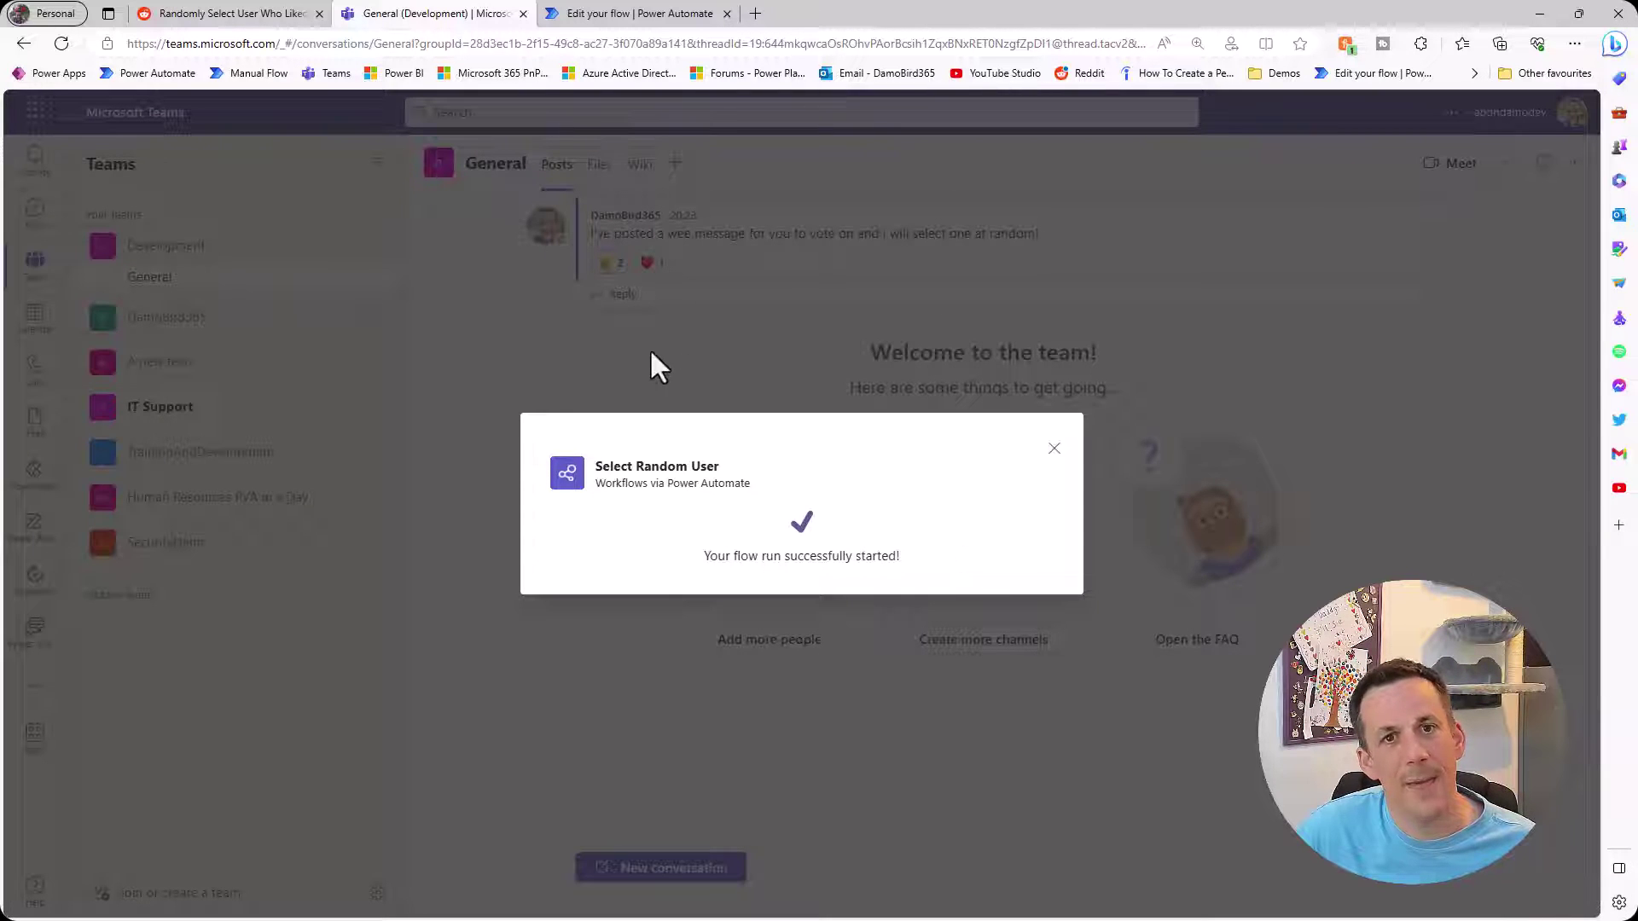
Return to Power Automate, open the flow's latest run and show the raw outputs of Get message details
left_click(618, 14)
left_click(203, 154)
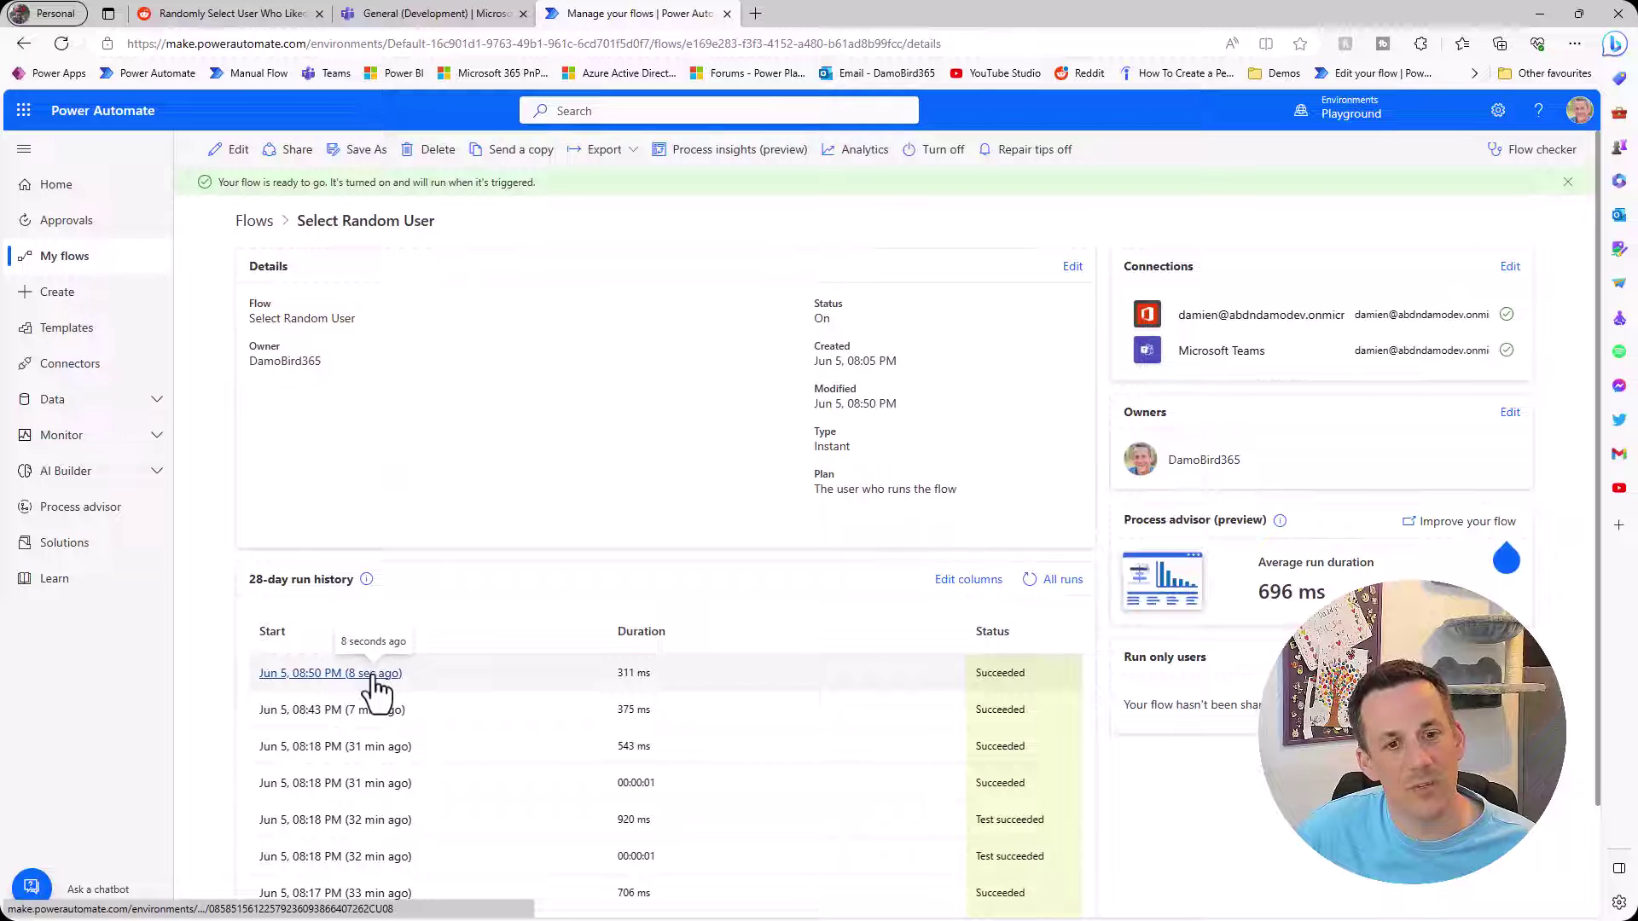
left_click(372, 673)
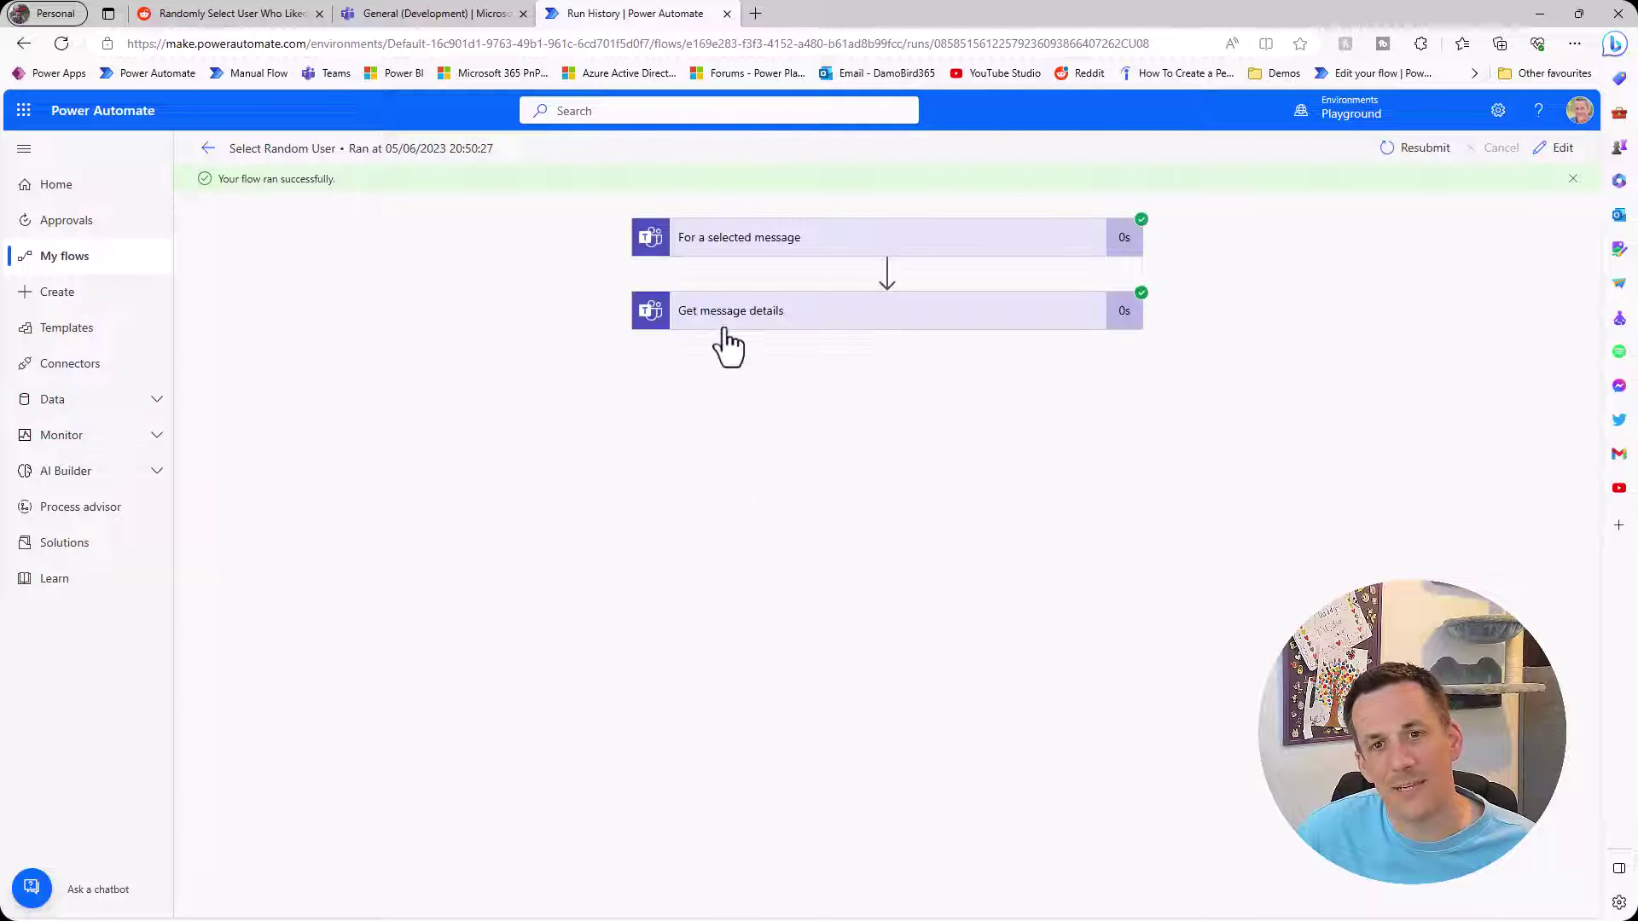
left_click(887, 310)
left_click(1045, 590)
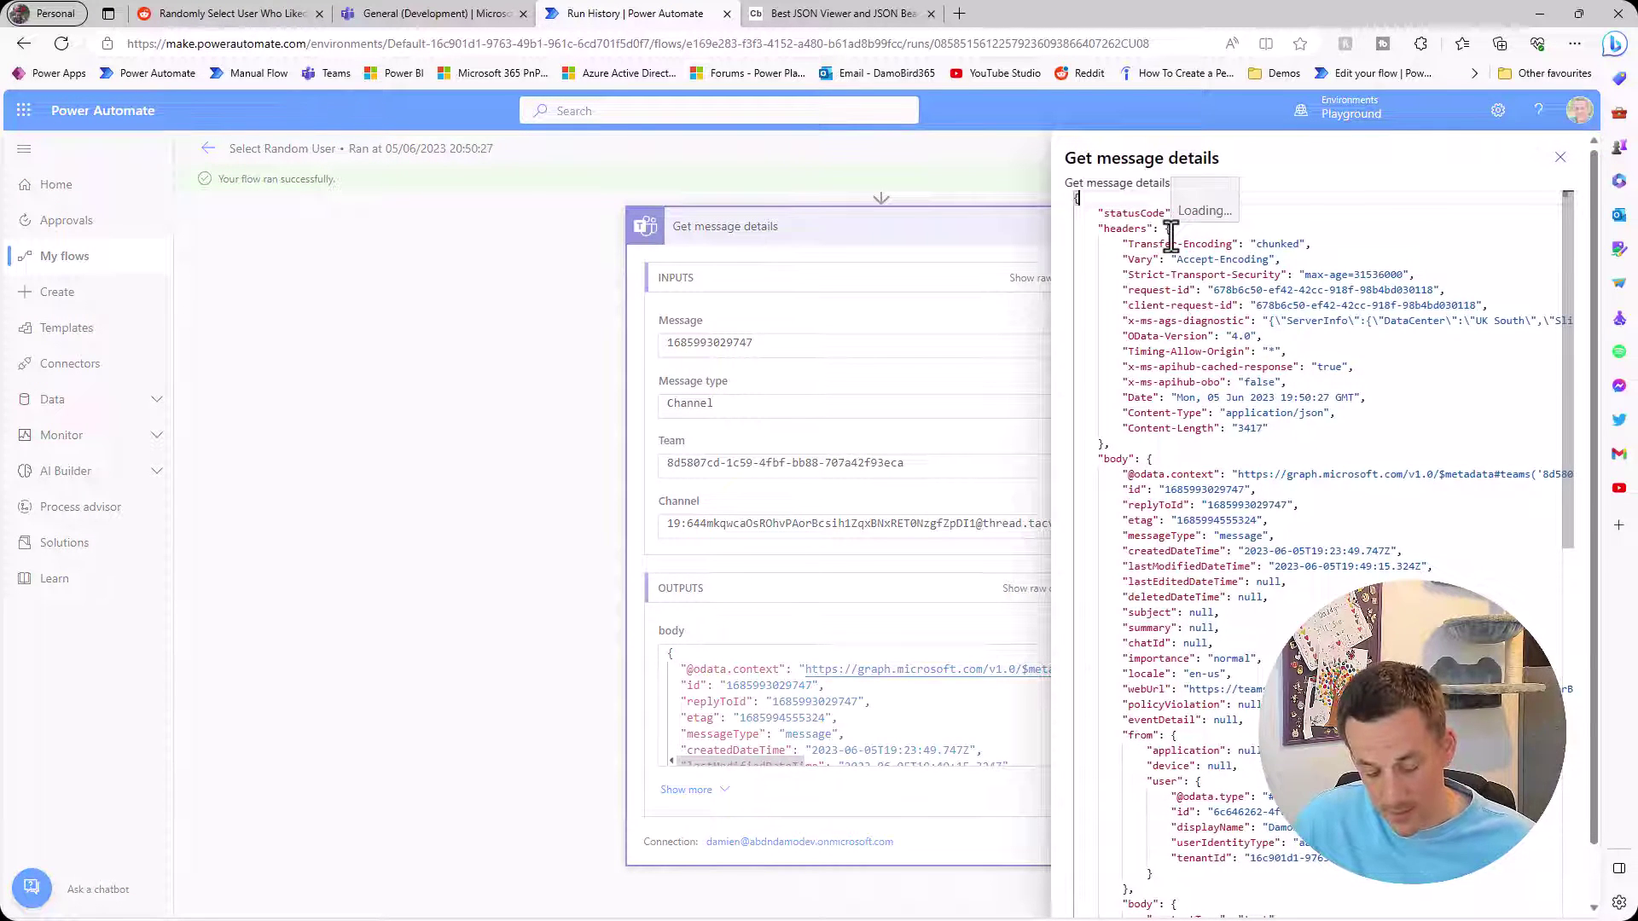
Copy the entire raw output of Get message details and paste it into the Code Beautify JSON Viewer
key("ctrl+a")
key("ctrl+c")
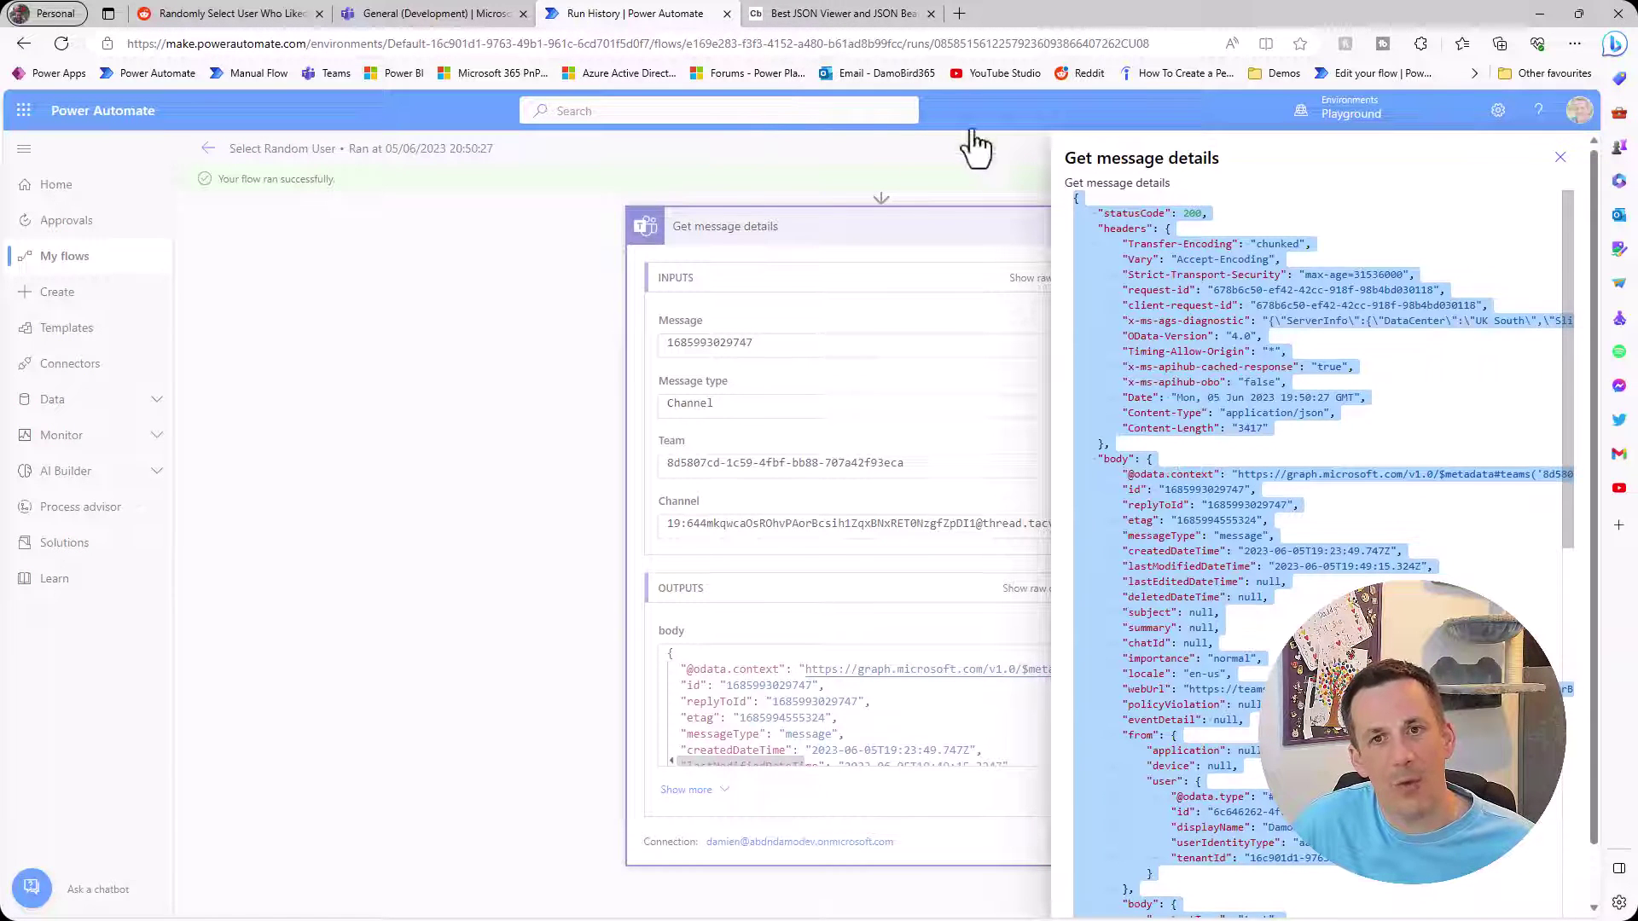
left_click(845, 14)
left_click(264, 432)
key("ctrl+v")
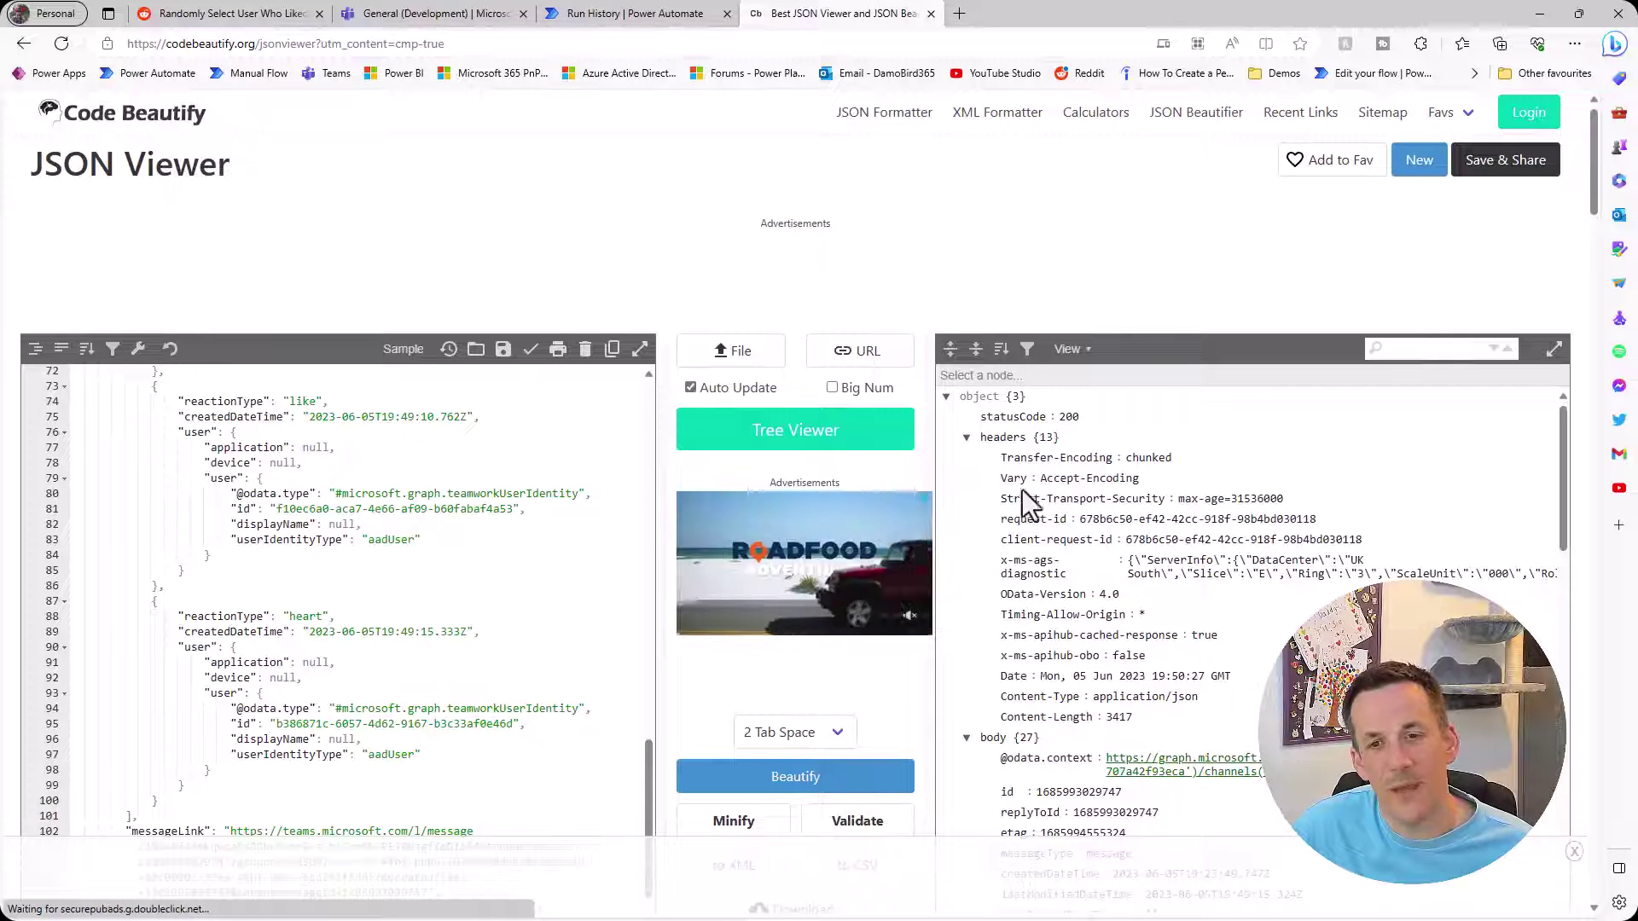
Collapse the headers node in the JSON tree and examine the body down to the reactions array
left_click(966, 437)
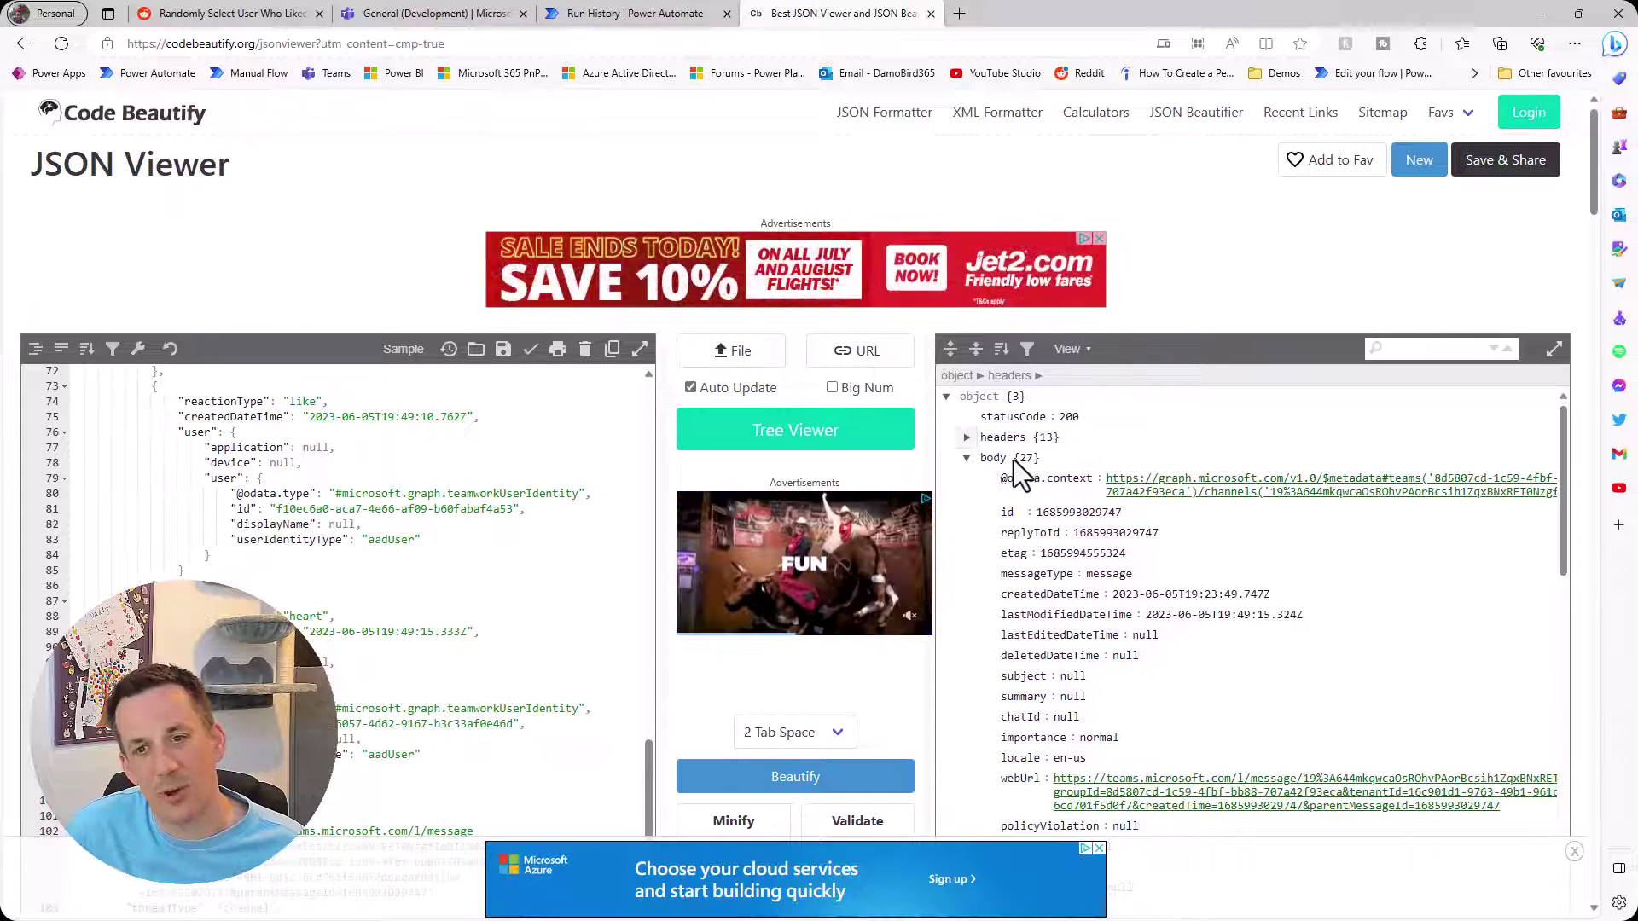
scroll(1018, 537, "down", 3)
scroll(1018, 537, "down", 5)
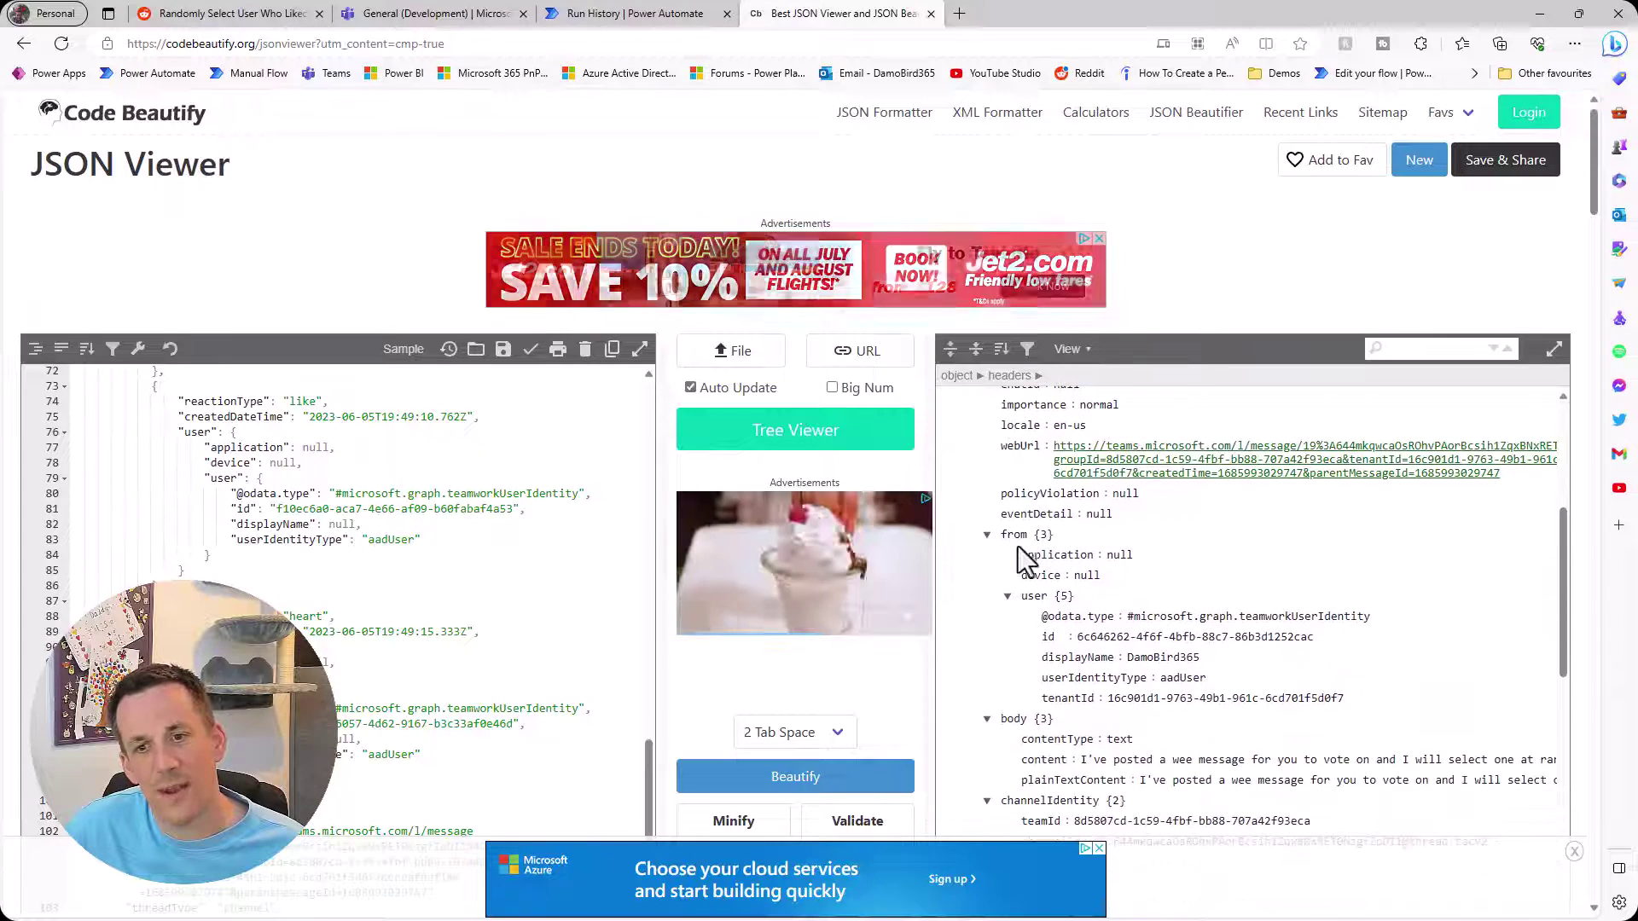
scroll(1026, 610, "down", 2)
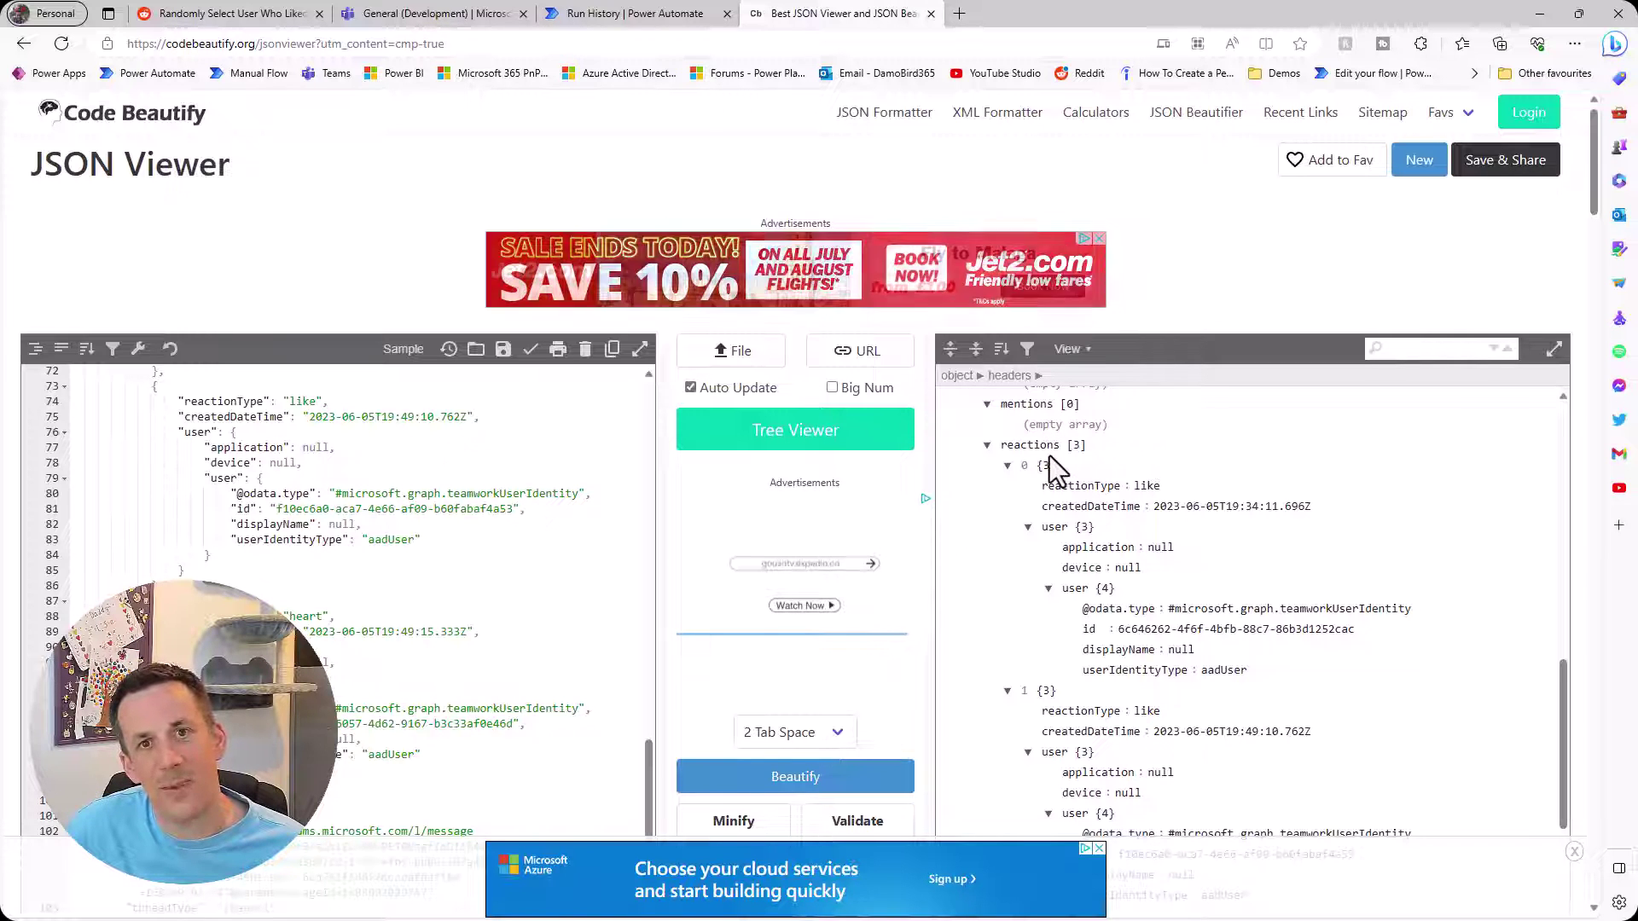
scroll(1032, 461, "up", 8)
scroll(1012, 454, "up", 3)
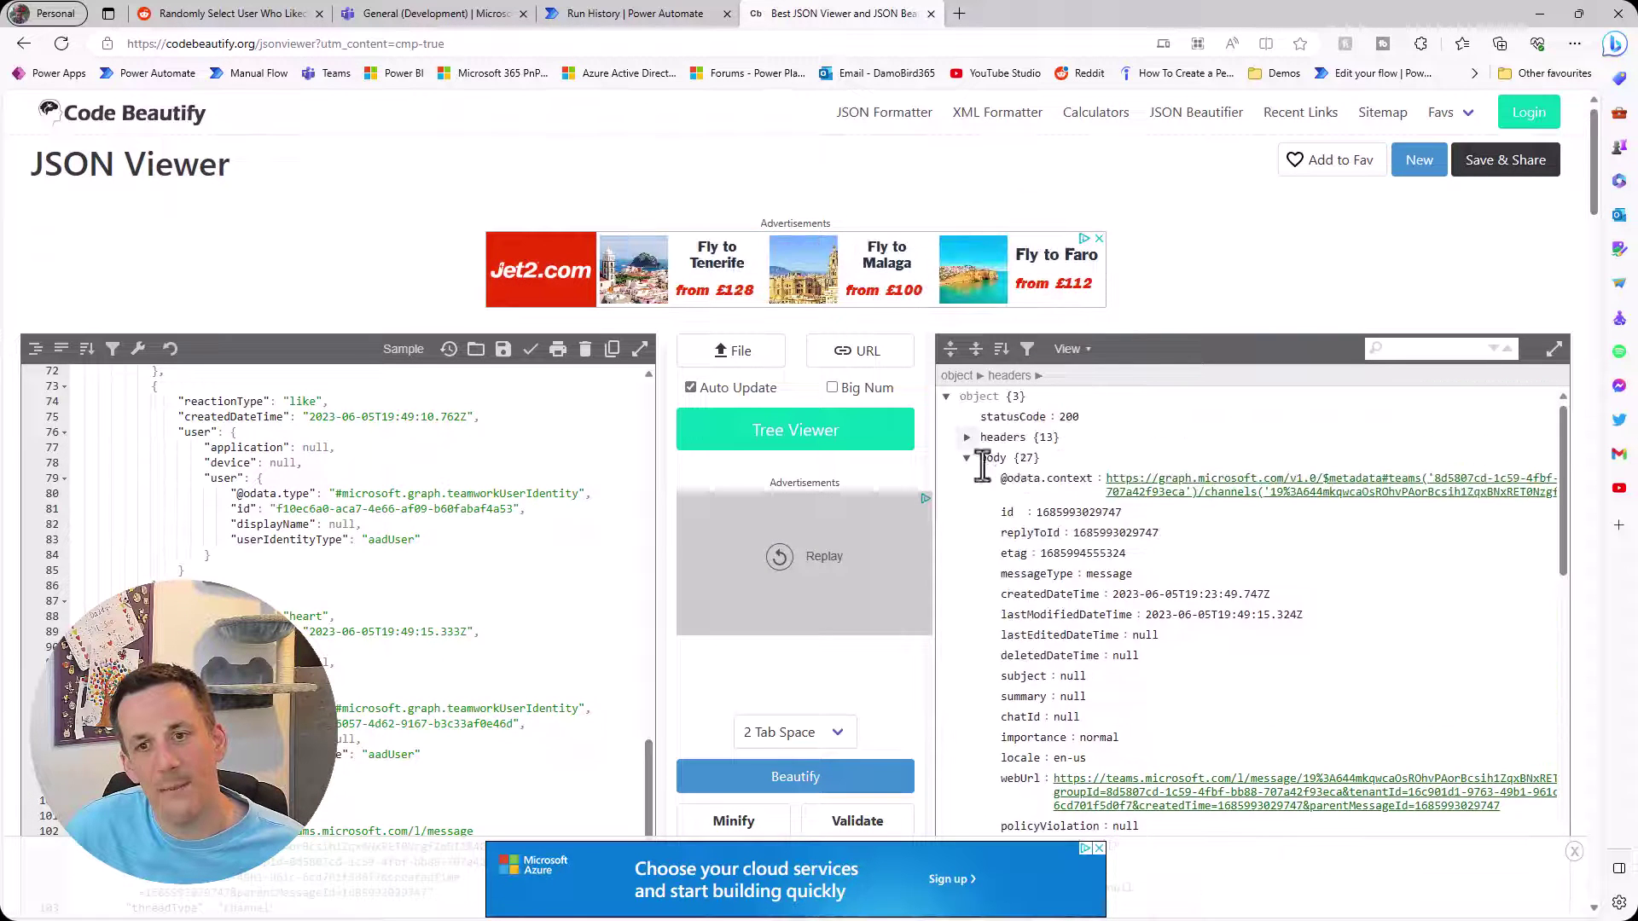
scroll(1028, 528, "down", 6)
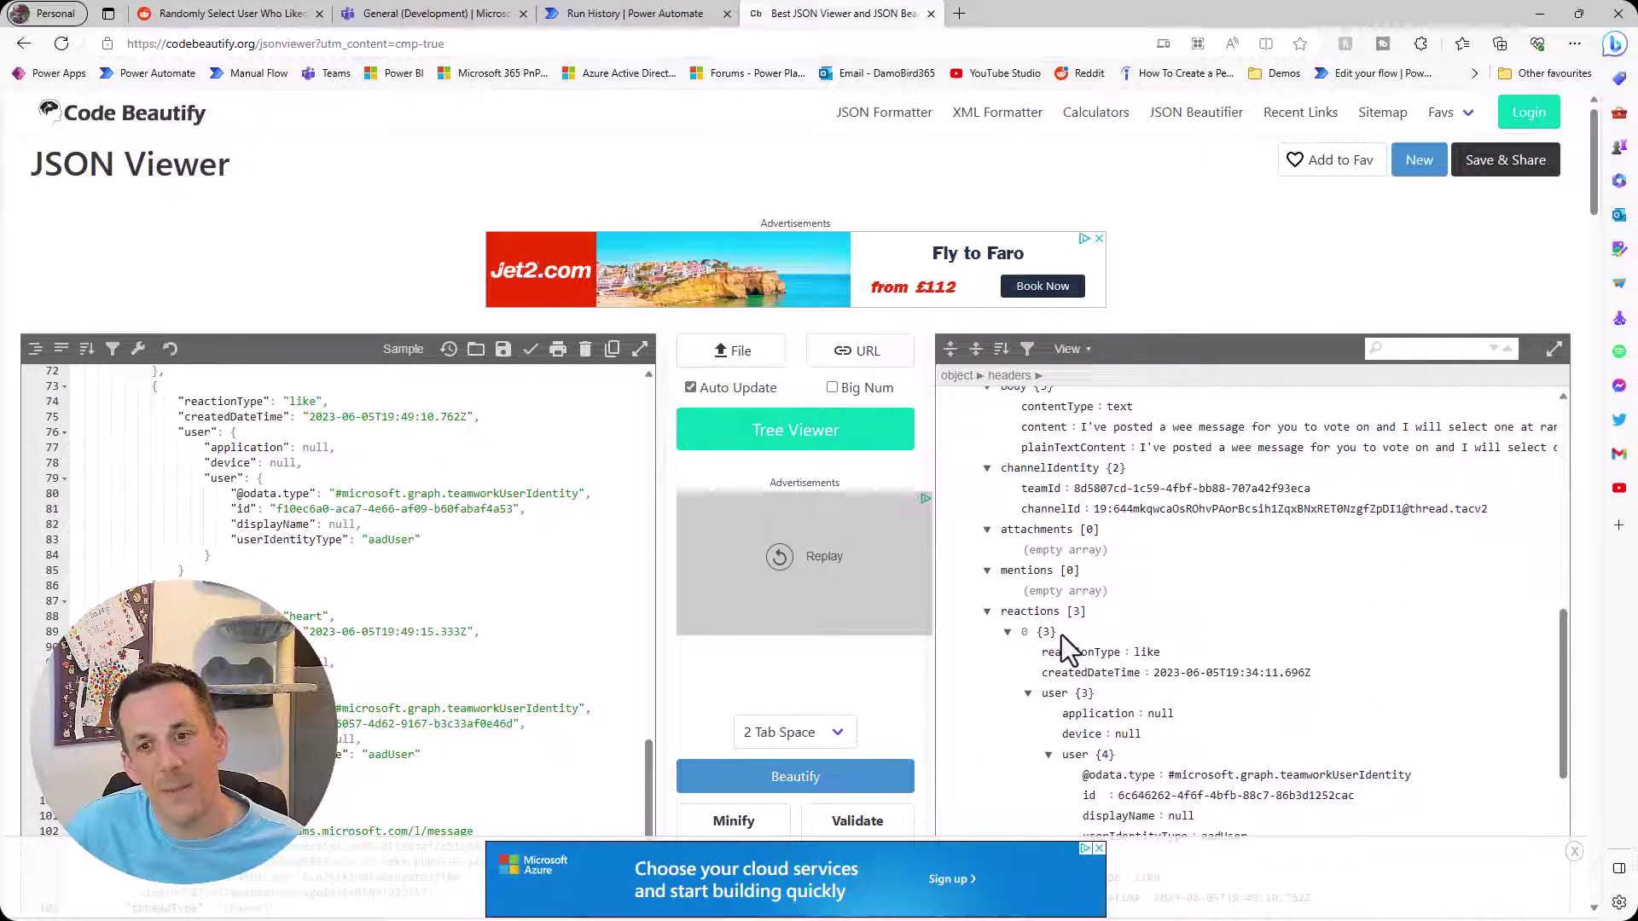
Examine the user id of each entry in the reactions array of the JSON tree
scroll(1039, 636, "down", 2)
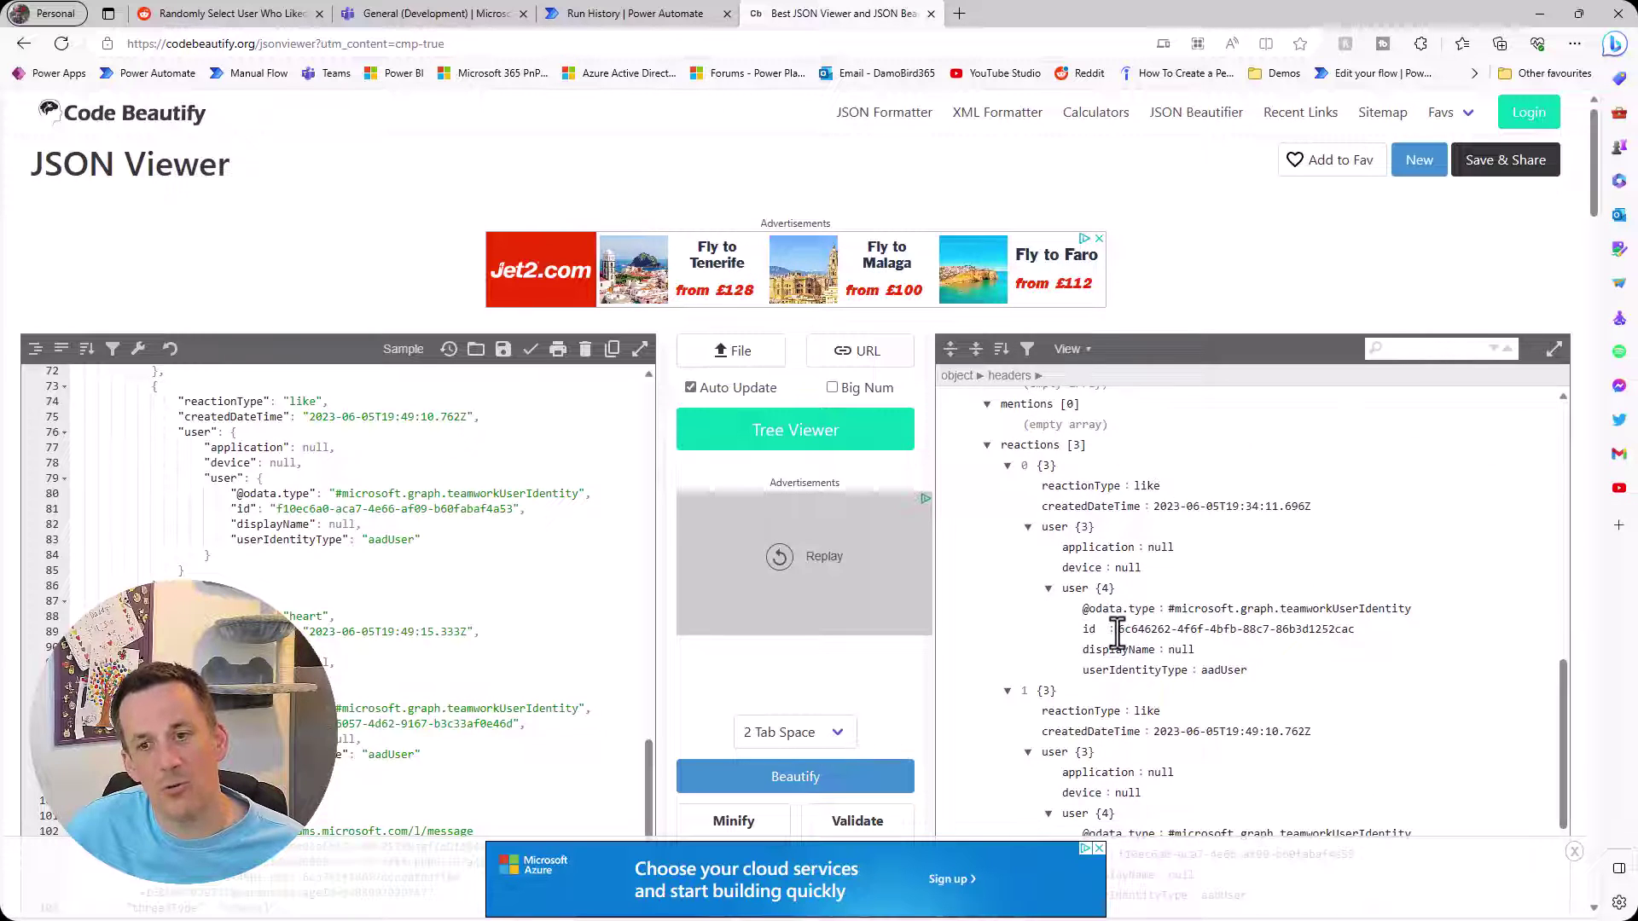
left_click_drag(1118, 629, 1358, 637)
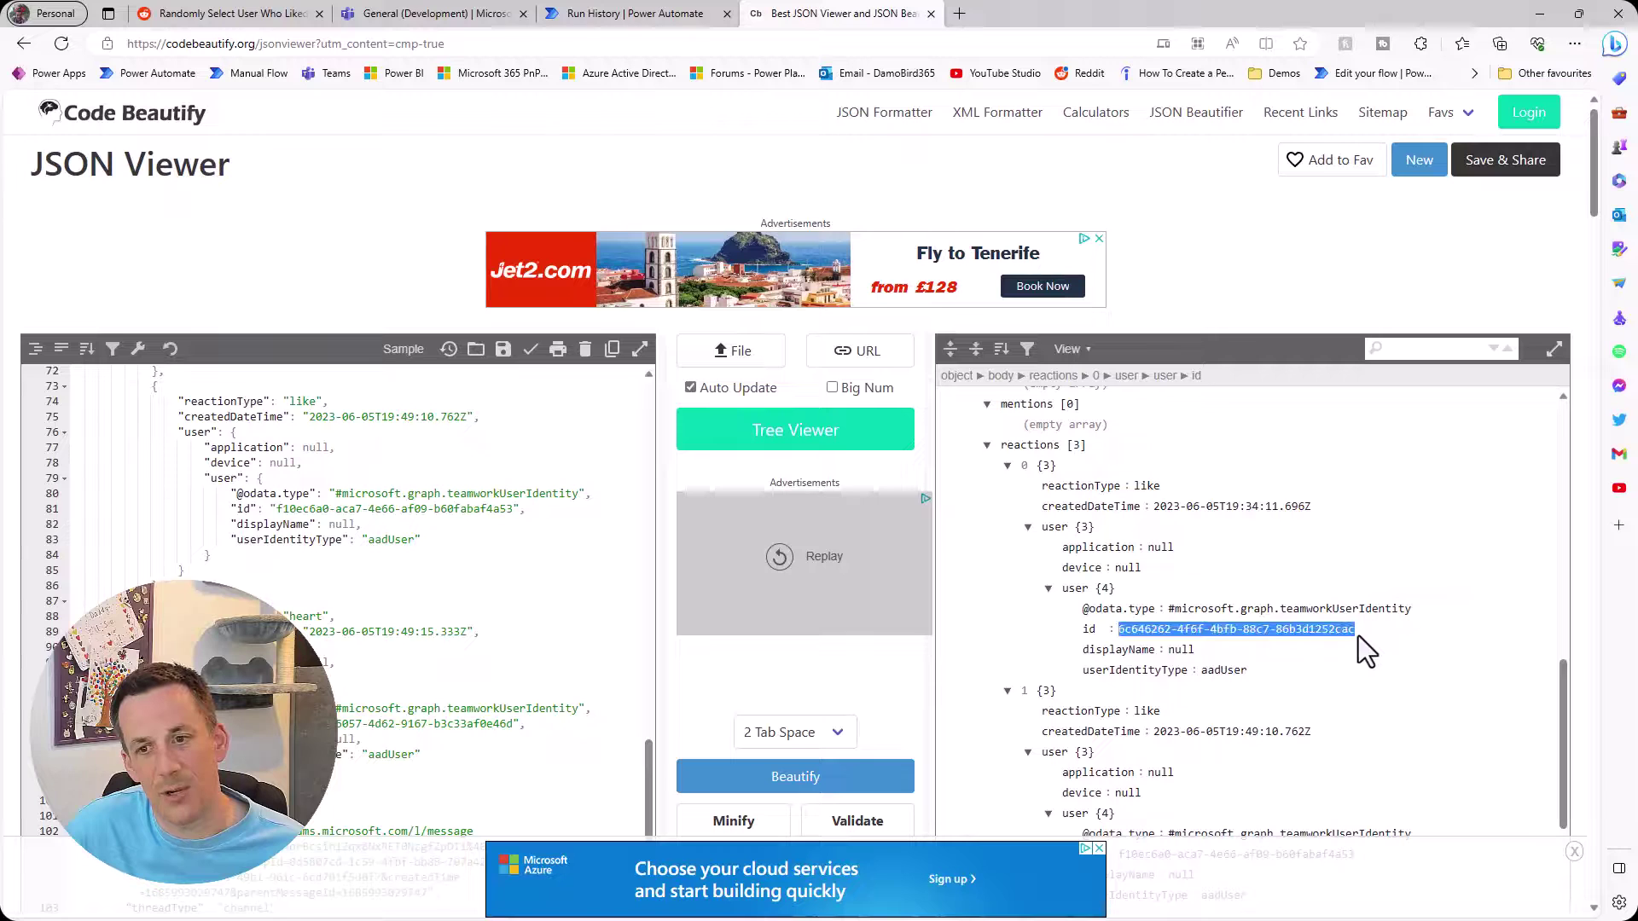
scroll(1317, 684, "down", 2)
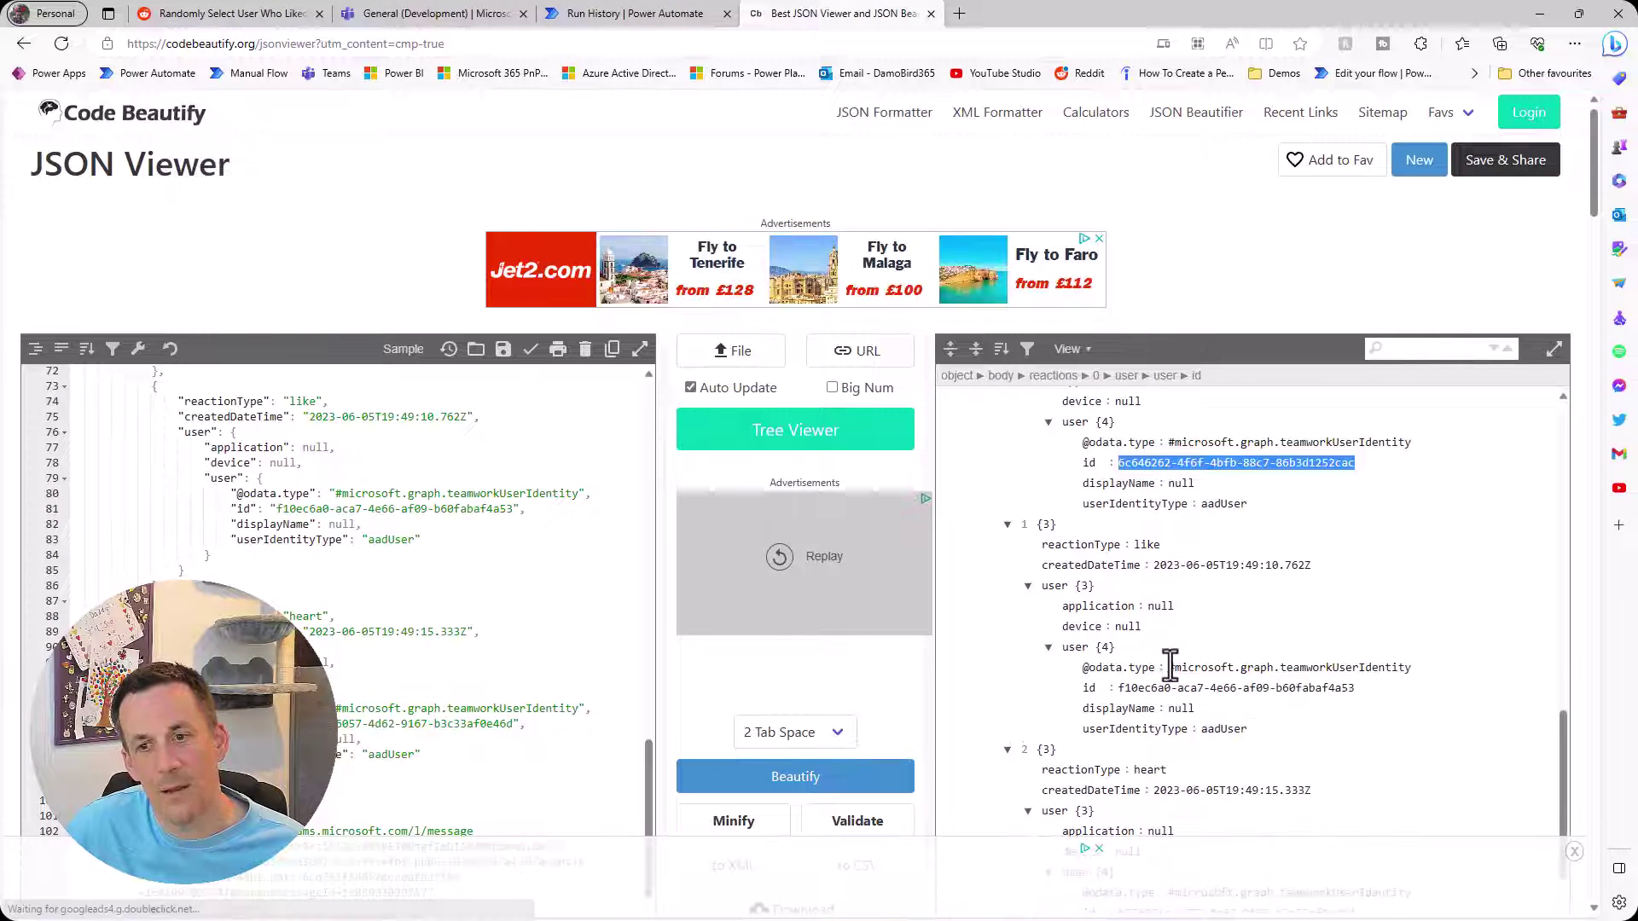
left_click_drag(1119, 687, 1387, 693)
scroll(1344, 690, "down", 1)
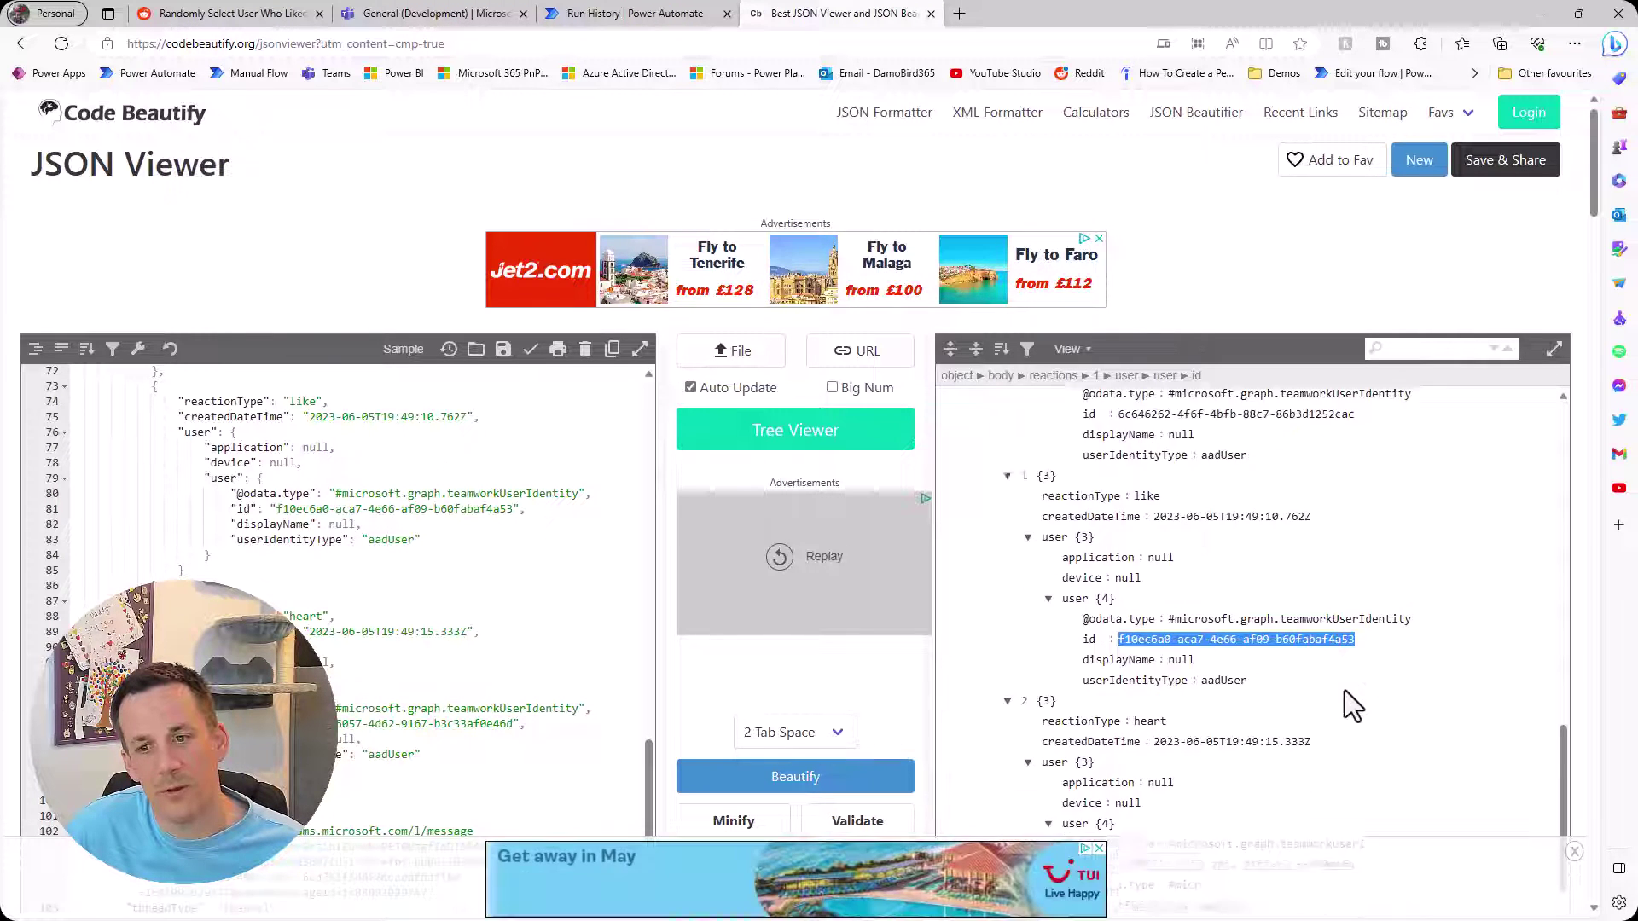
scroll(1345, 689, "down", 1)
left_click_drag(1118, 779, 1356, 781)
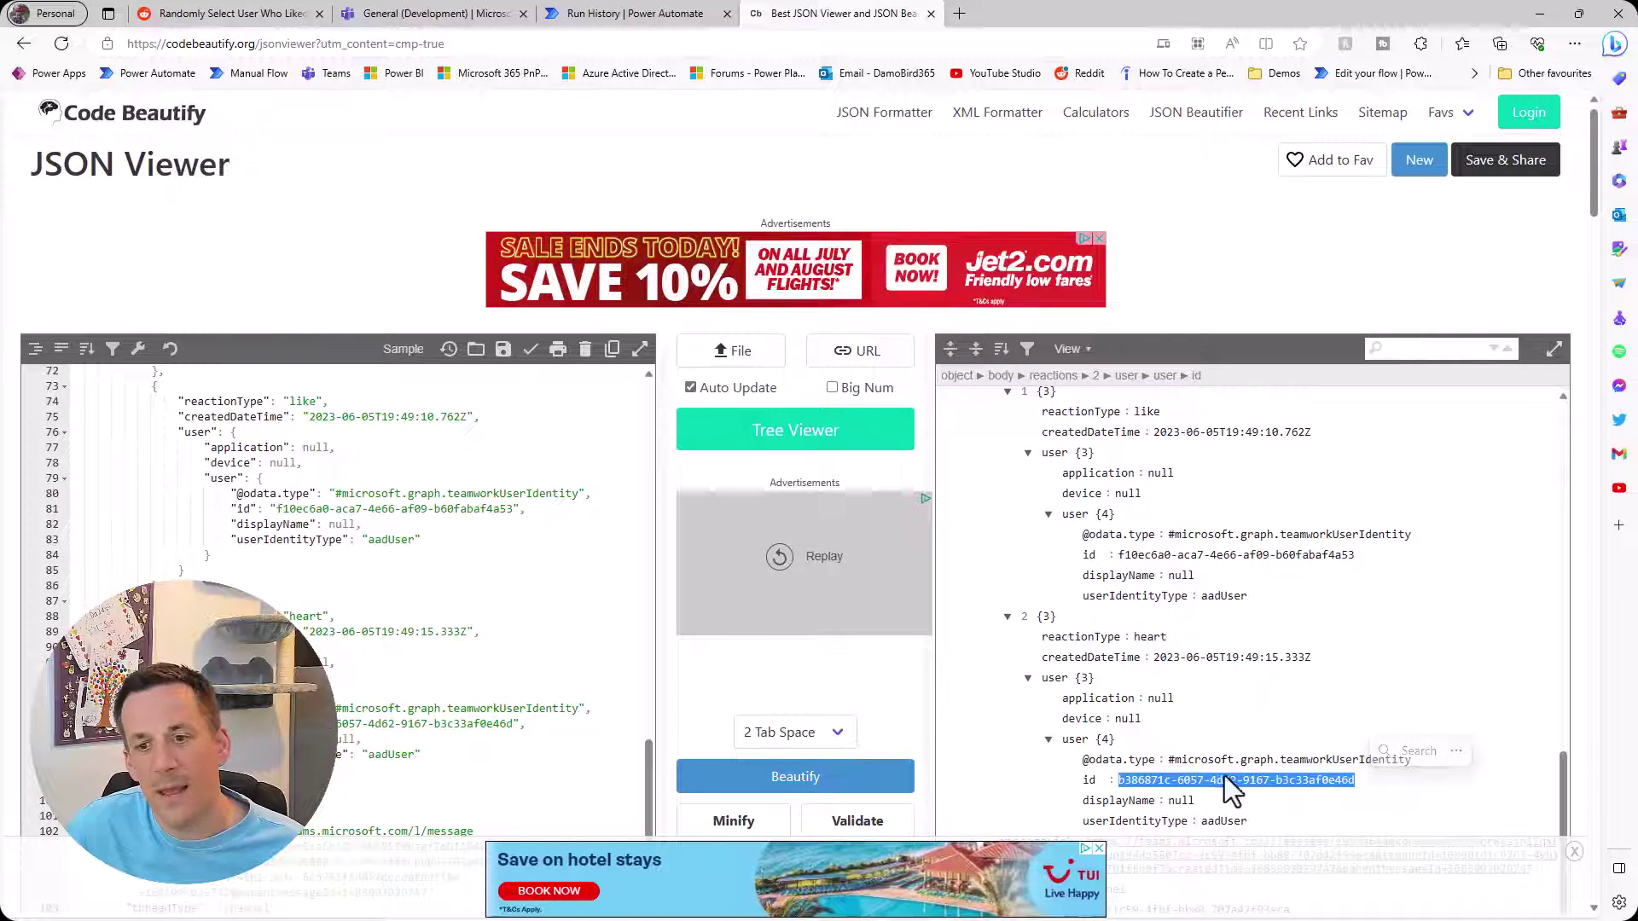
Review the reactionType value of each reaction in the JSON tree, going from the last entry back to the first
double_click(1158, 637)
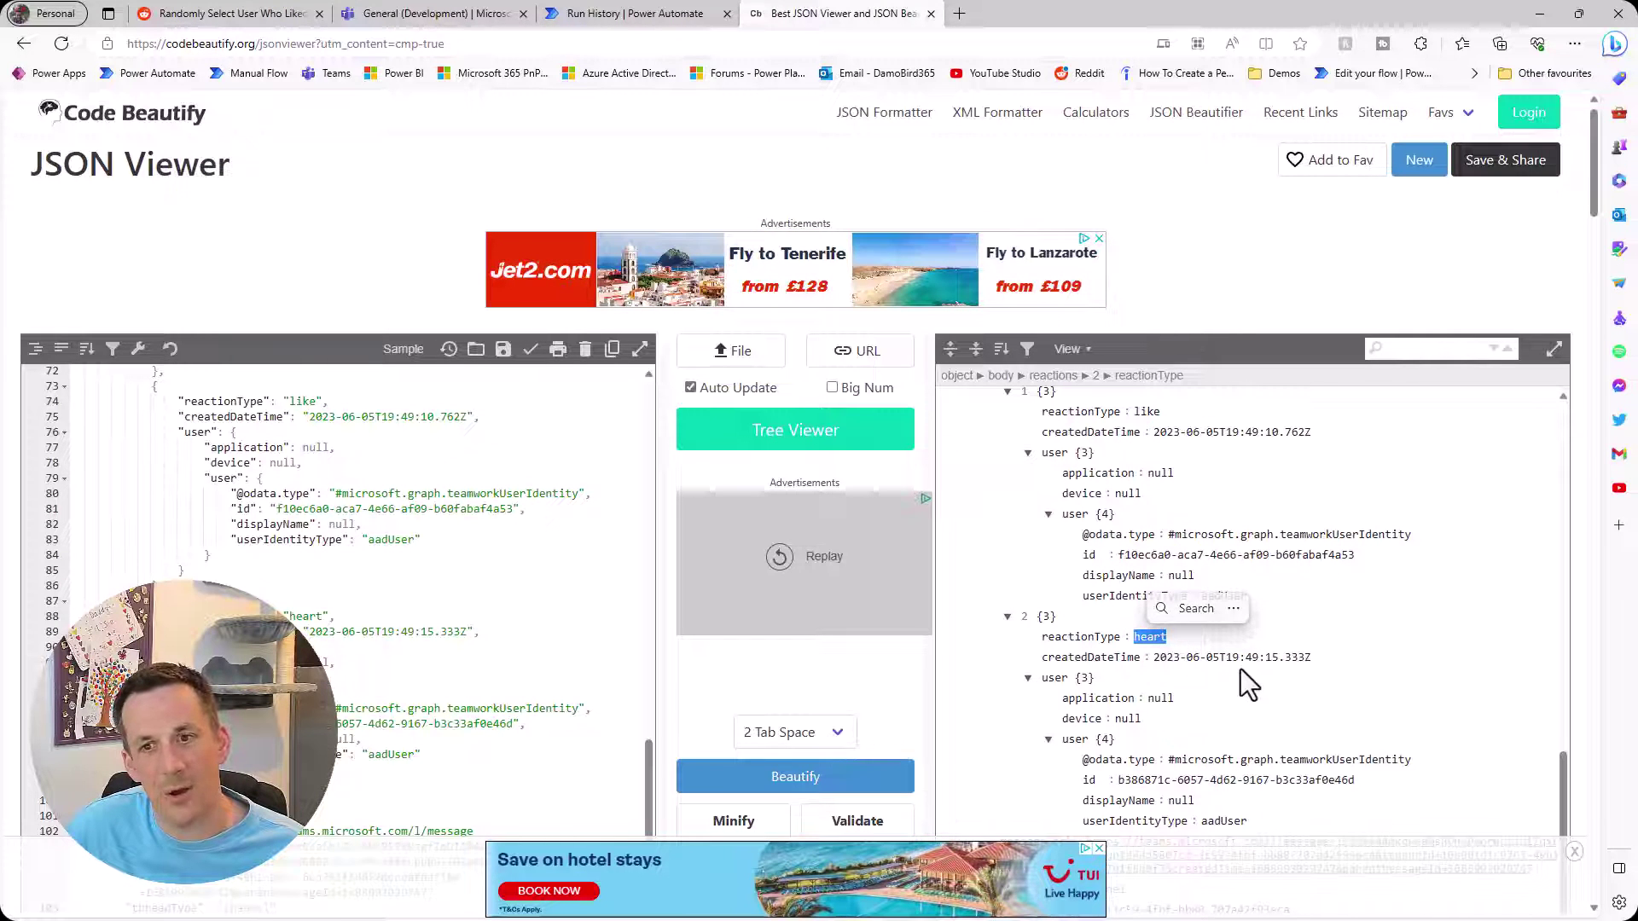
scroll(1237, 666, "up", 3)
left_click(1151, 662)
double_click(1150, 662)
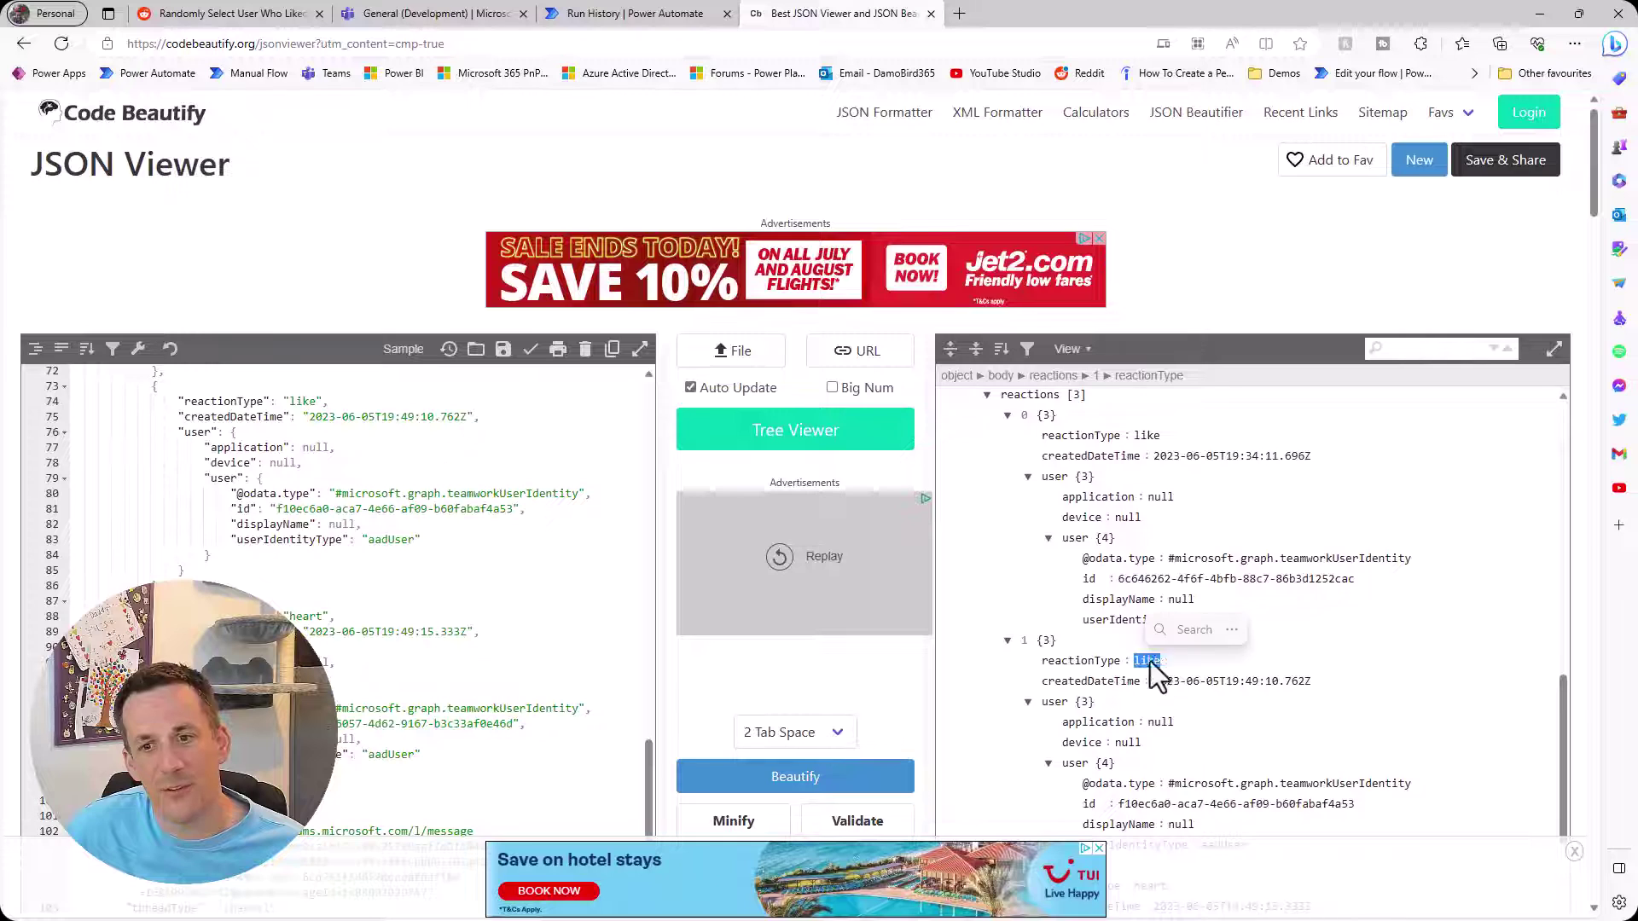
scroll(1169, 546, "up", 1)
double_click(1151, 520)
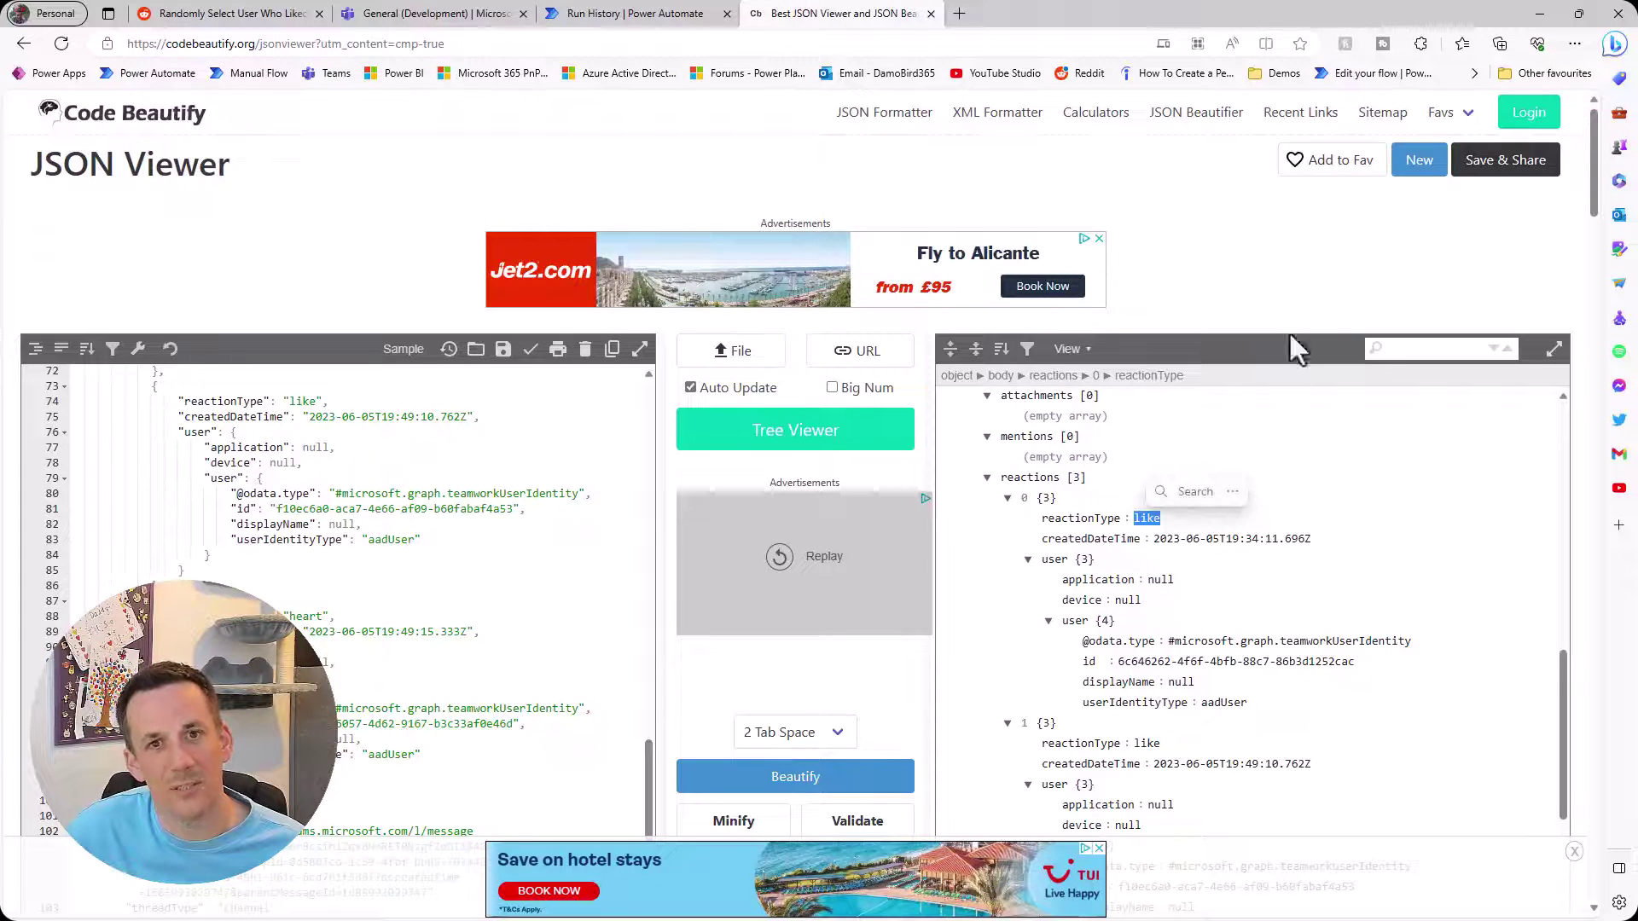
Return to Power Automate, open the flow for editing and add a Data Operation Select action after Get message details
key("ctrl+shift+Tab")
left_click(1558, 149)
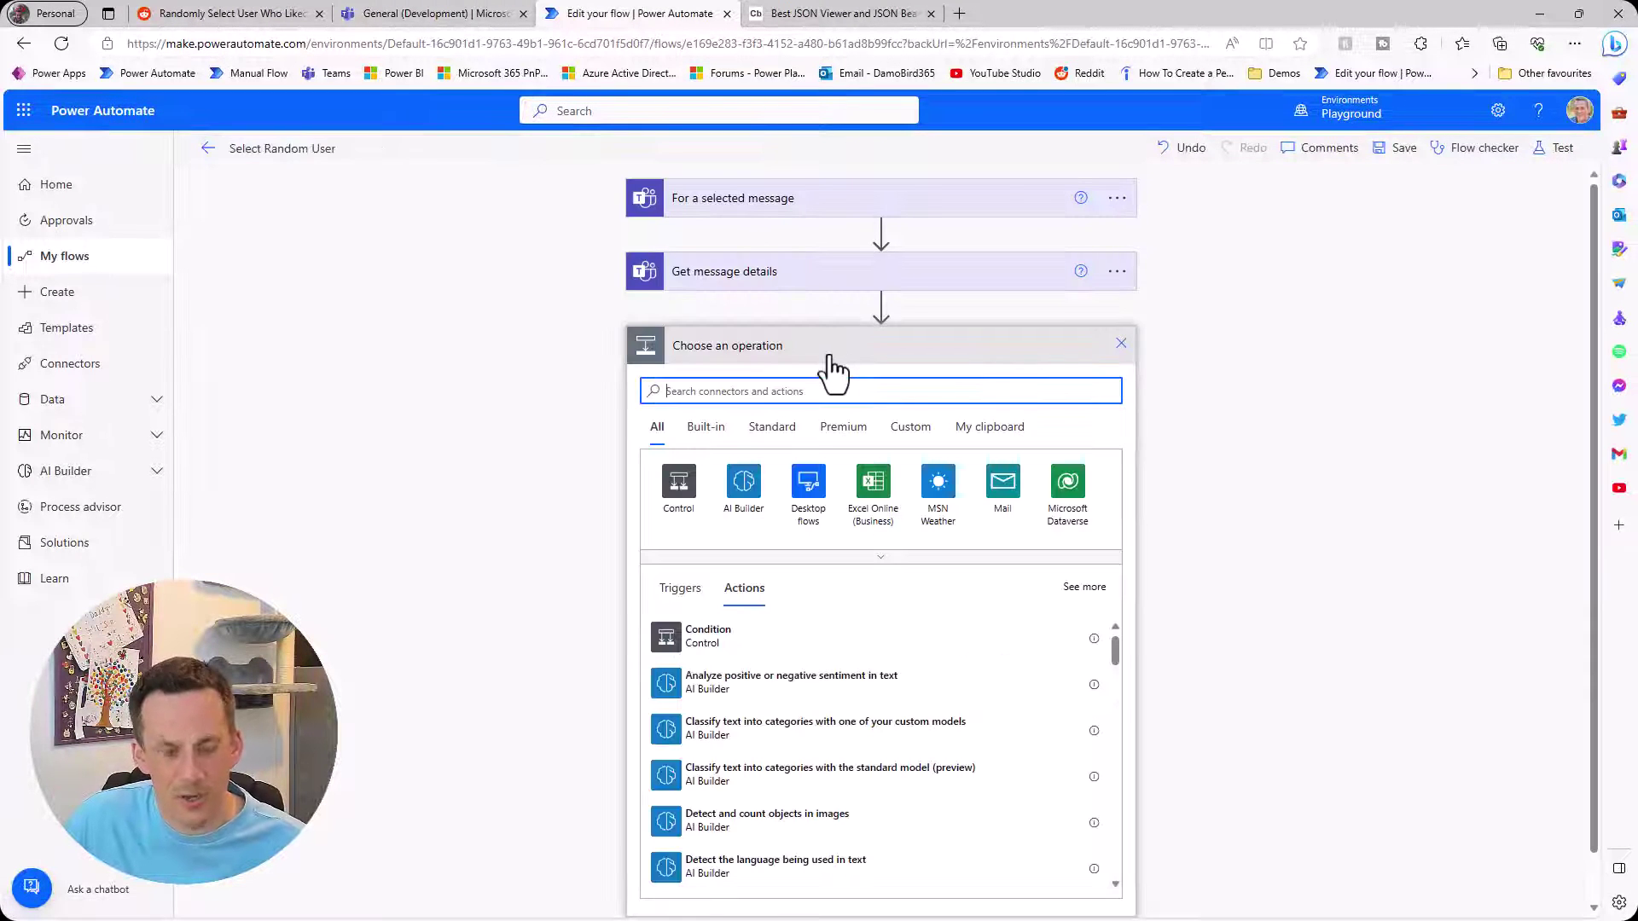
type("select")
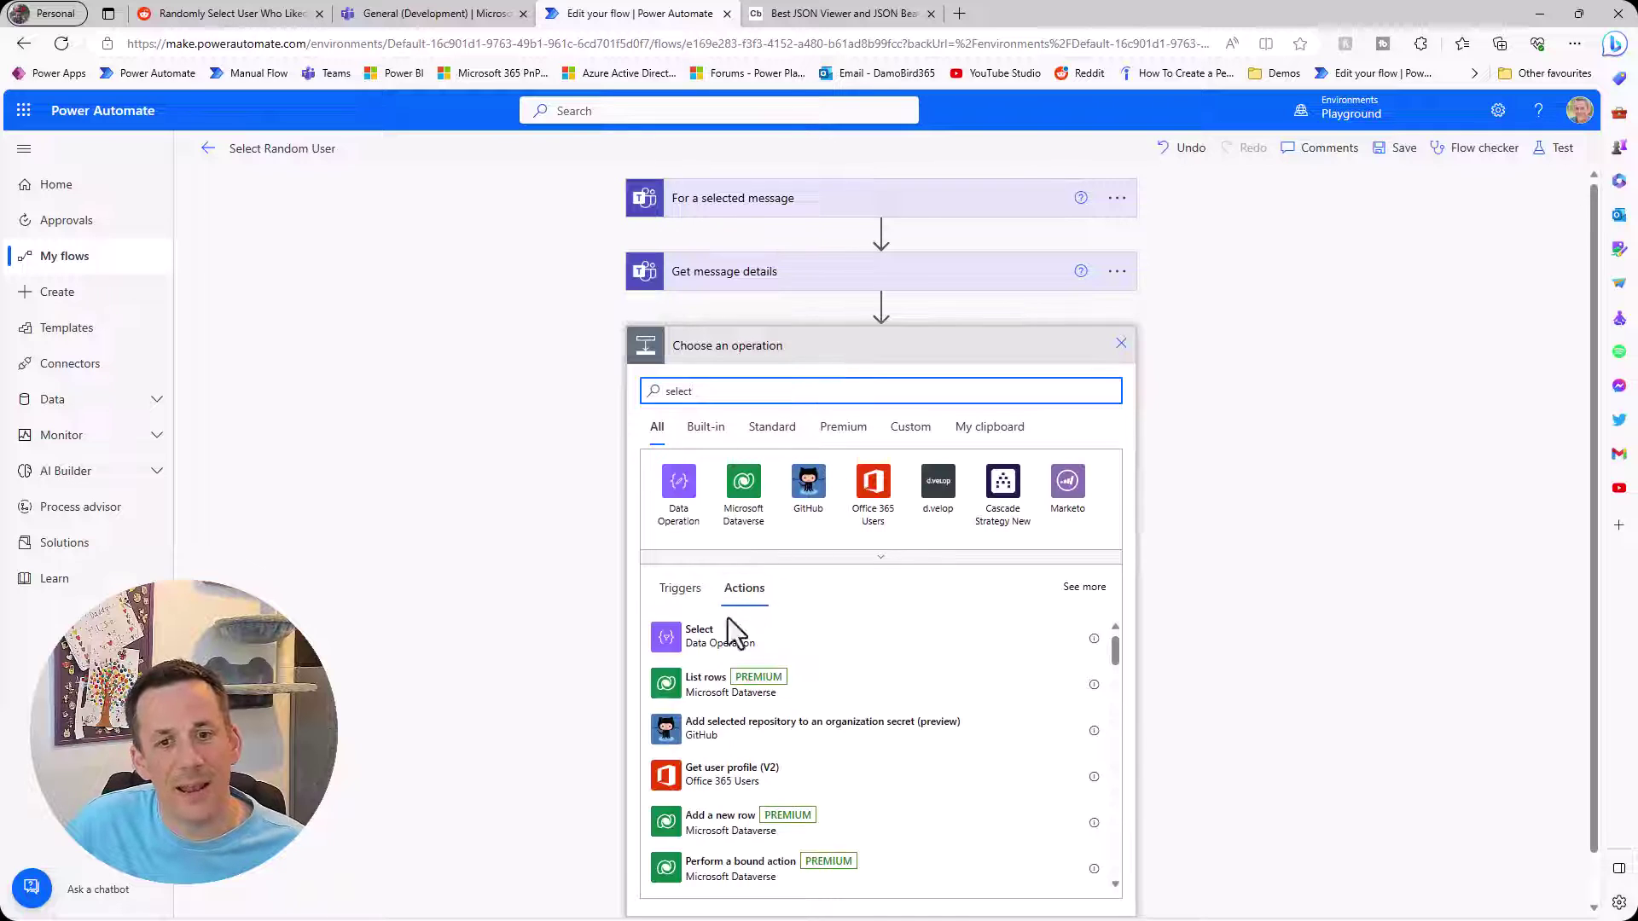
left_click(715, 638)
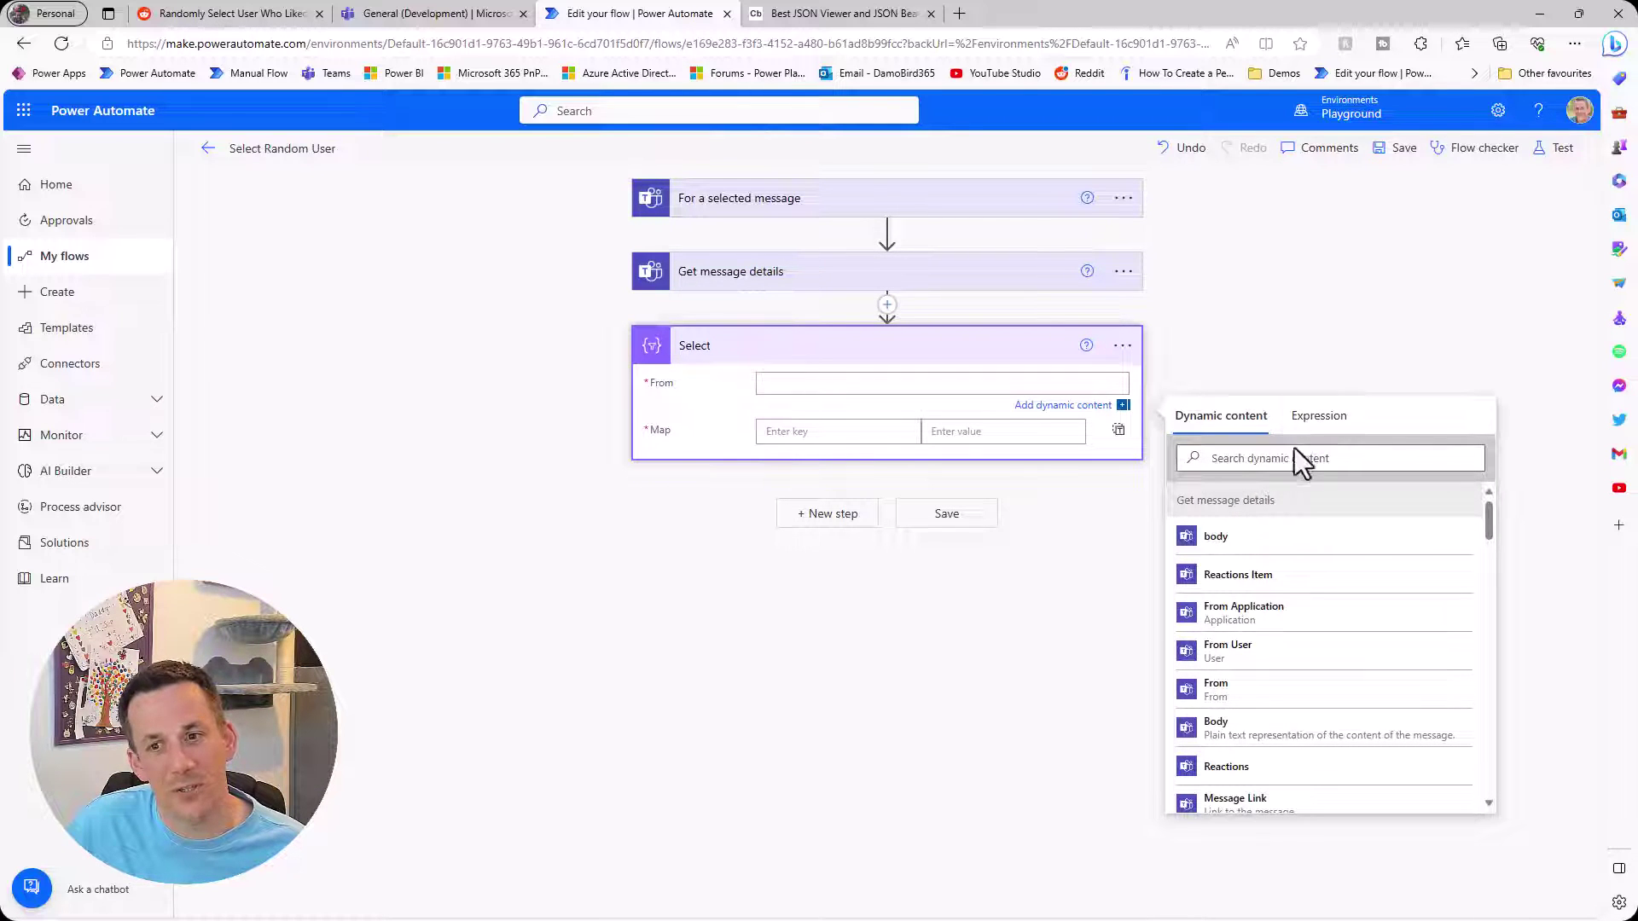
Start an expression for the Select action's From field with the body output of Get message details
scroll(1250, 601, "down", 7)
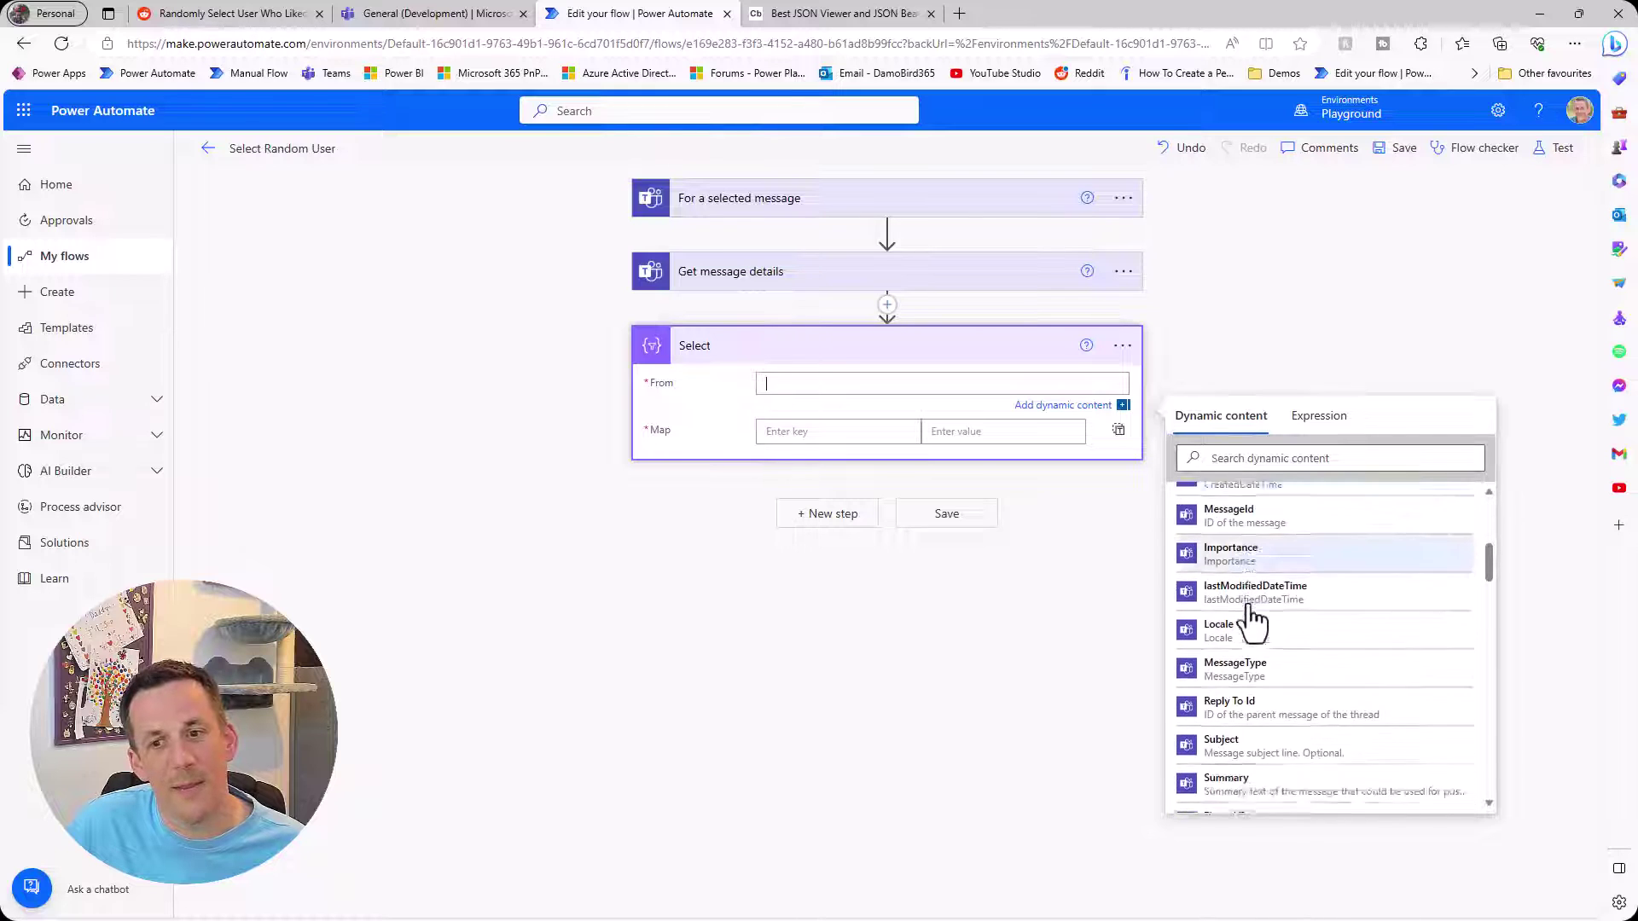
scroll(1251, 612, "down", 3)
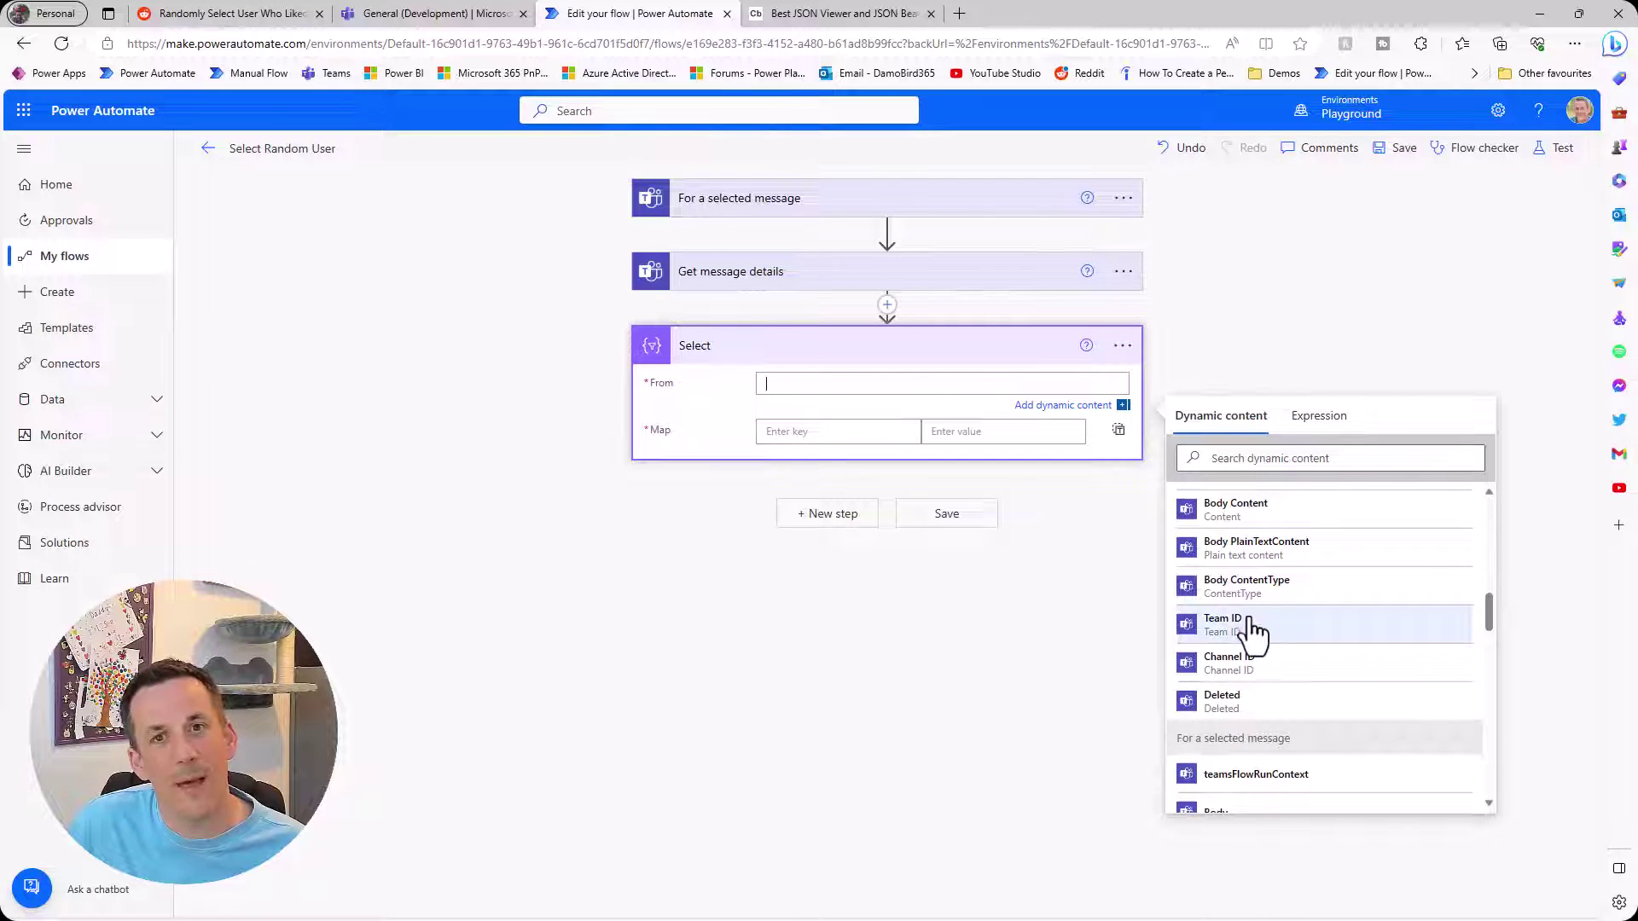
scroll(1254, 630, "up", 3)
scroll(1251, 630, "up", 5)
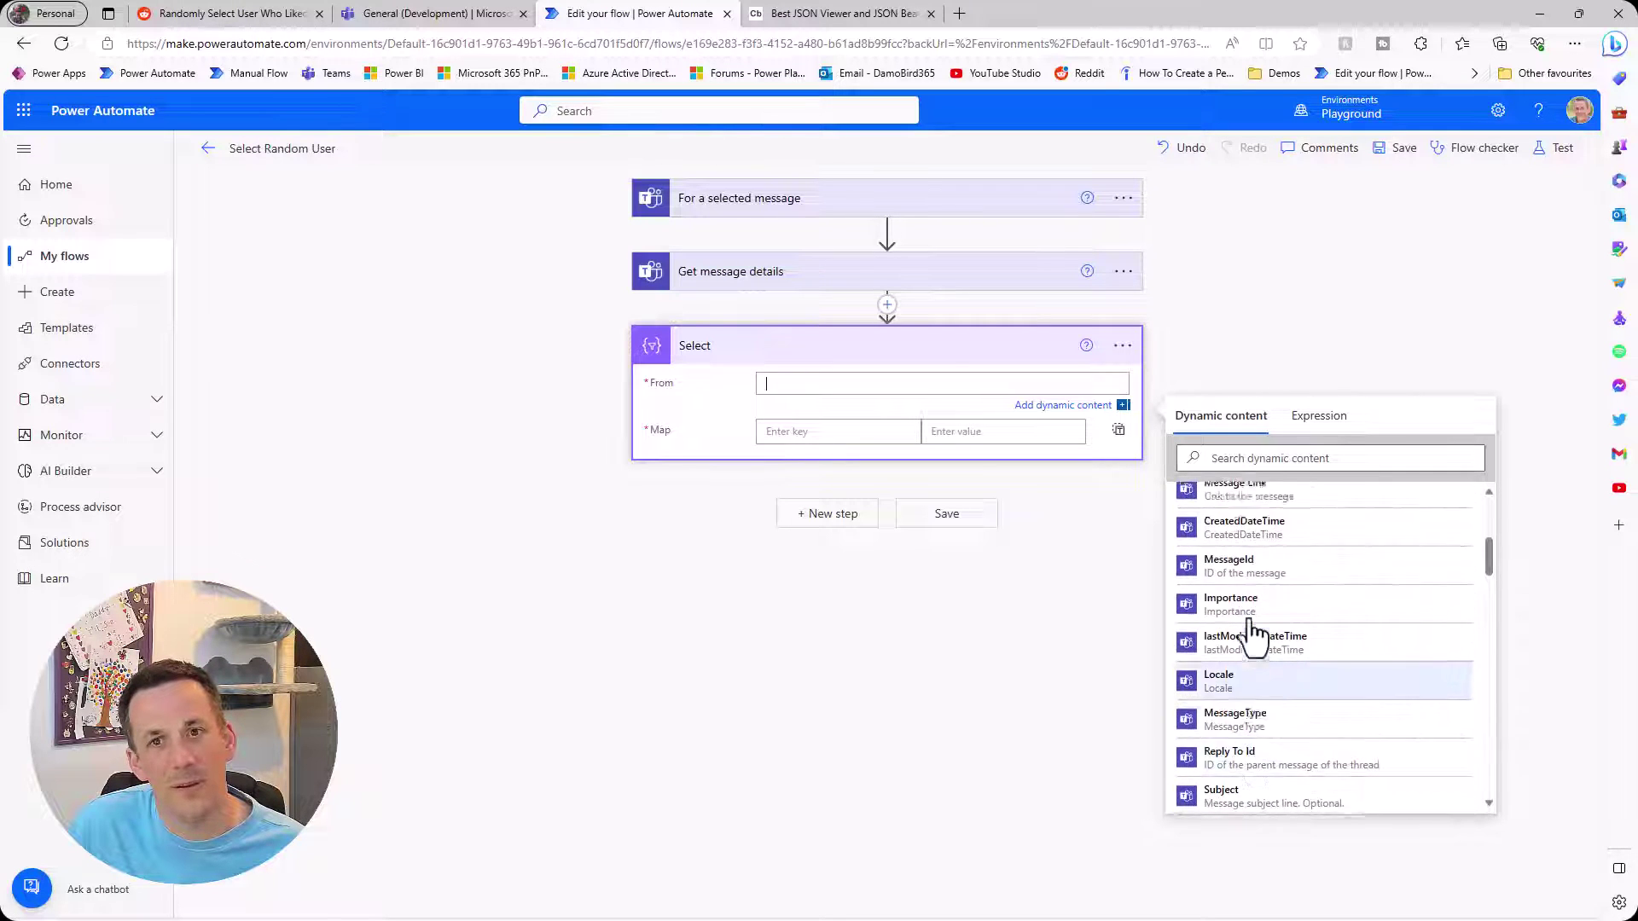
left_click(1318, 418)
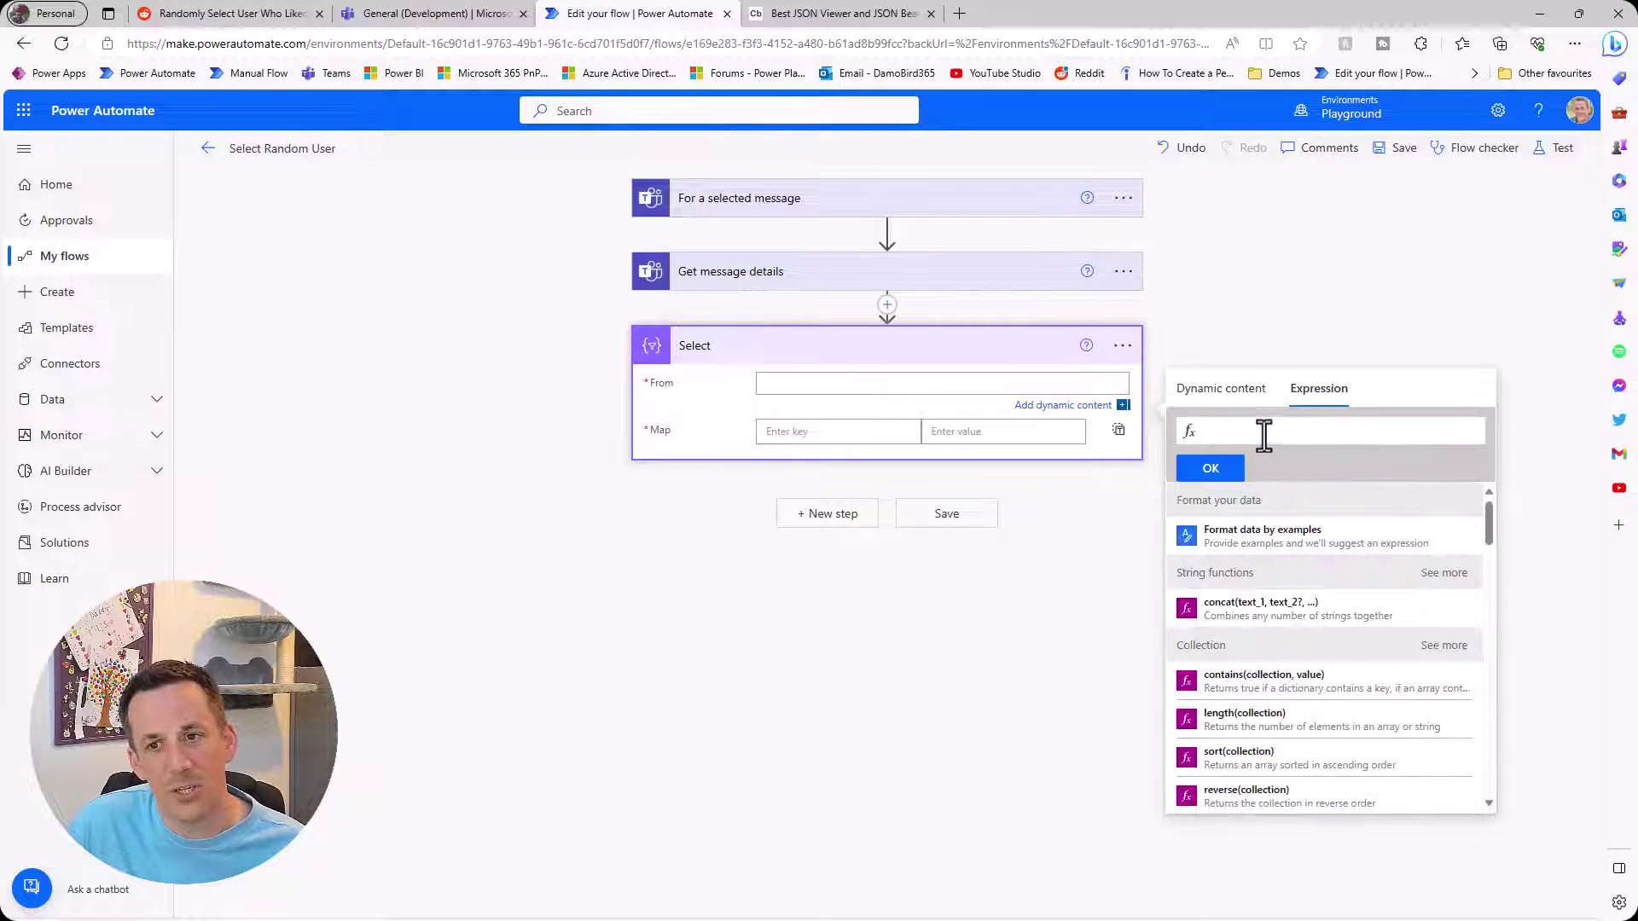
left_click(1230, 398)
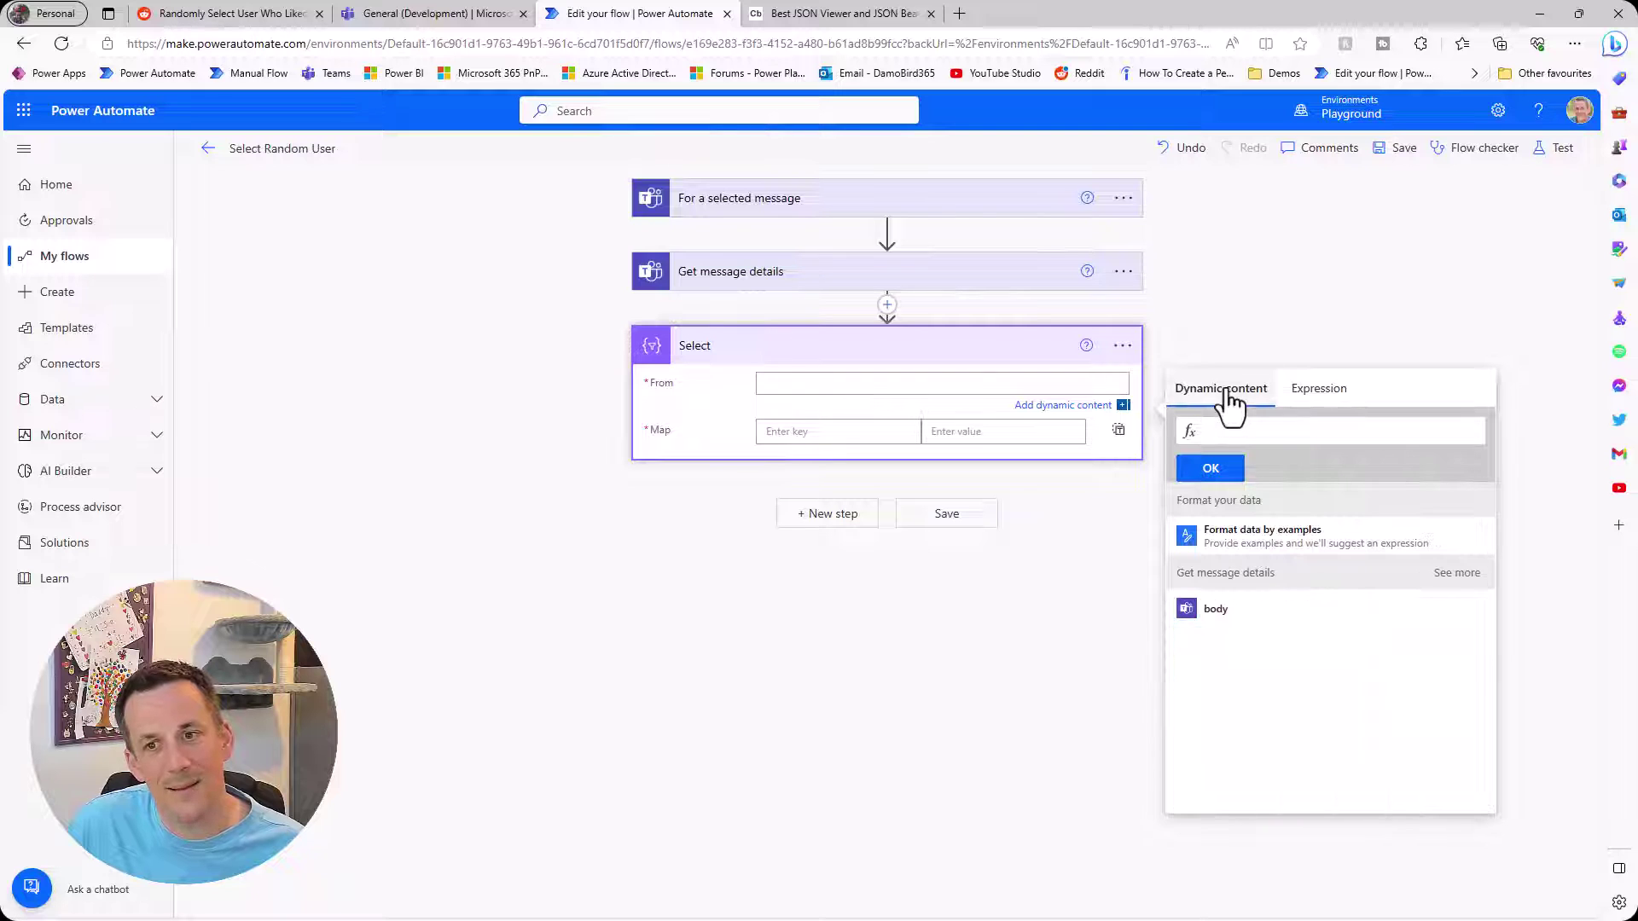
left_click(1233, 626)
Check the reactions path in the JSON Viewer and set From to the expression outputs('Get_message_details')?['body/reactions']
left_click(843, 14)
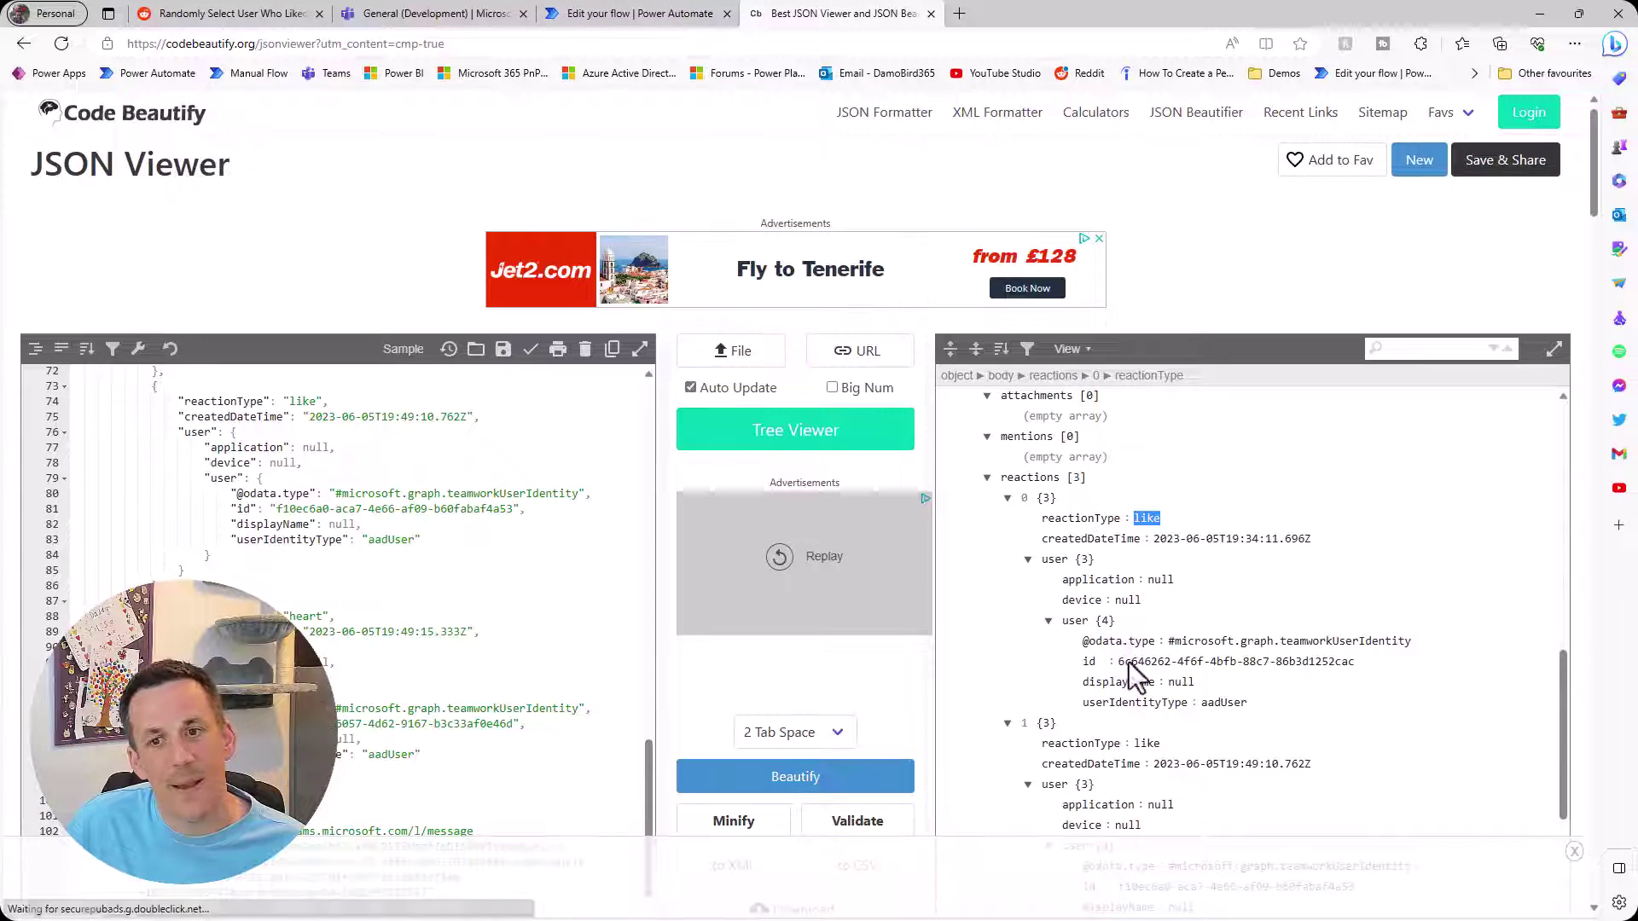
scroll(1147, 693, "up", 15)
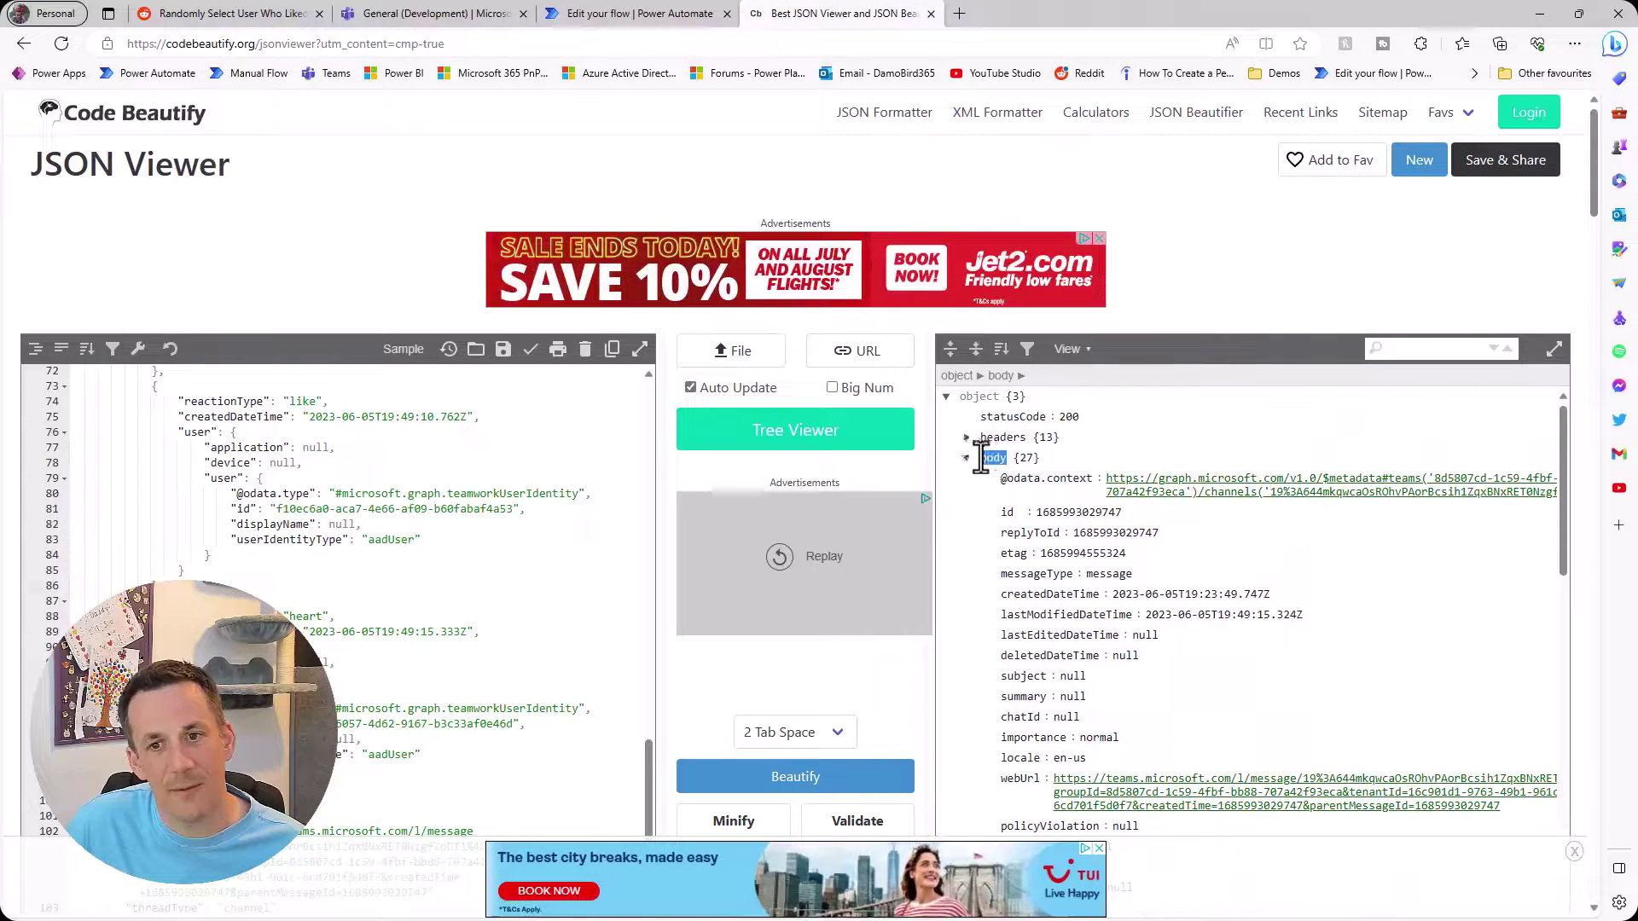
double_click(992, 458)
scroll(1066, 614, "down", 10)
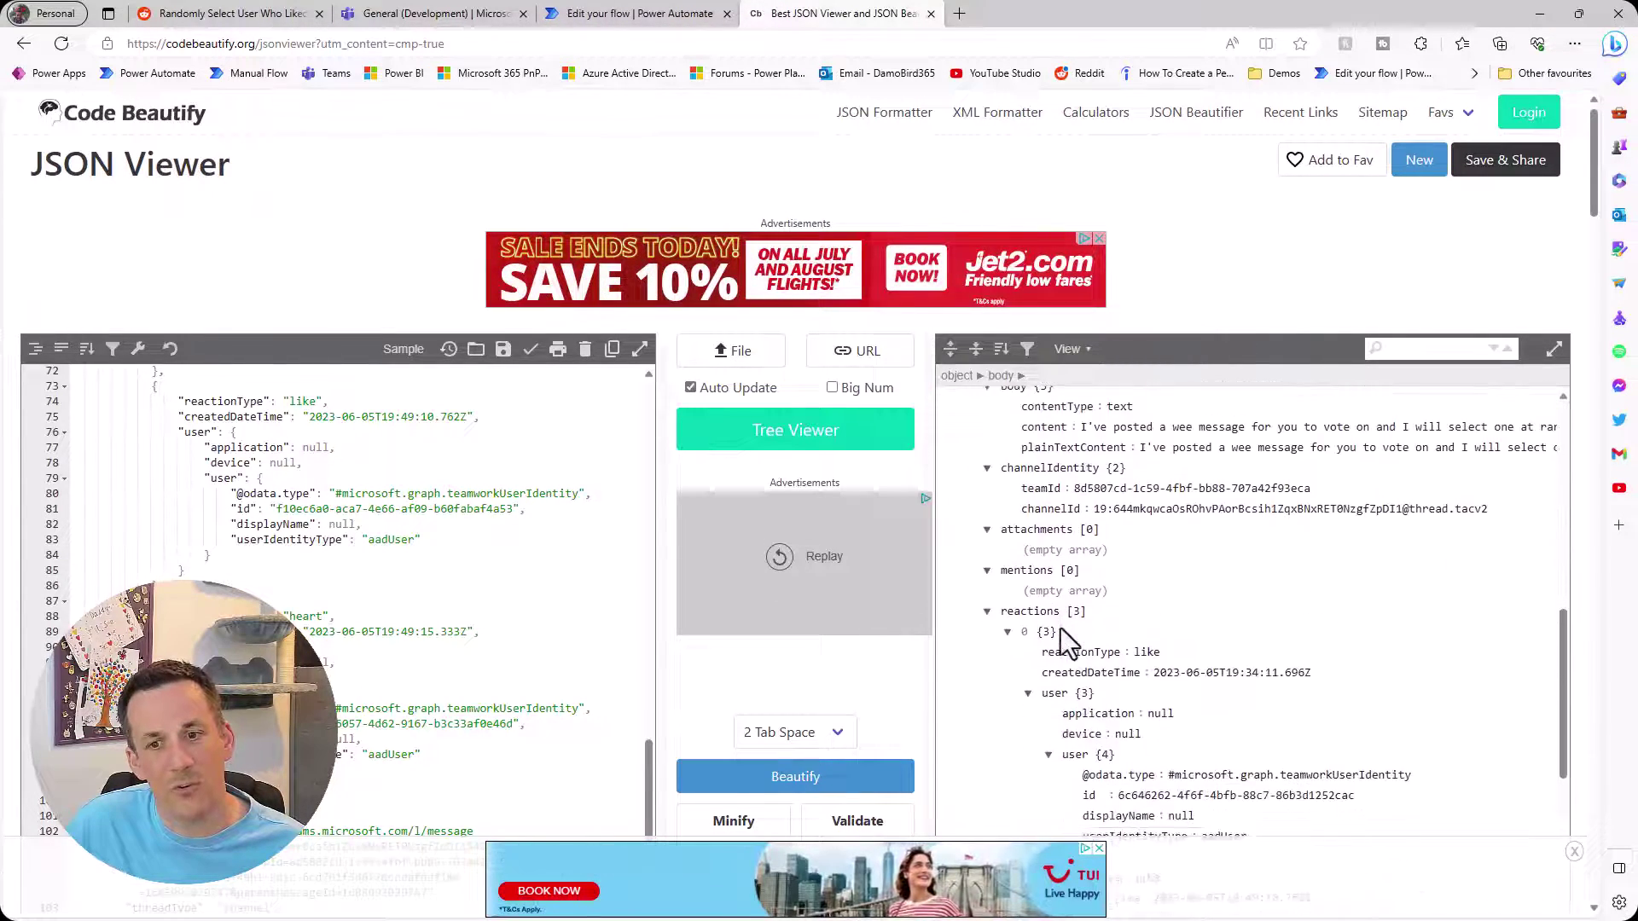
double_click(1028, 611)
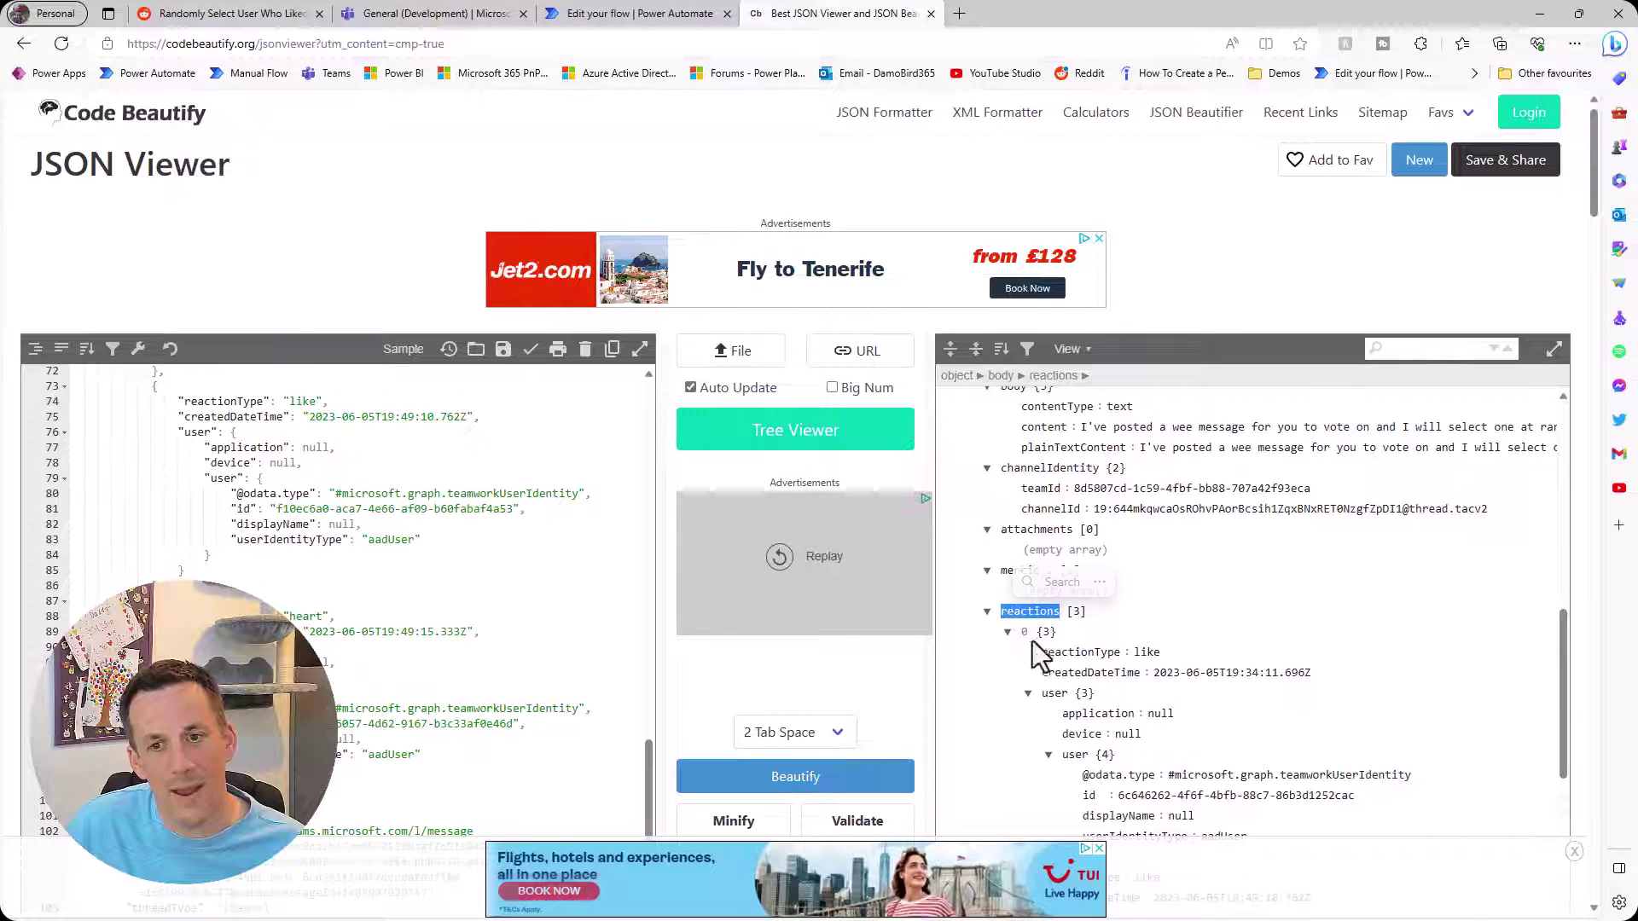
left_click(643, 15)
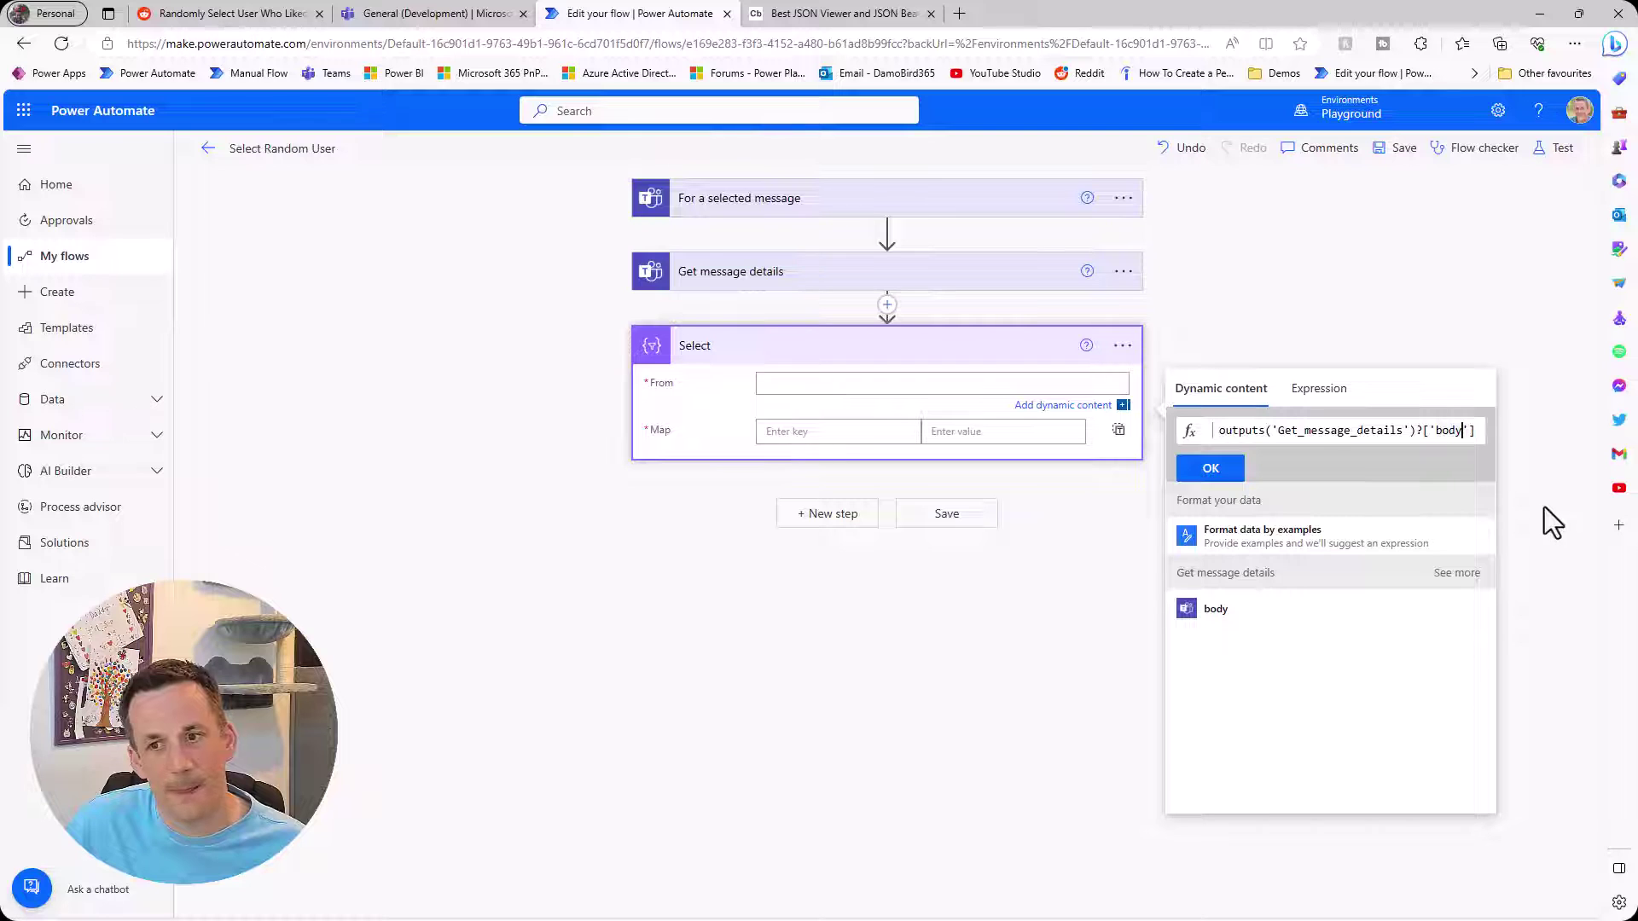
type("/reactions")
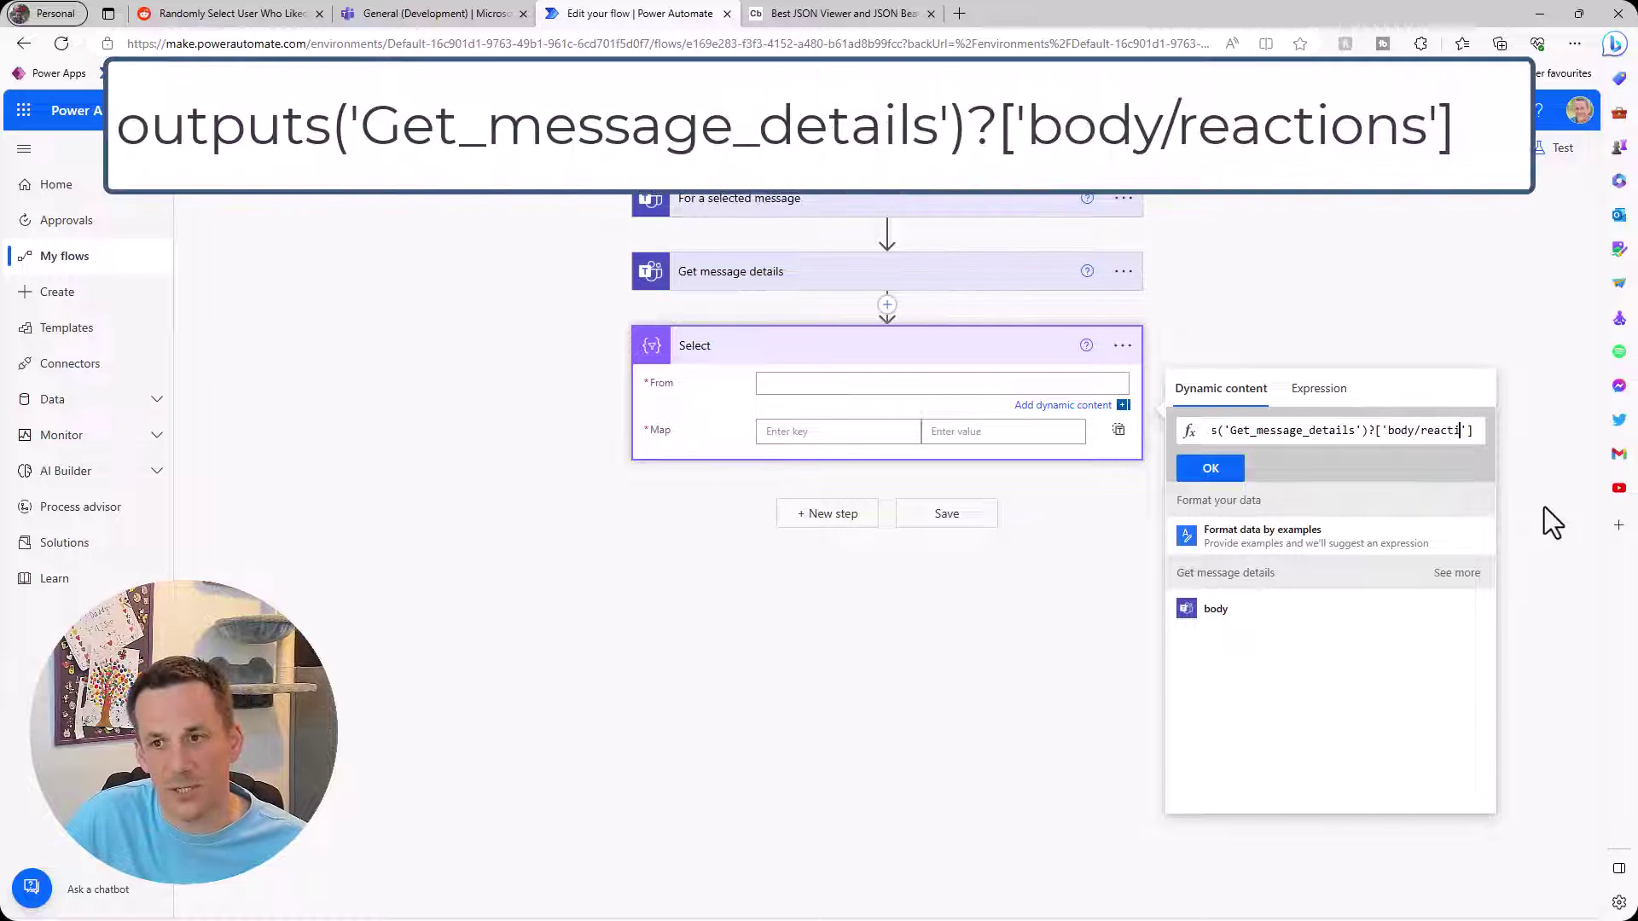
left_click(1211, 468)
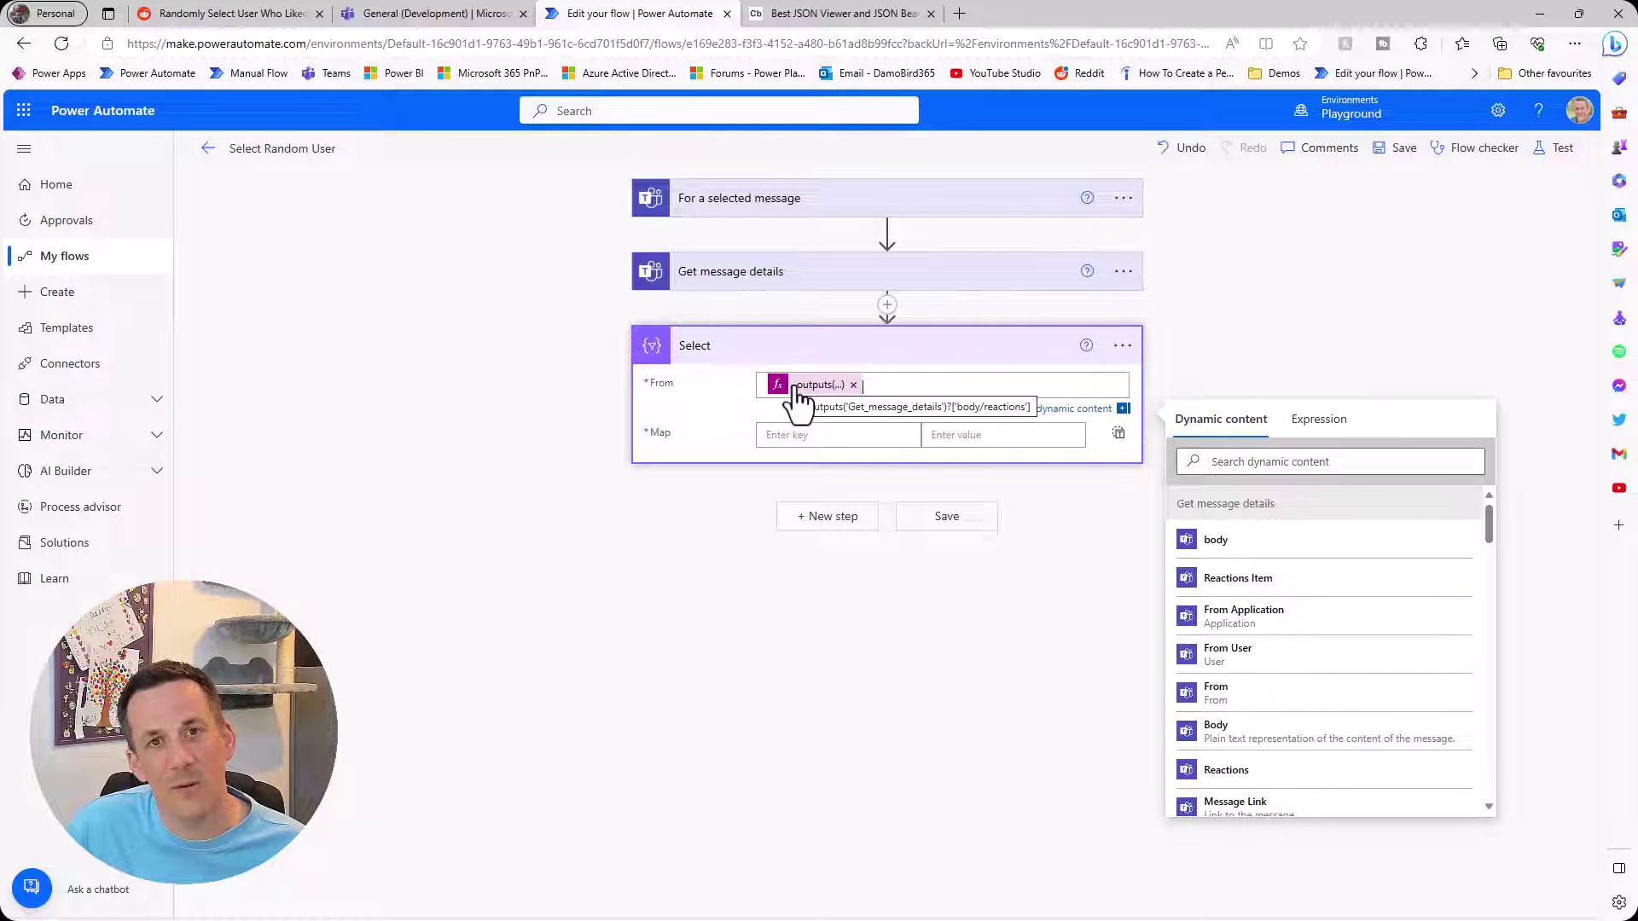
Switch the Select action's Map to text mode and start its expression with item()?['']
left_click(1118, 435)
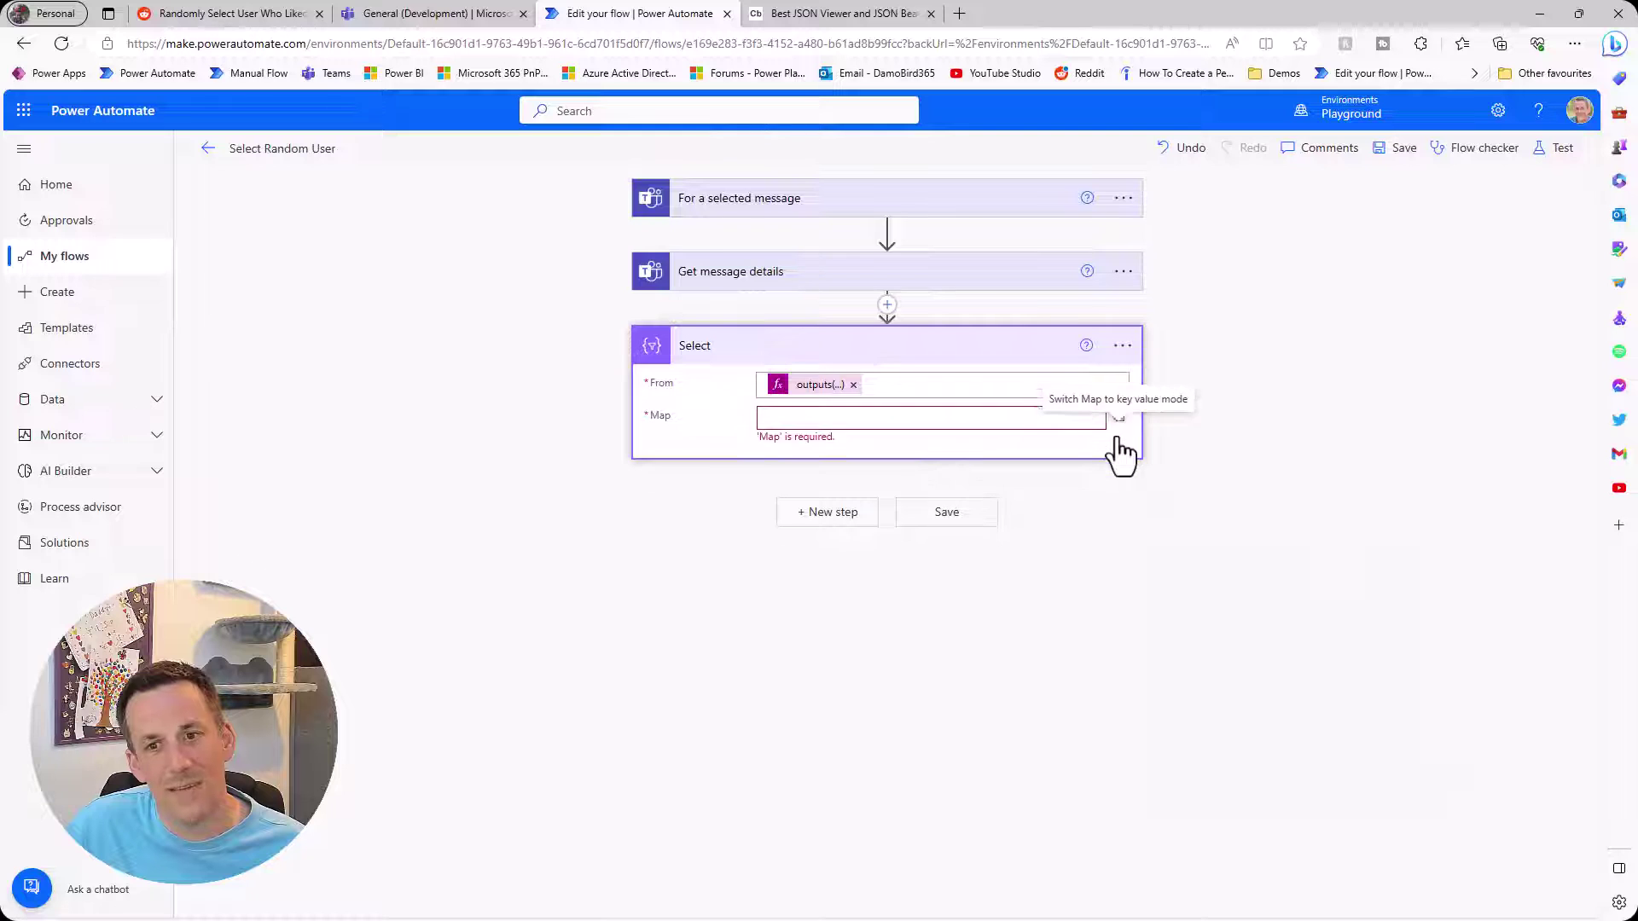
left_click(1006, 414)
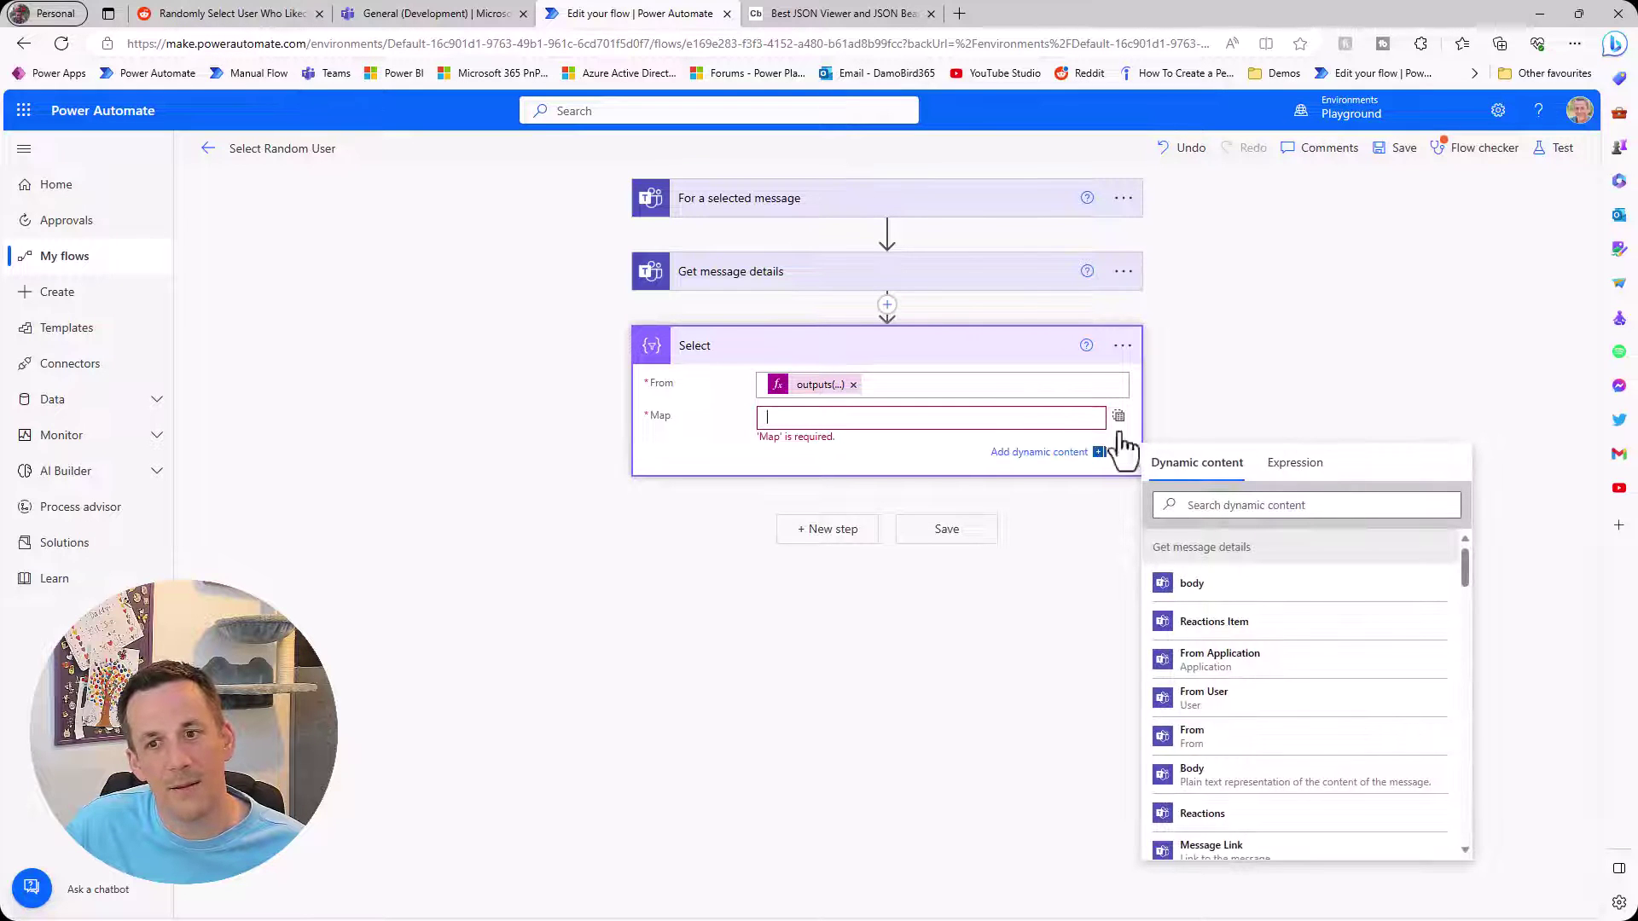
left_click(1297, 463)
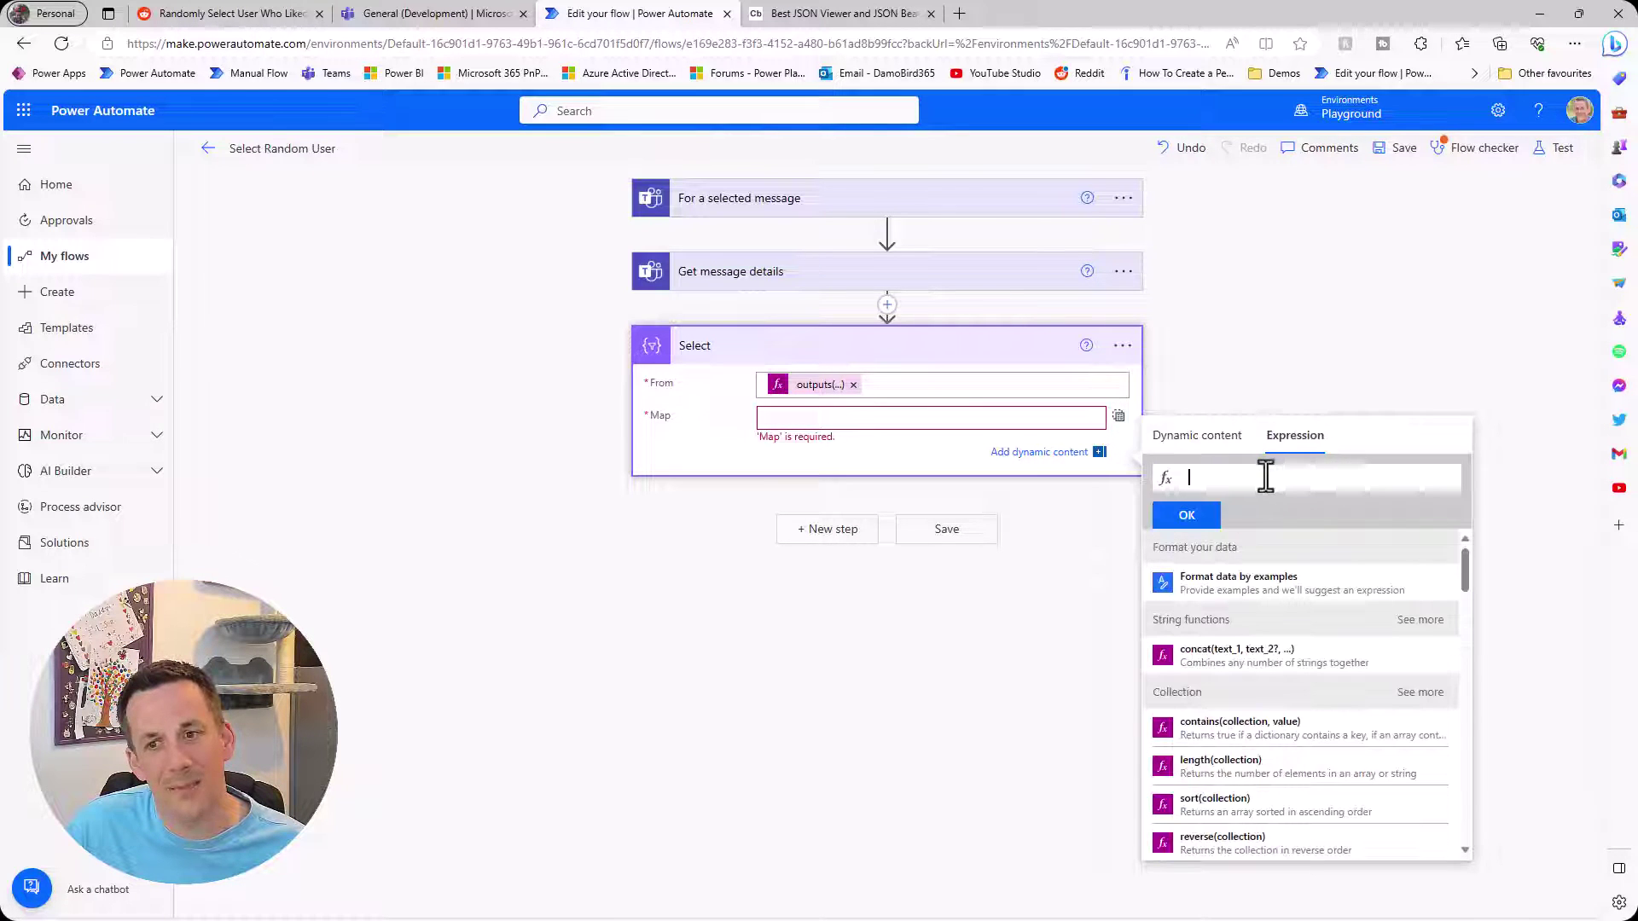
type("item()")
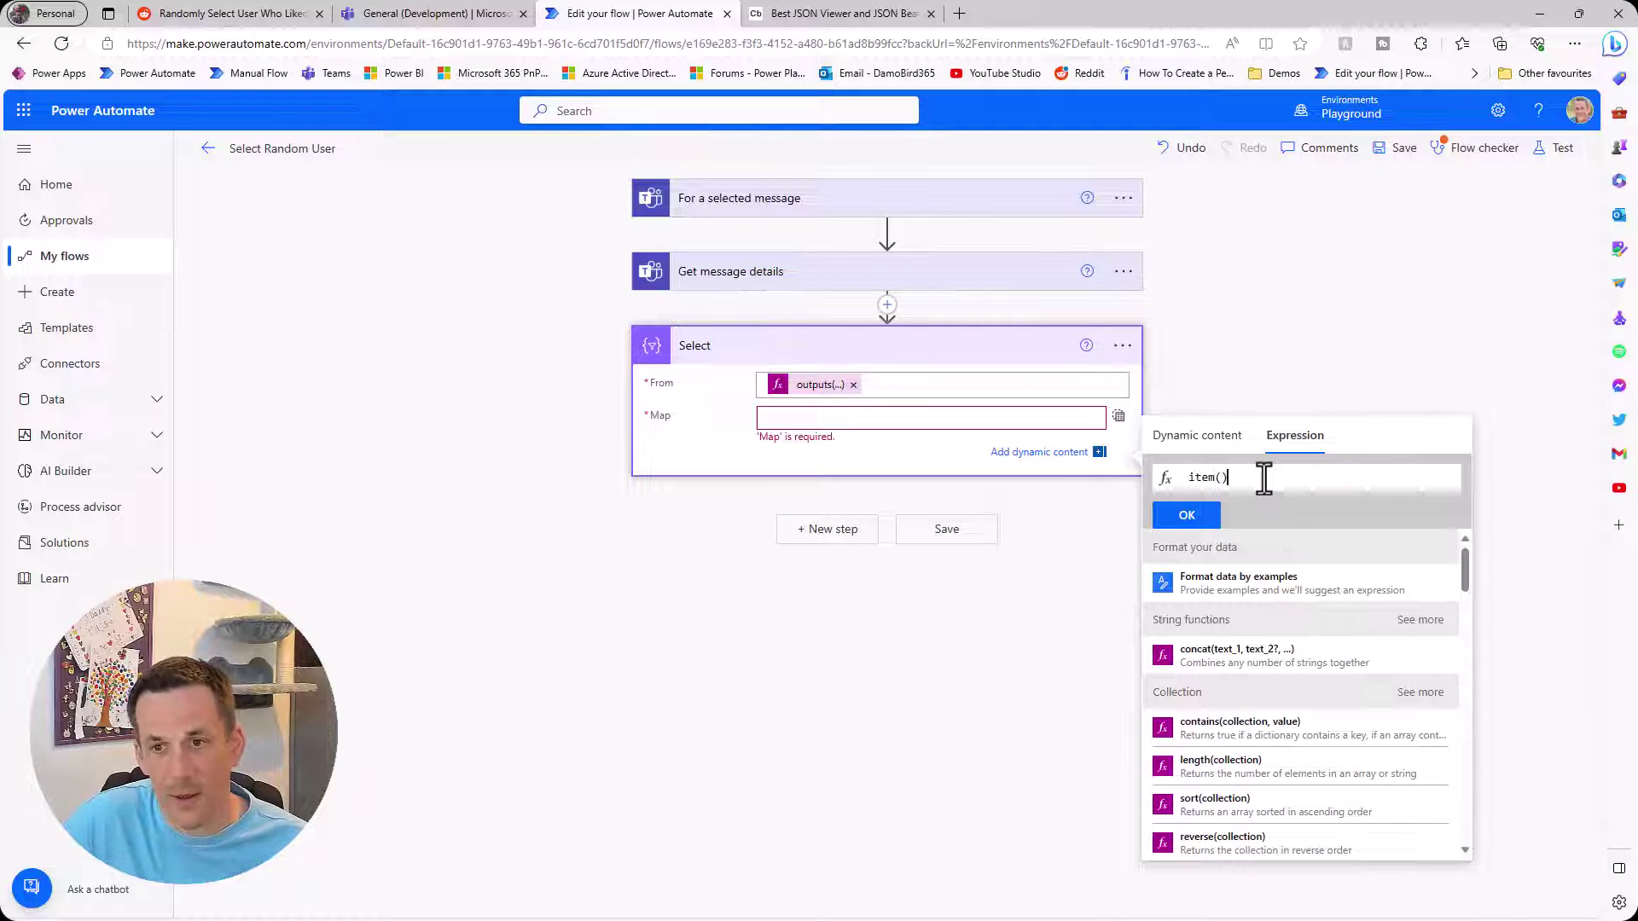
type("?[")
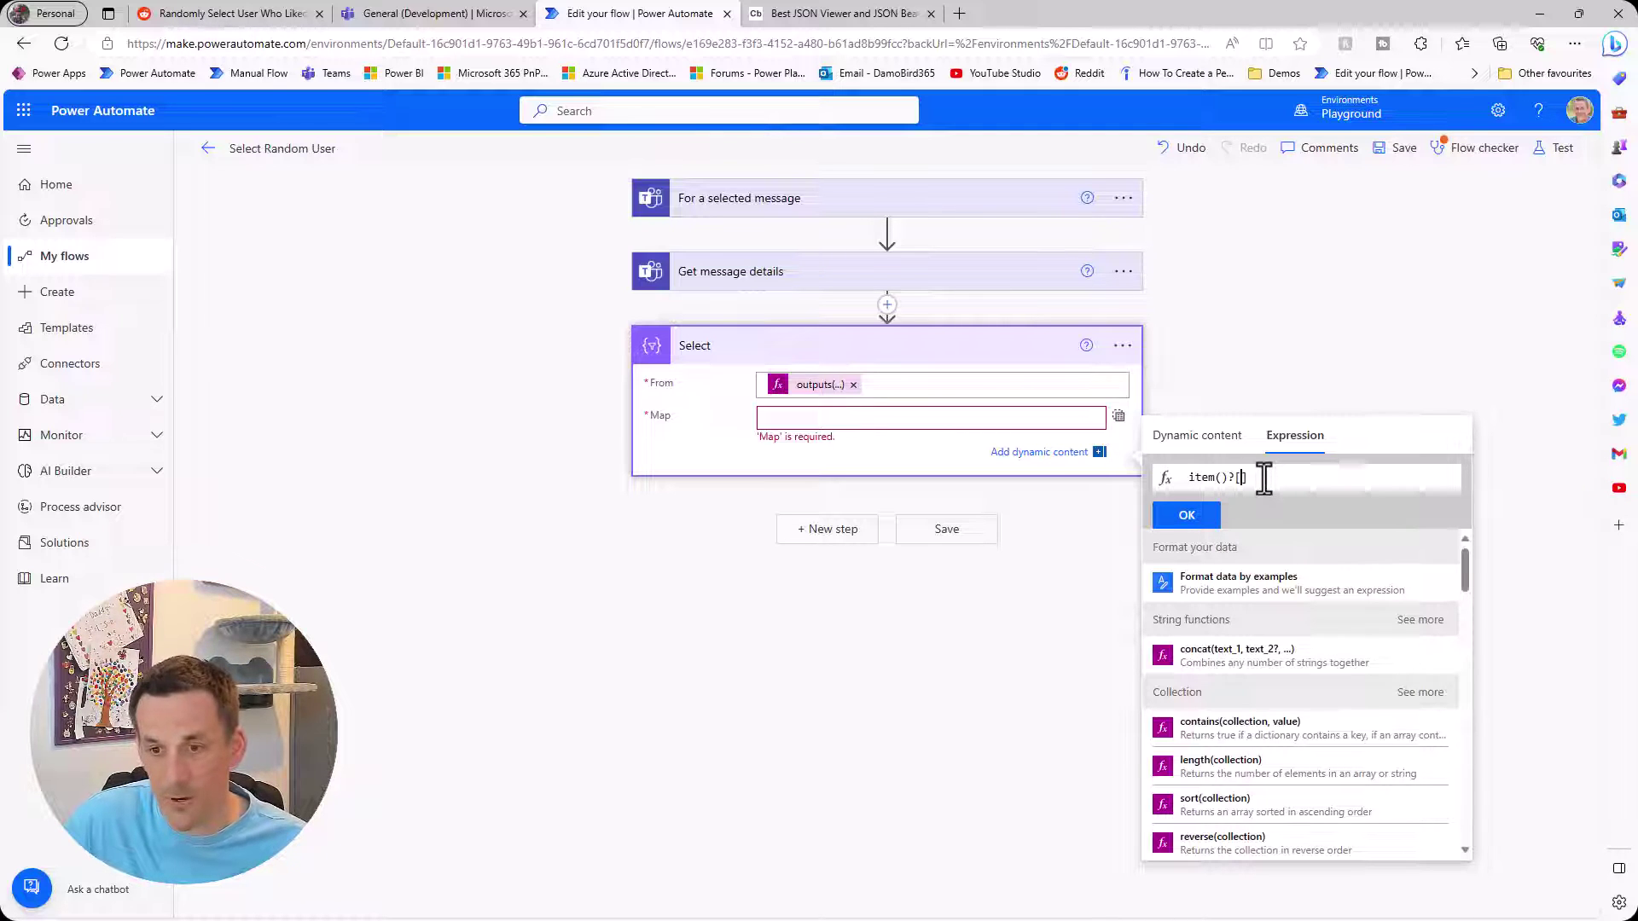
type("'")
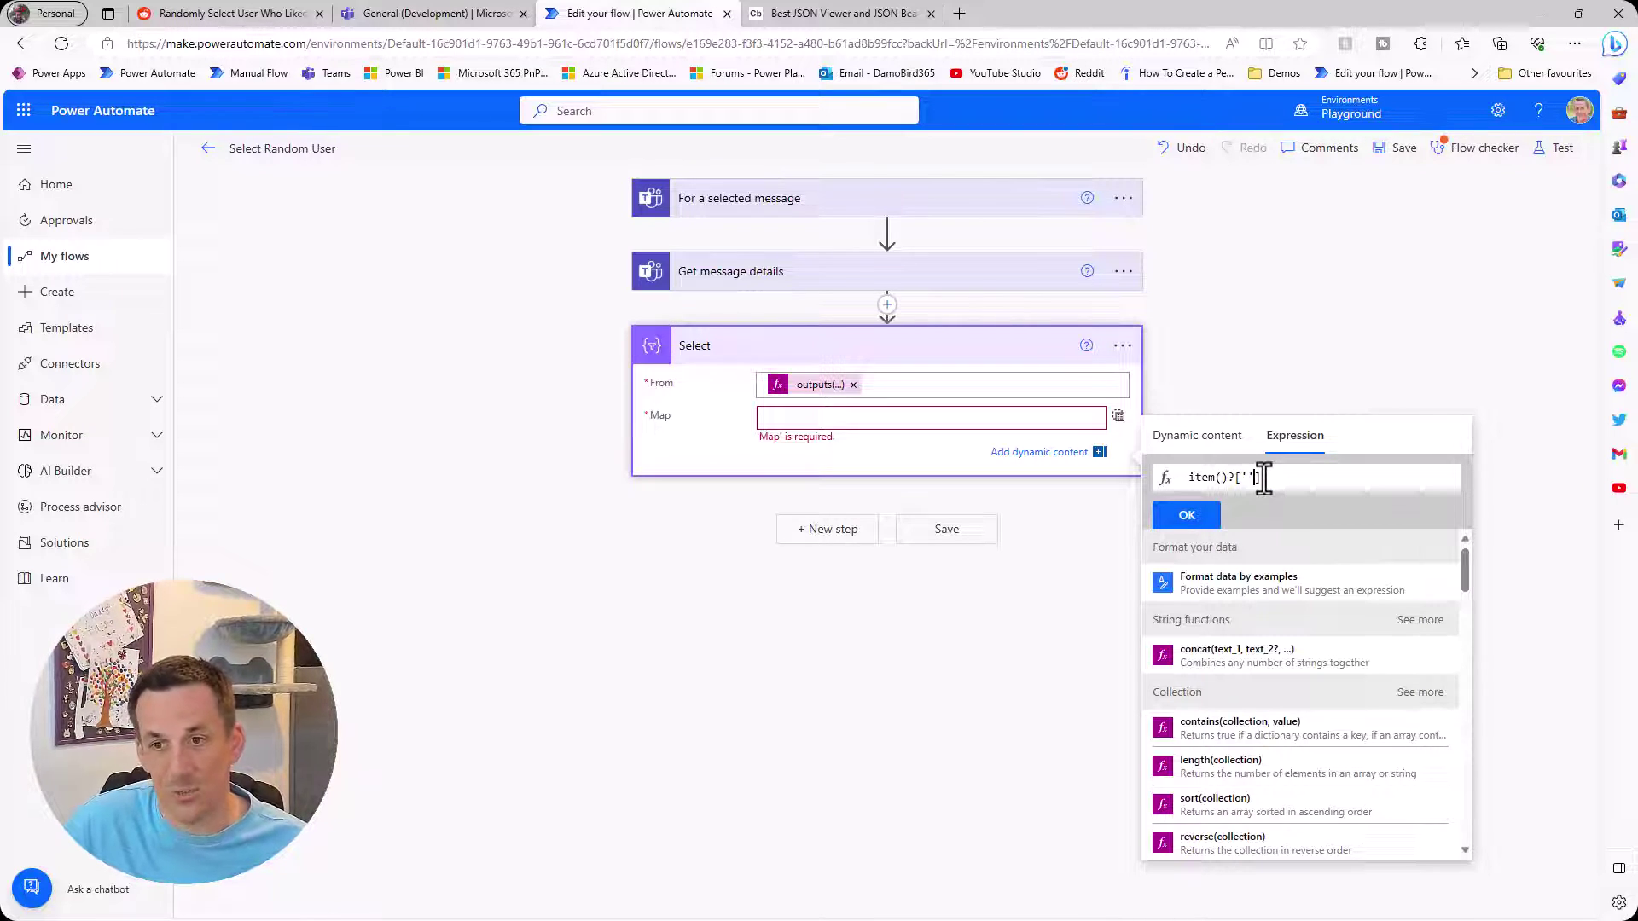
Check the user id path in the JSON Viewer and complete the Map expression as item()?['user/user/id']
left_click(811, 15)
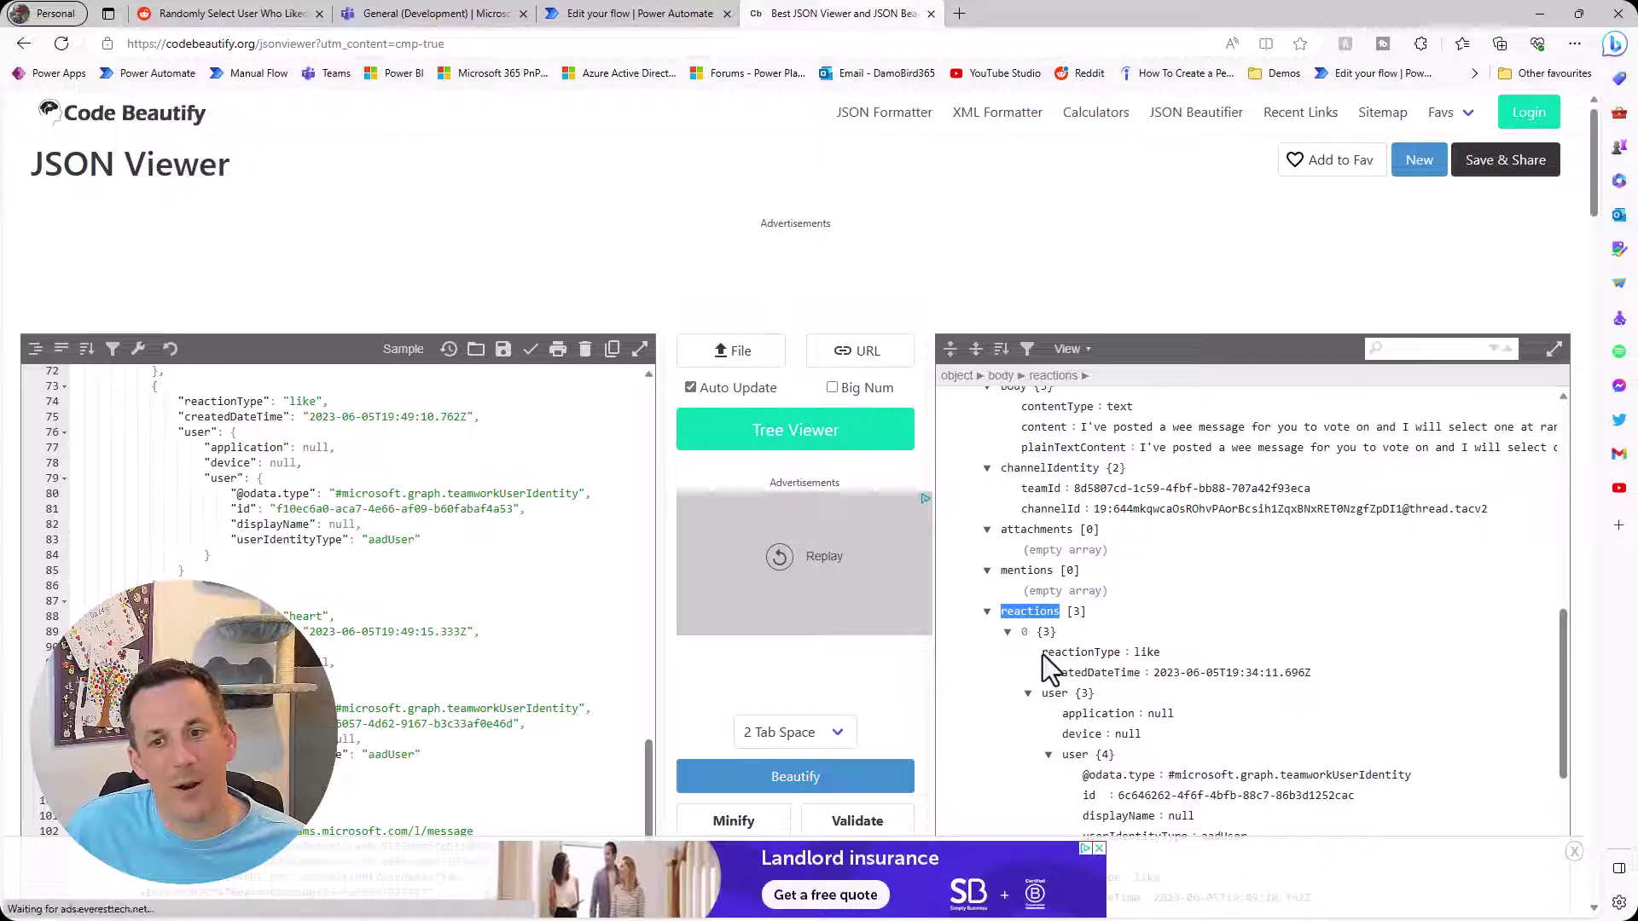
scroll(1044, 665, "down", 2)
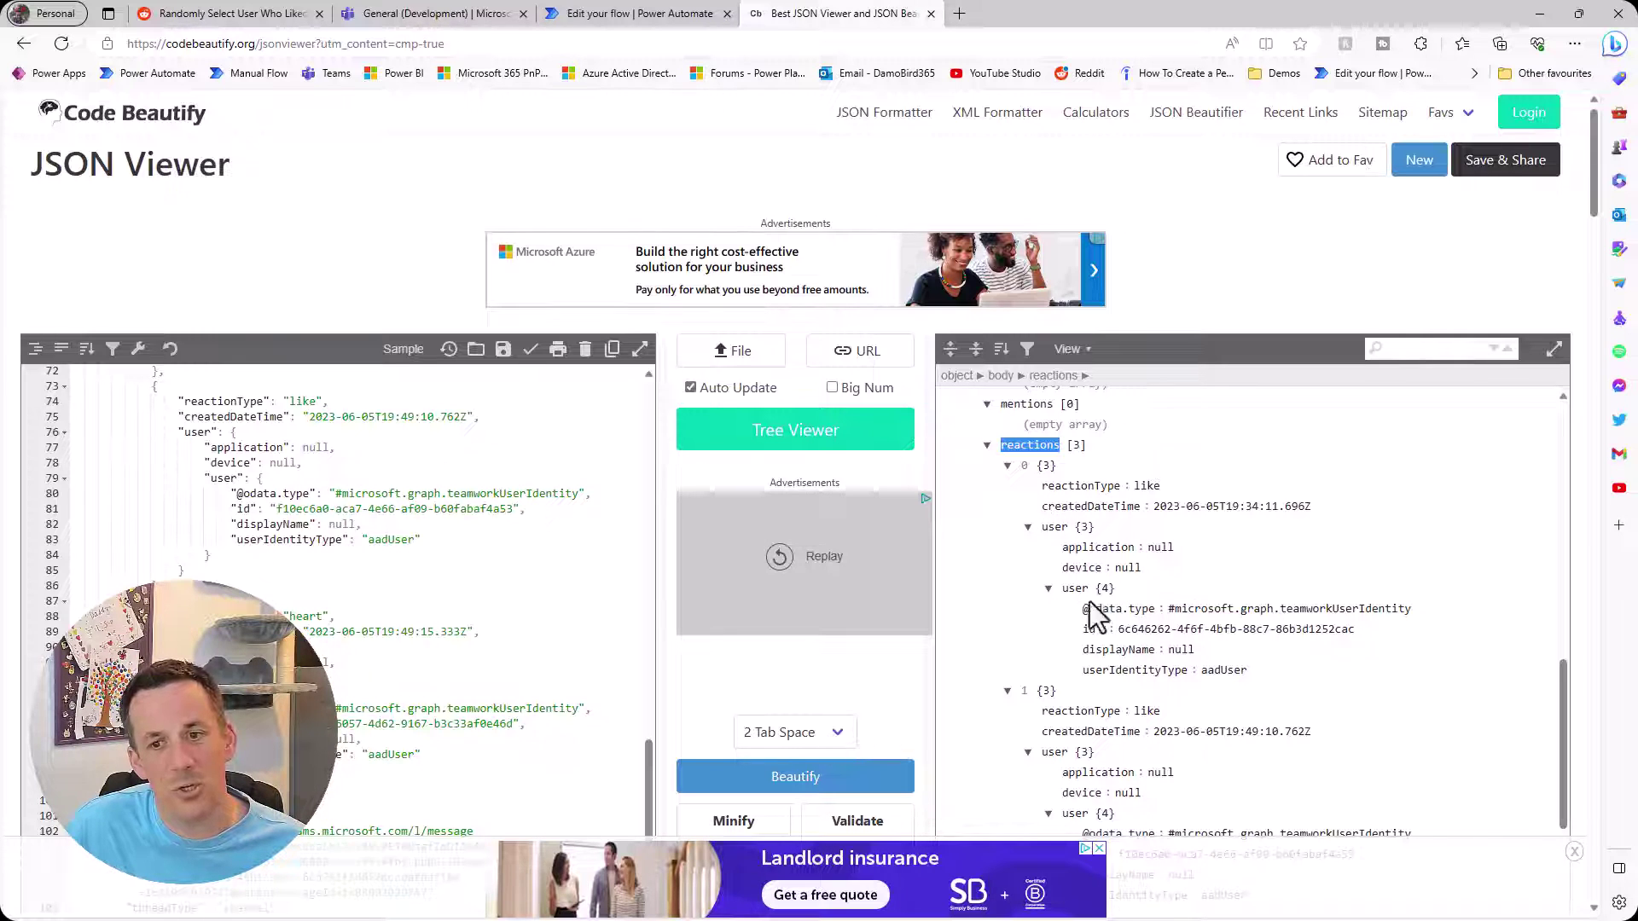
key("ctrl+shift+Tab")
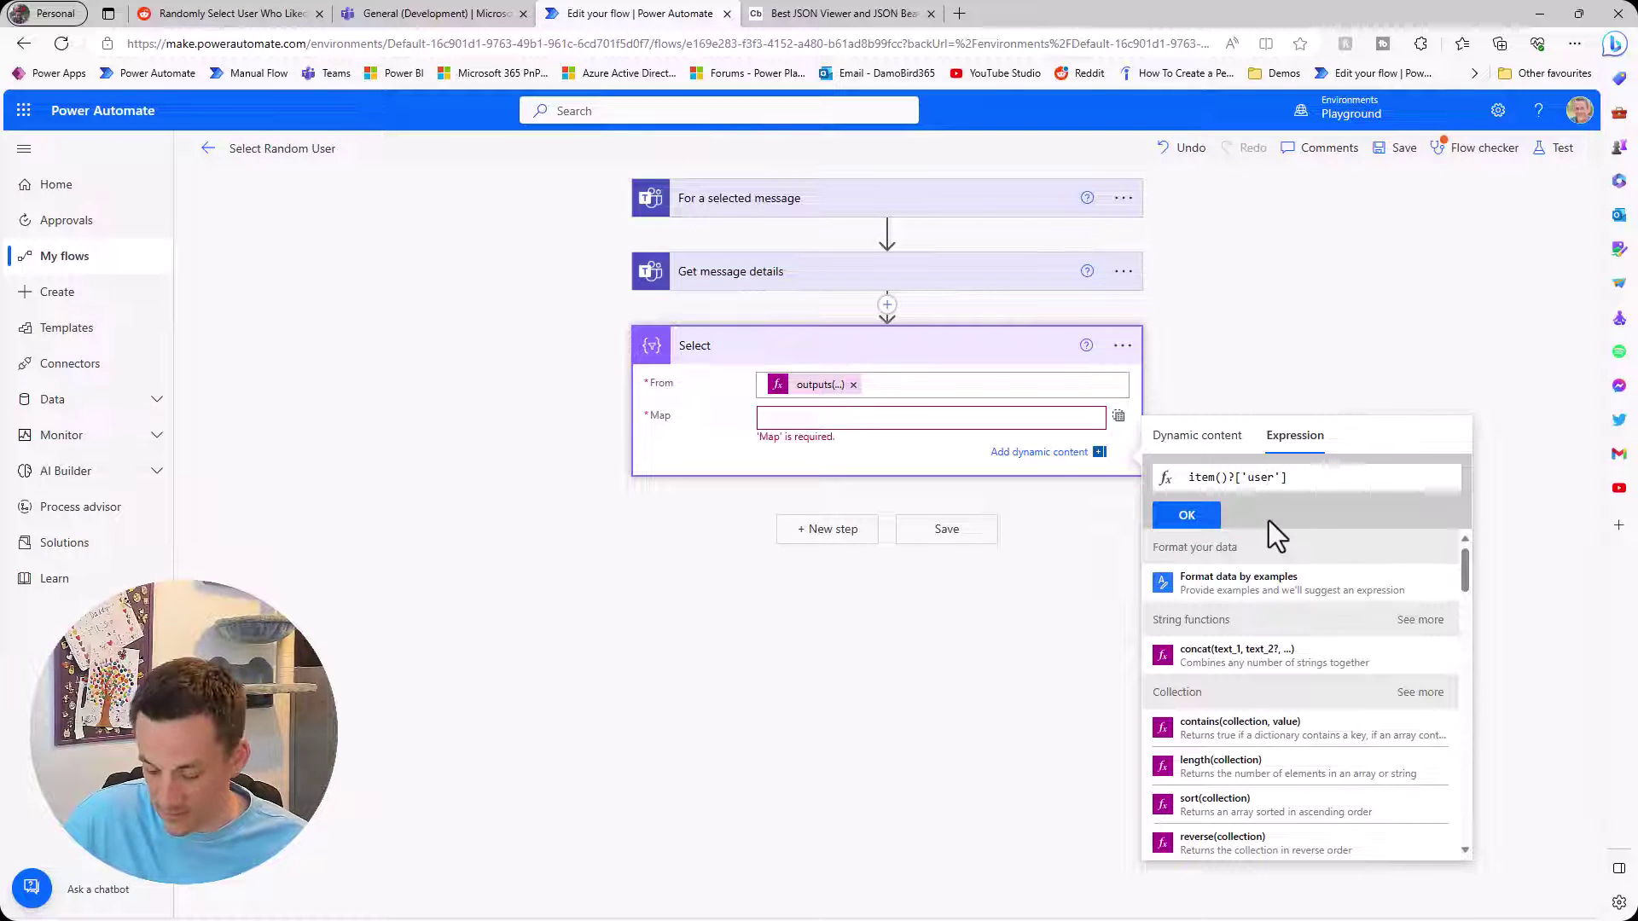
type("user/user/id")
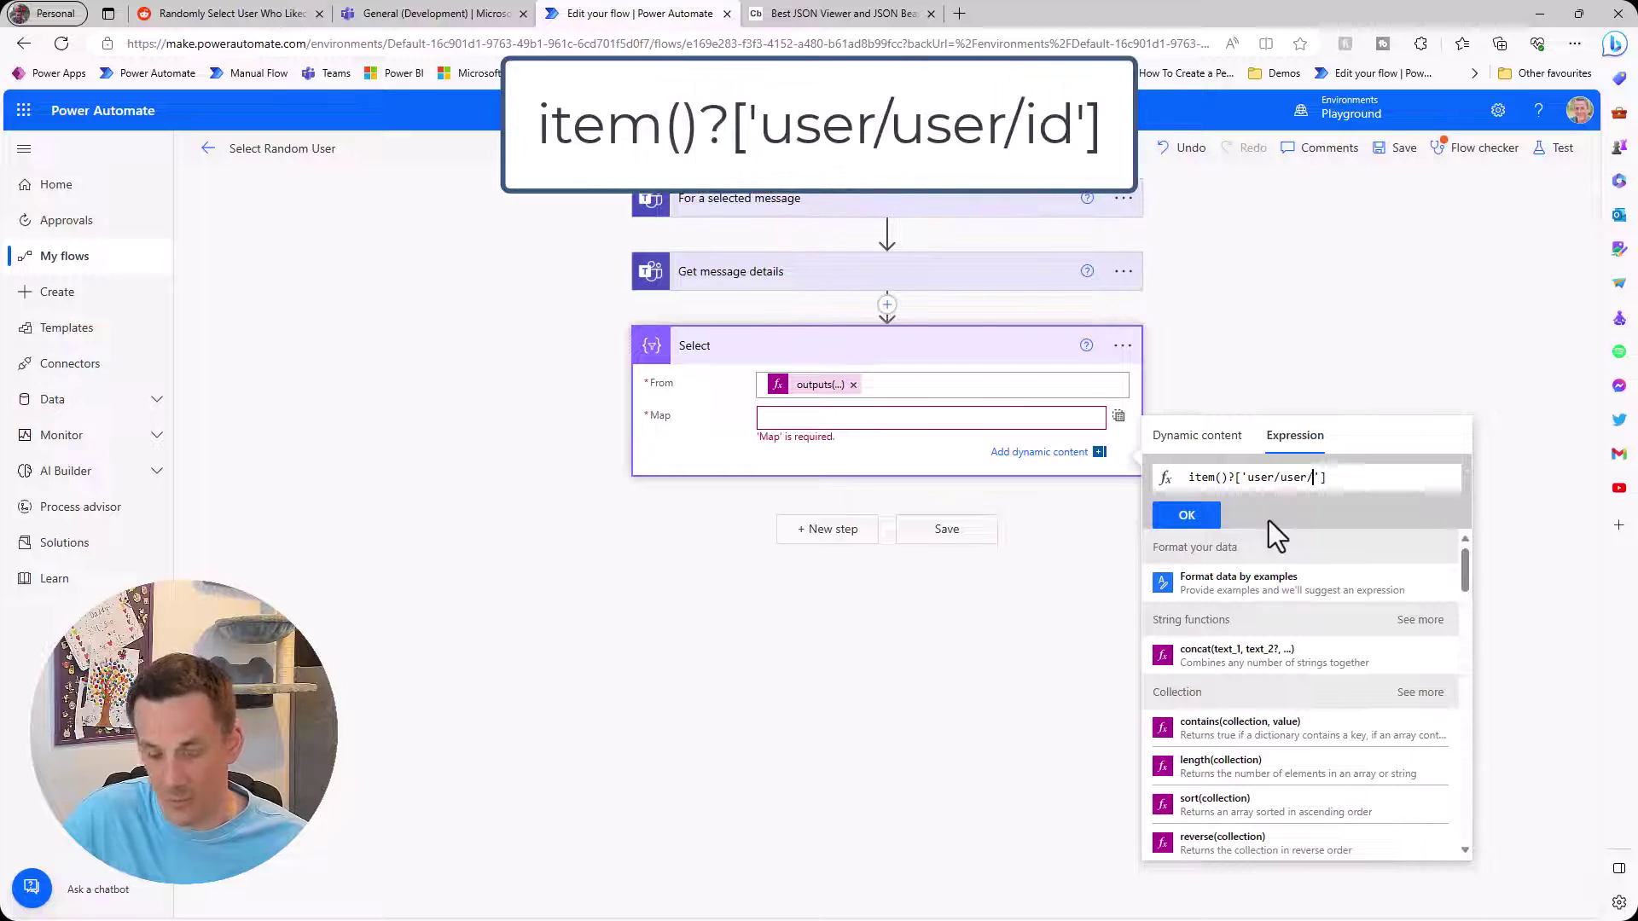
left_click(1190, 516)
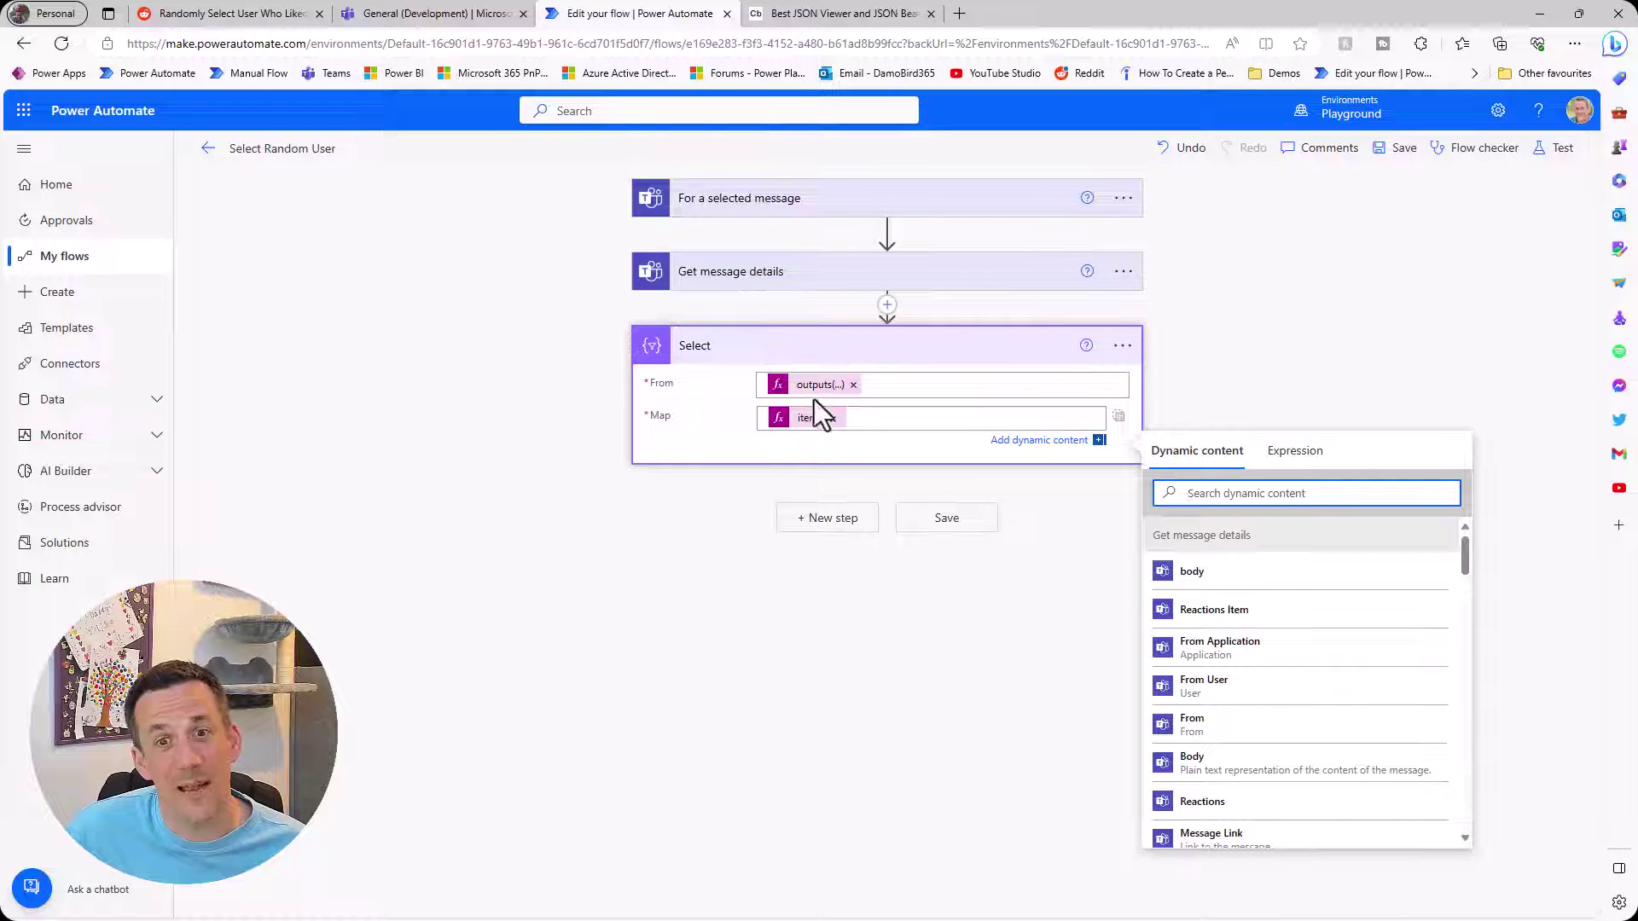
Add the Office 365 Users action Get user profile (V2) after the Select action
left_click(819, 522)
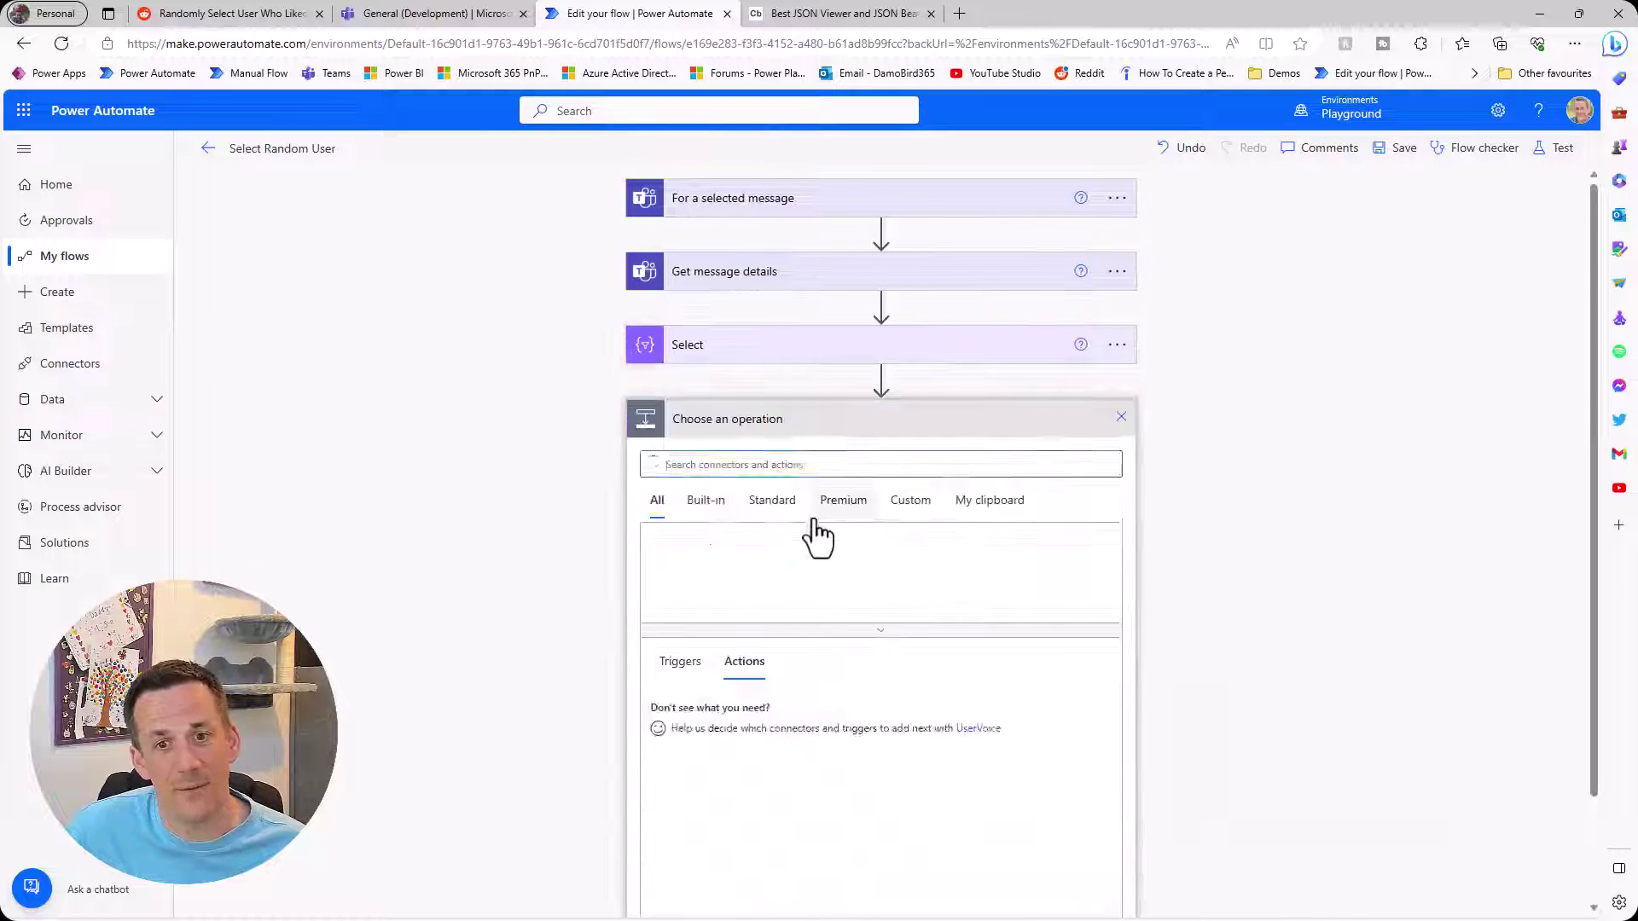
type("get u")
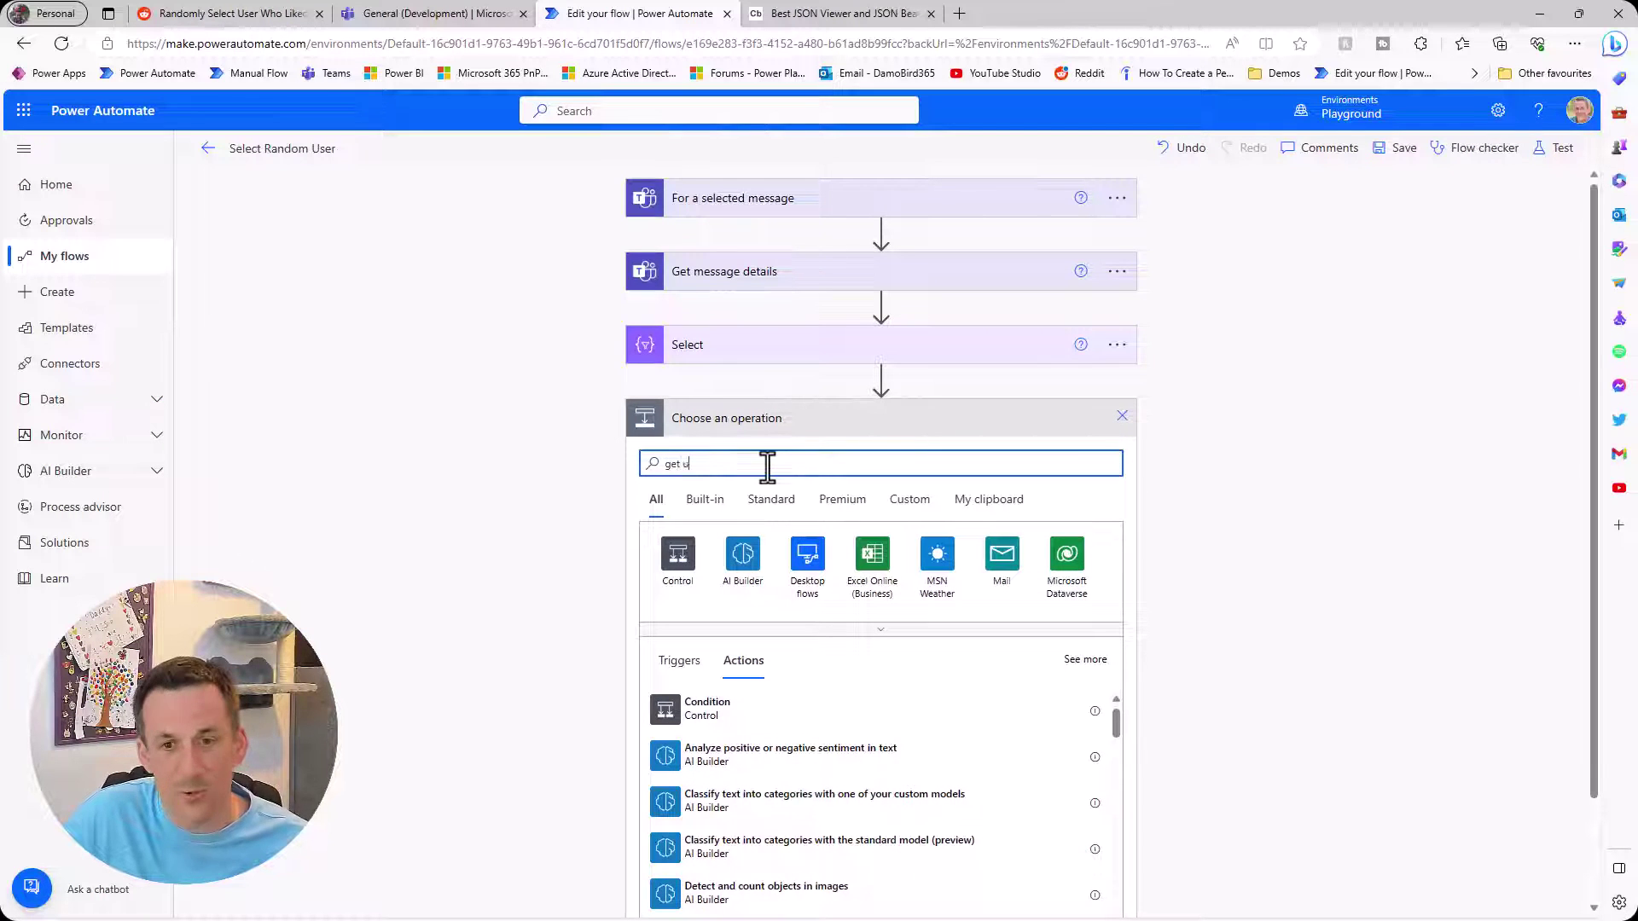
type("ser")
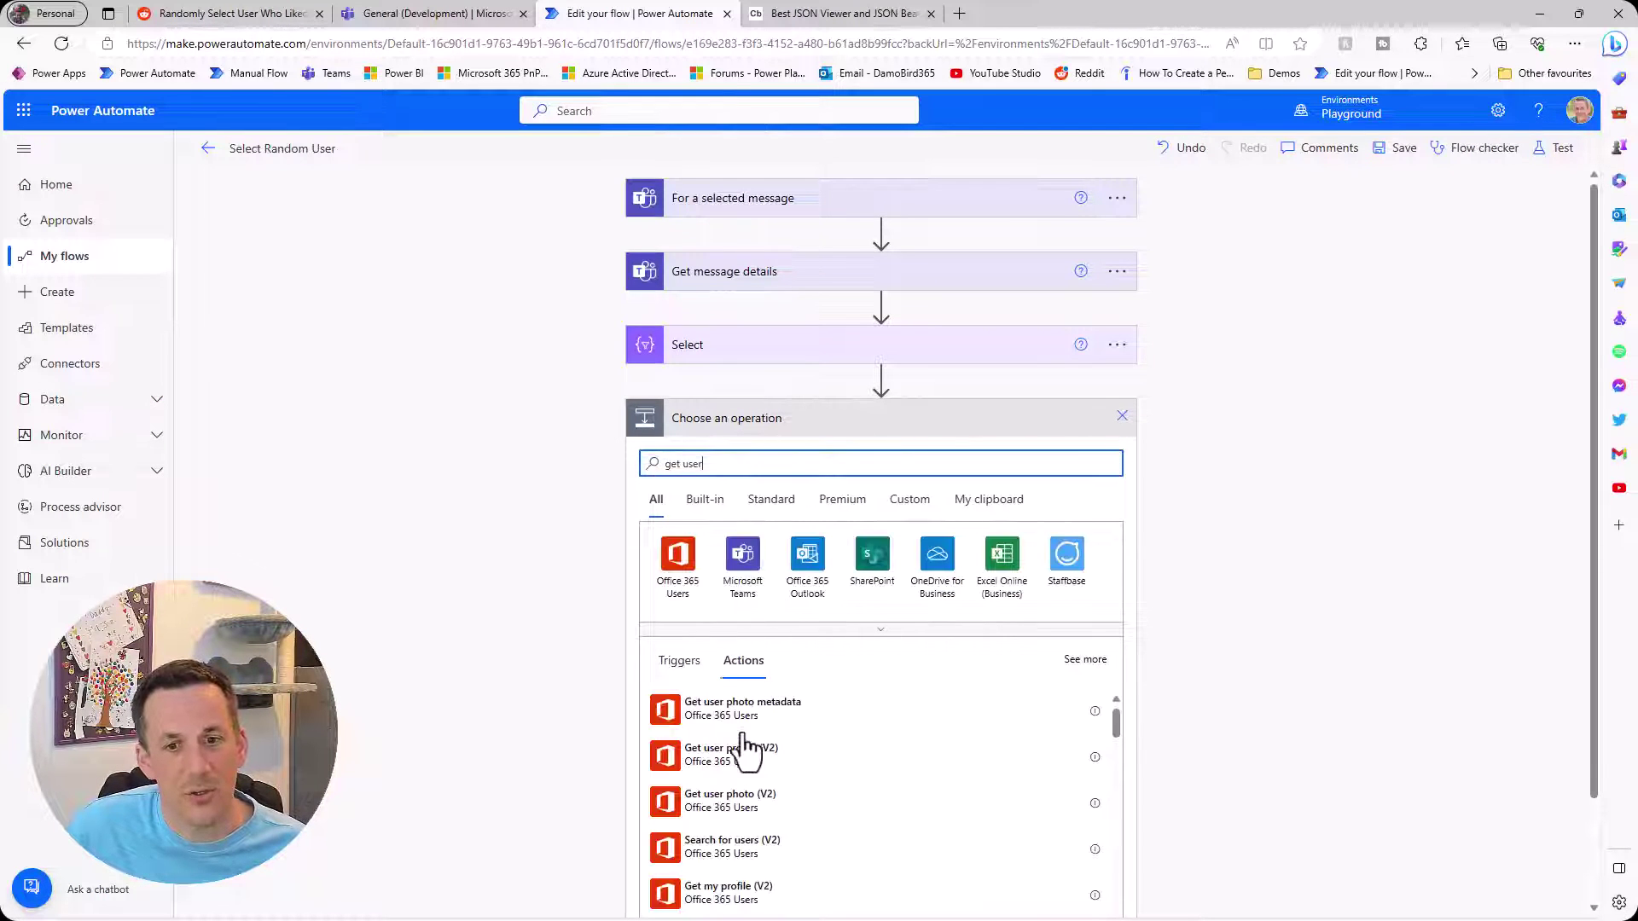
left_click(732, 754)
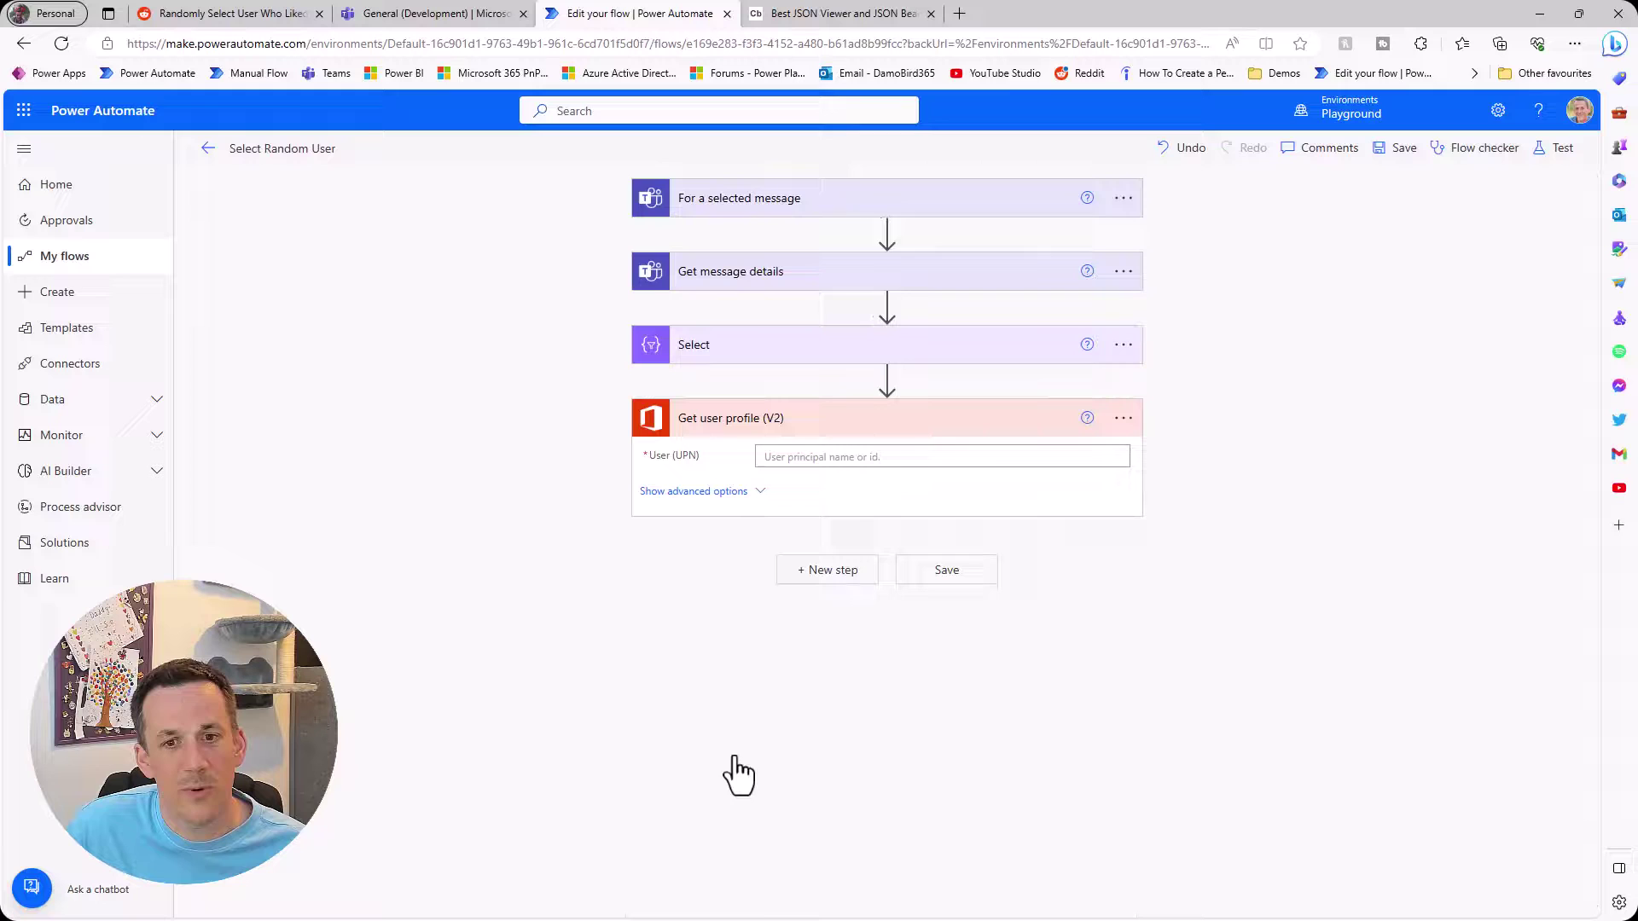
Start an expression for the Get user profile action's User (UPN) field as rand(0,length(body('Select'))), using the Select output
left_click(808, 456)
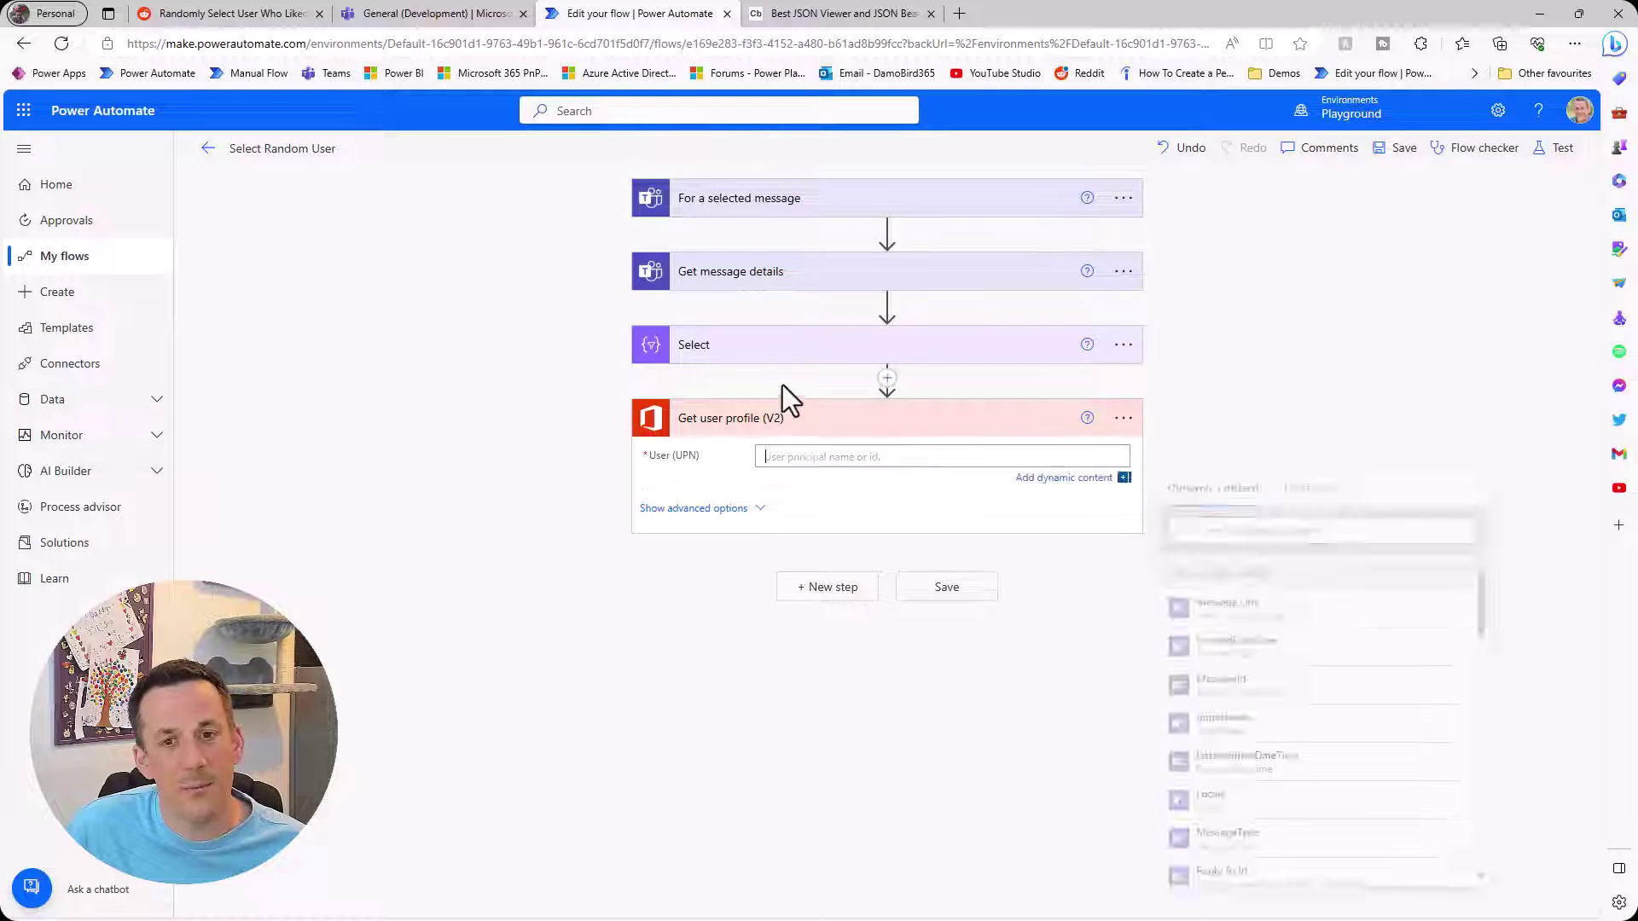
left_click(1321, 491)
type("ran")
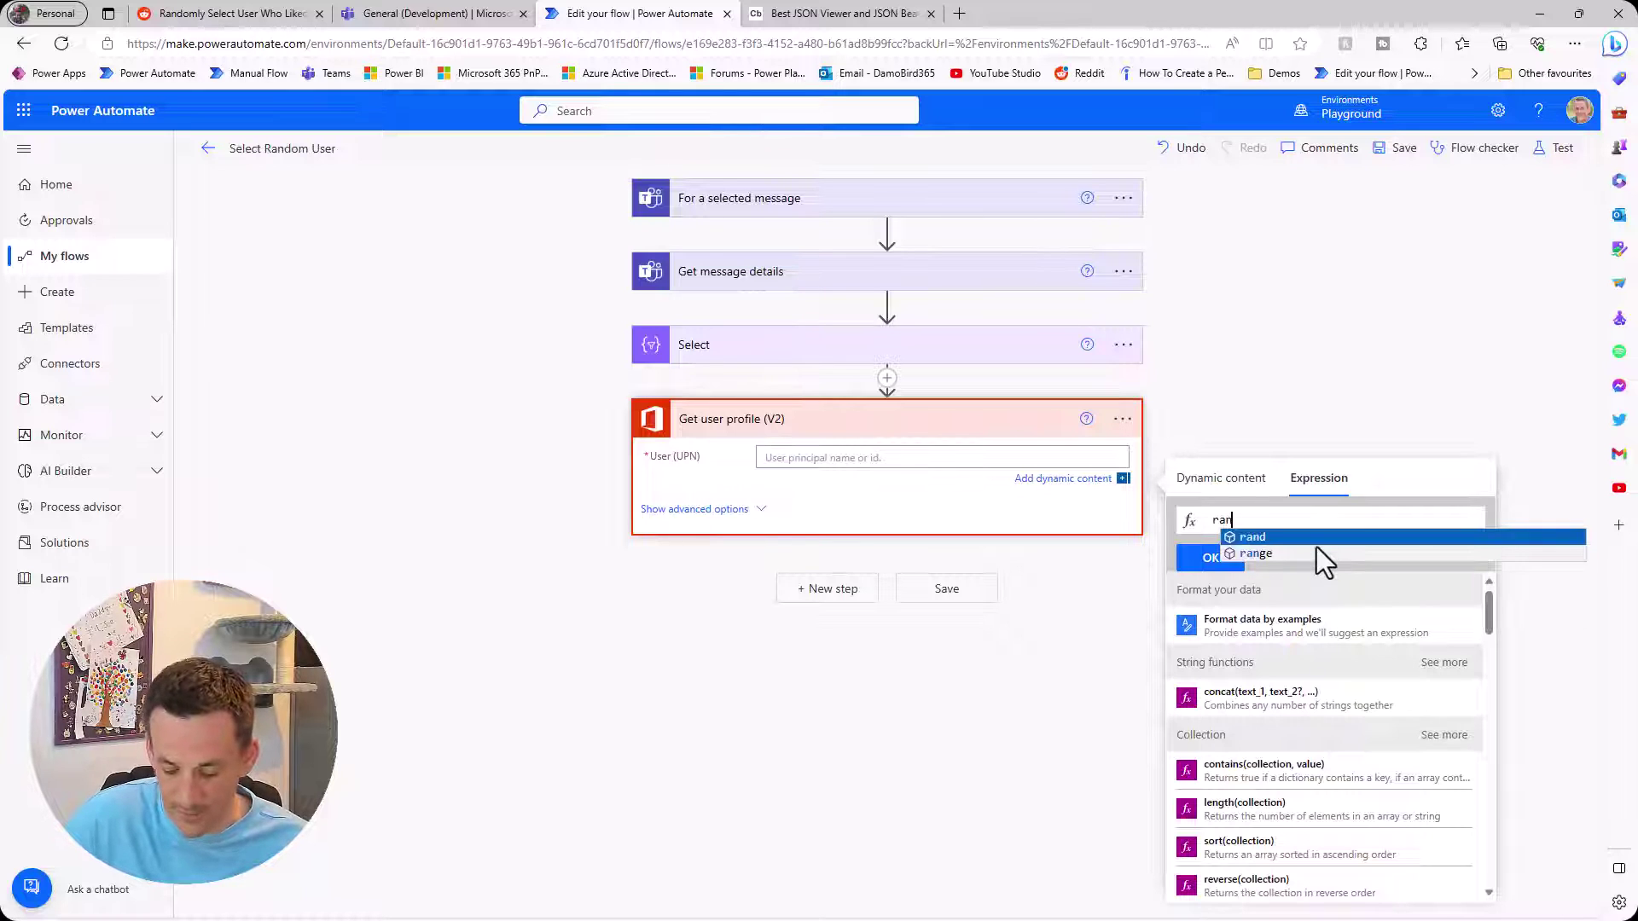
type("d(0,")
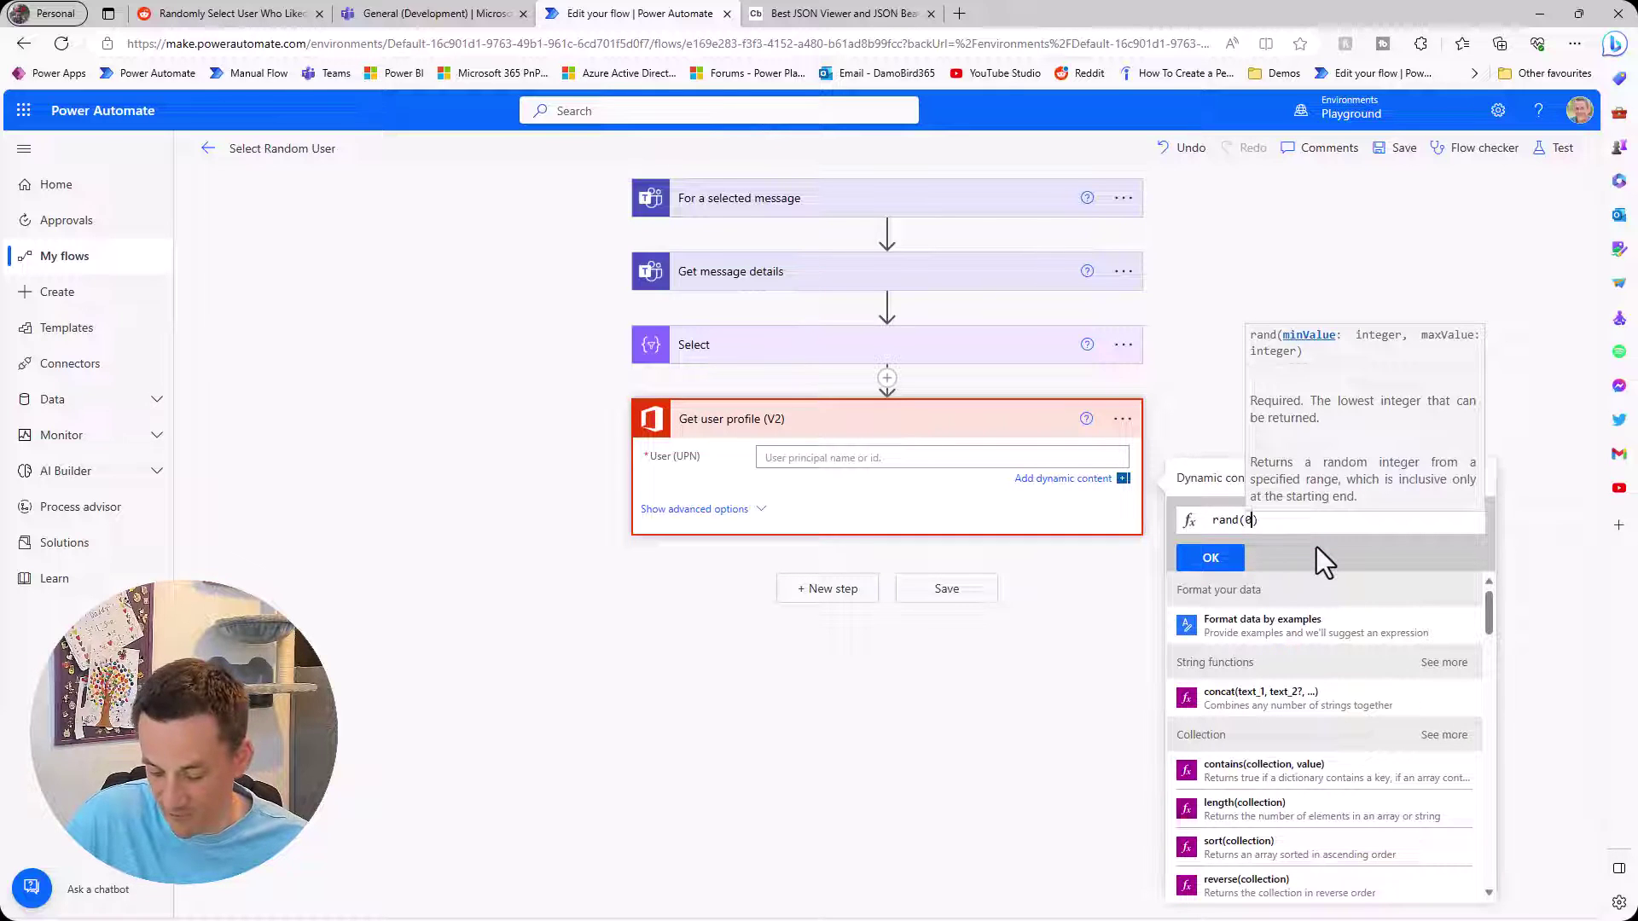
type("length")
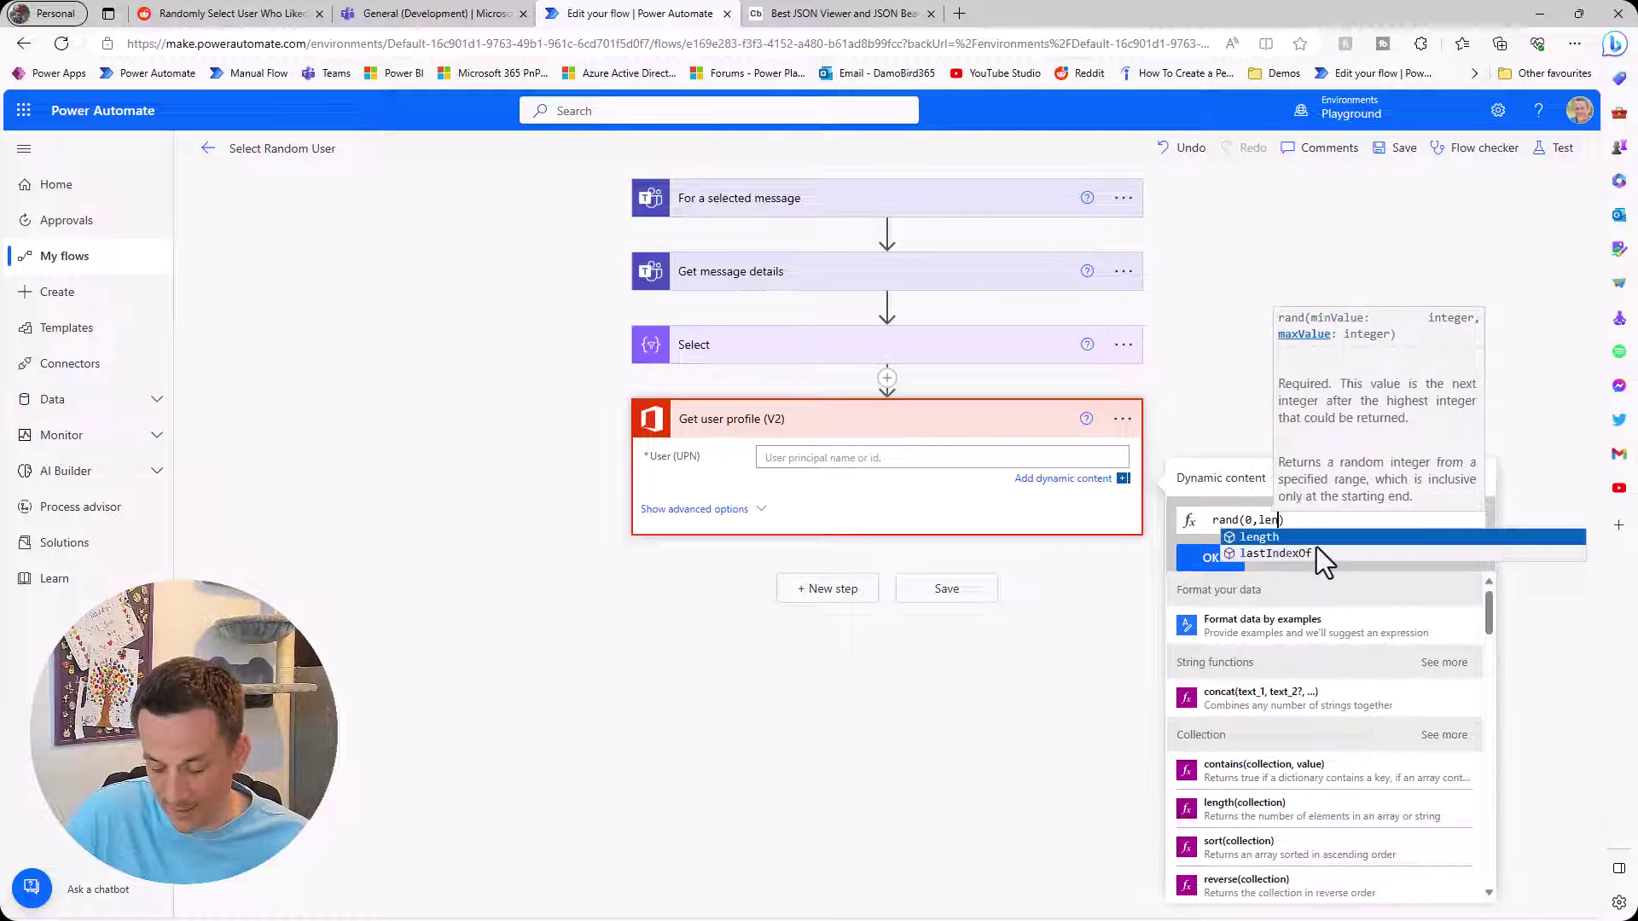
type("(")
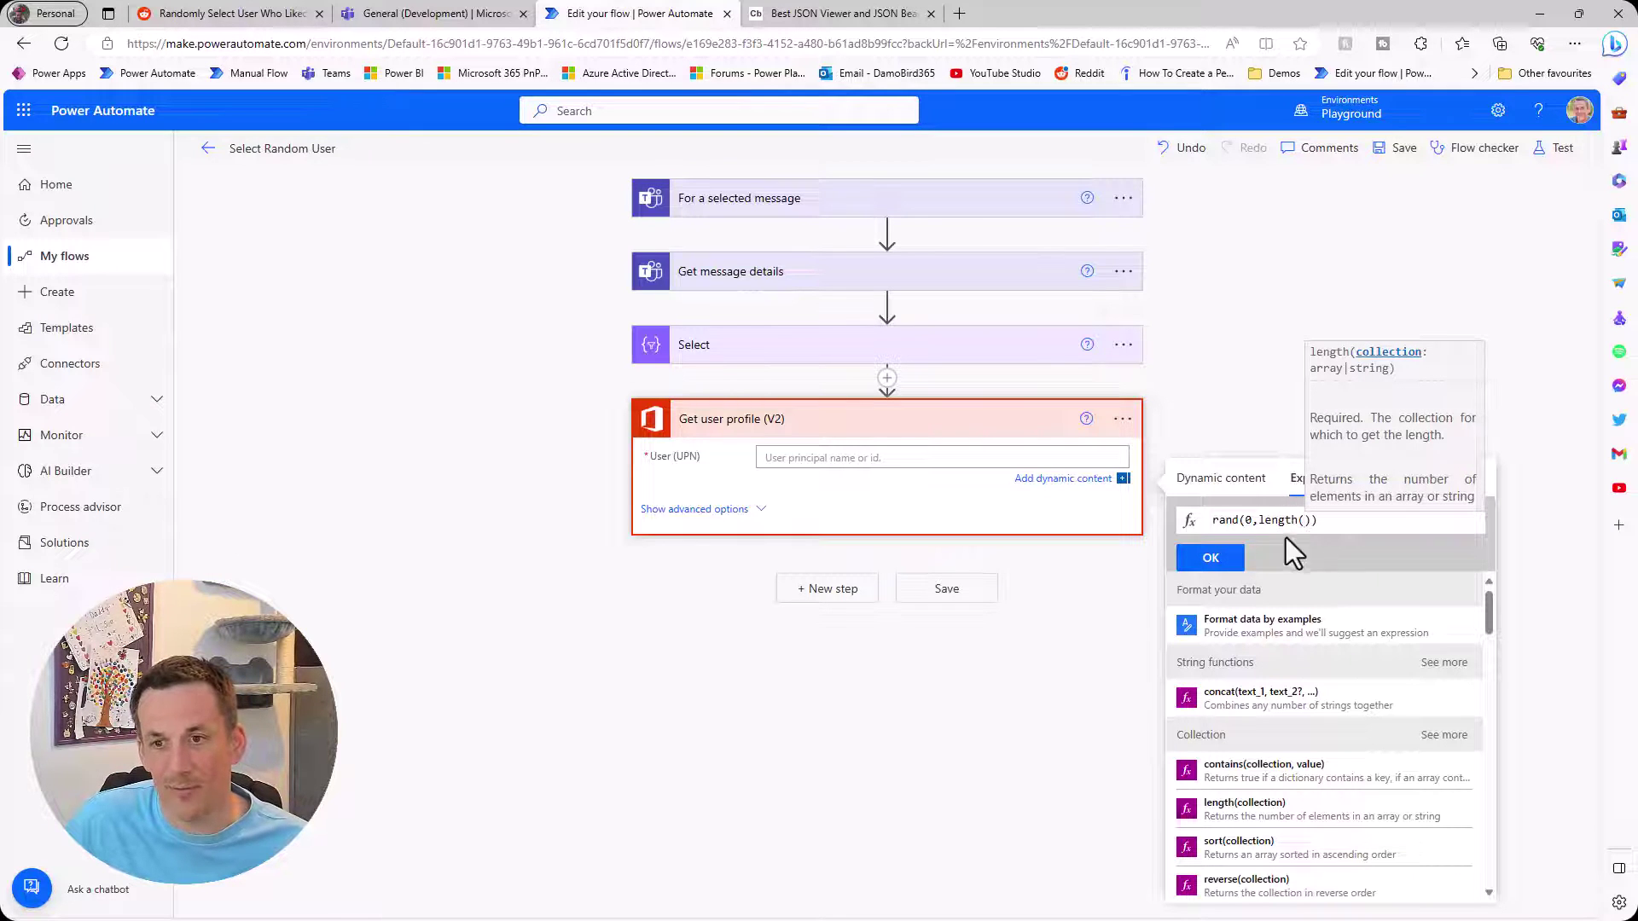
left_click(1228, 481)
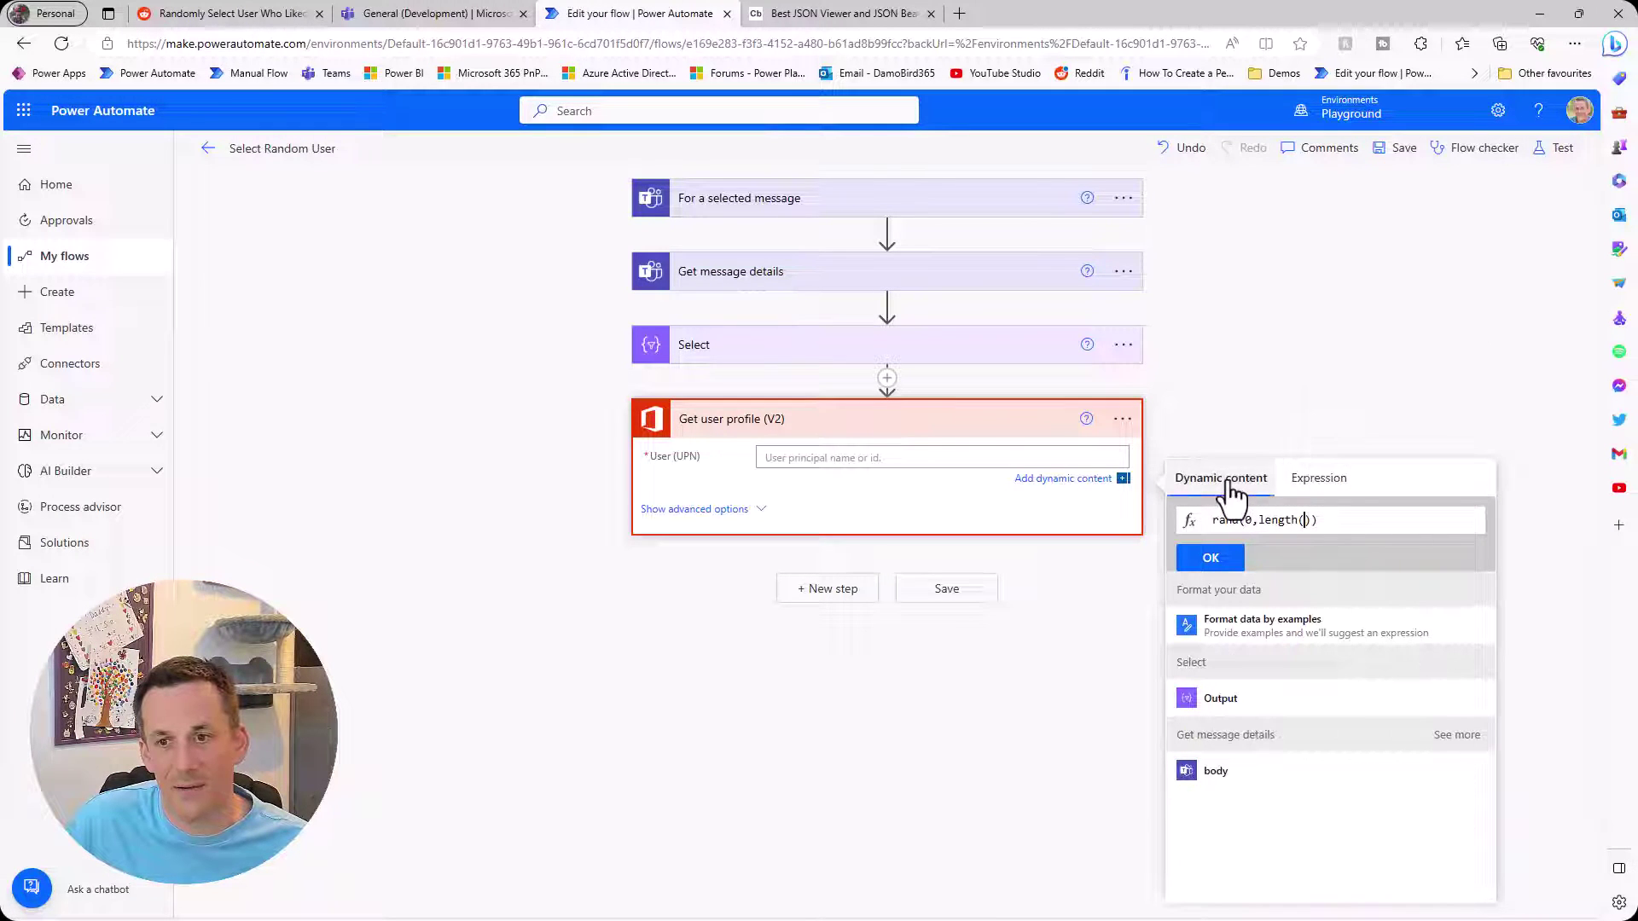
left_click(1247, 705)
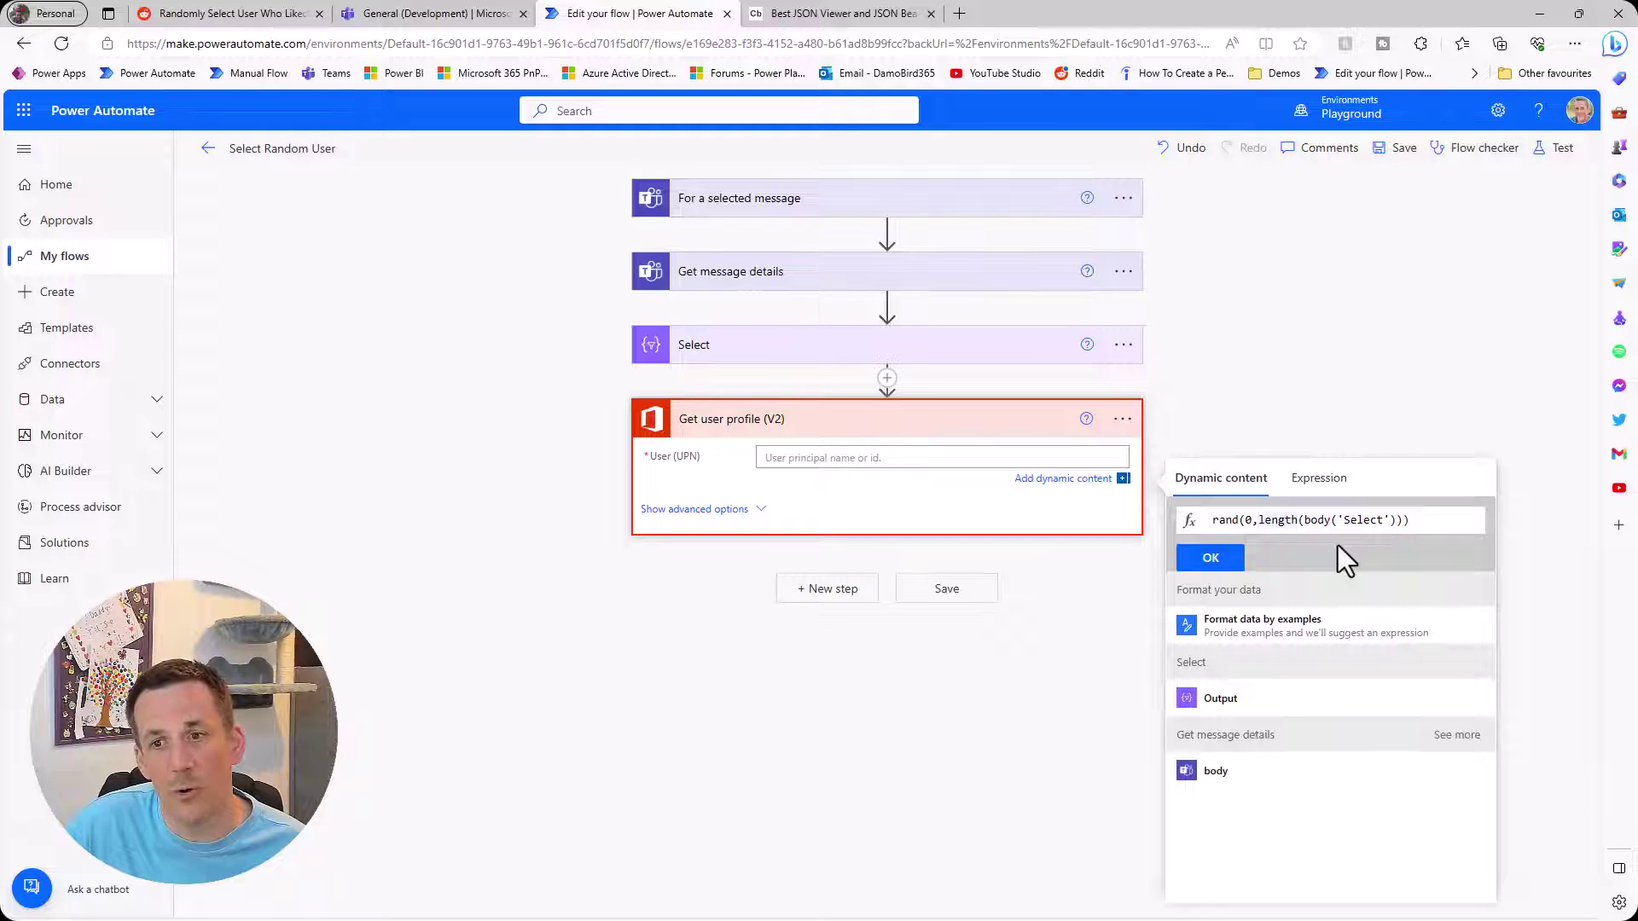
Wrap the length function in sub with a subtrahend of 1, making the expression rand(0,sub(length(body('Select')),1))
type("sub")
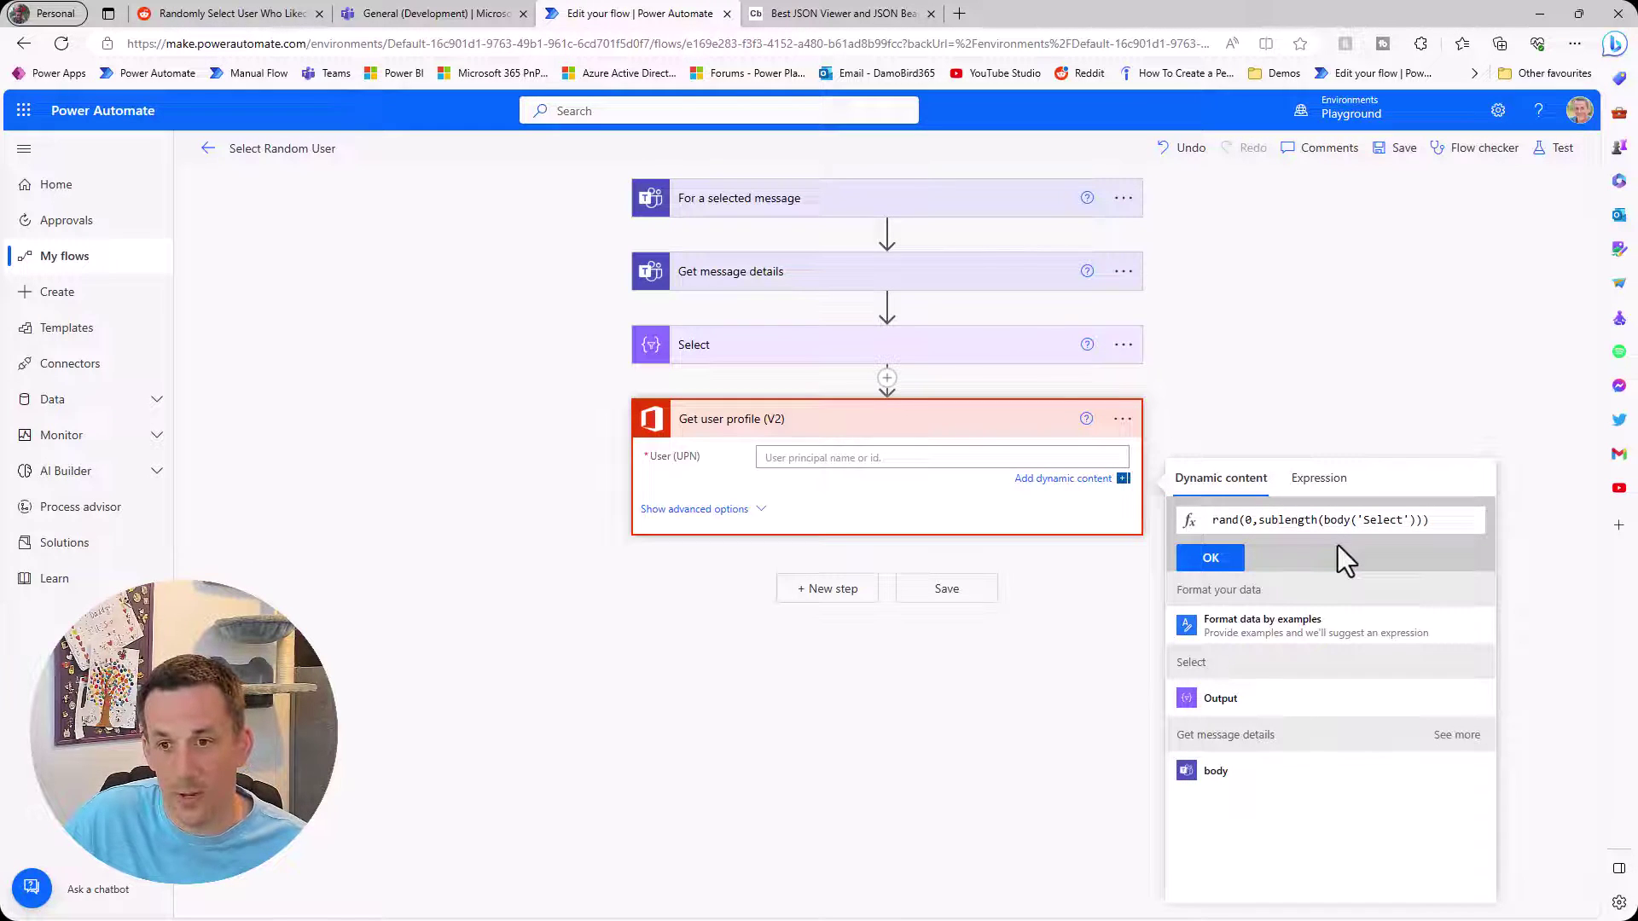
type("(")
key("Right")
key("Right")
key("Right")
key("Right")
key("Right")
key("Right")
key("Right")
key("Right")
key("Right")
key("Right")
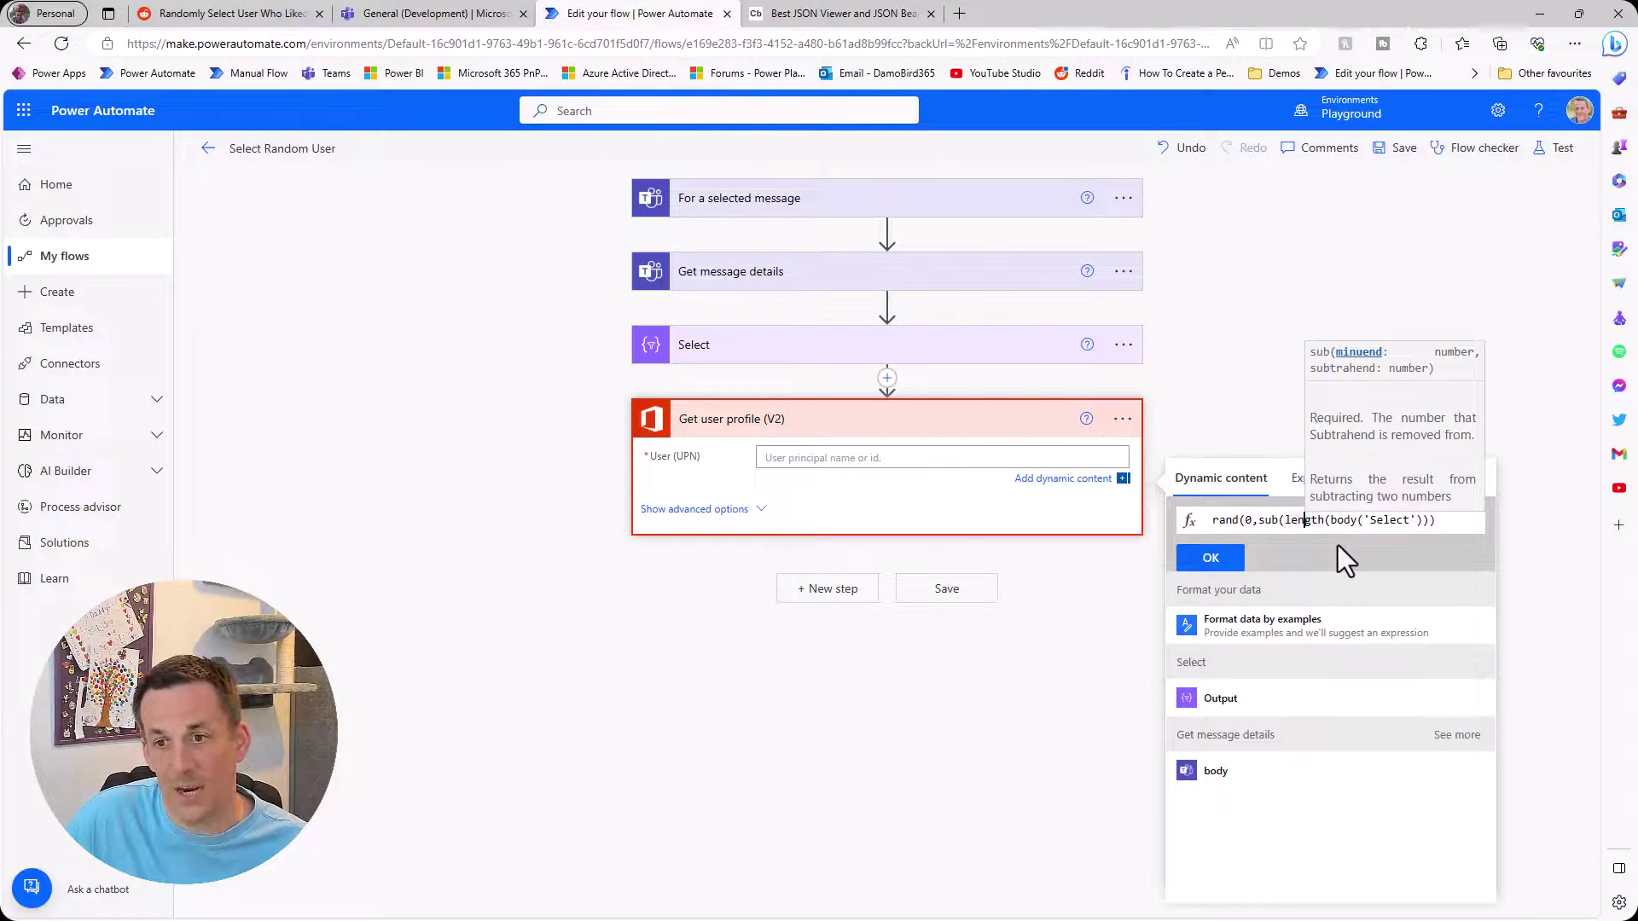
key("Right")
key("Right")
key("Right")
key("Right")
key("Right")
key("Right")
key("Right")
key("Right")
key("Right")
key("Right")
key("Right")
key("Right")
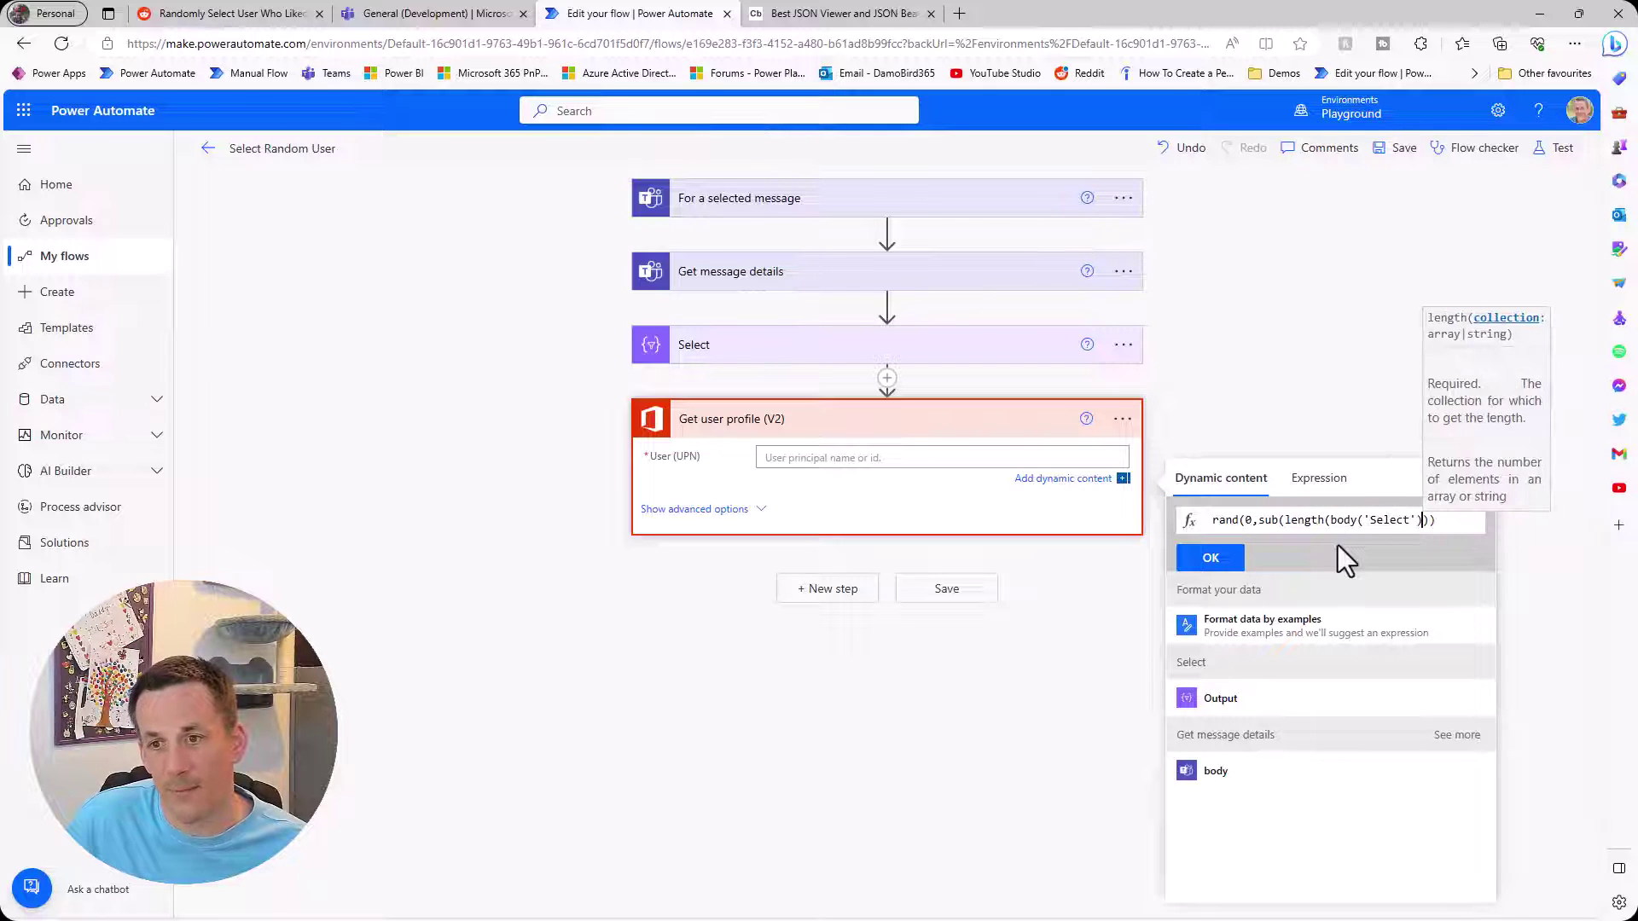
type(",1)")
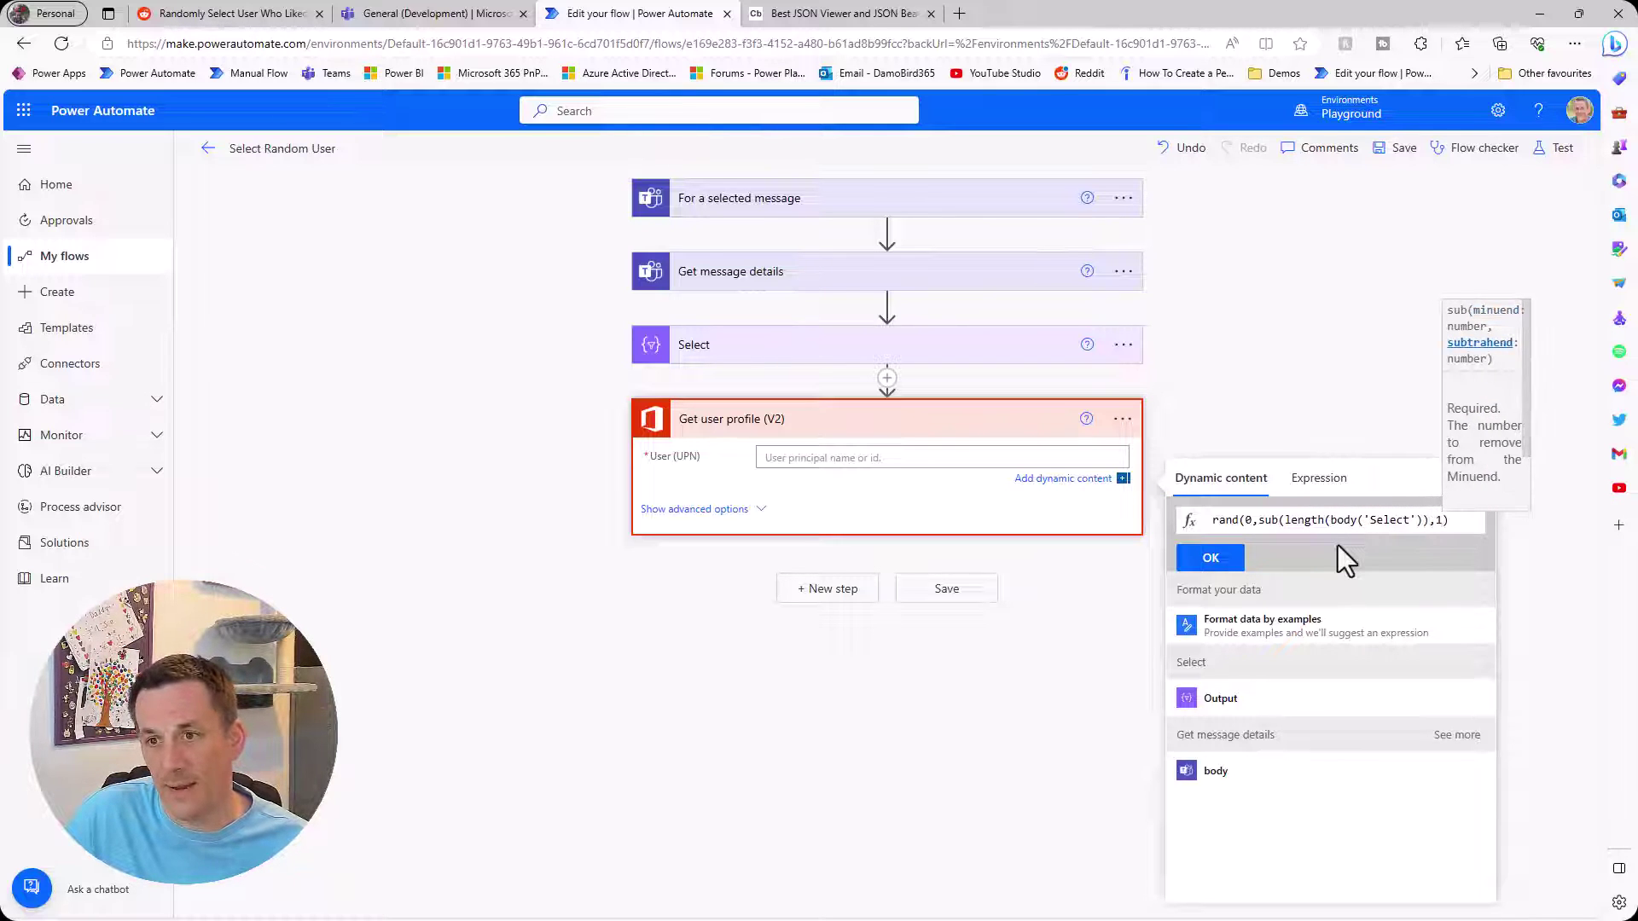
Use the random number as an index on the Select output and apply body('Select')?[rand(0,sub(length(body('Select')),1))] to User (UPN)
left_click(1211, 520)
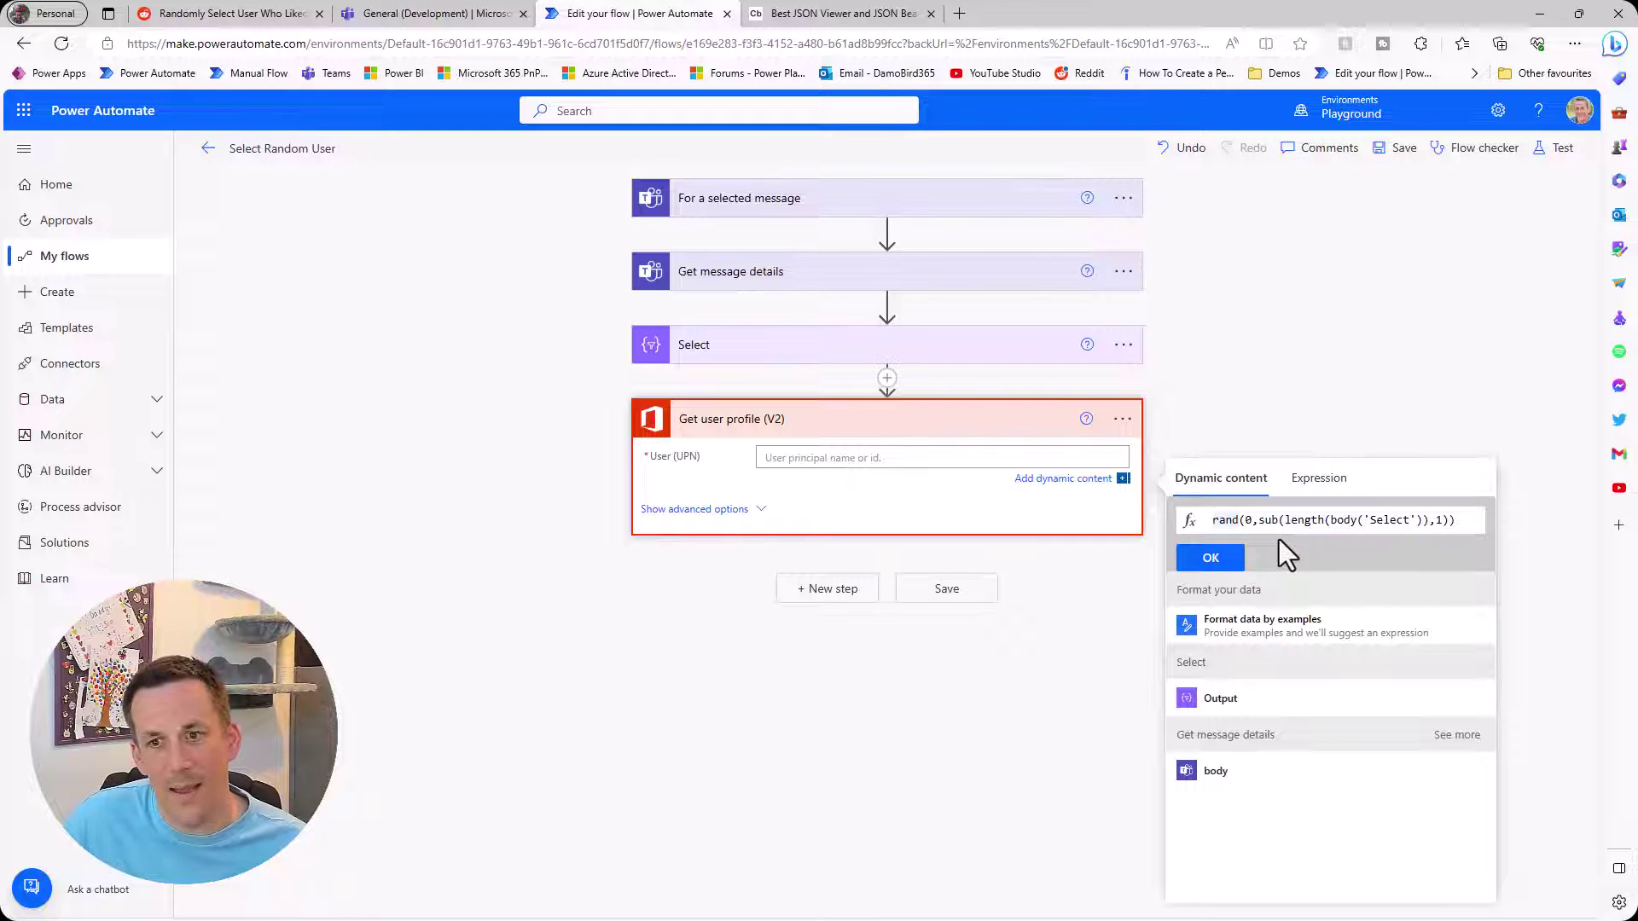
left_click(1229, 699)
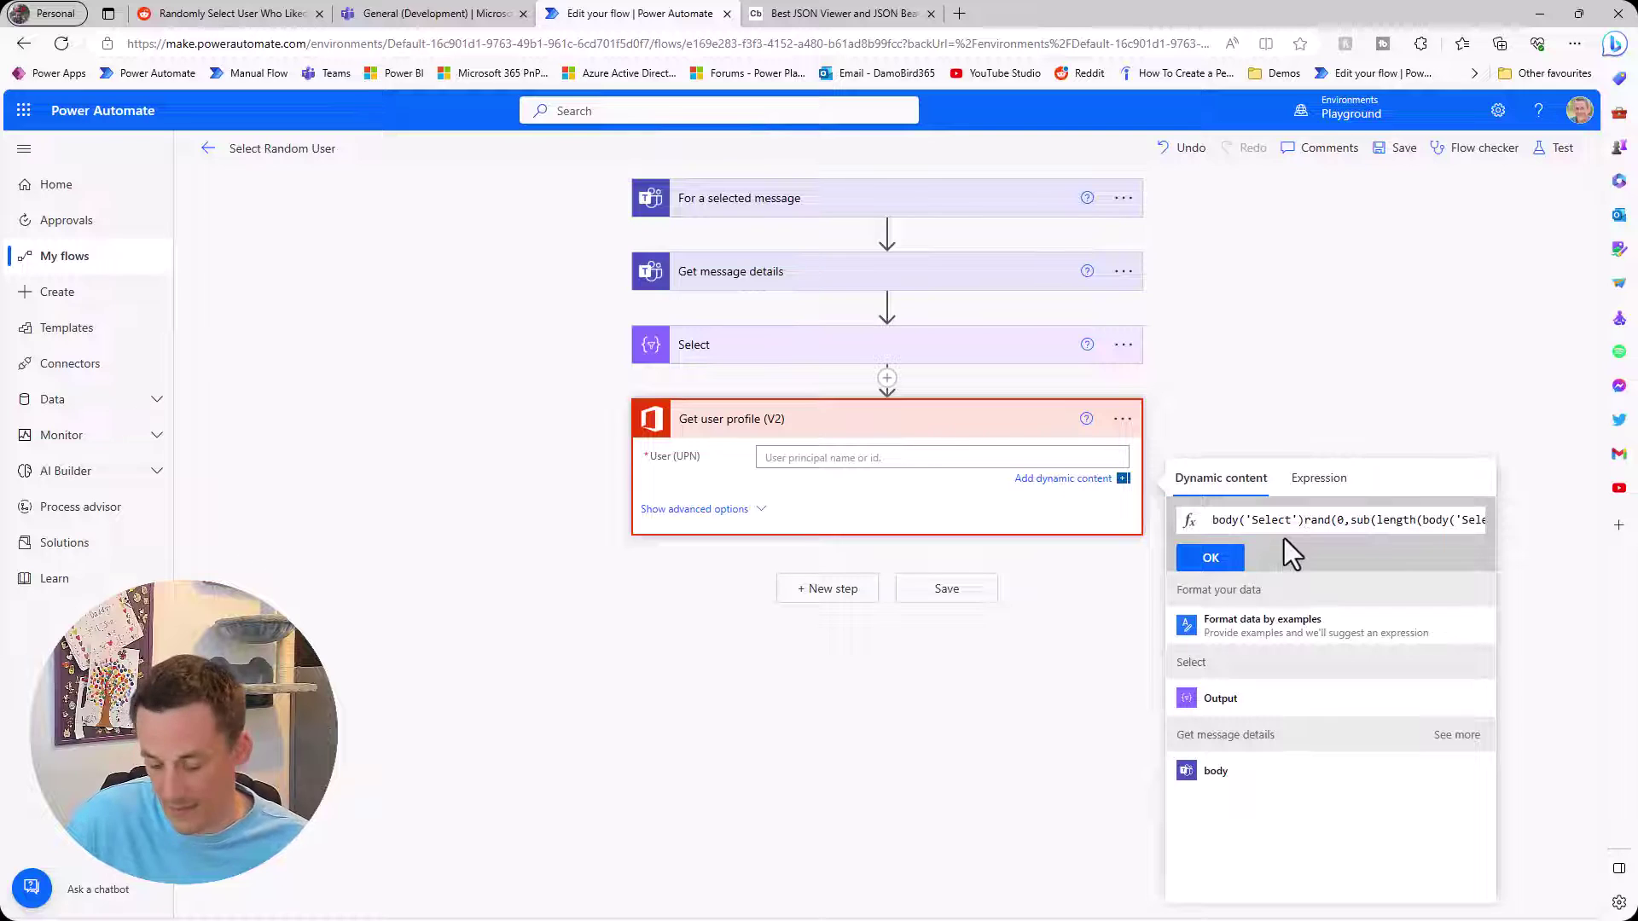
type("?")
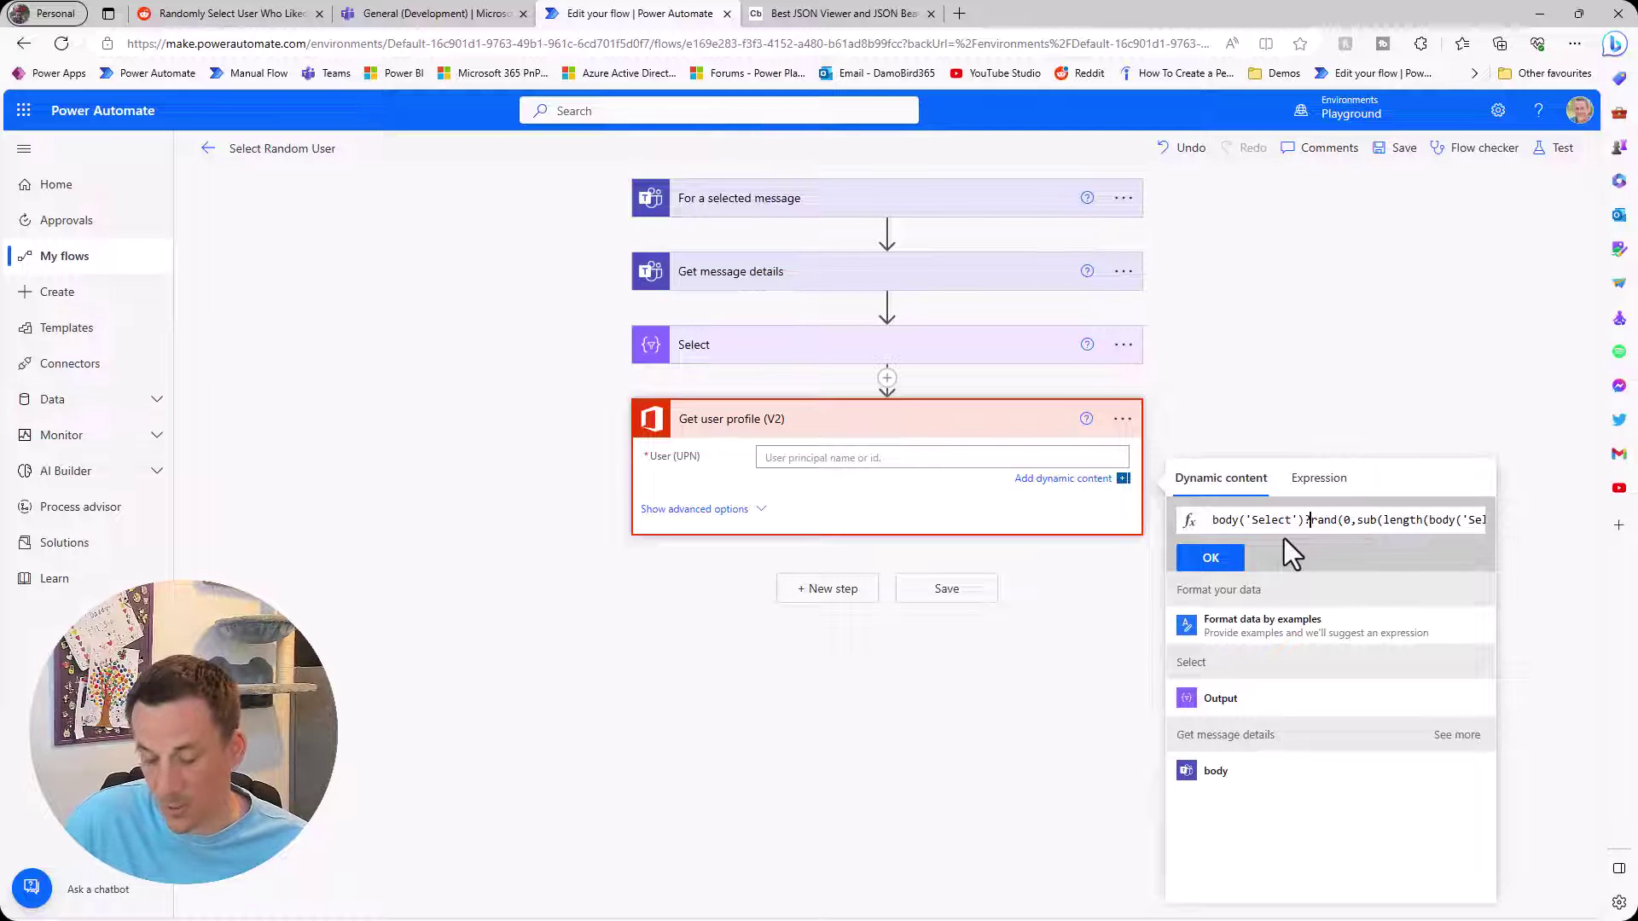
type("[")
key("ctrl+Right")
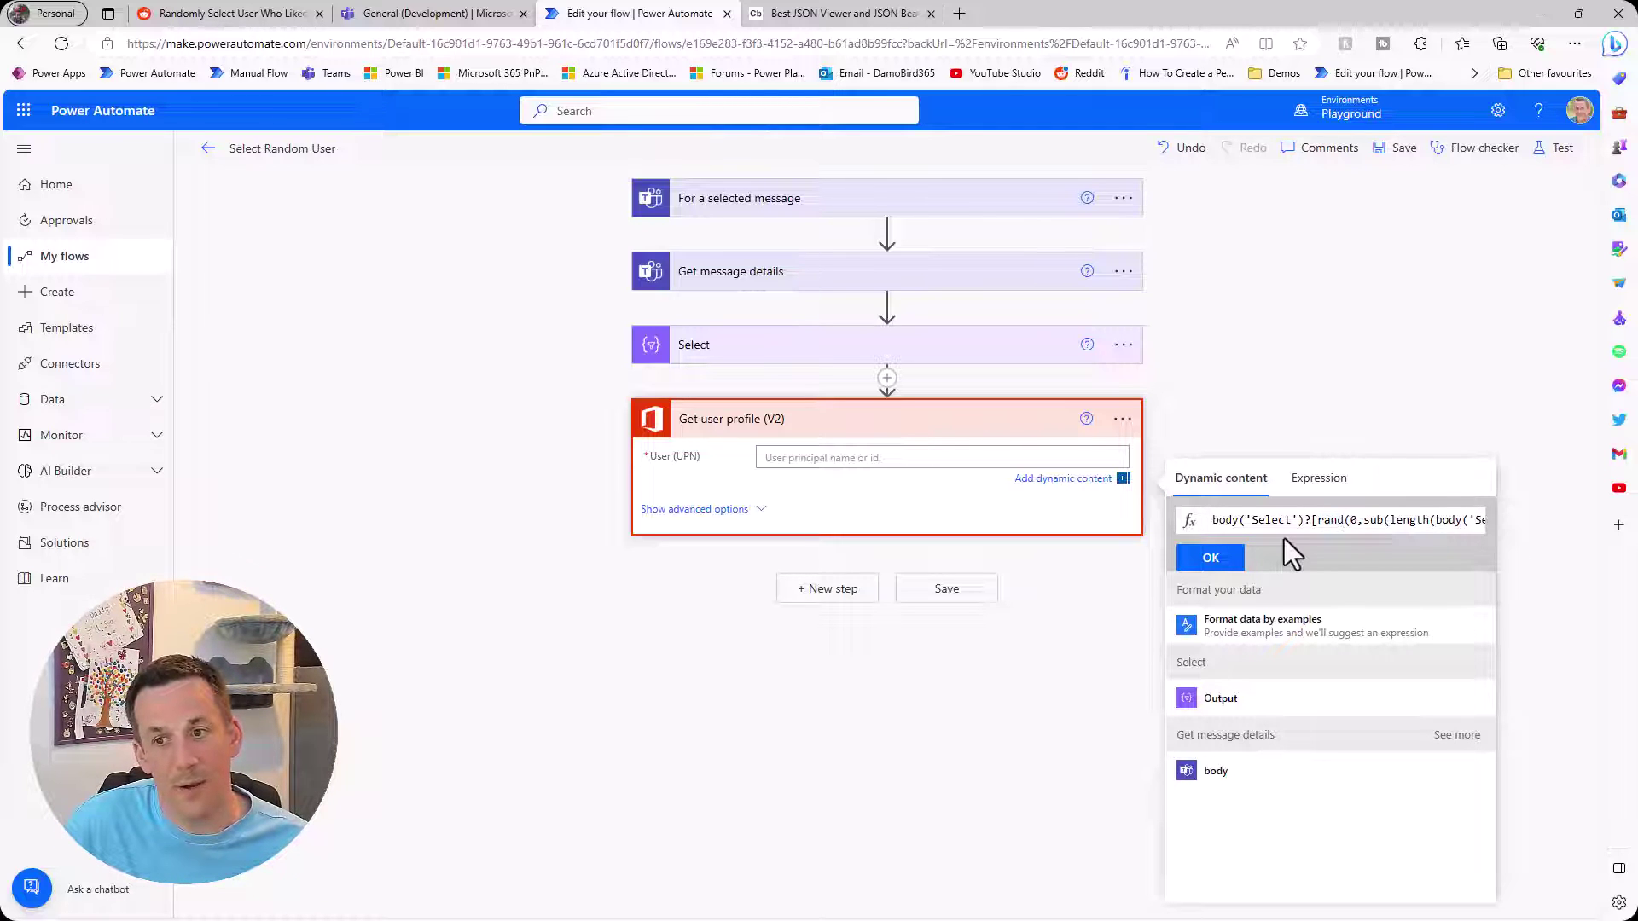
key("End")
type("]")
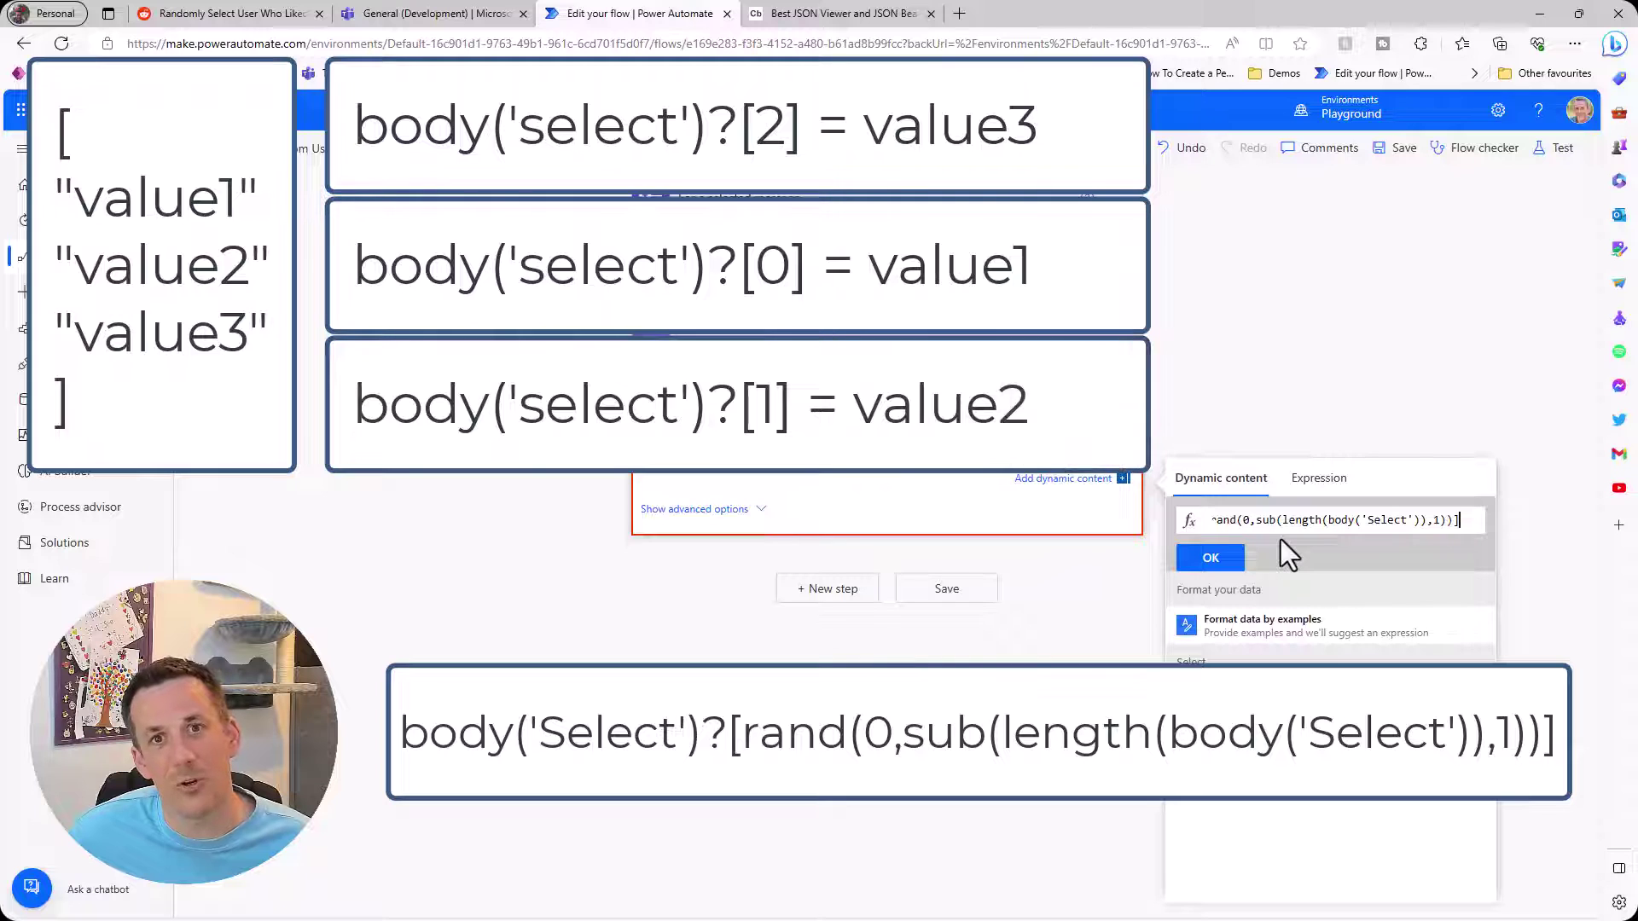
left_click(1211, 558)
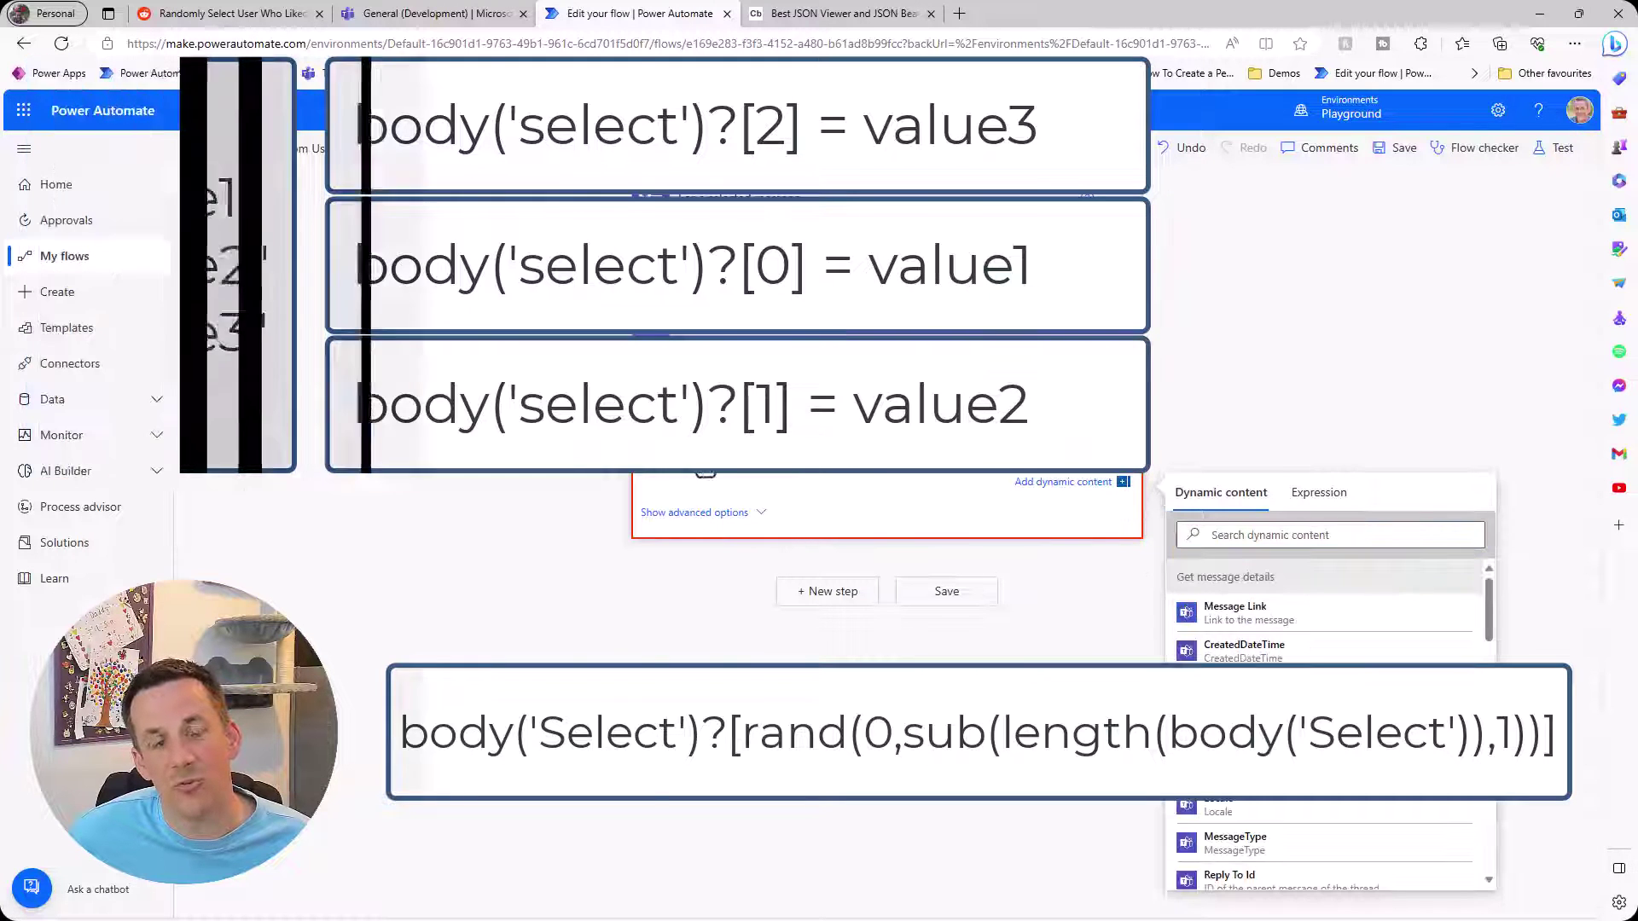
Add the Teams action Reply with a message in a channel and set its Post in option to Channel
left_click(828, 592)
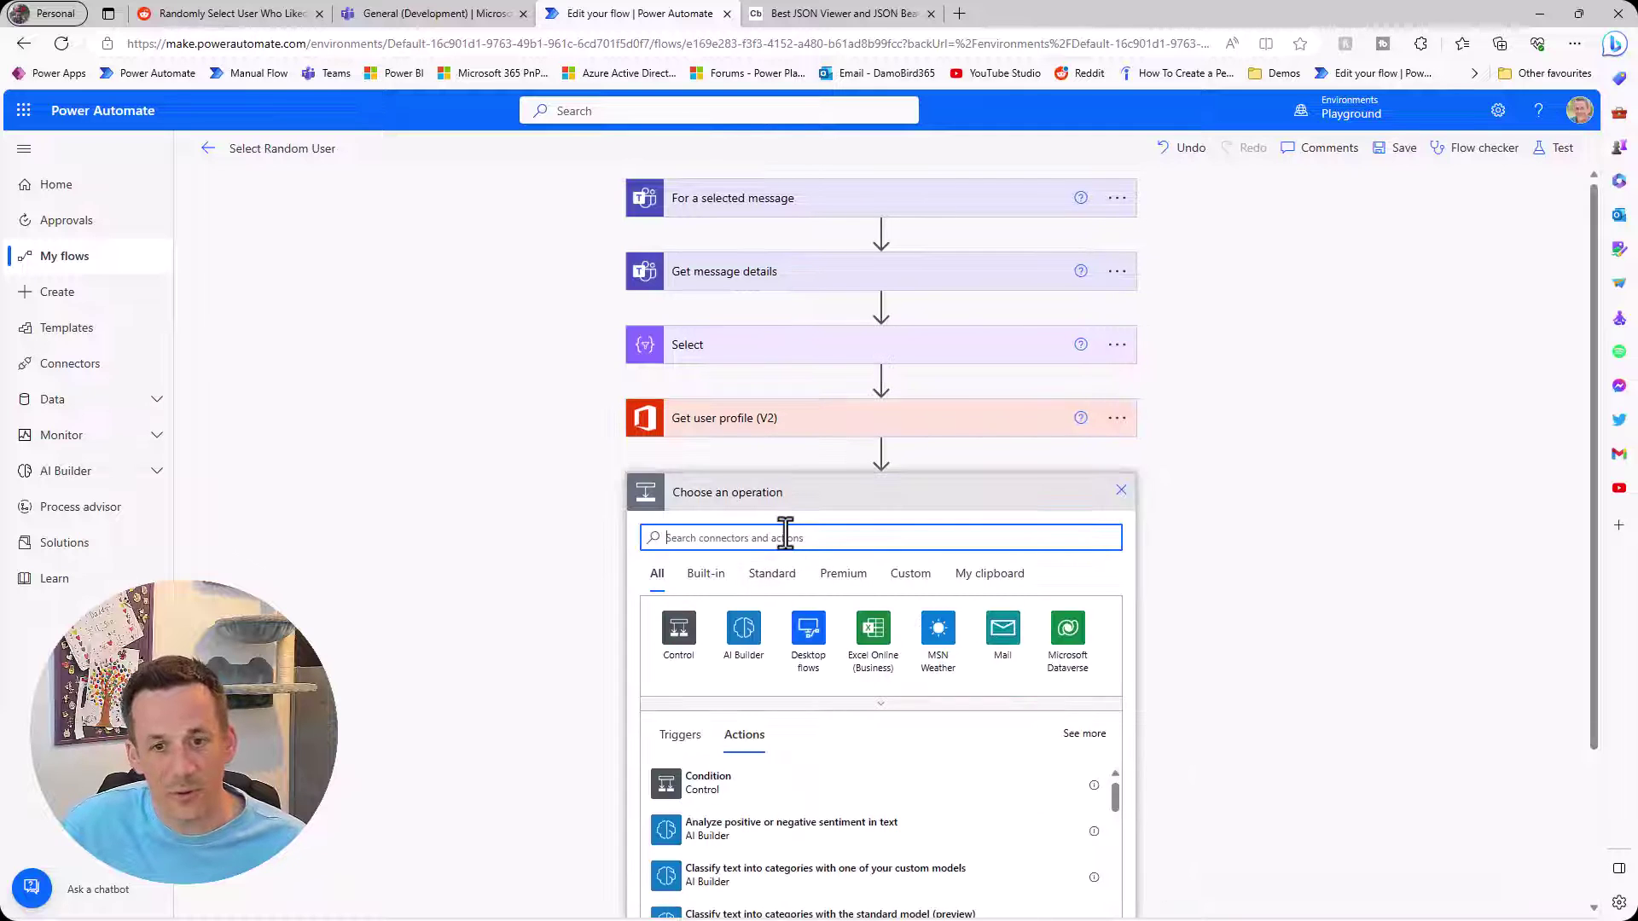
type("reply message")
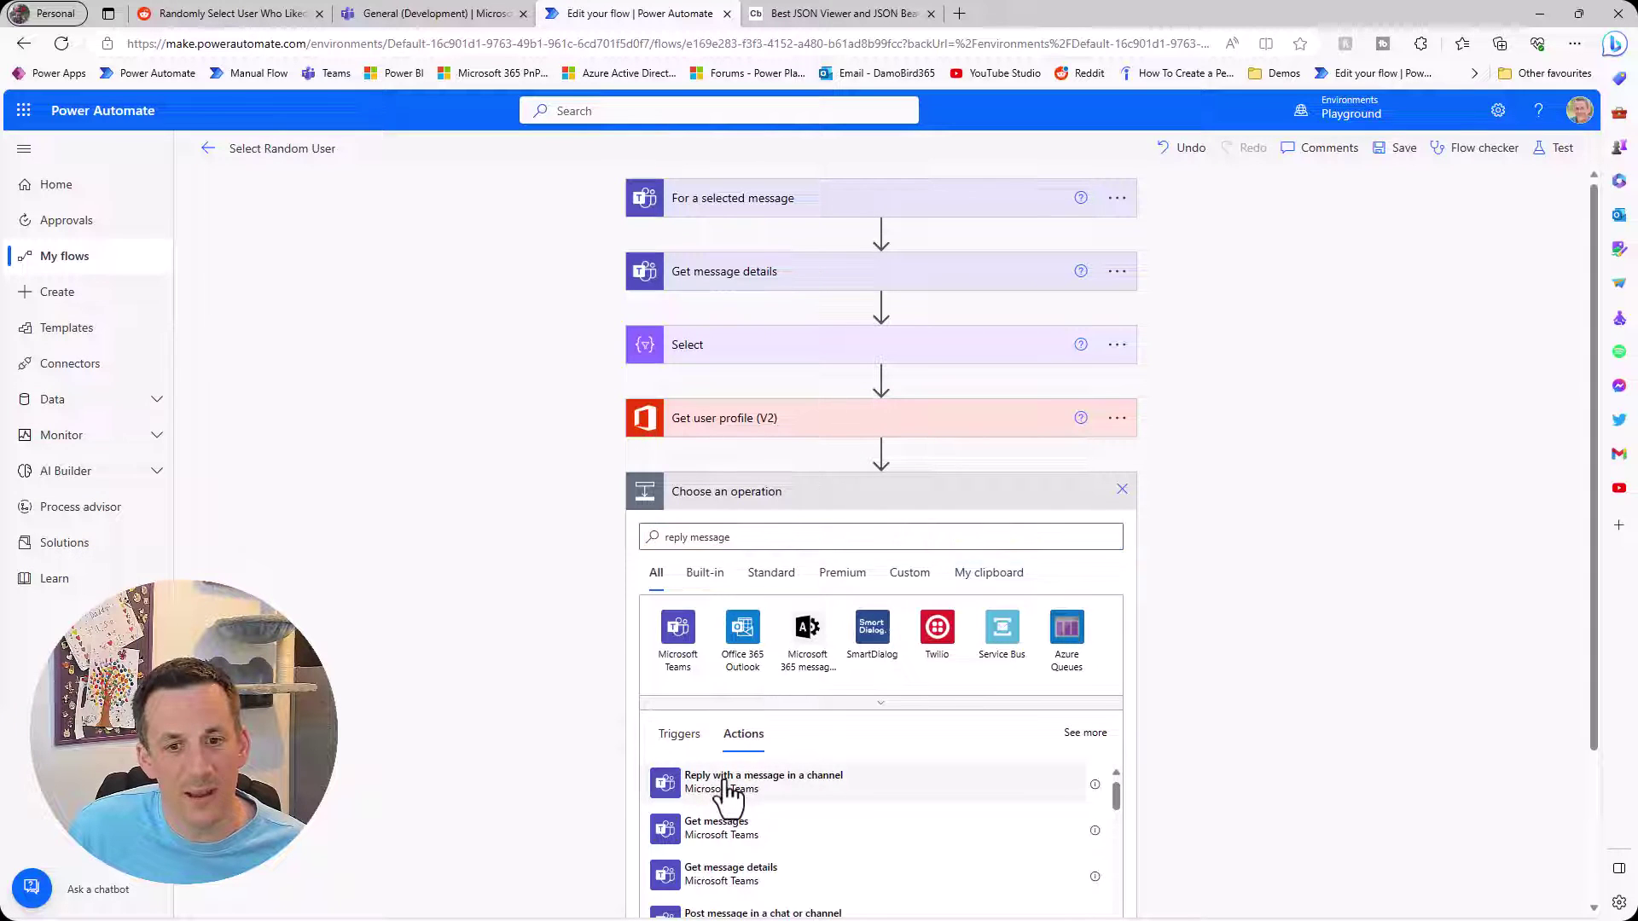
left_click(728, 778)
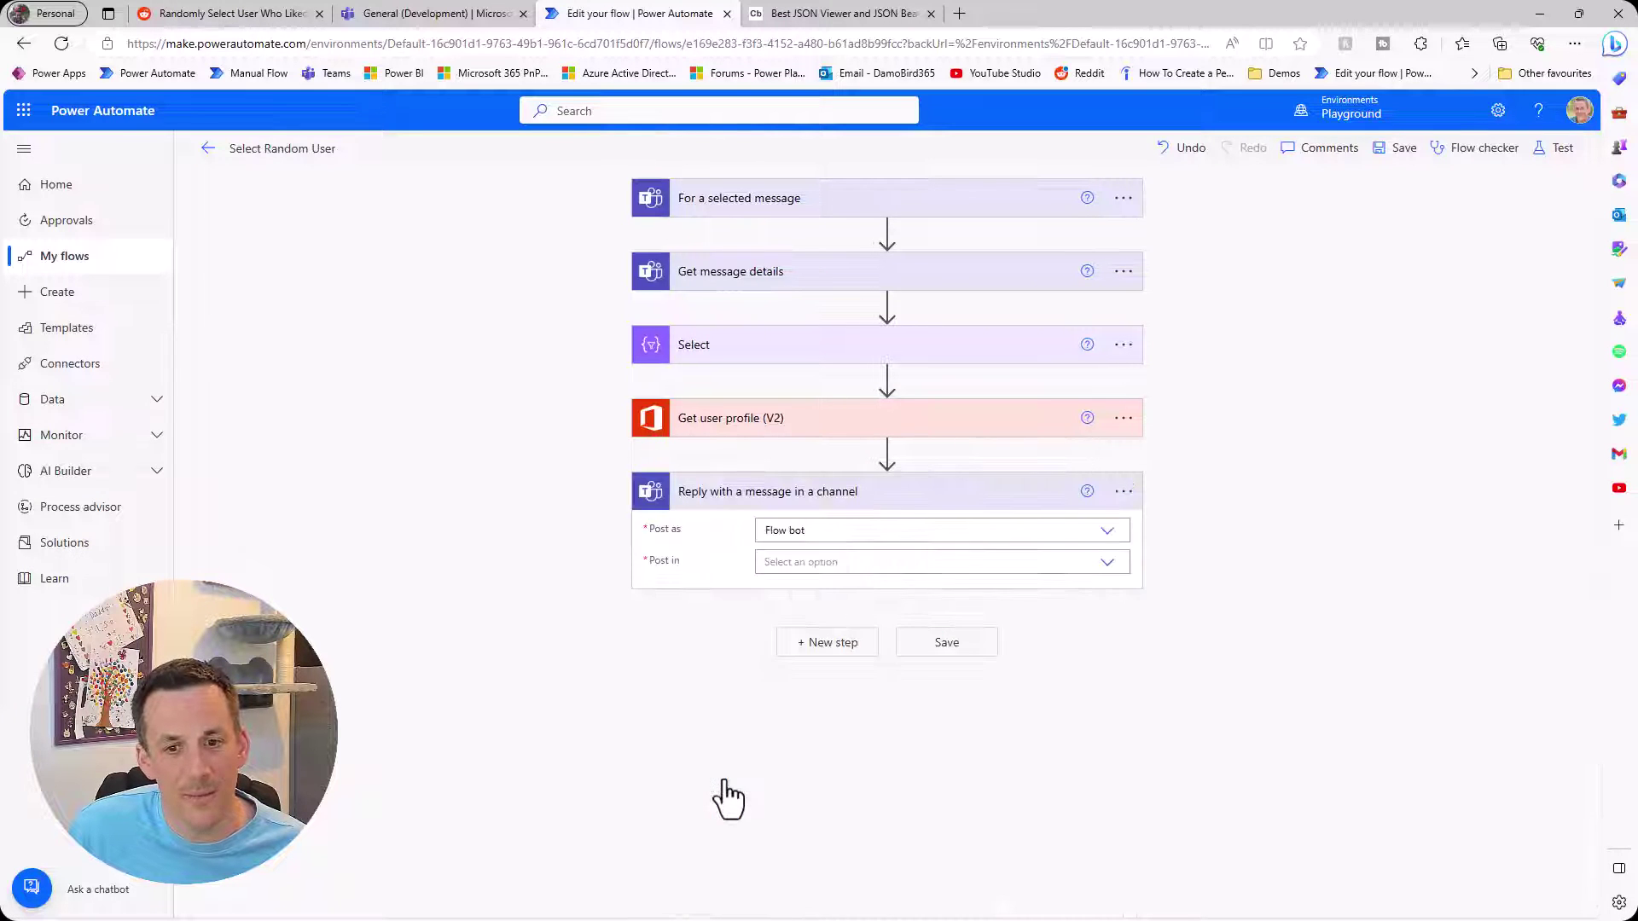
left_click(1108, 564)
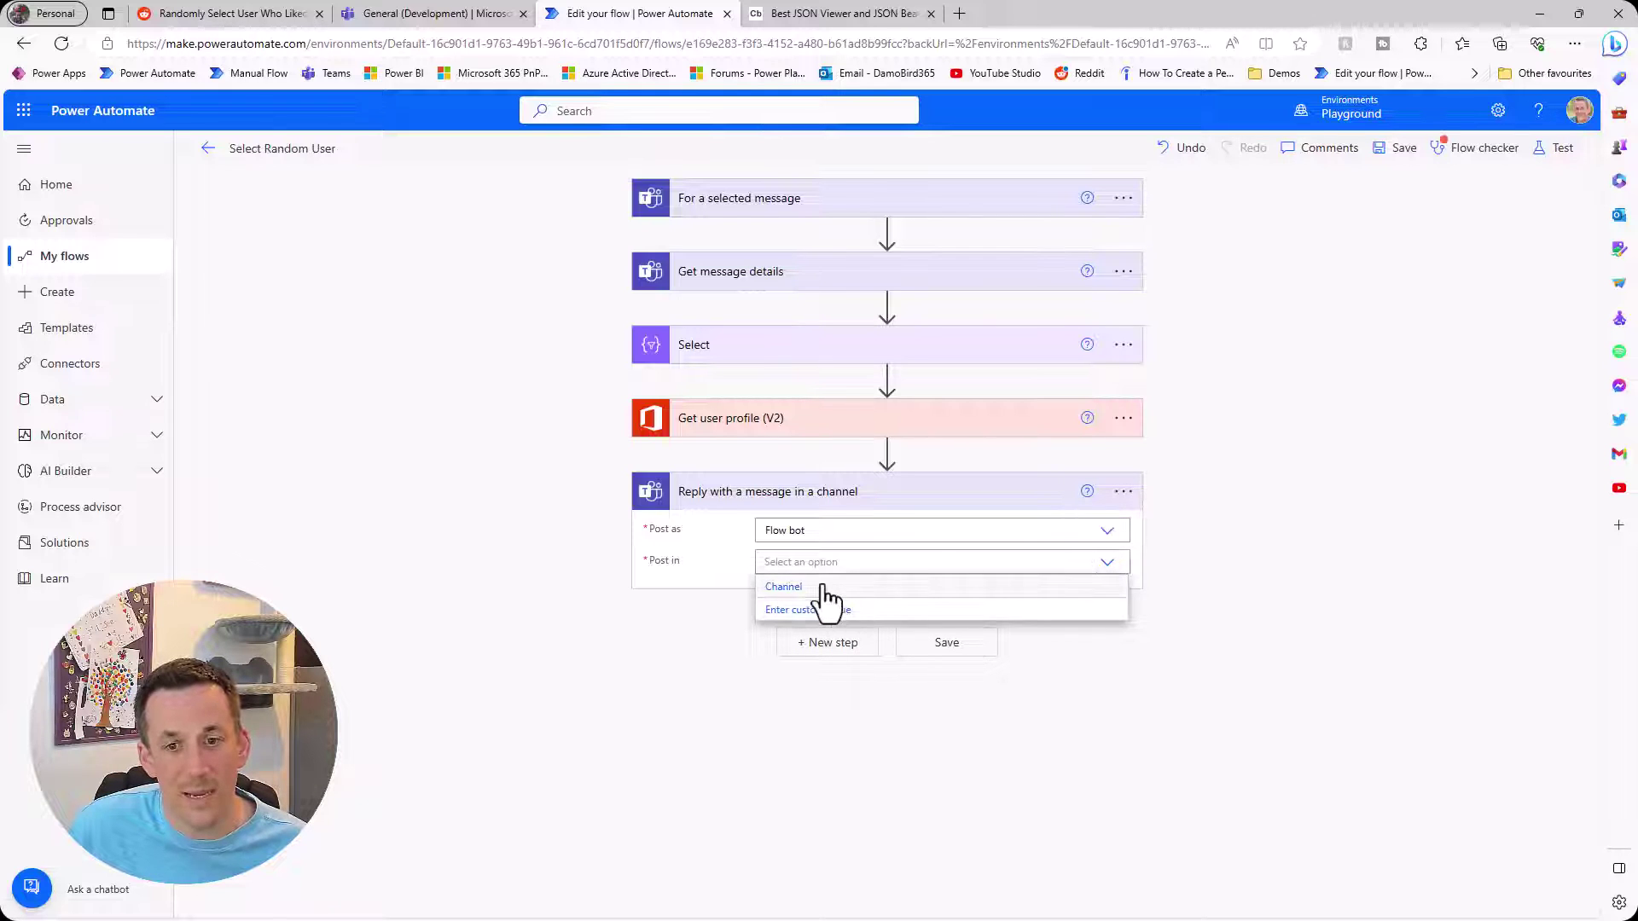
left_click(823, 584)
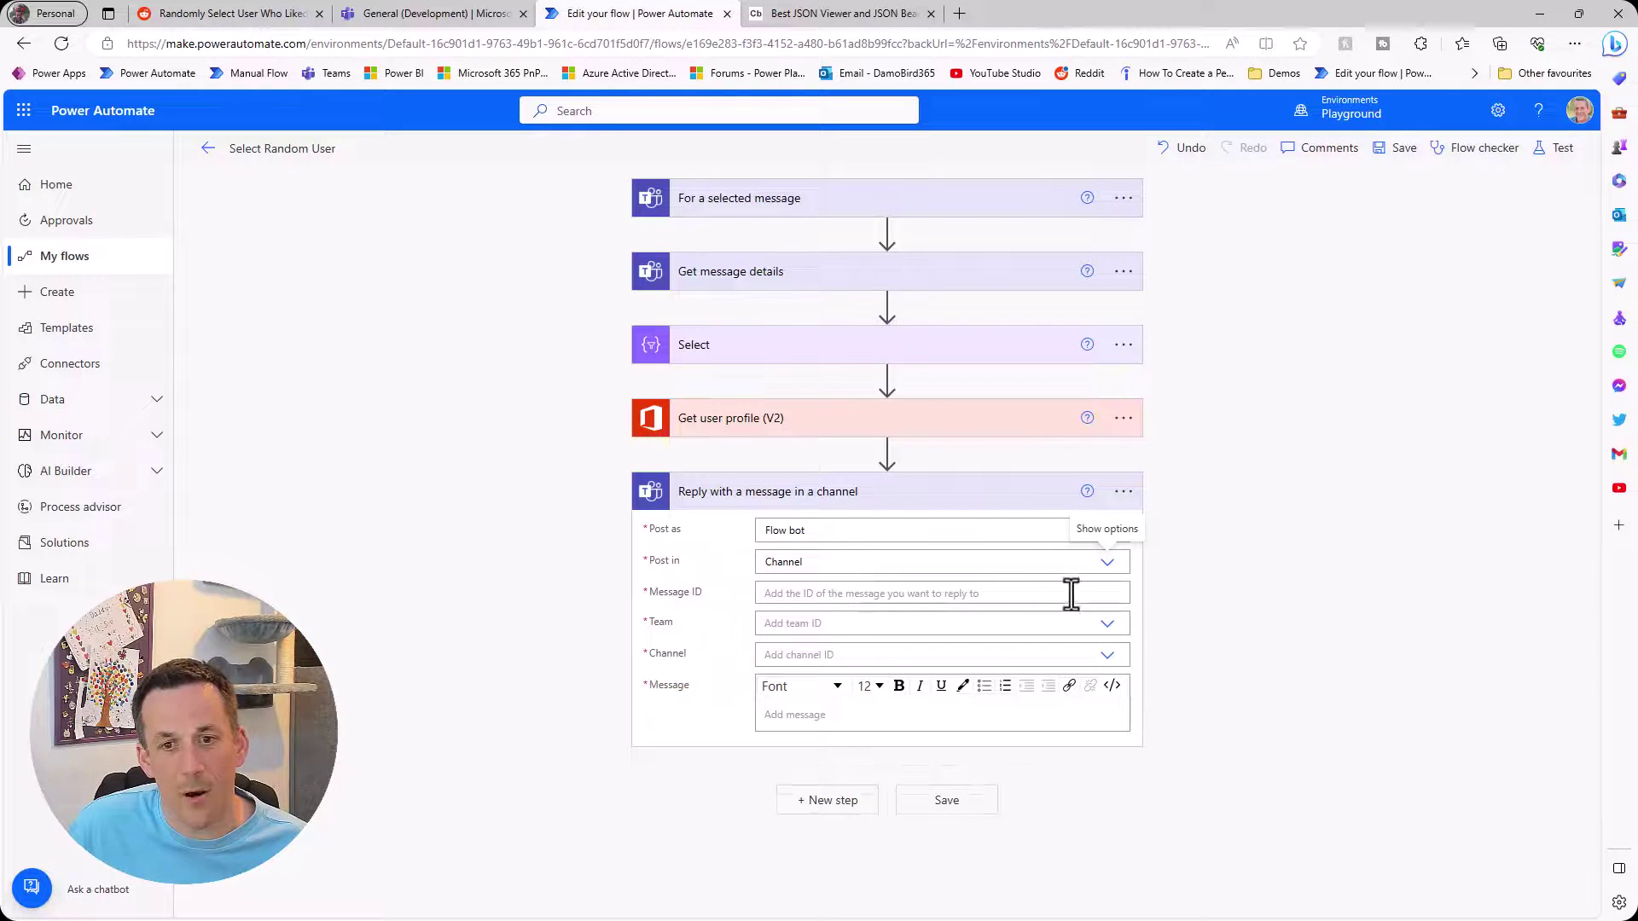
Fill the reply action's Message ID with the Message ID dynamic value from the For a selected message trigger
left_click(1089, 593)
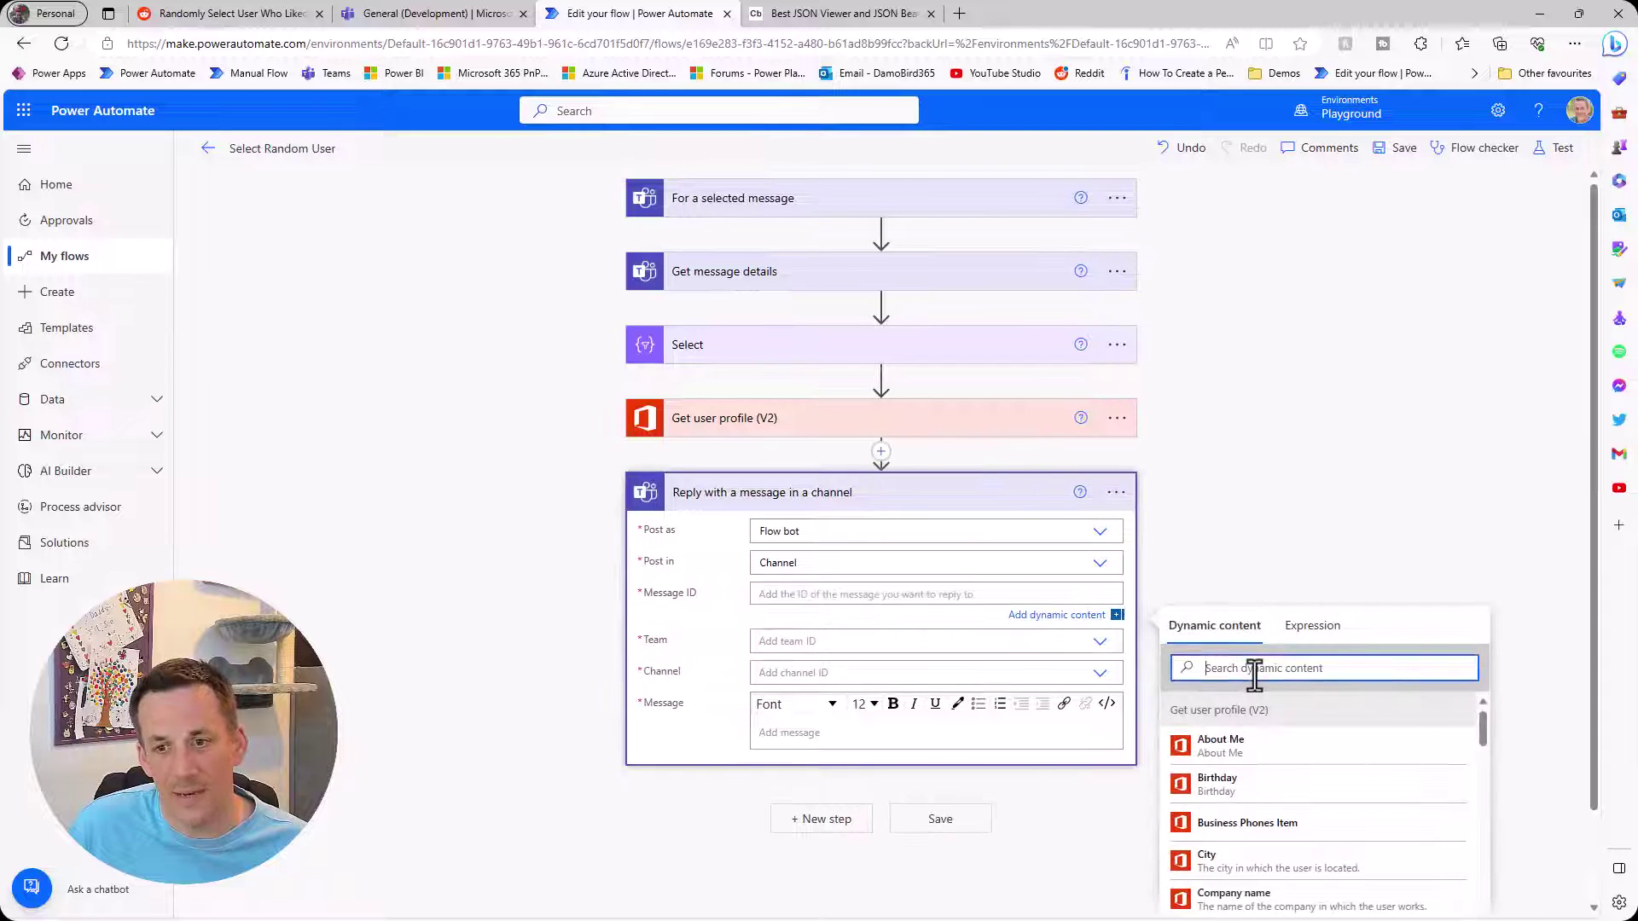
type("message id")
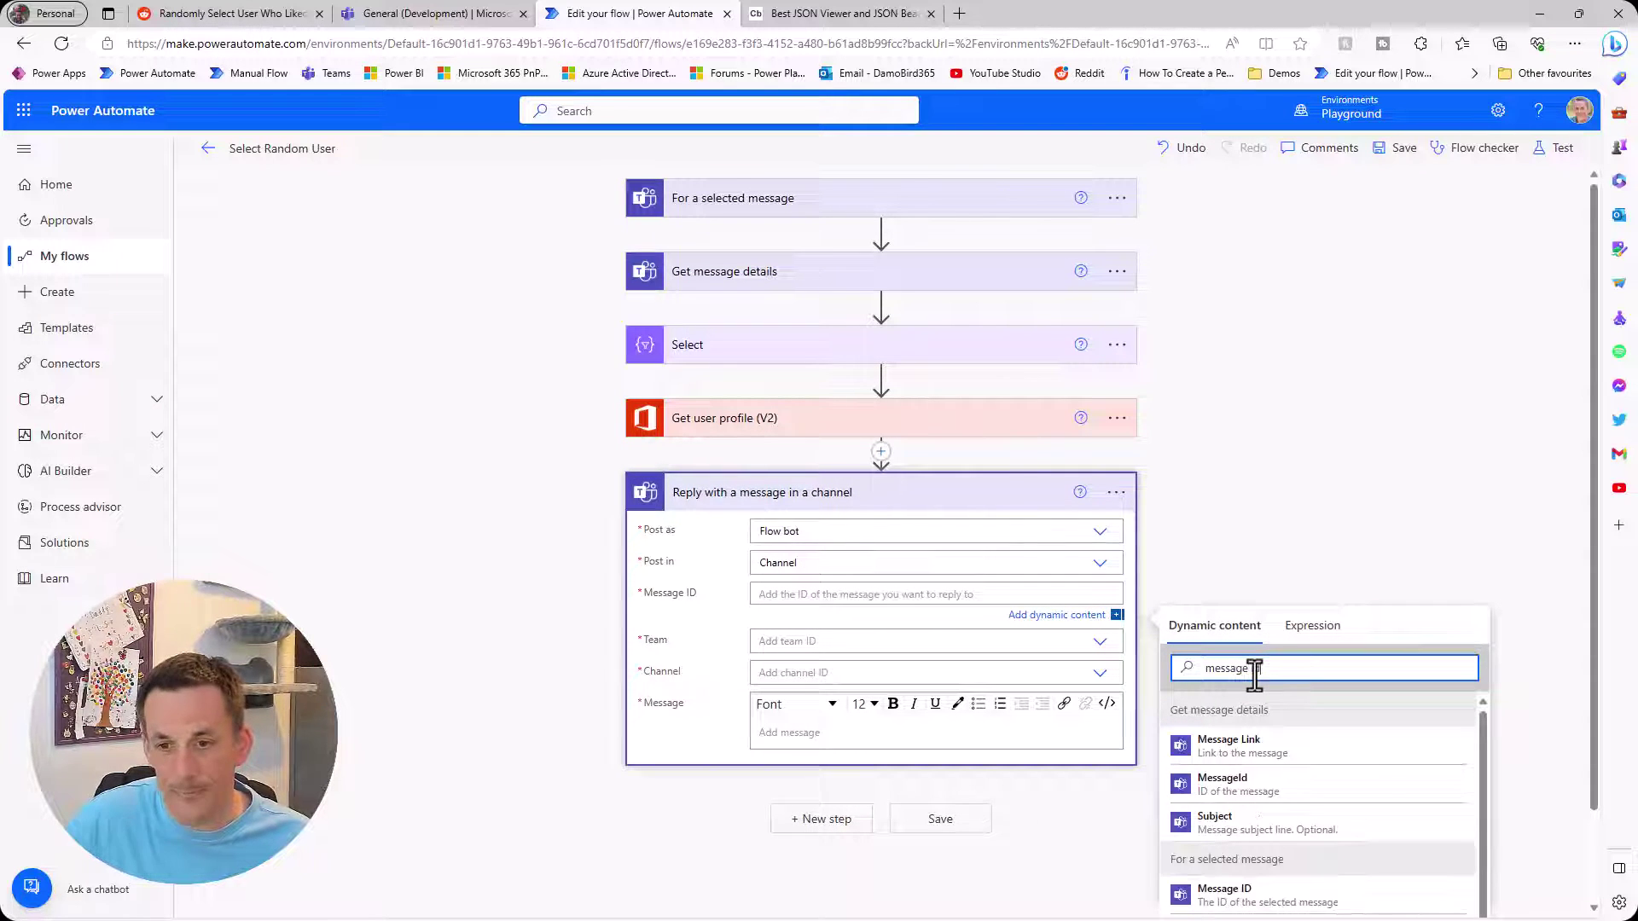
left_click(1254, 891)
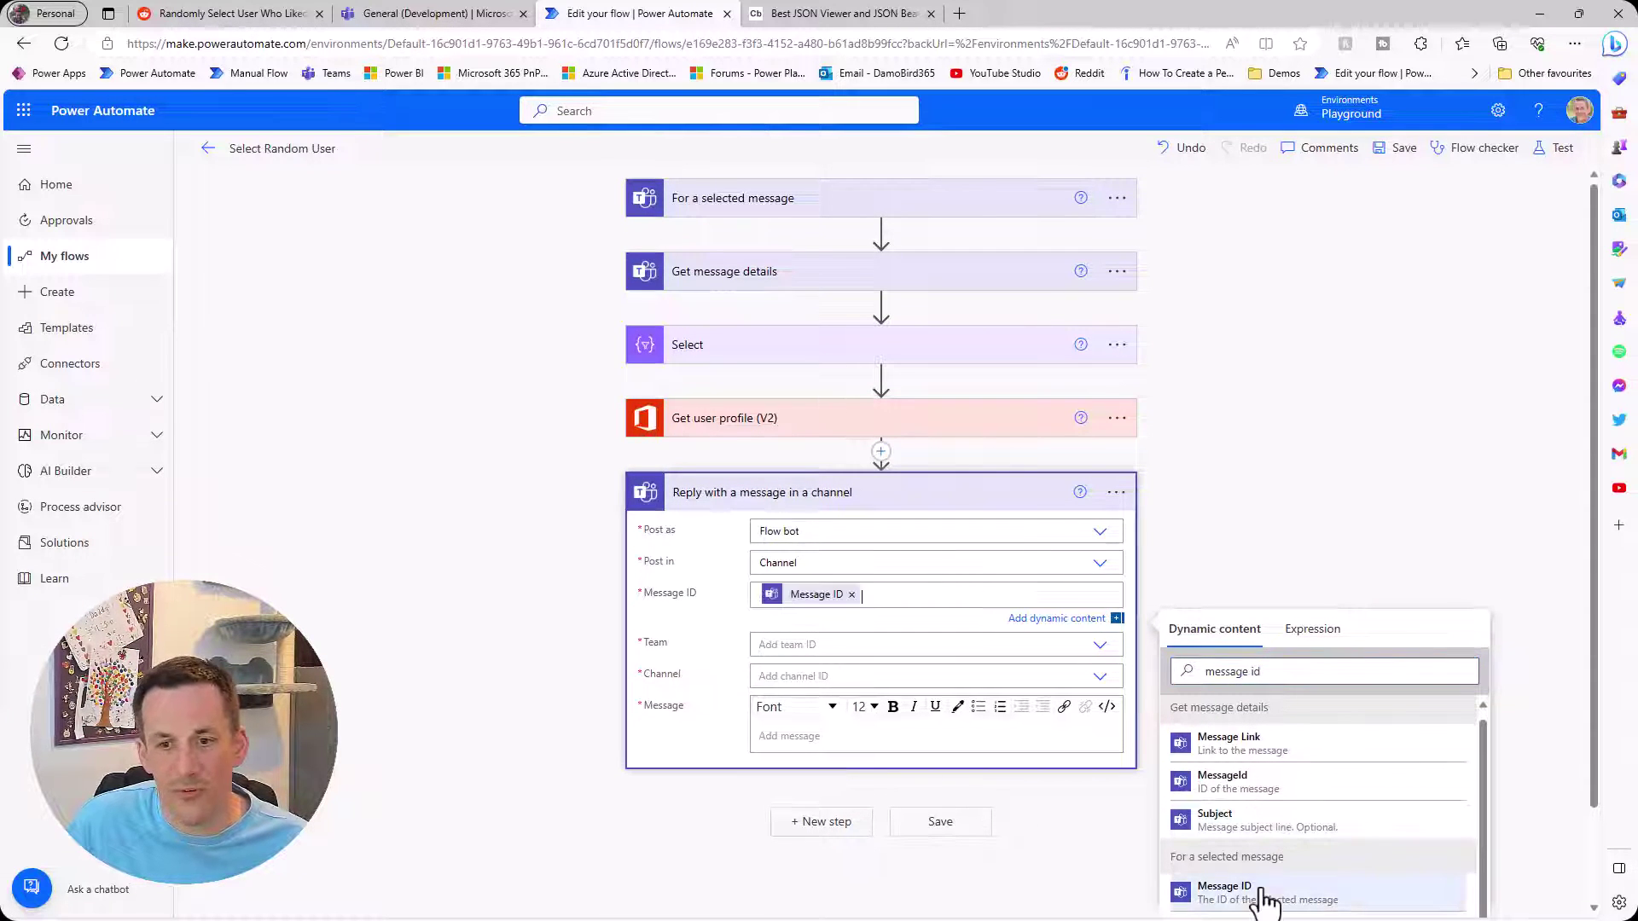
Set the reply action's Team to Development and its Channel to General
left_click(788, 645)
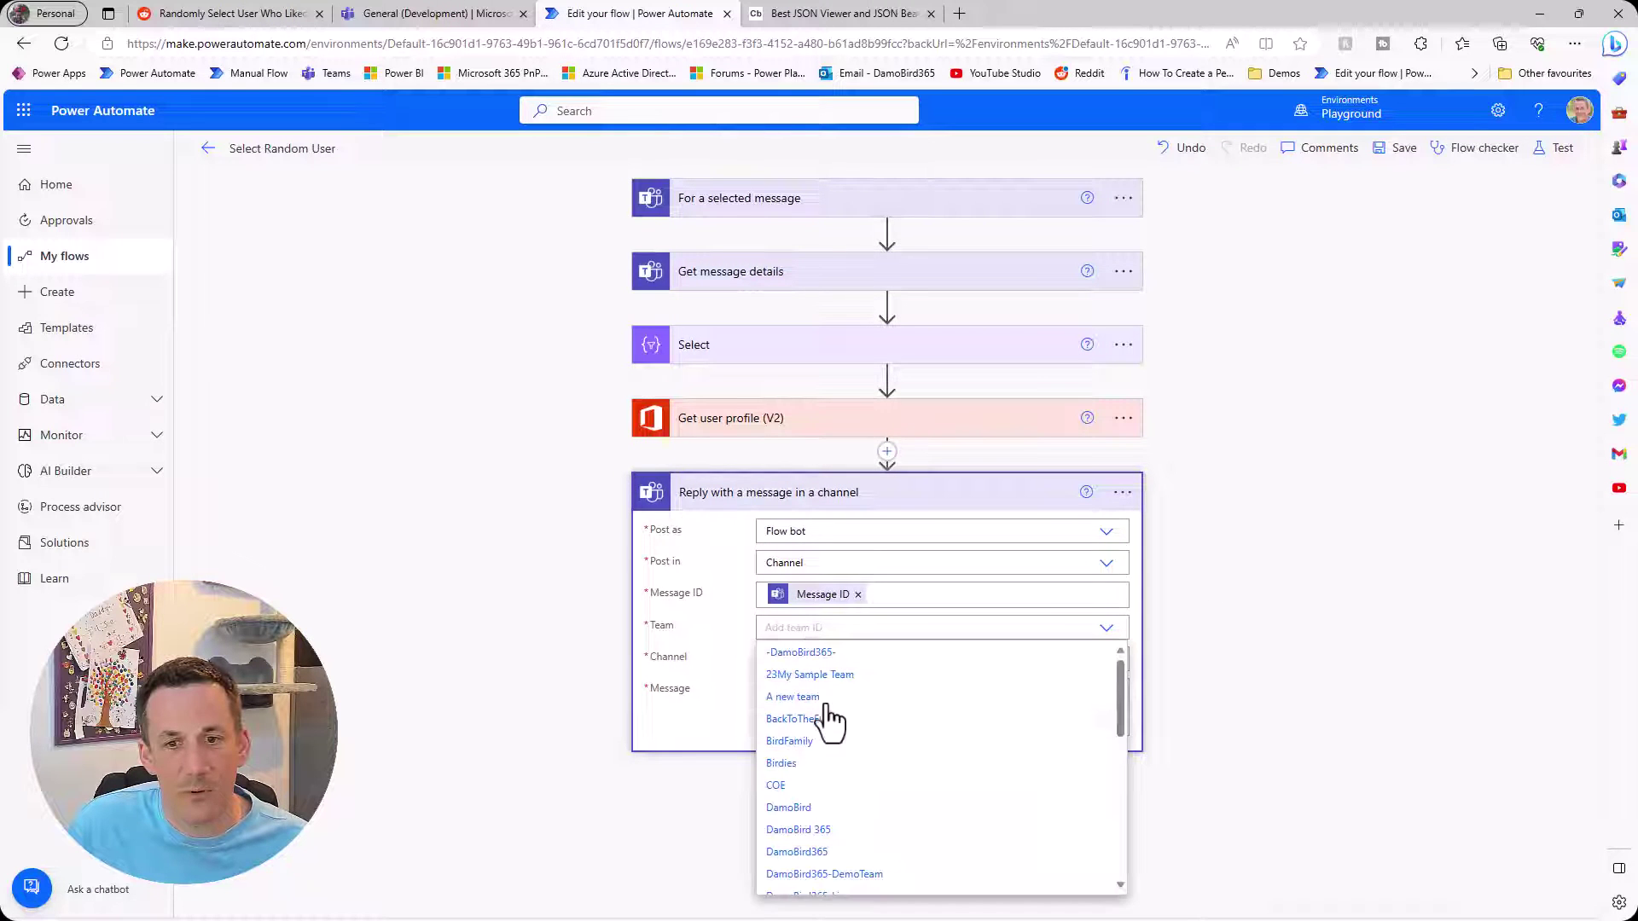
left_click(821, 880)
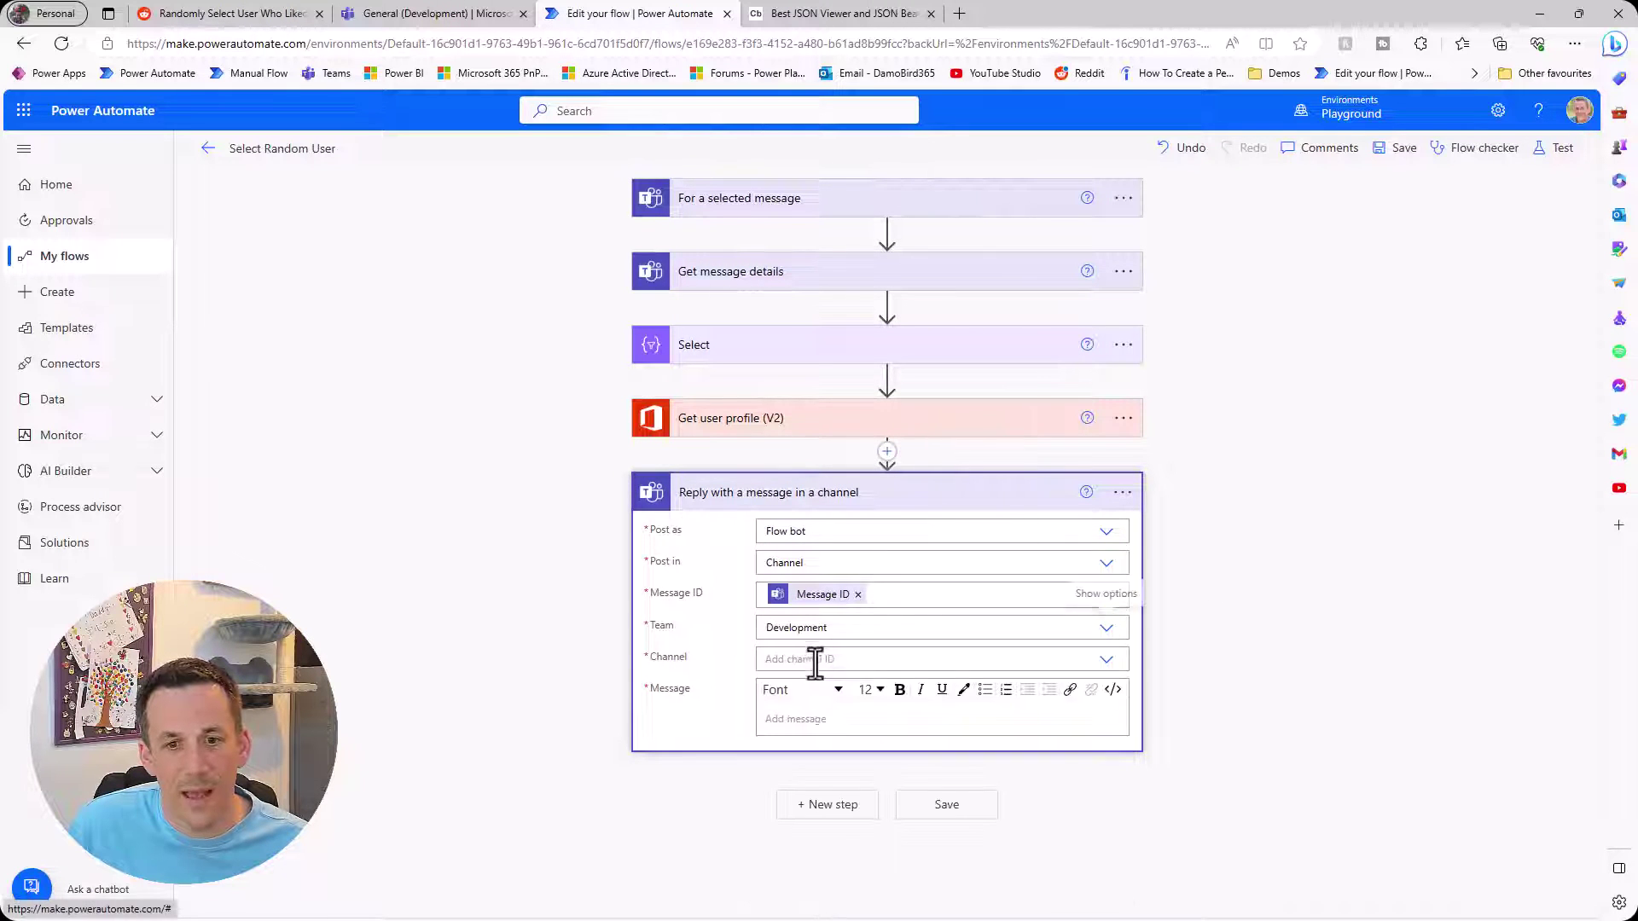
left_click(811, 660)
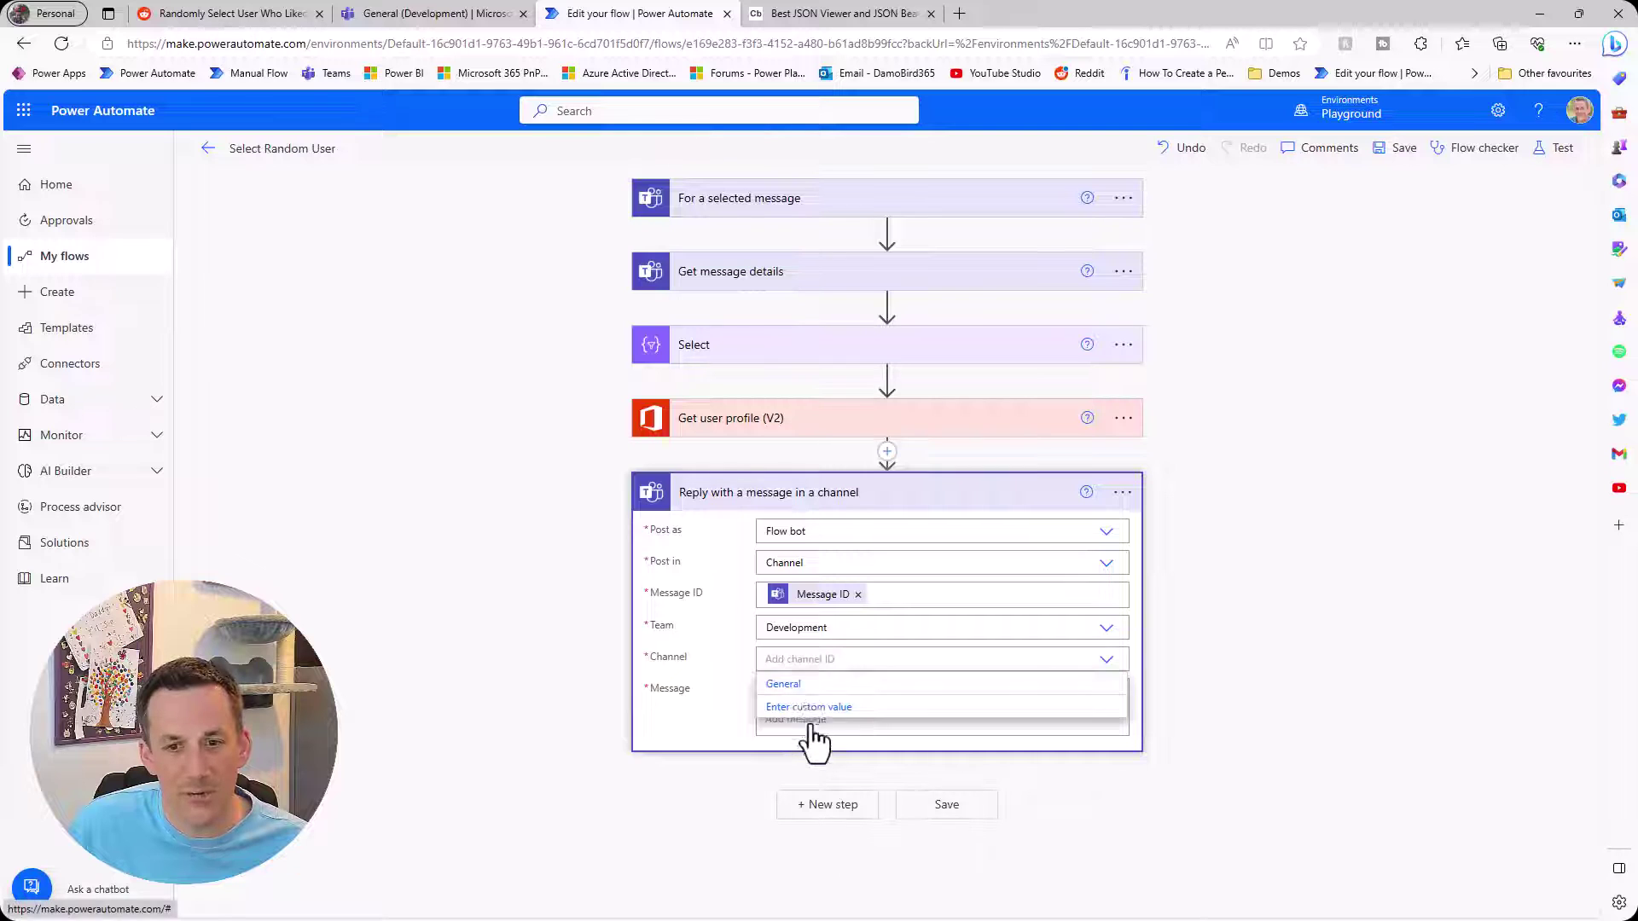
left_click(802, 684)
Begin the reply's message text with "Congrats" followed by the Display Name dynamic value from Get user profile (V2)
left_click(817, 721)
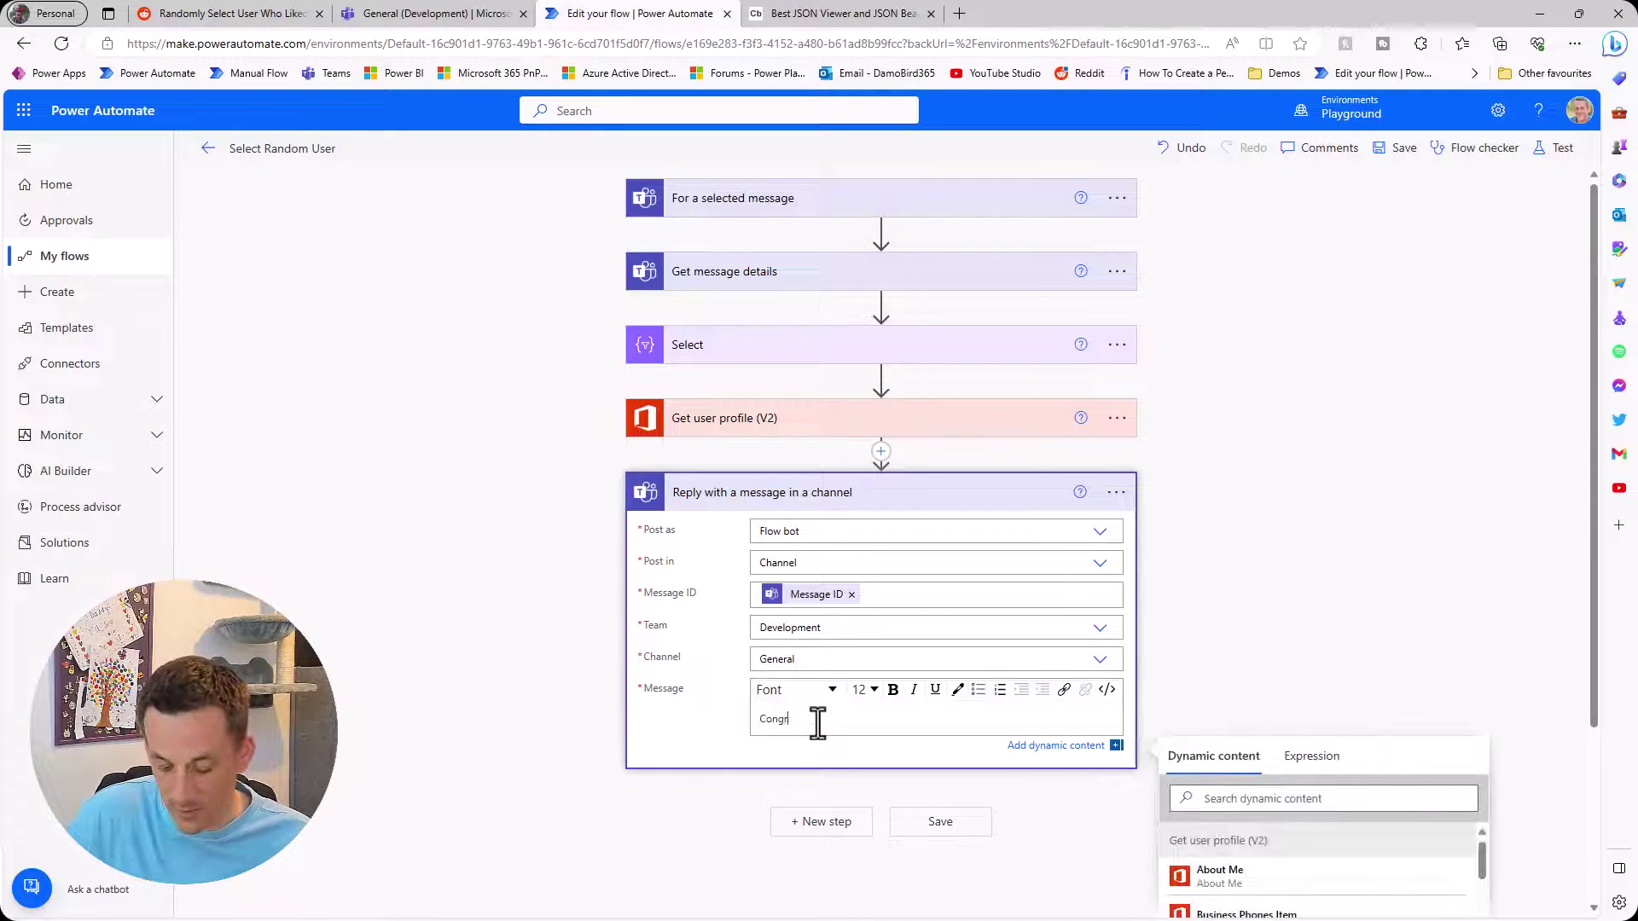
type("Congrats")
scroll(942, 746, "down", 3)
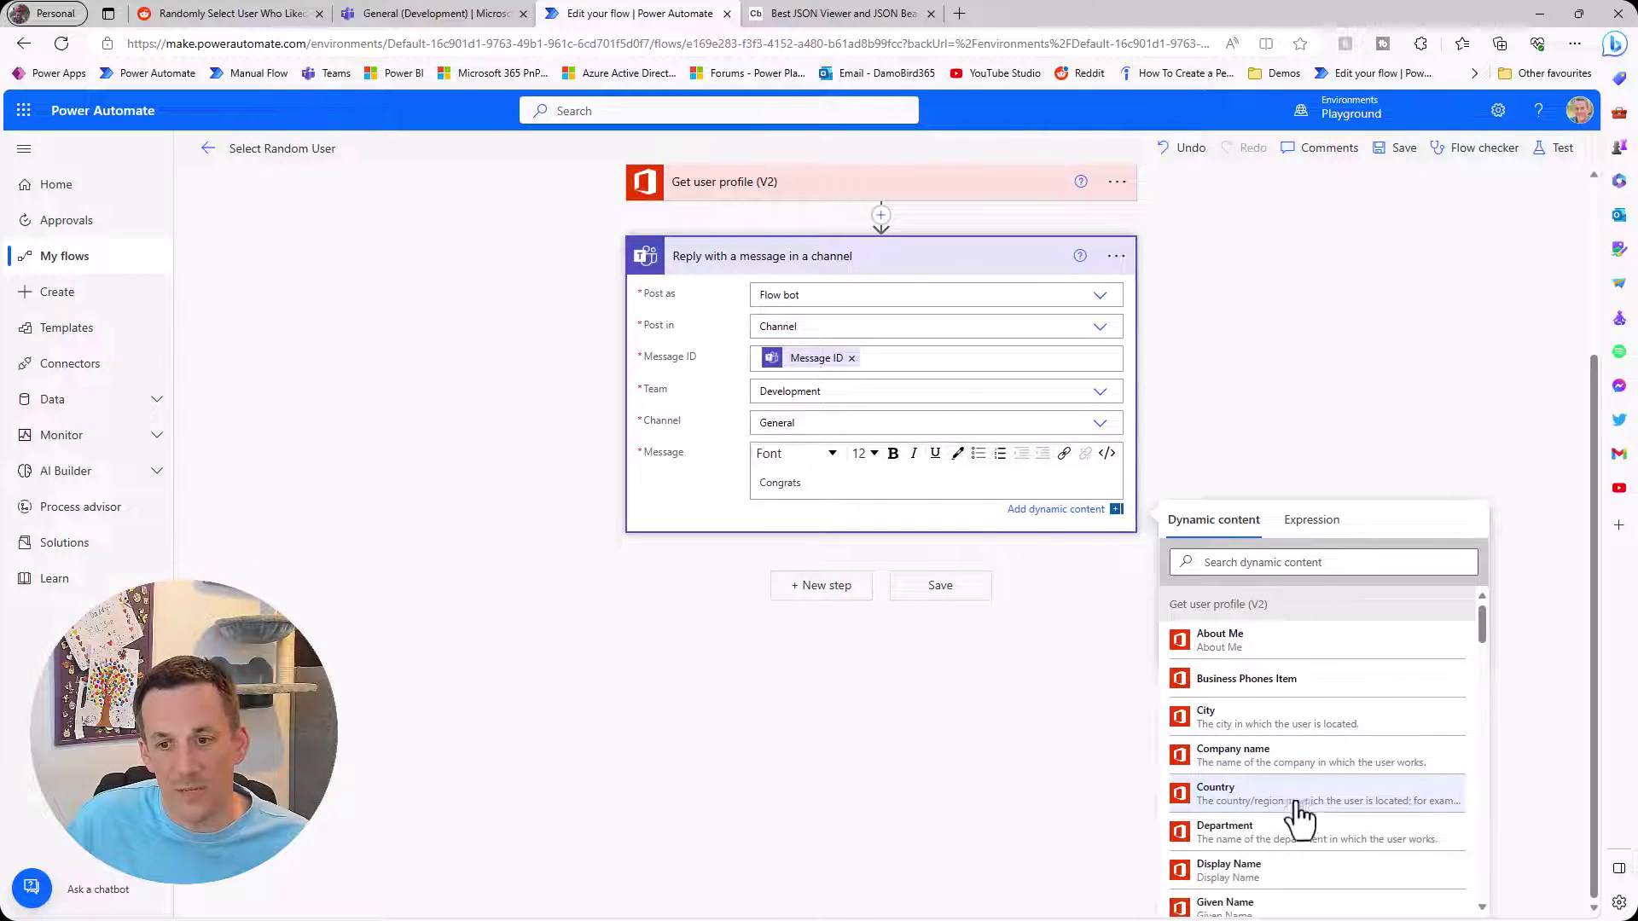
left_click(1256, 877)
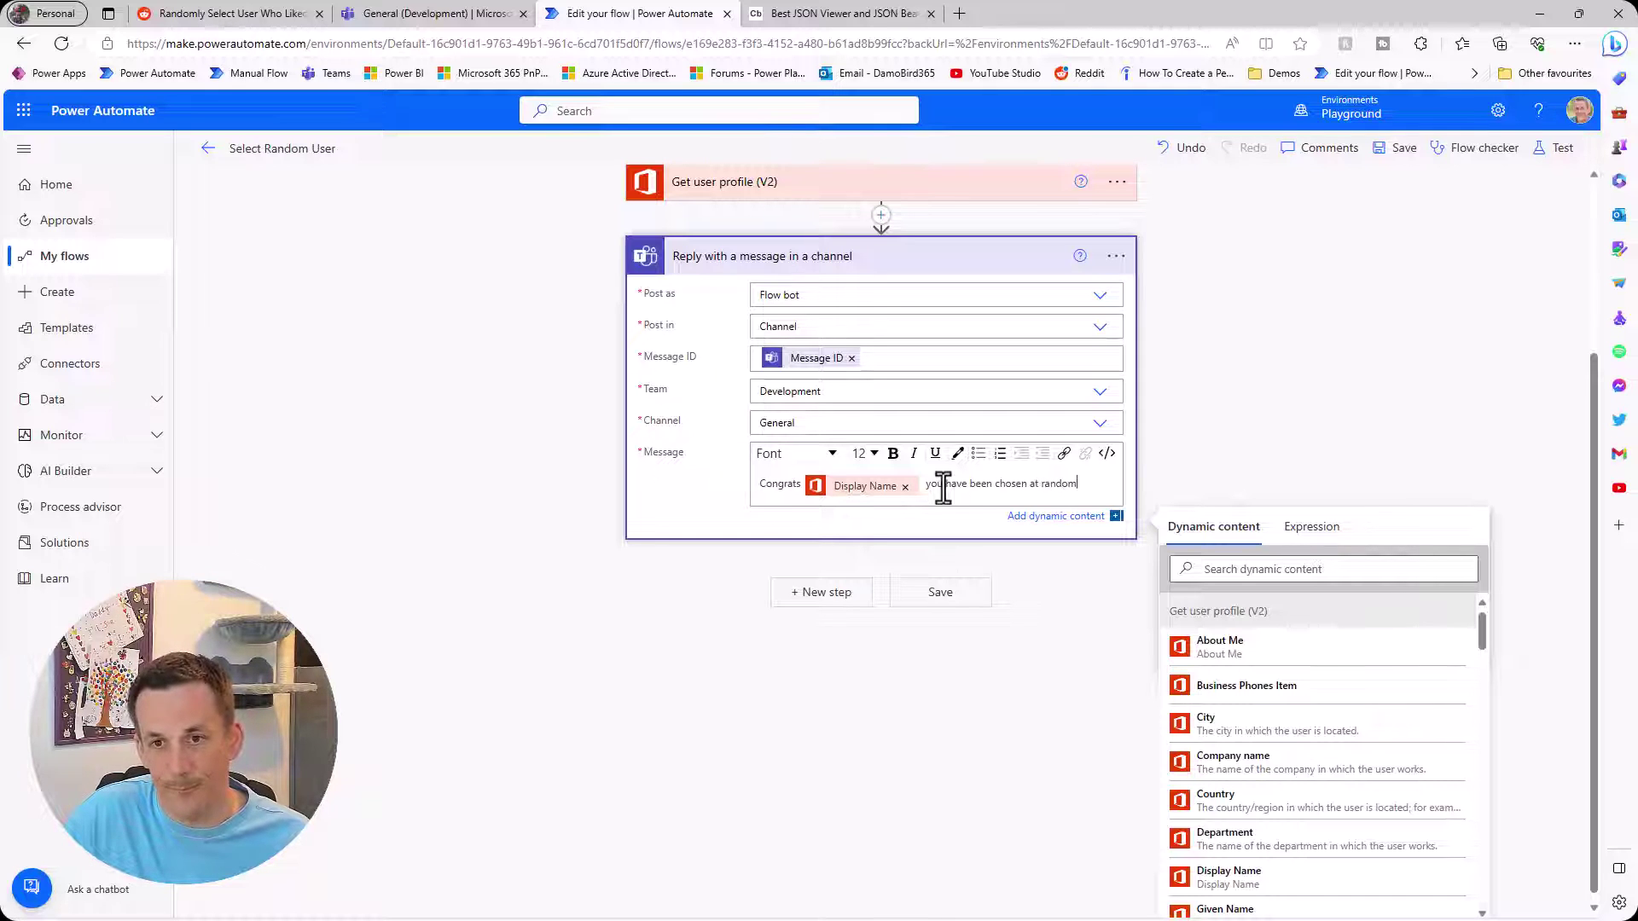
Save the flow, switch to Teams and run Select Random User on the voting message in the General channel
left_click(1381, 155)
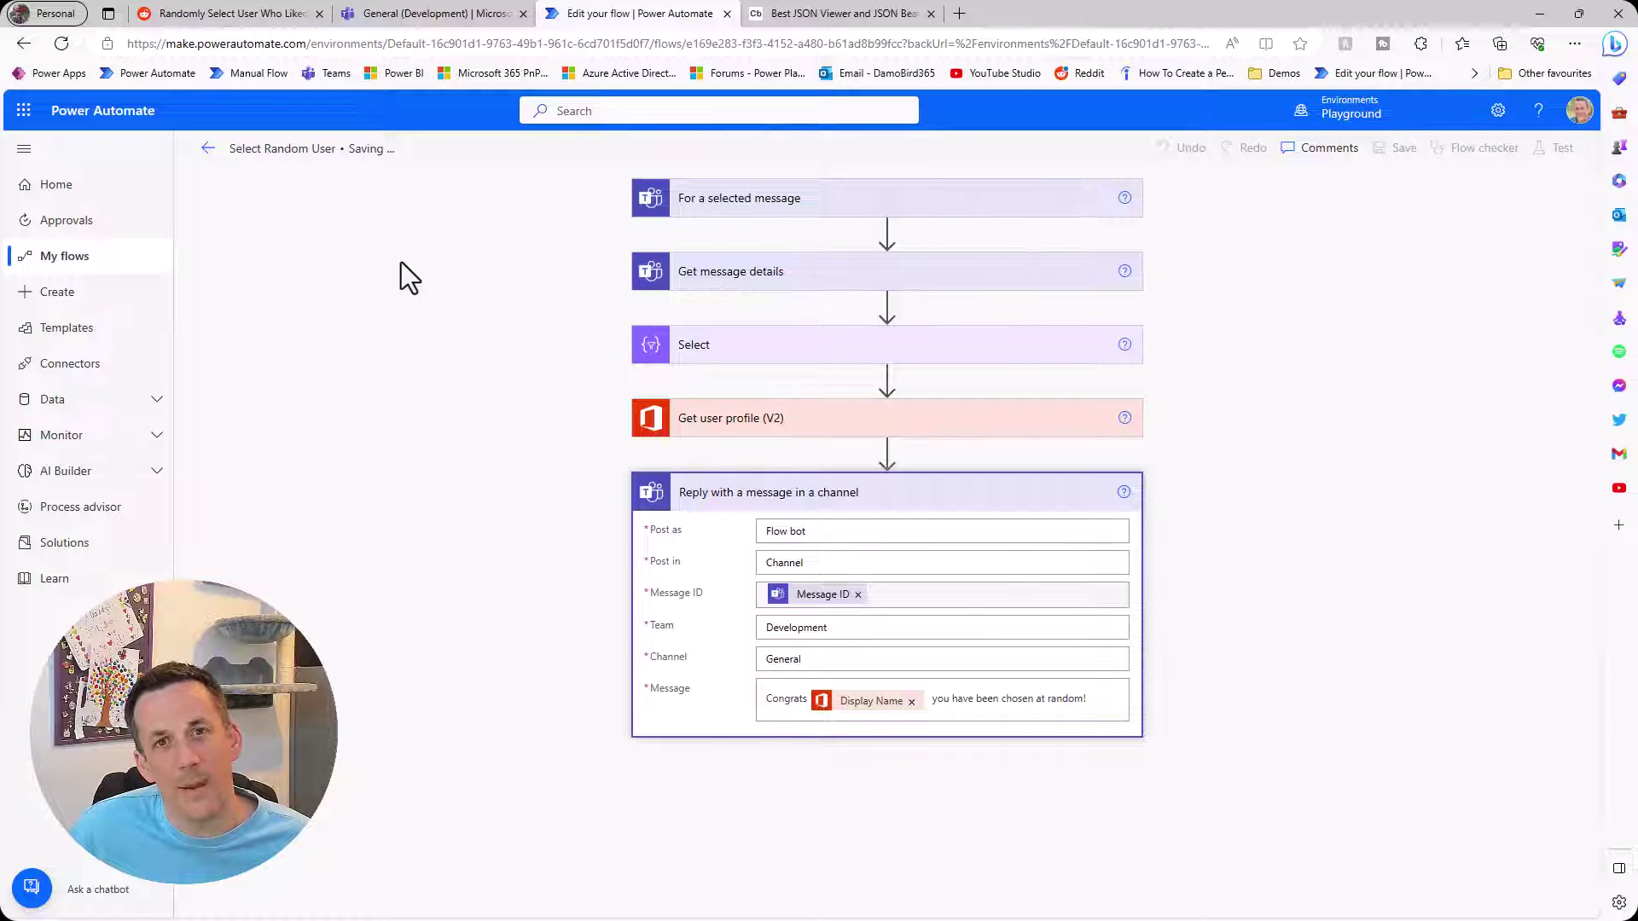
key("ctrl+shift+Tab")
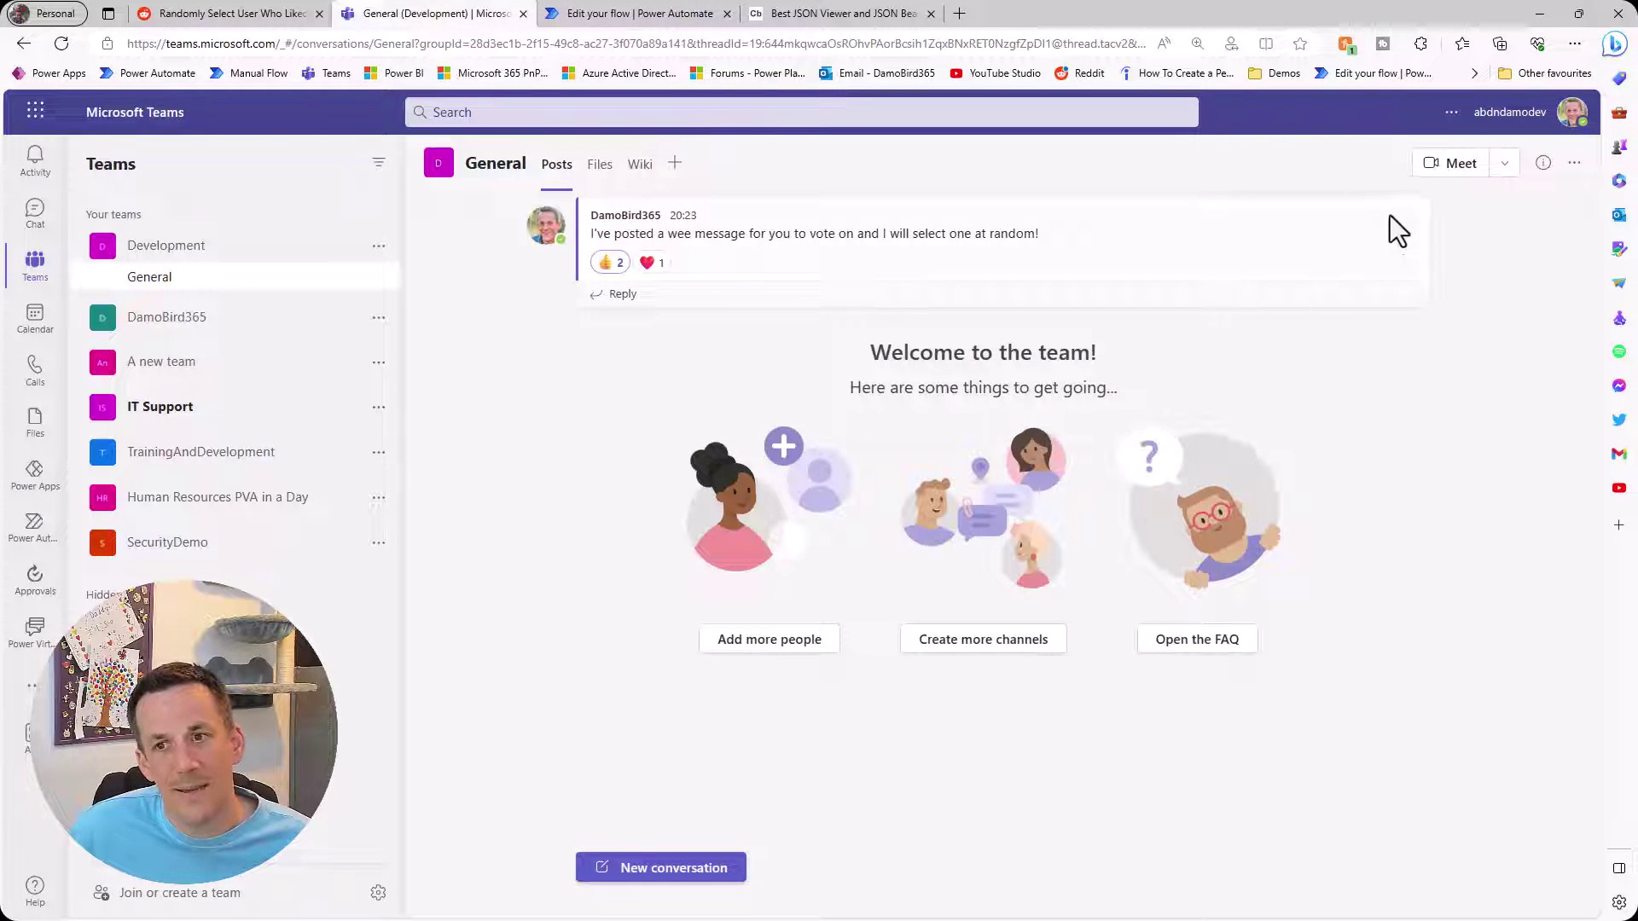
left_click(1409, 187)
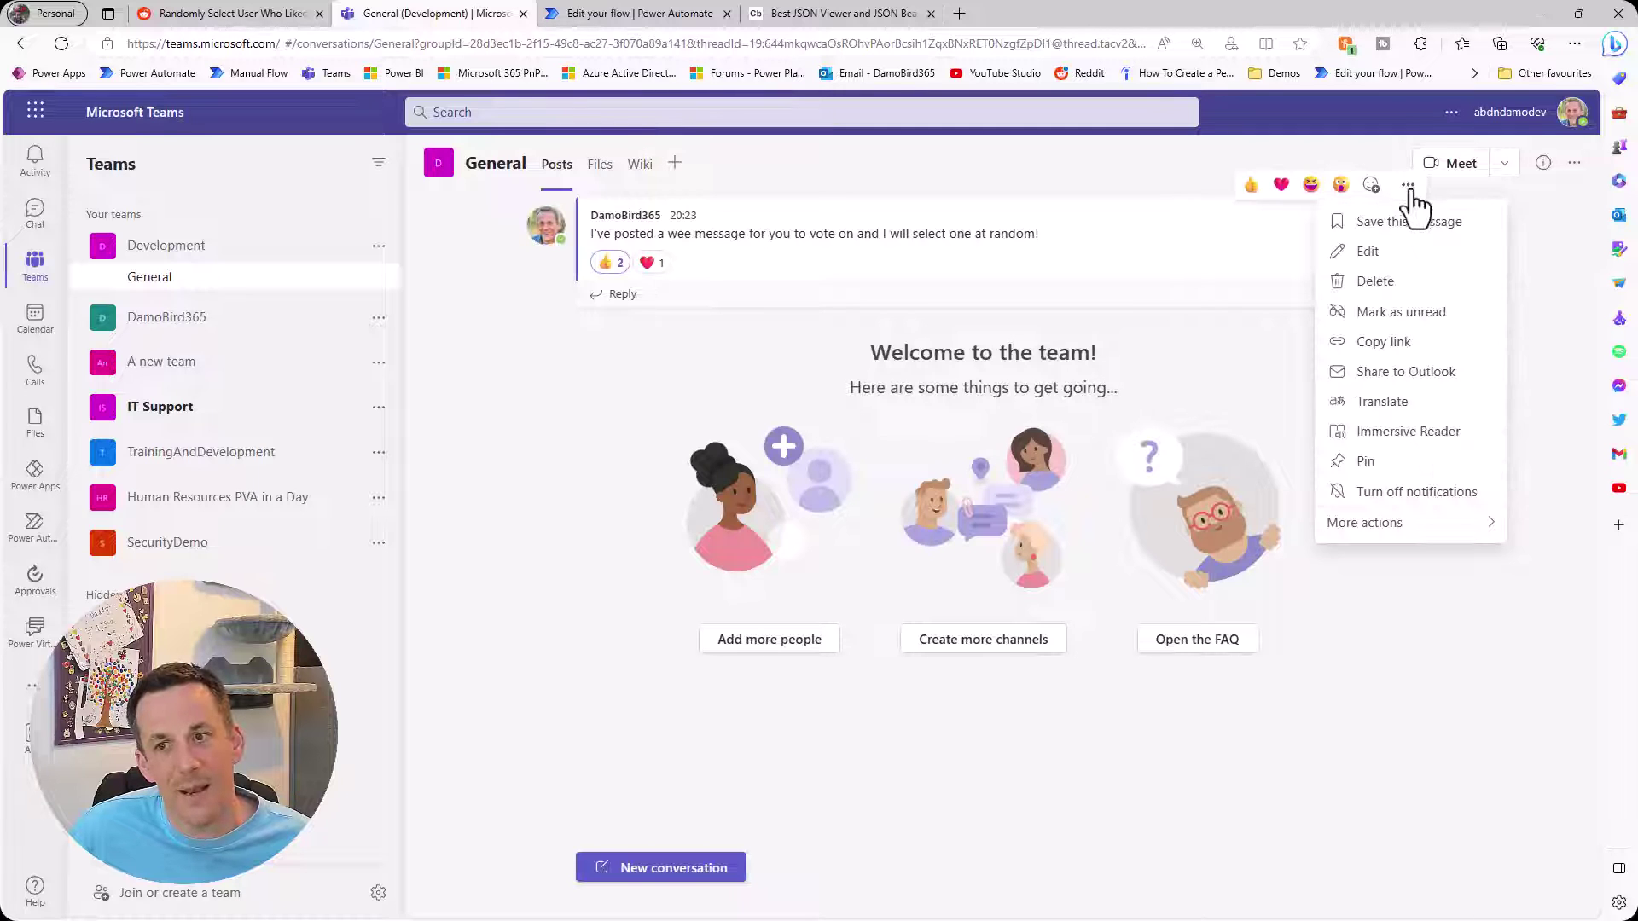
mouse_move(1404, 532)
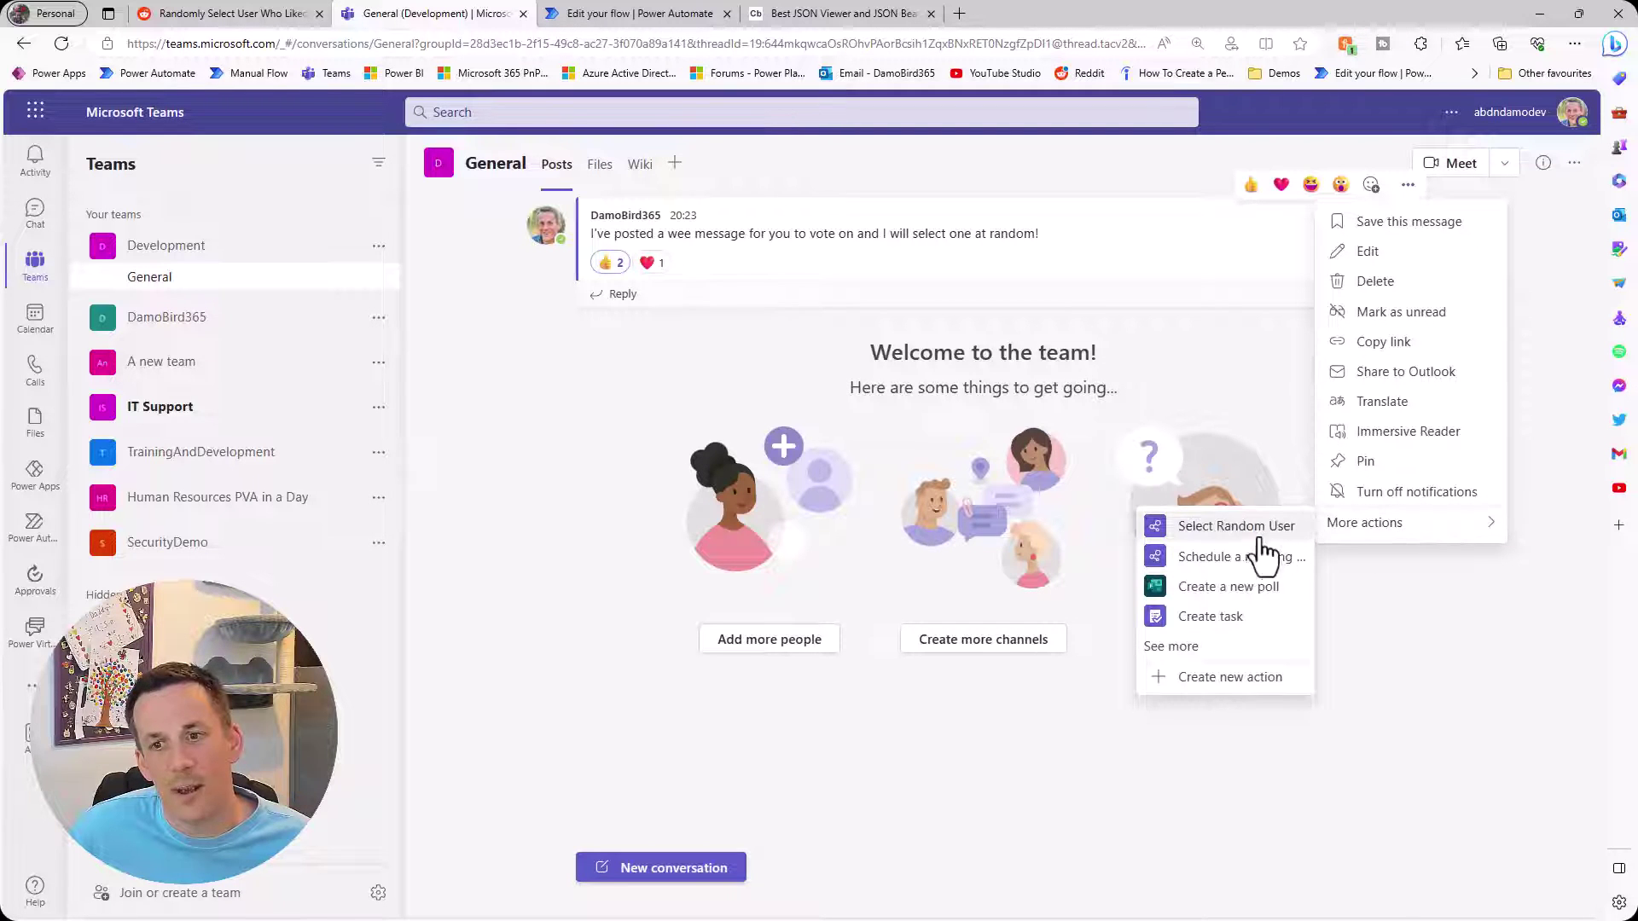
left_click(1256, 530)
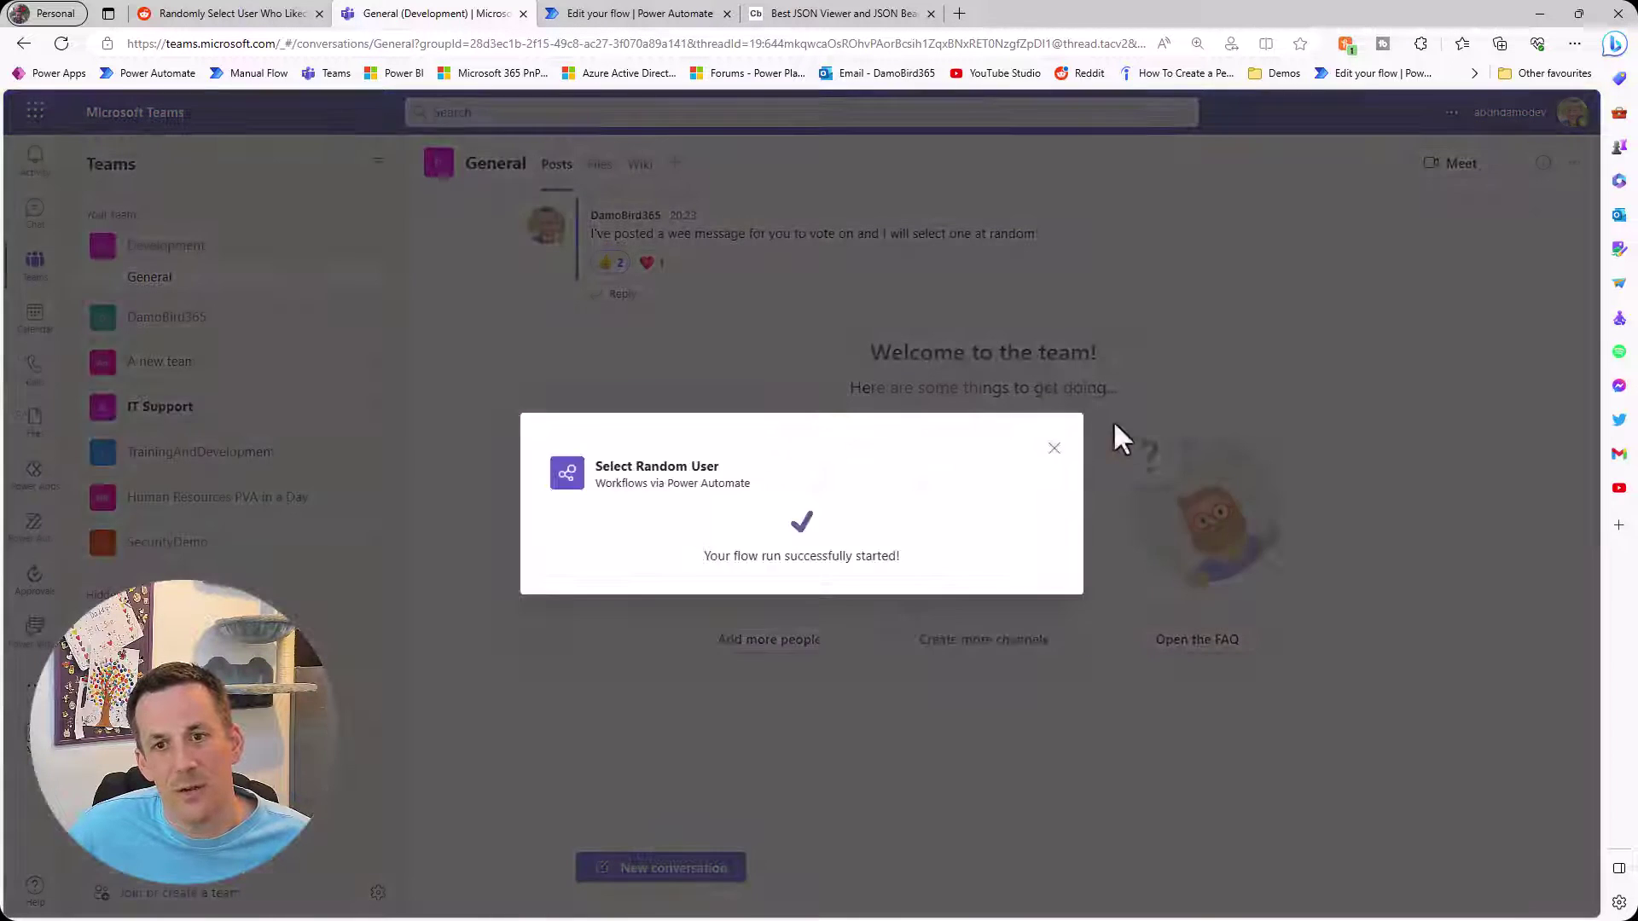
left_click(1054, 445)
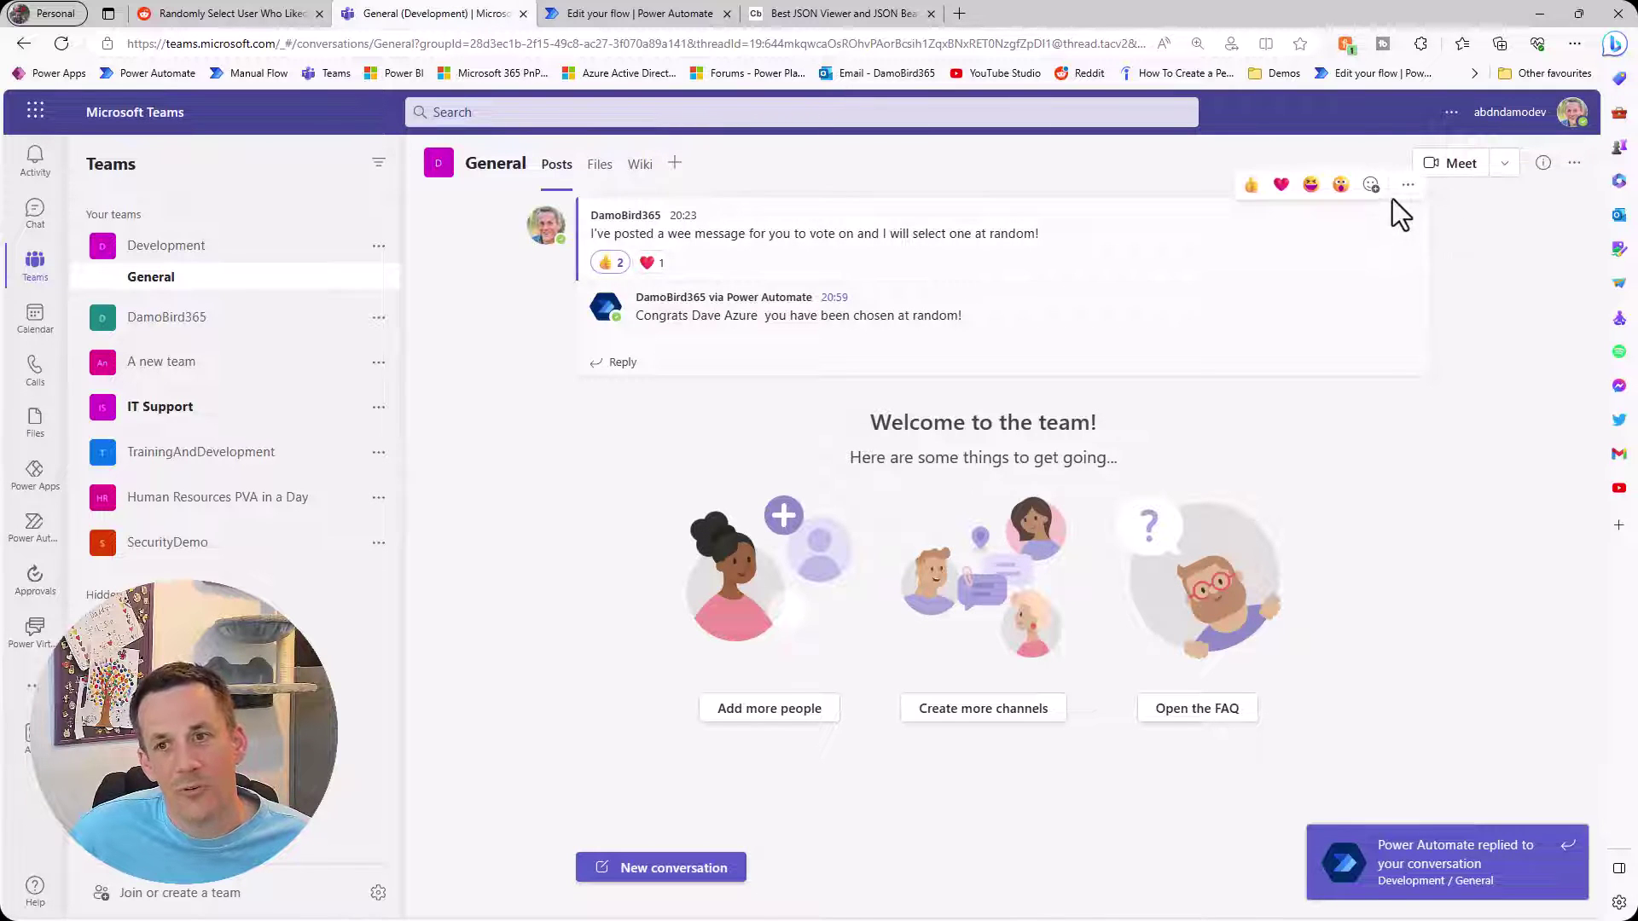
Run Select Random User on the same voting message six more times to test the random selection
left_click(1407, 185)
mouse_move(1423, 528)
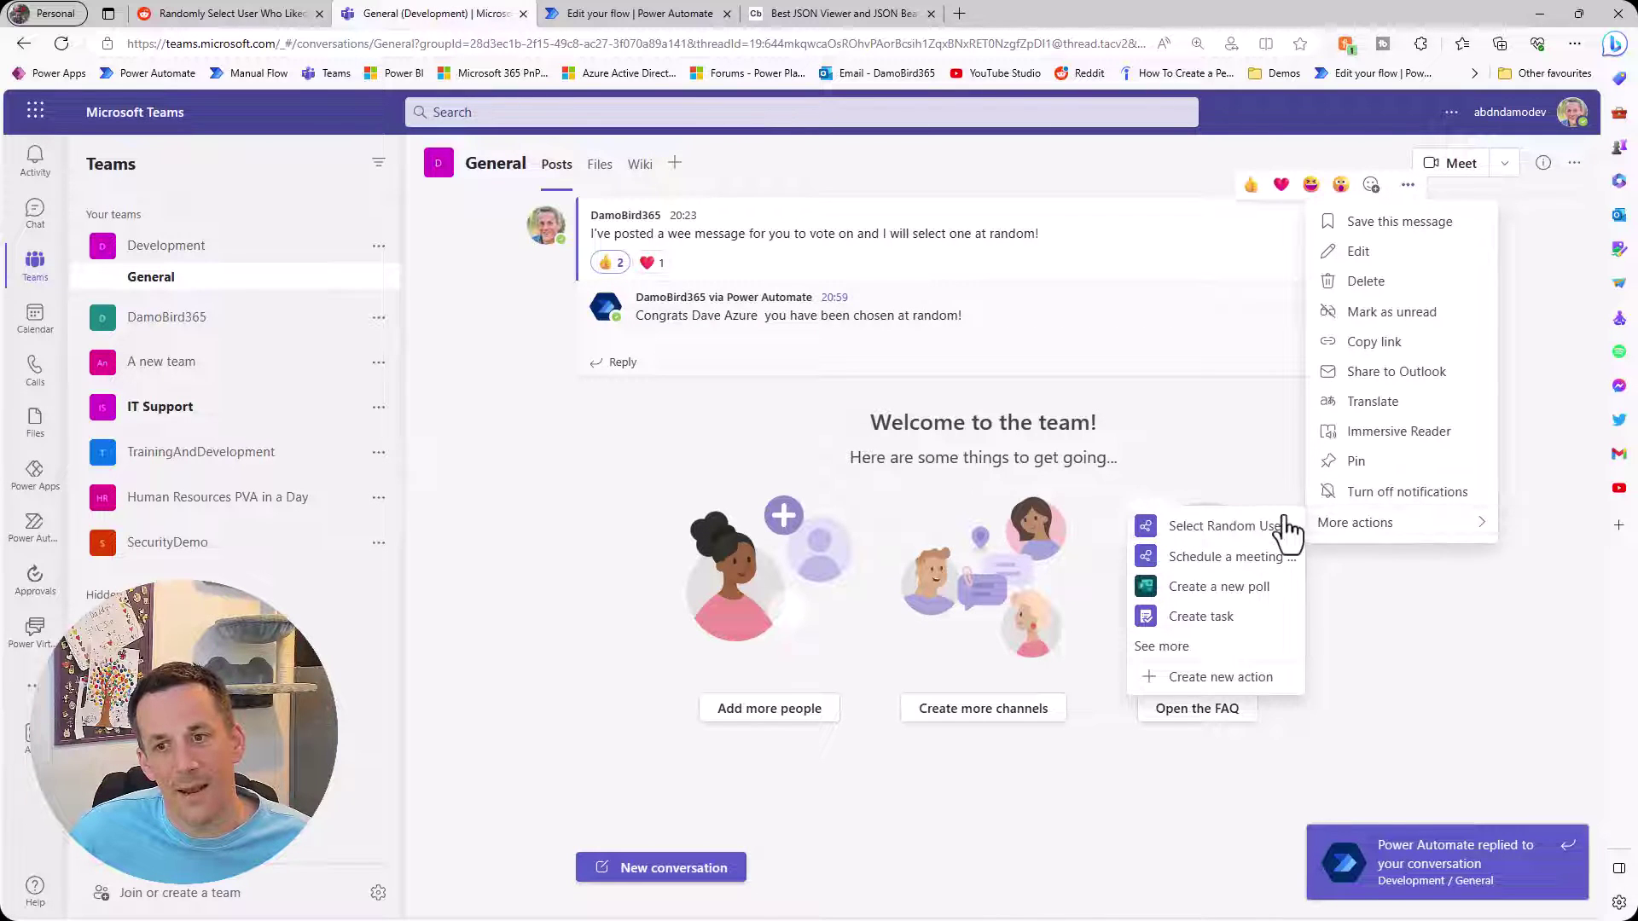
left_click(1211, 527)
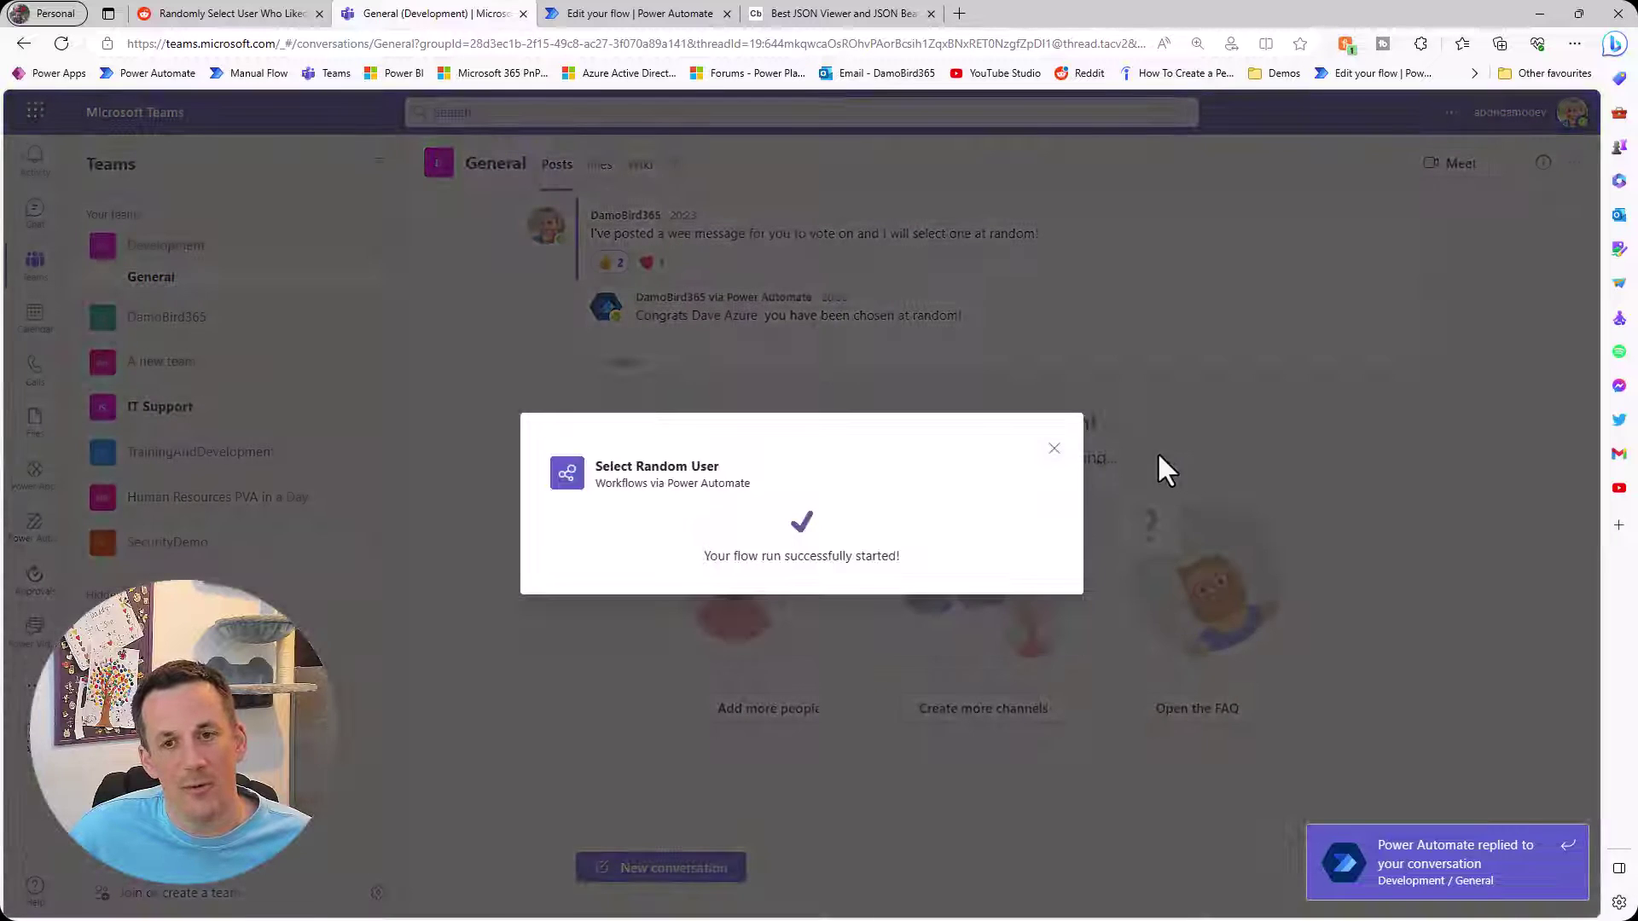
left_click(1058, 448)
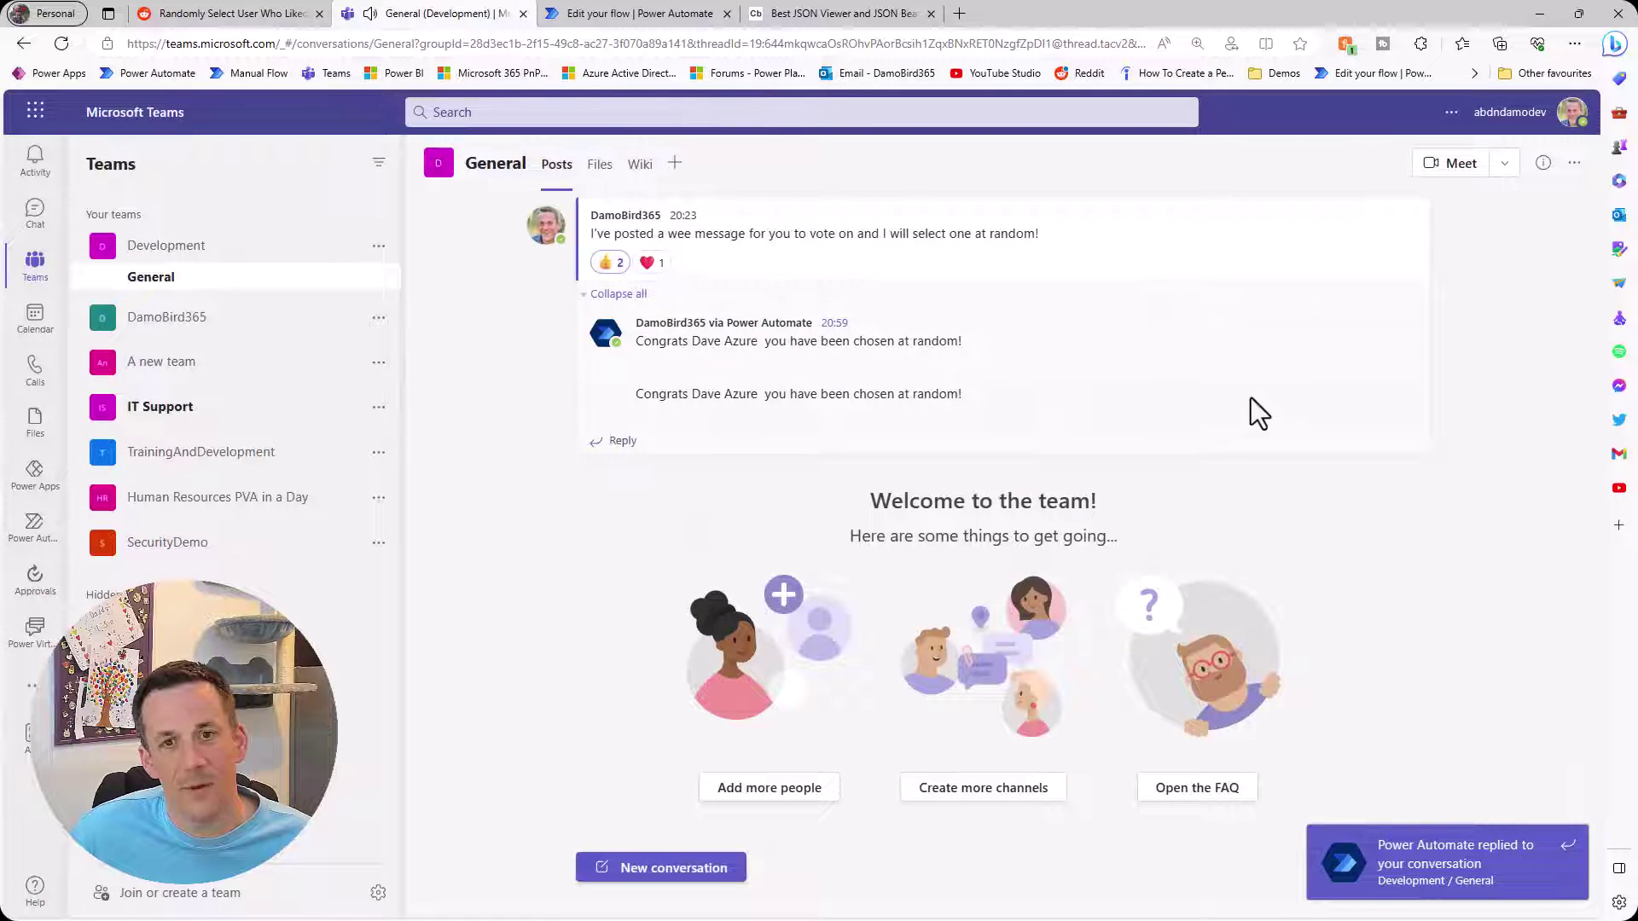
left_click(1407, 186)
mouse_move(1425, 537)
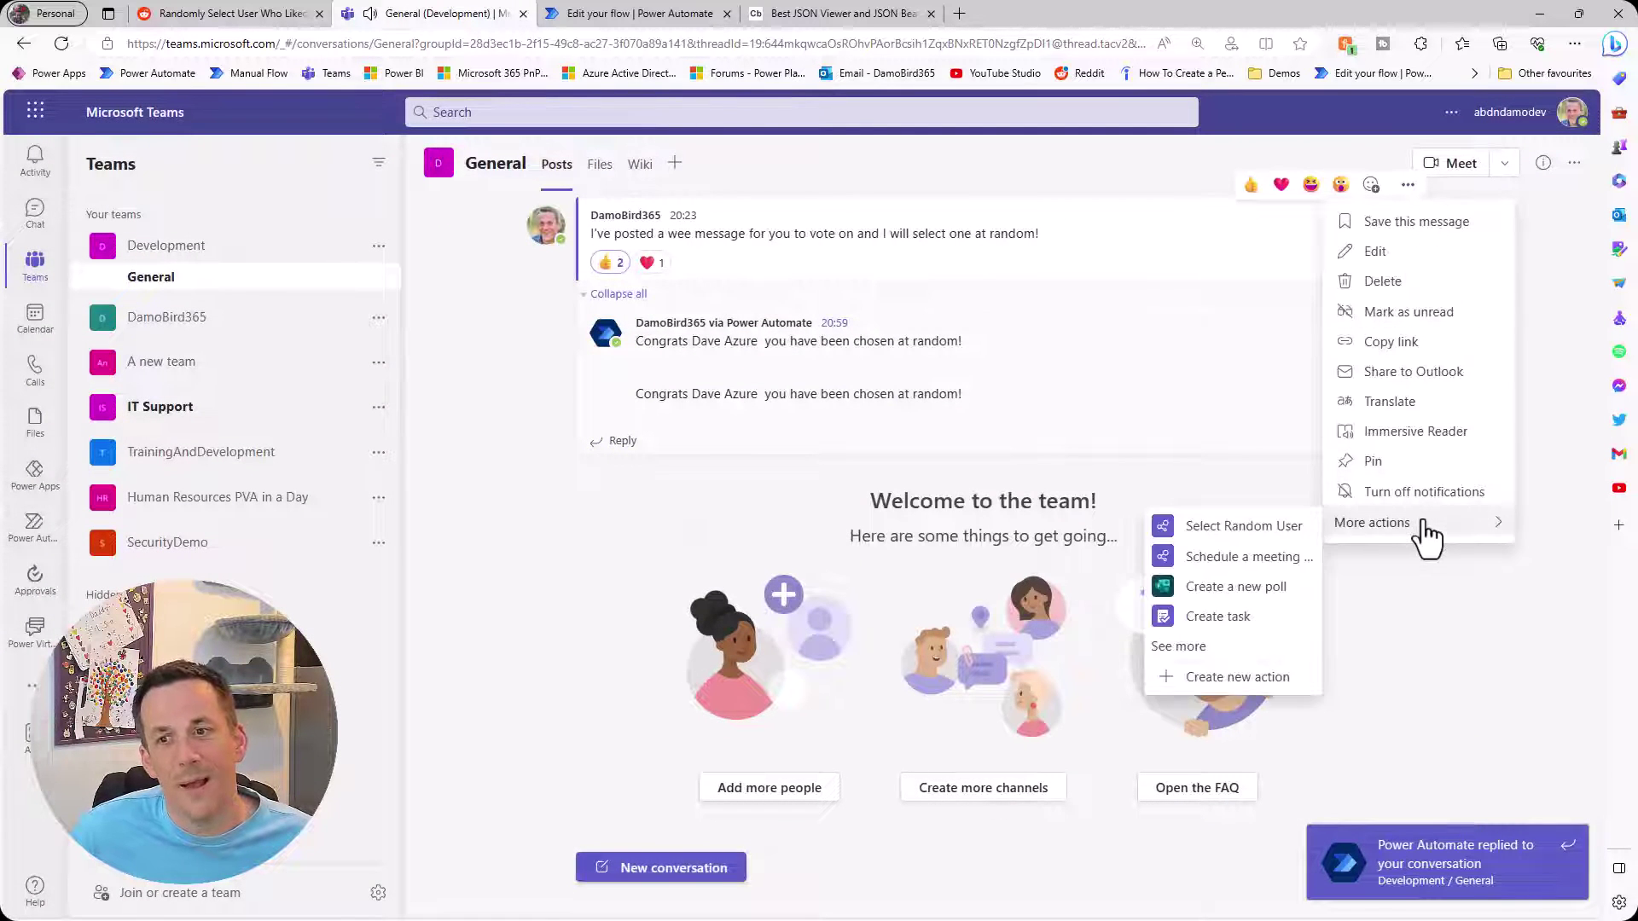
left_click(1280, 531)
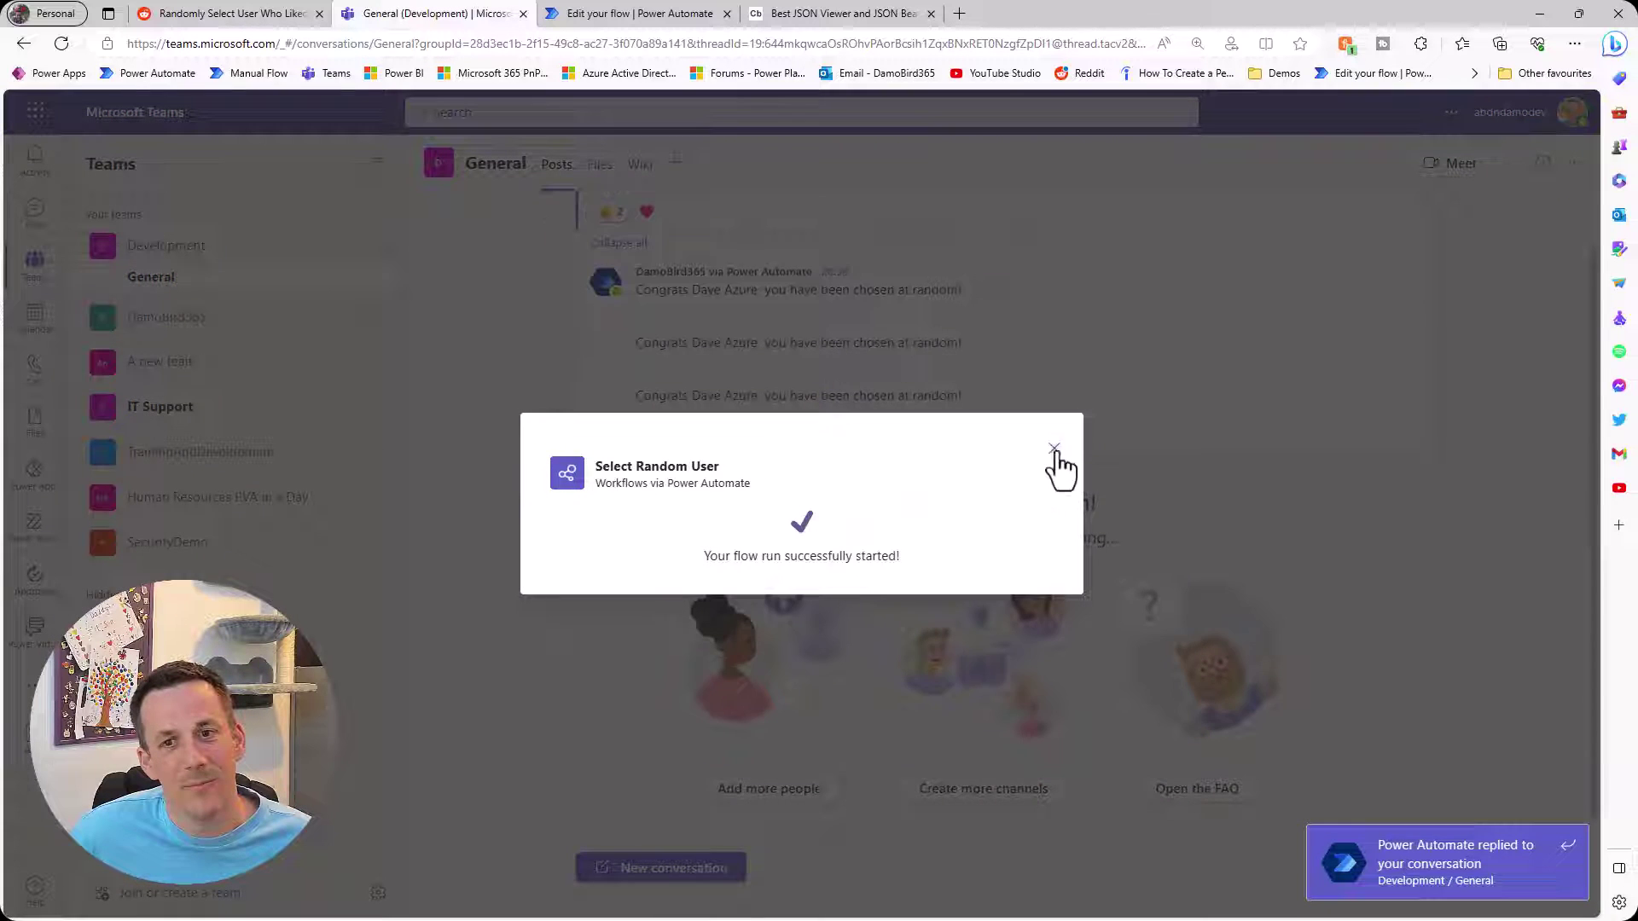
left_click(1055, 447)
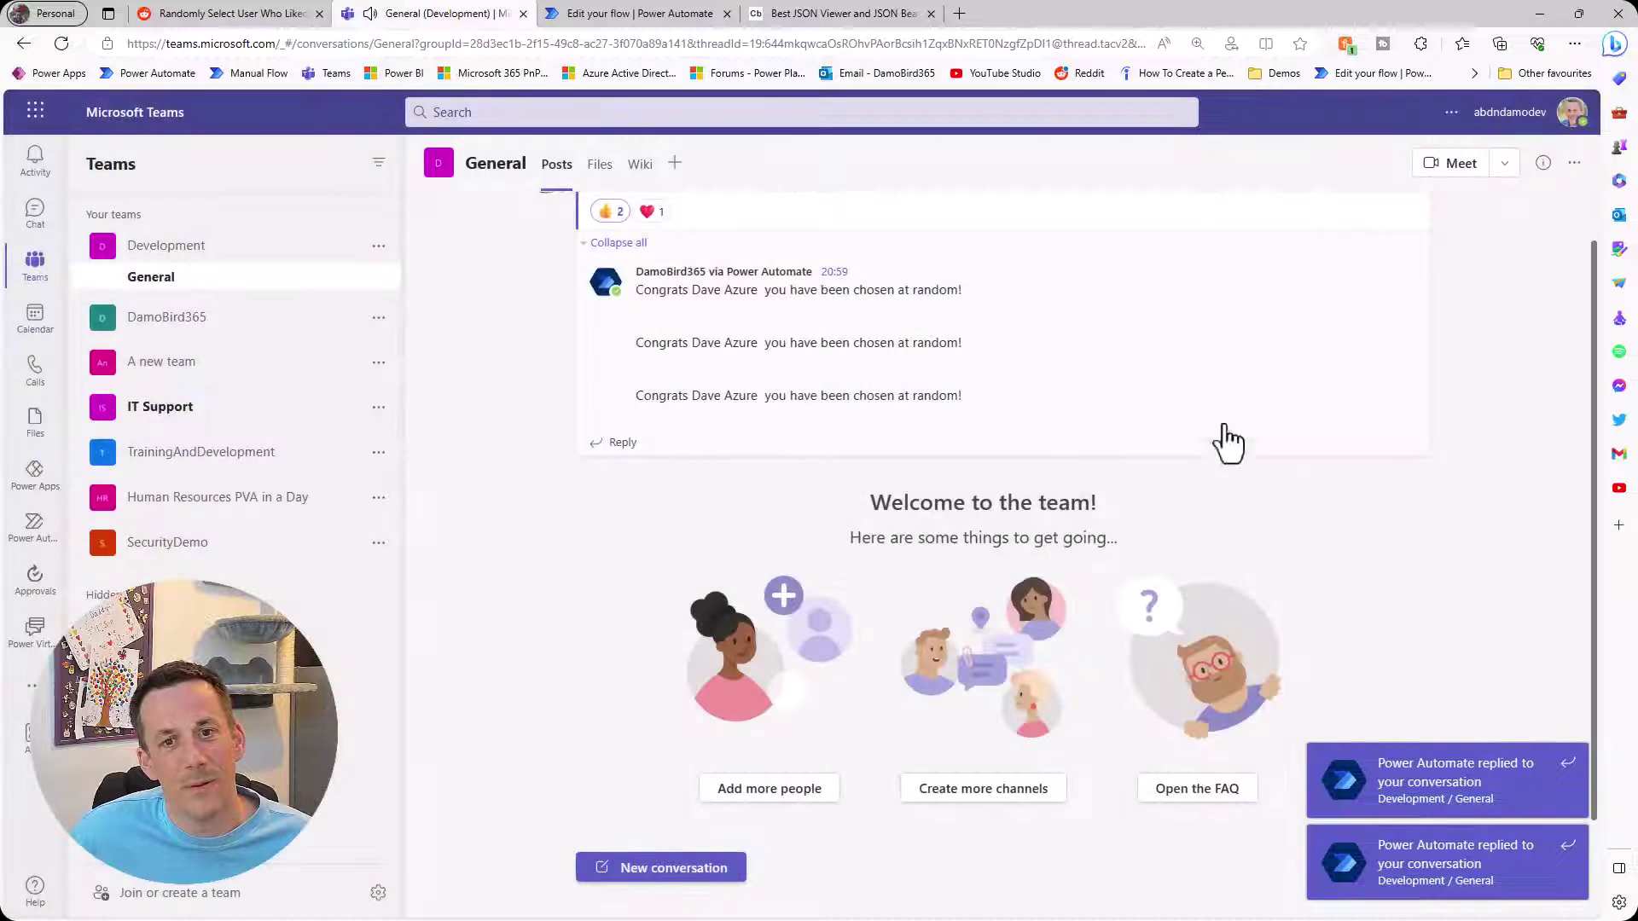
scroll(1411, 285, "up", 1)
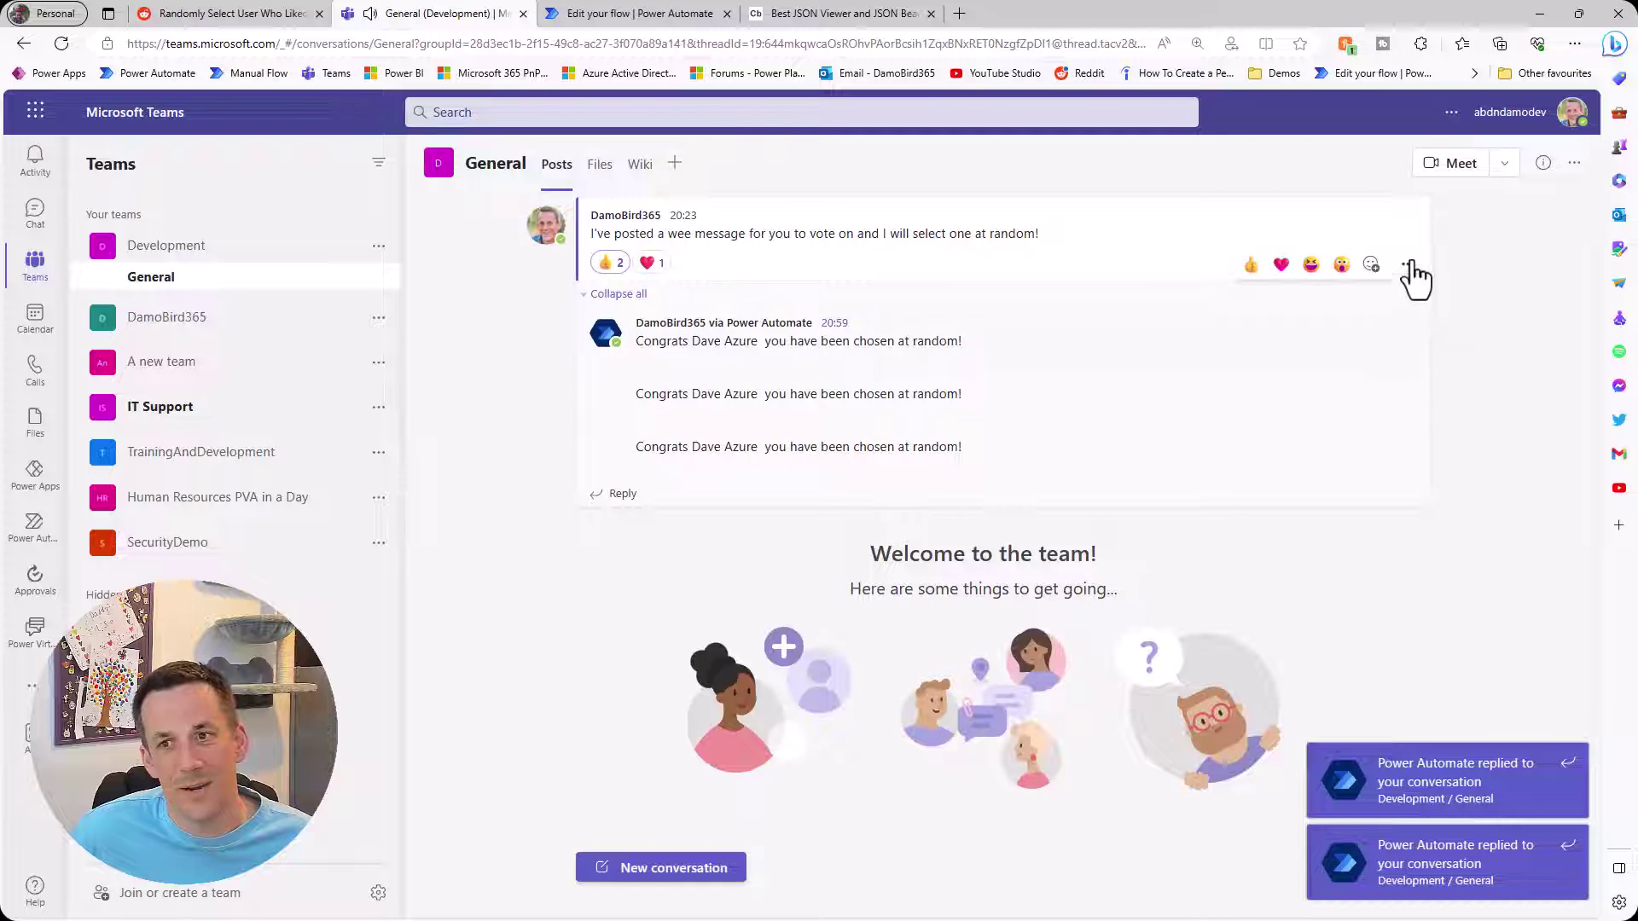
left_click(1408, 186)
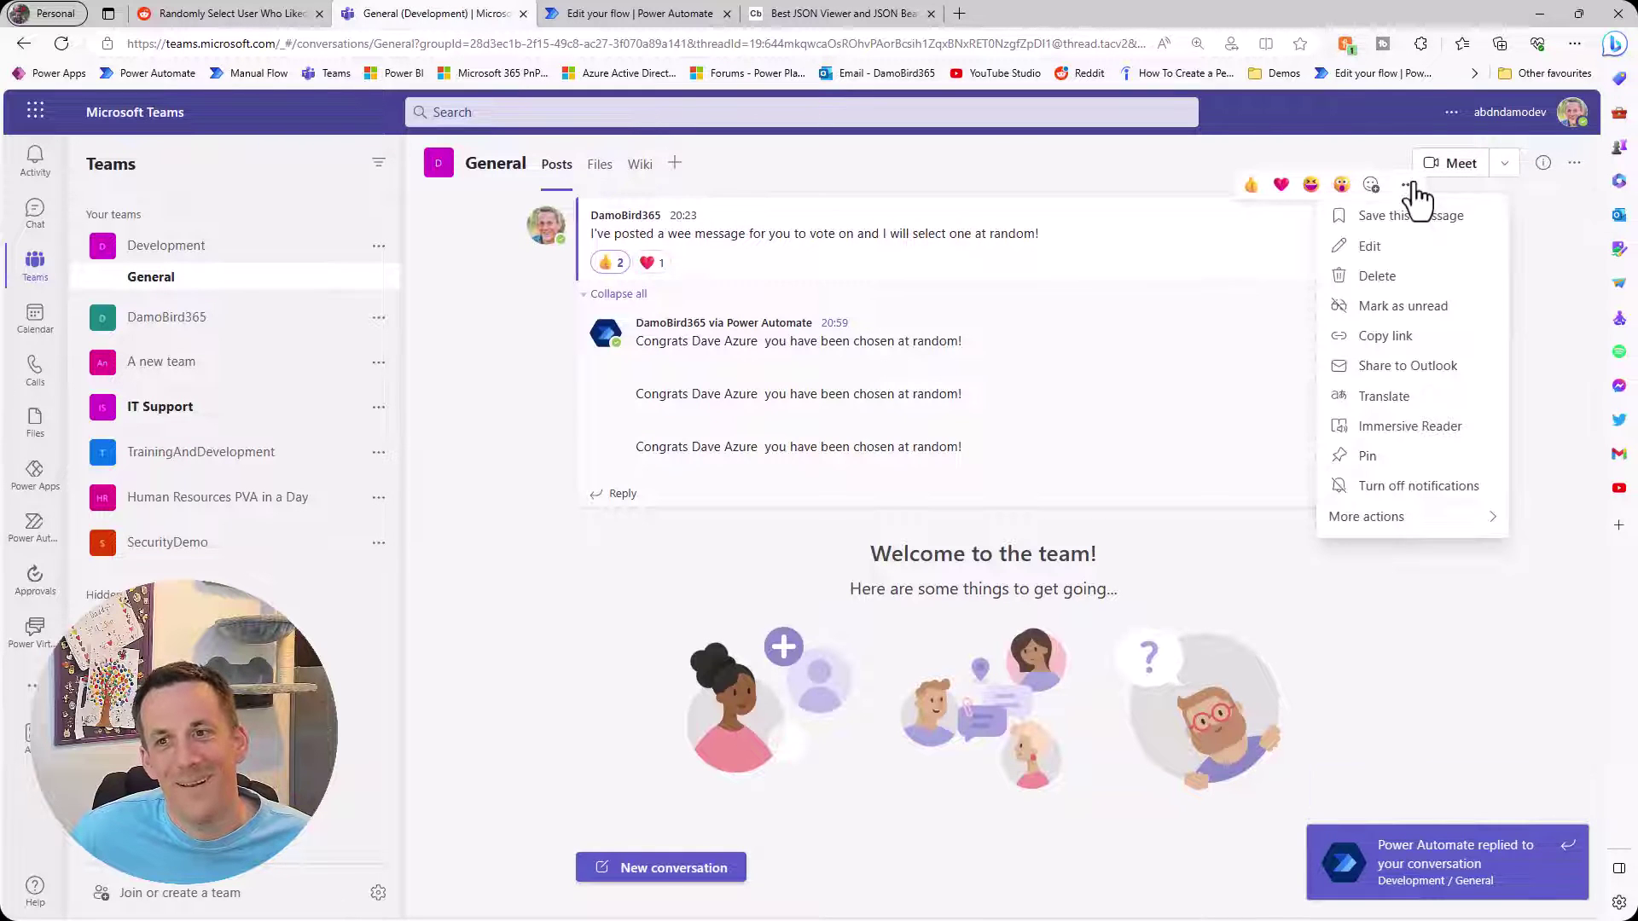
mouse_move(1409, 518)
left_click(1254, 536)
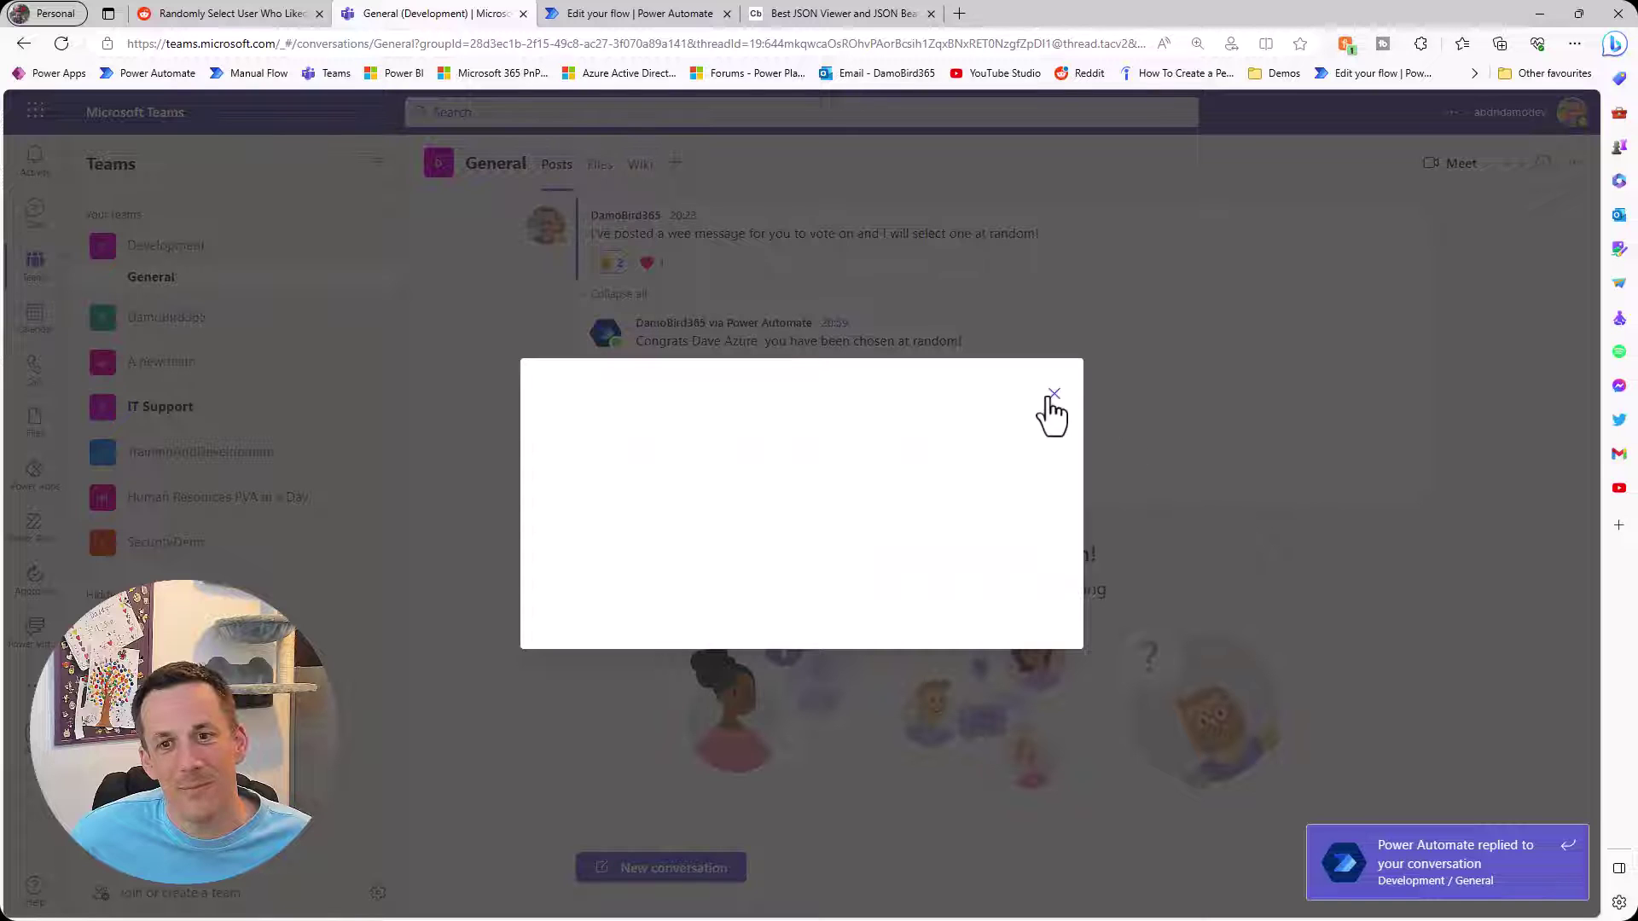
left_click(1053, 395)
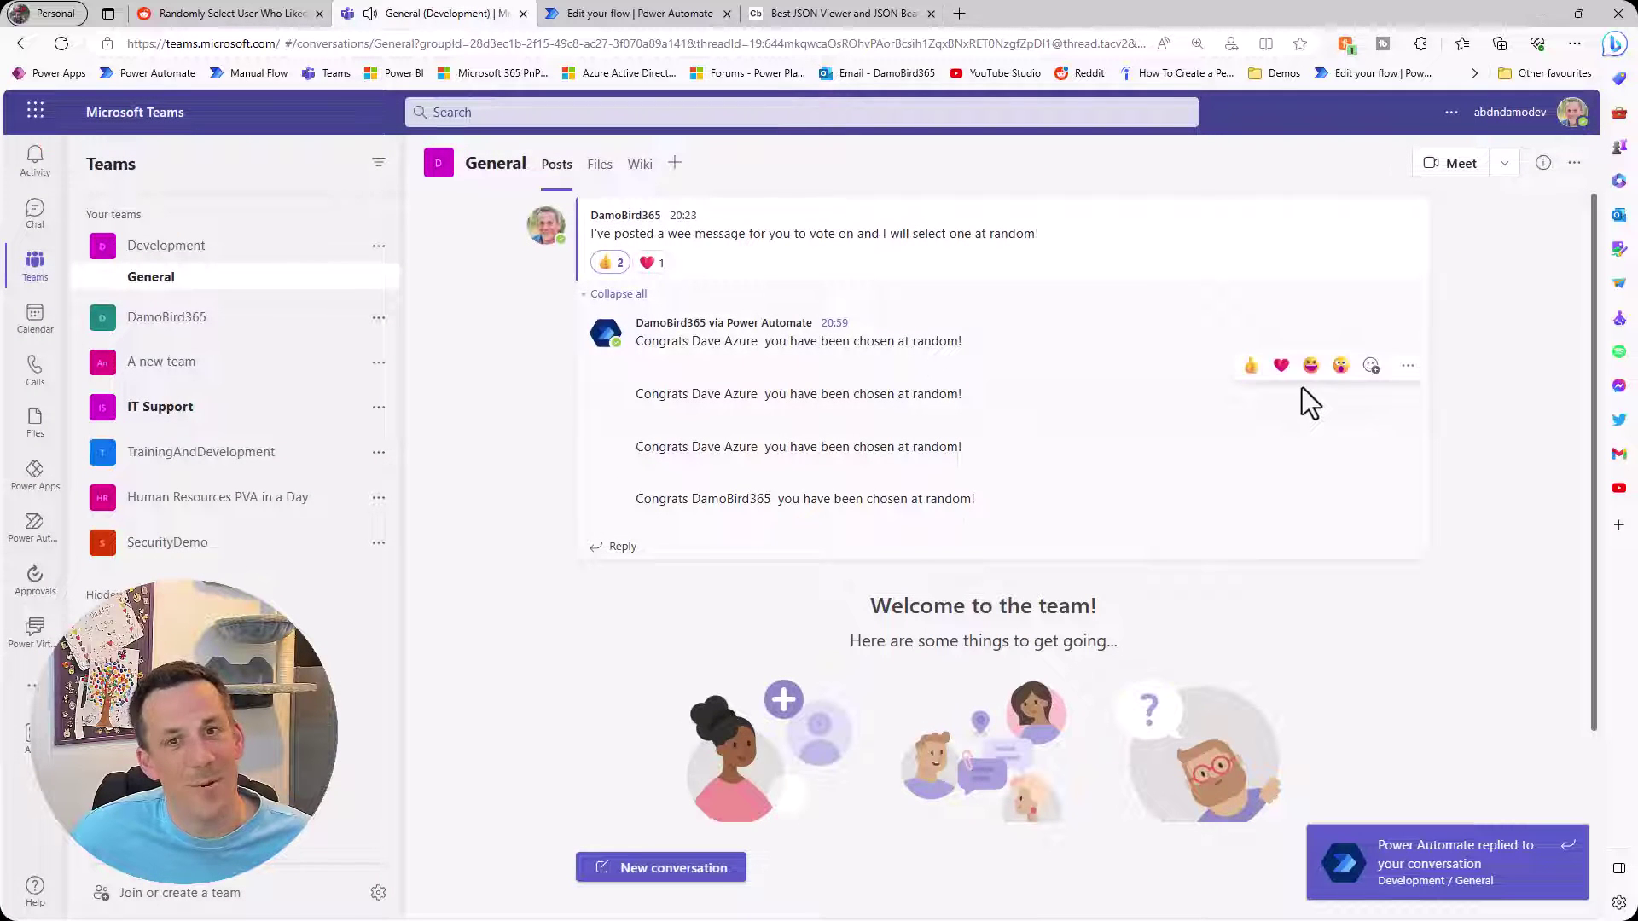
left_click(1407, 184)
mouse_move(1412, 527)
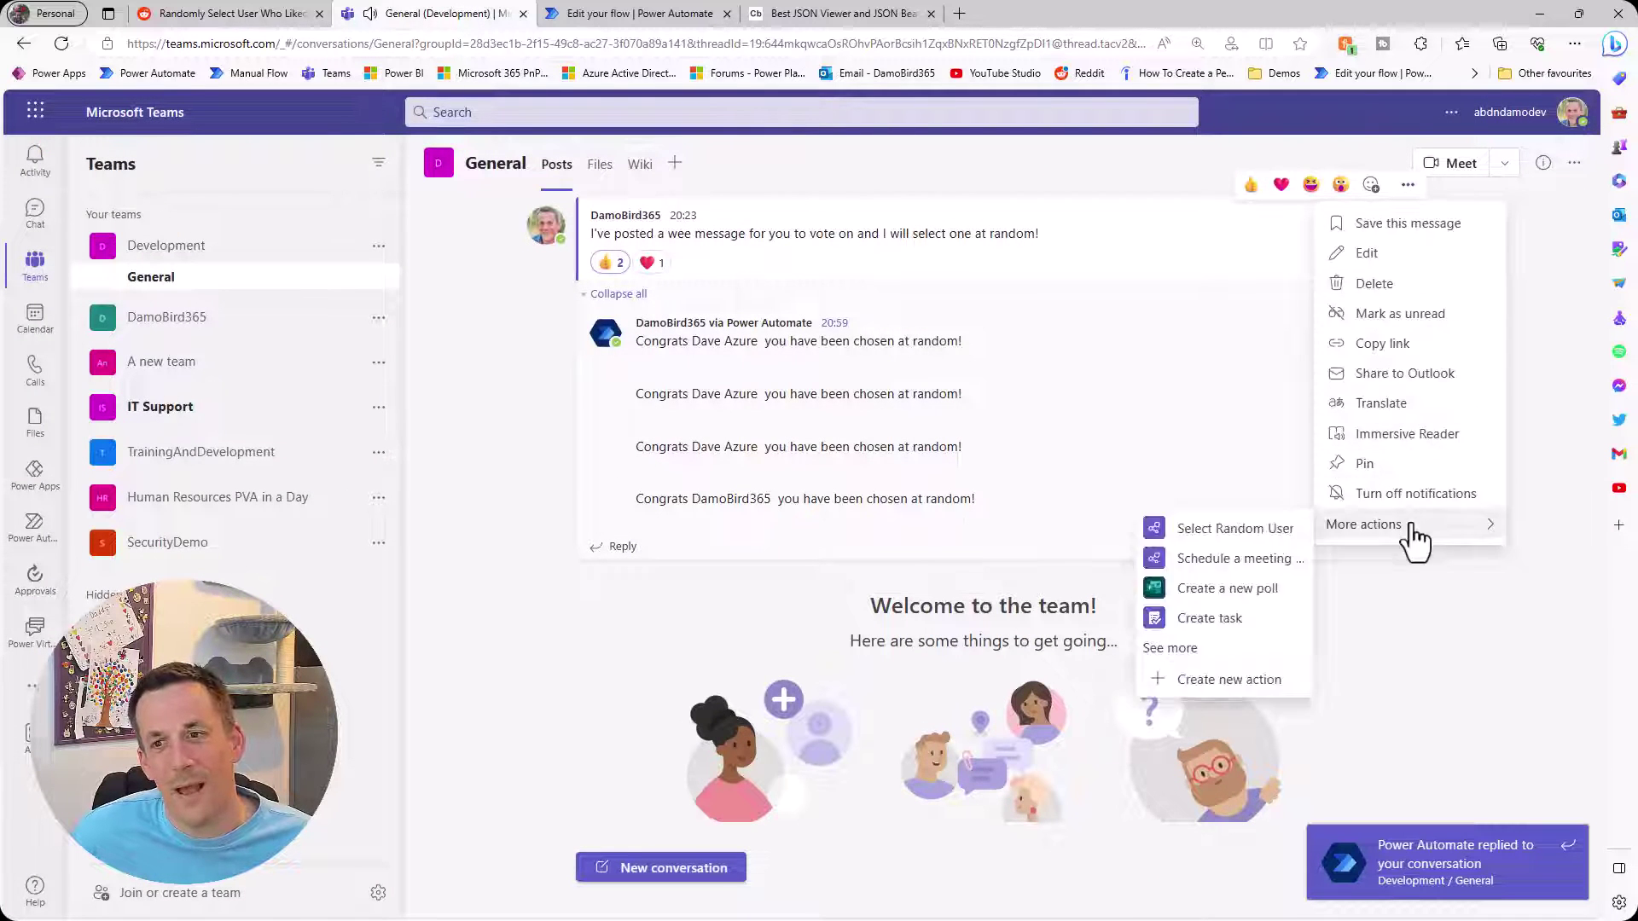
left_click(1228, 529)
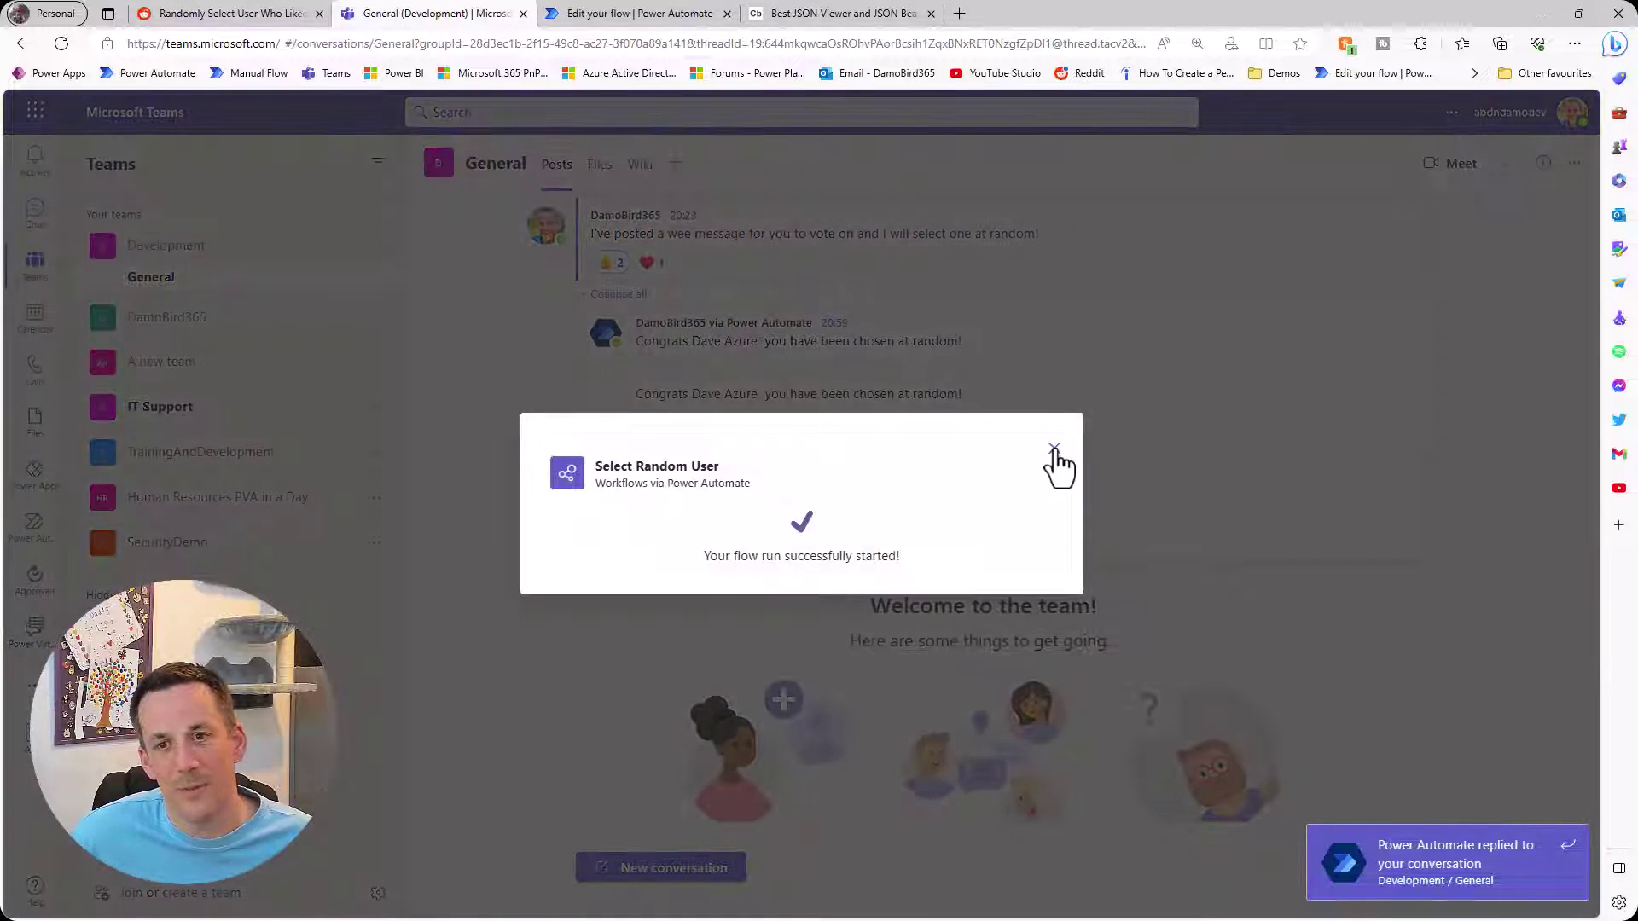
left_click(1055, 450)
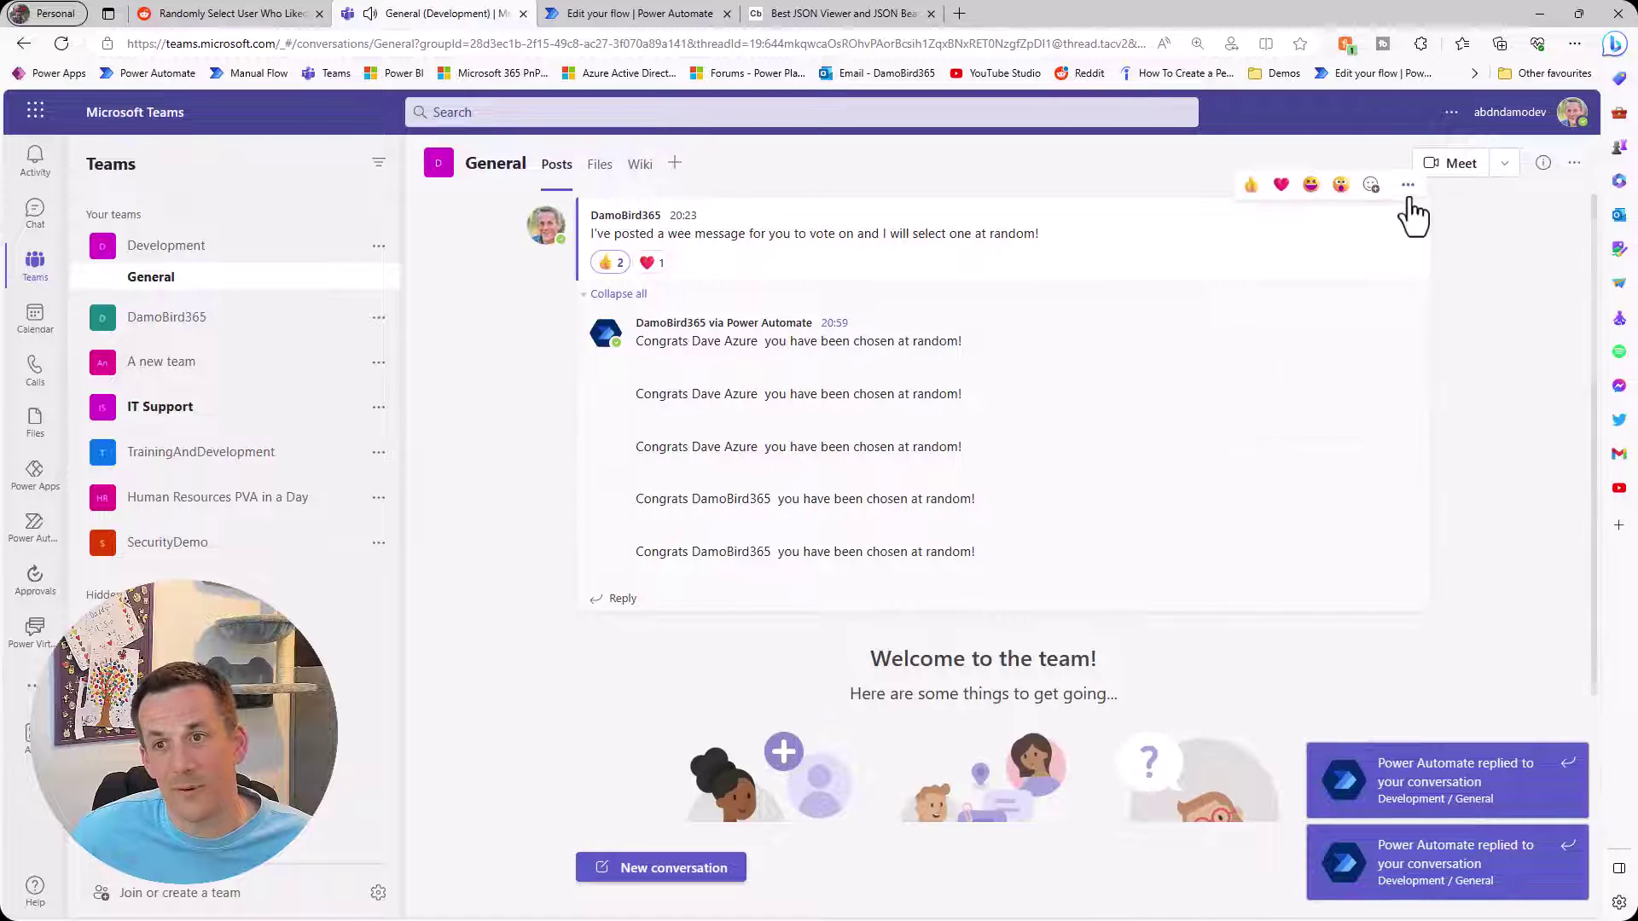
left_click(1408, 184)
mouse_move(1411, 534)
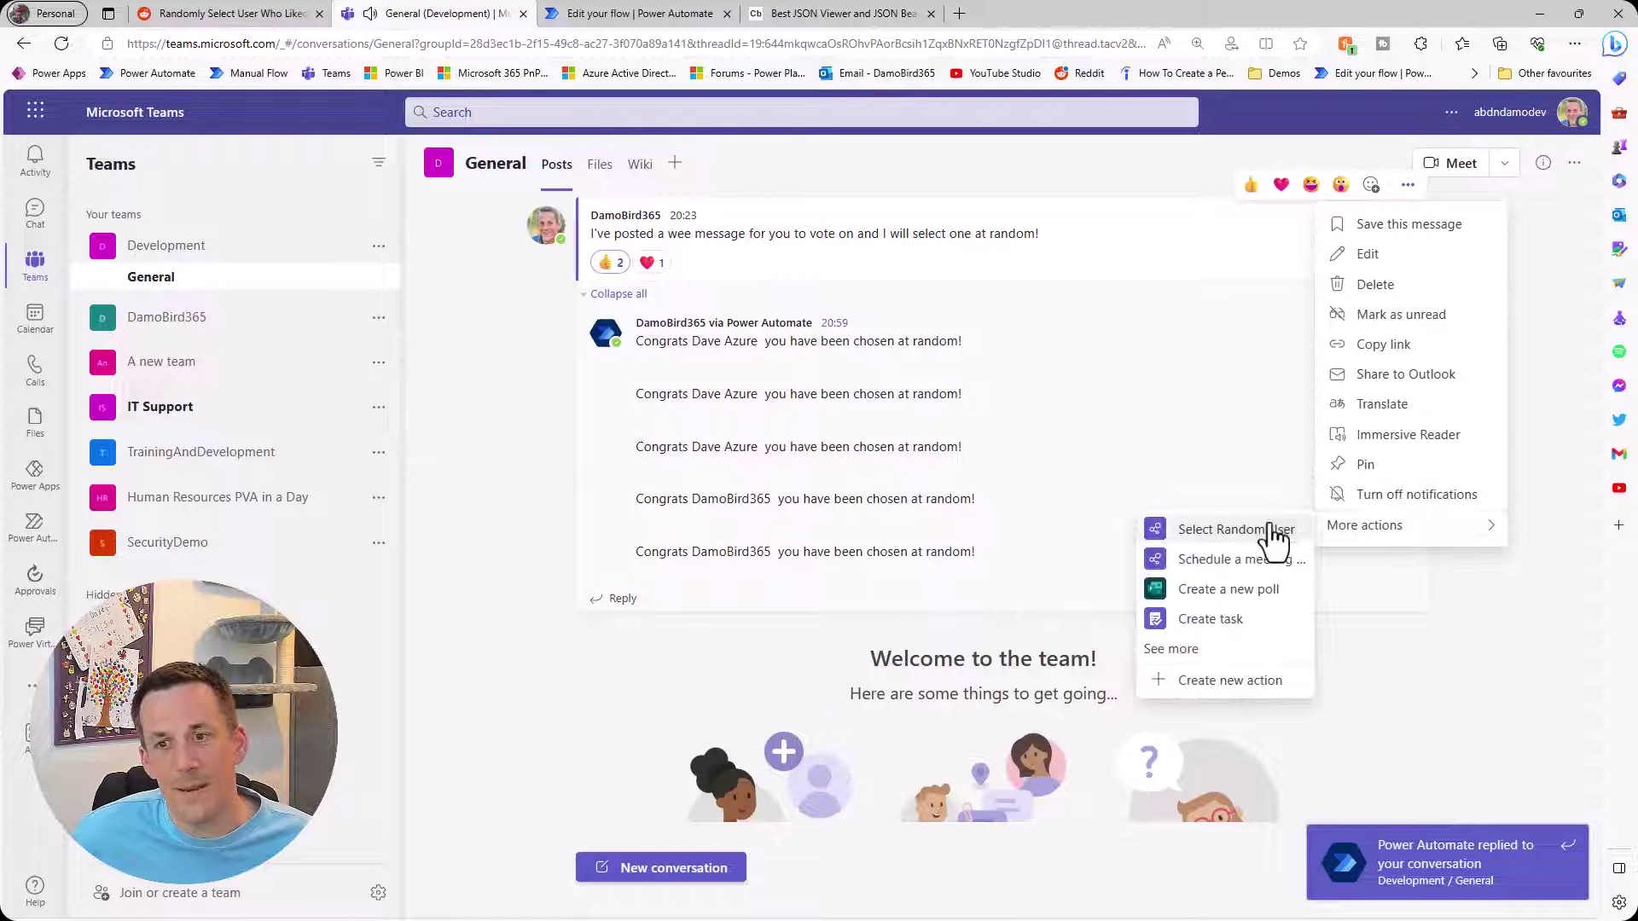
left_click(1267, 530)
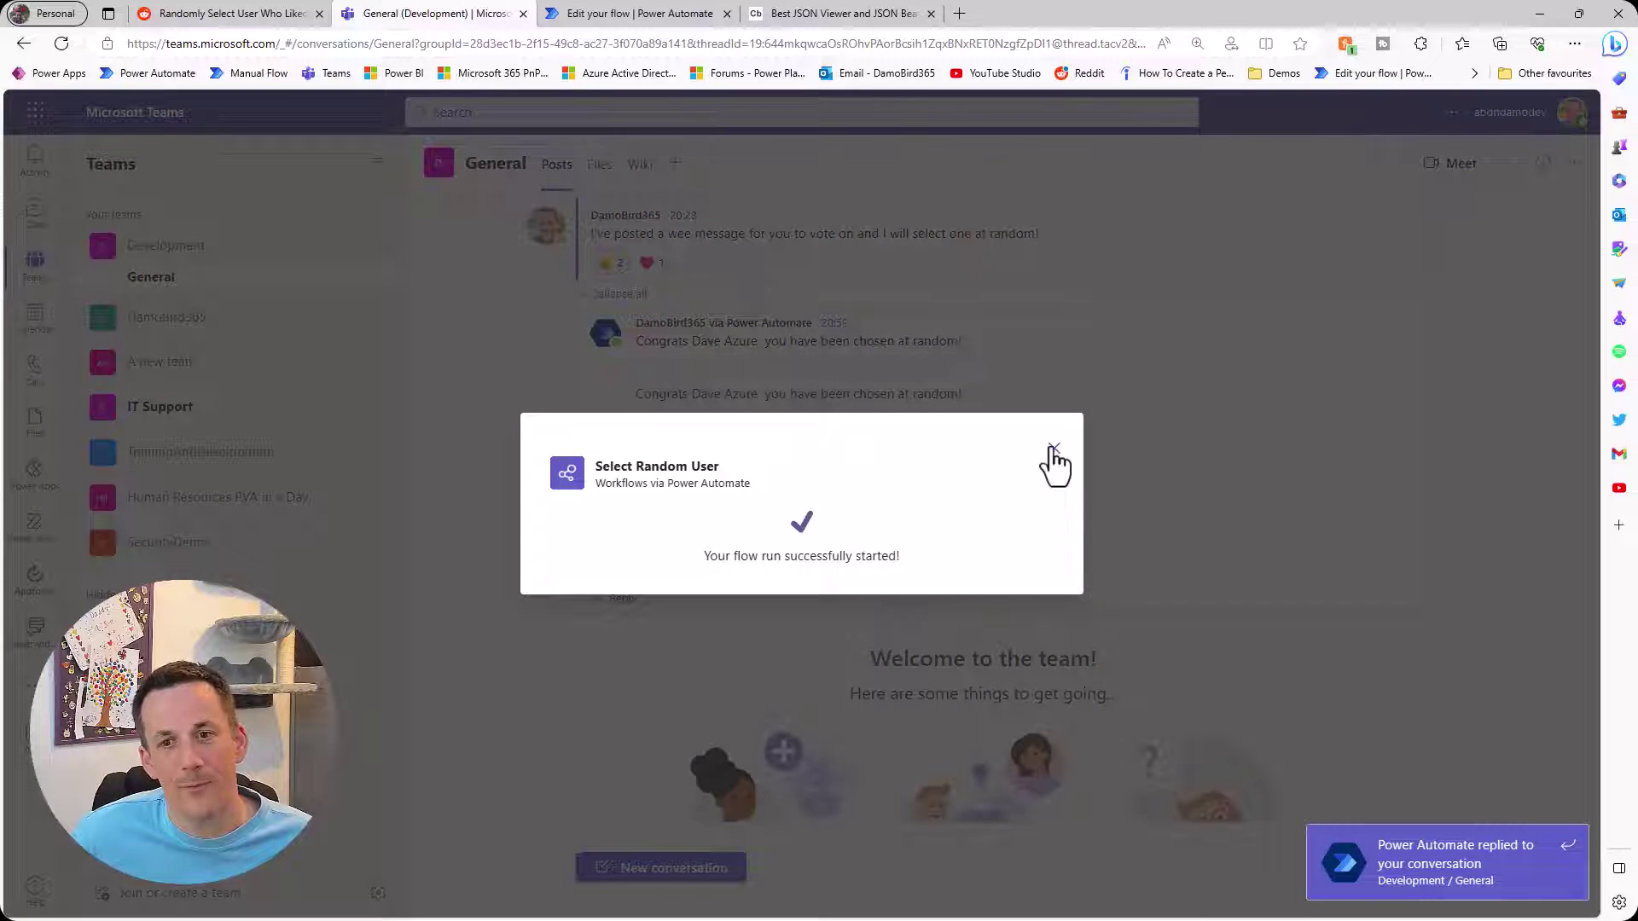
left_click(1054, 449)
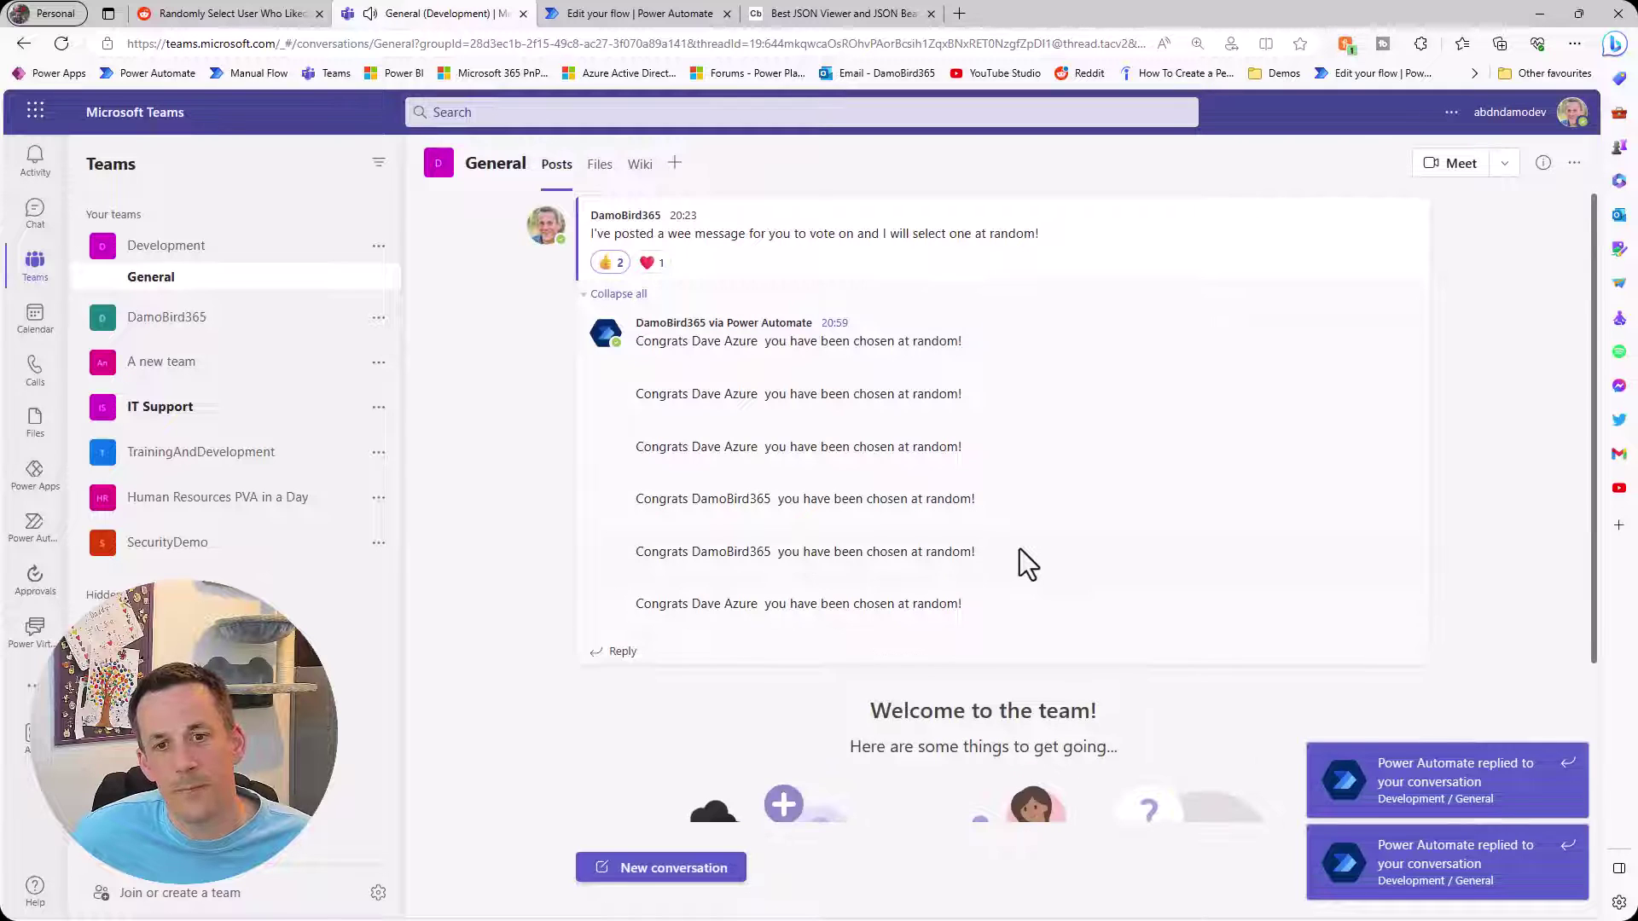
left_click(1407, 184)
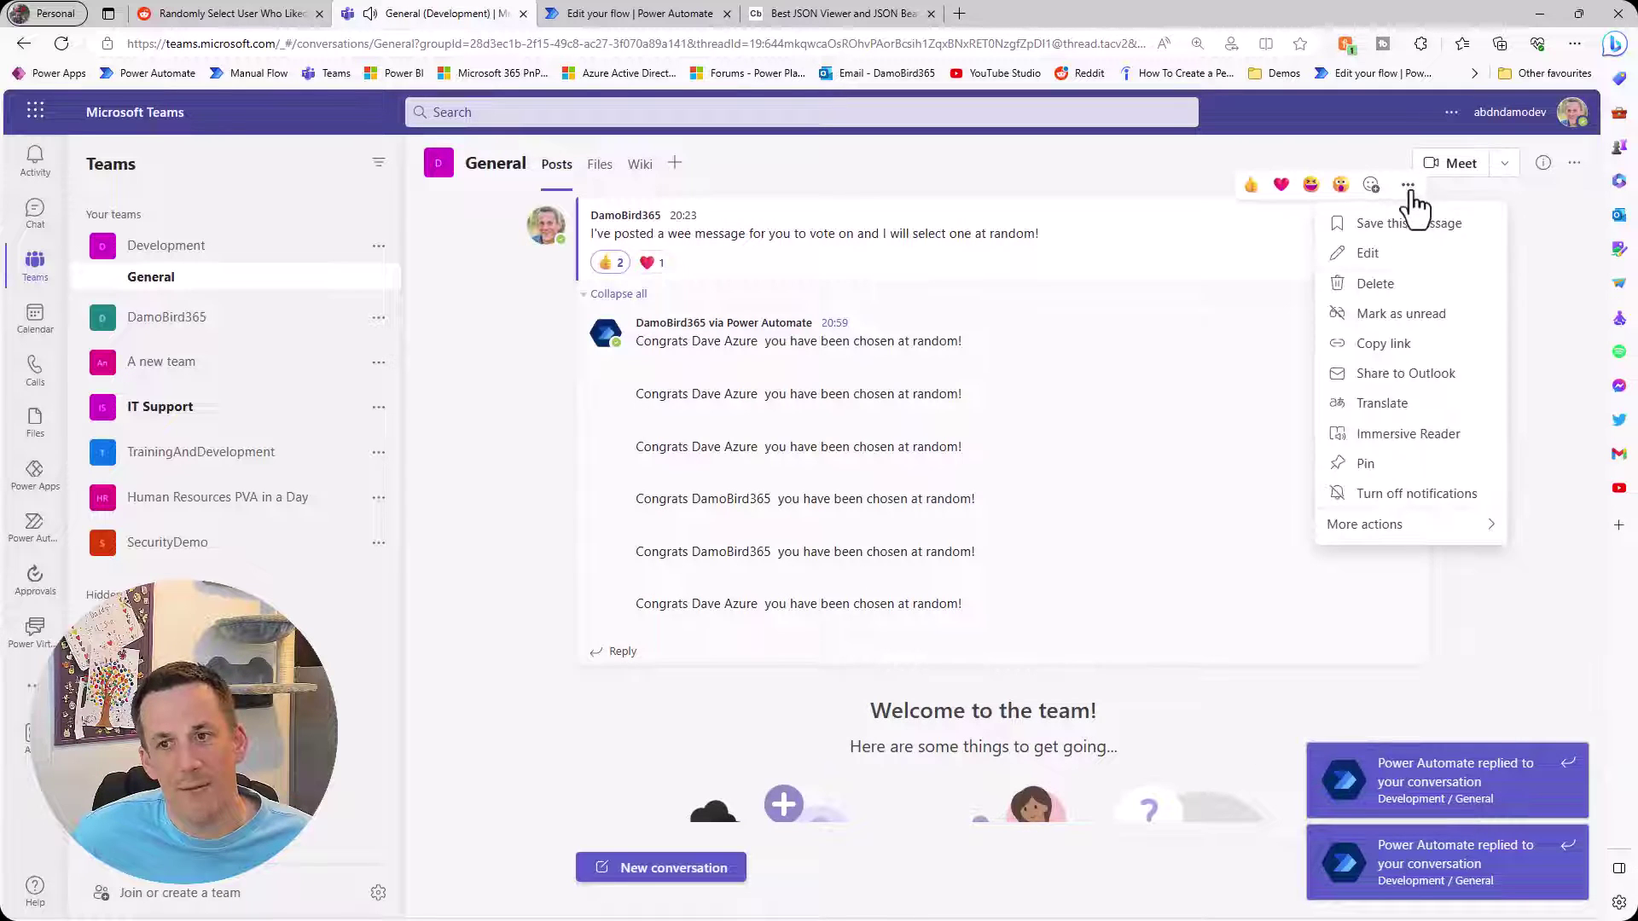
mouse_move(1407, 538)
left_click(1266, 533)
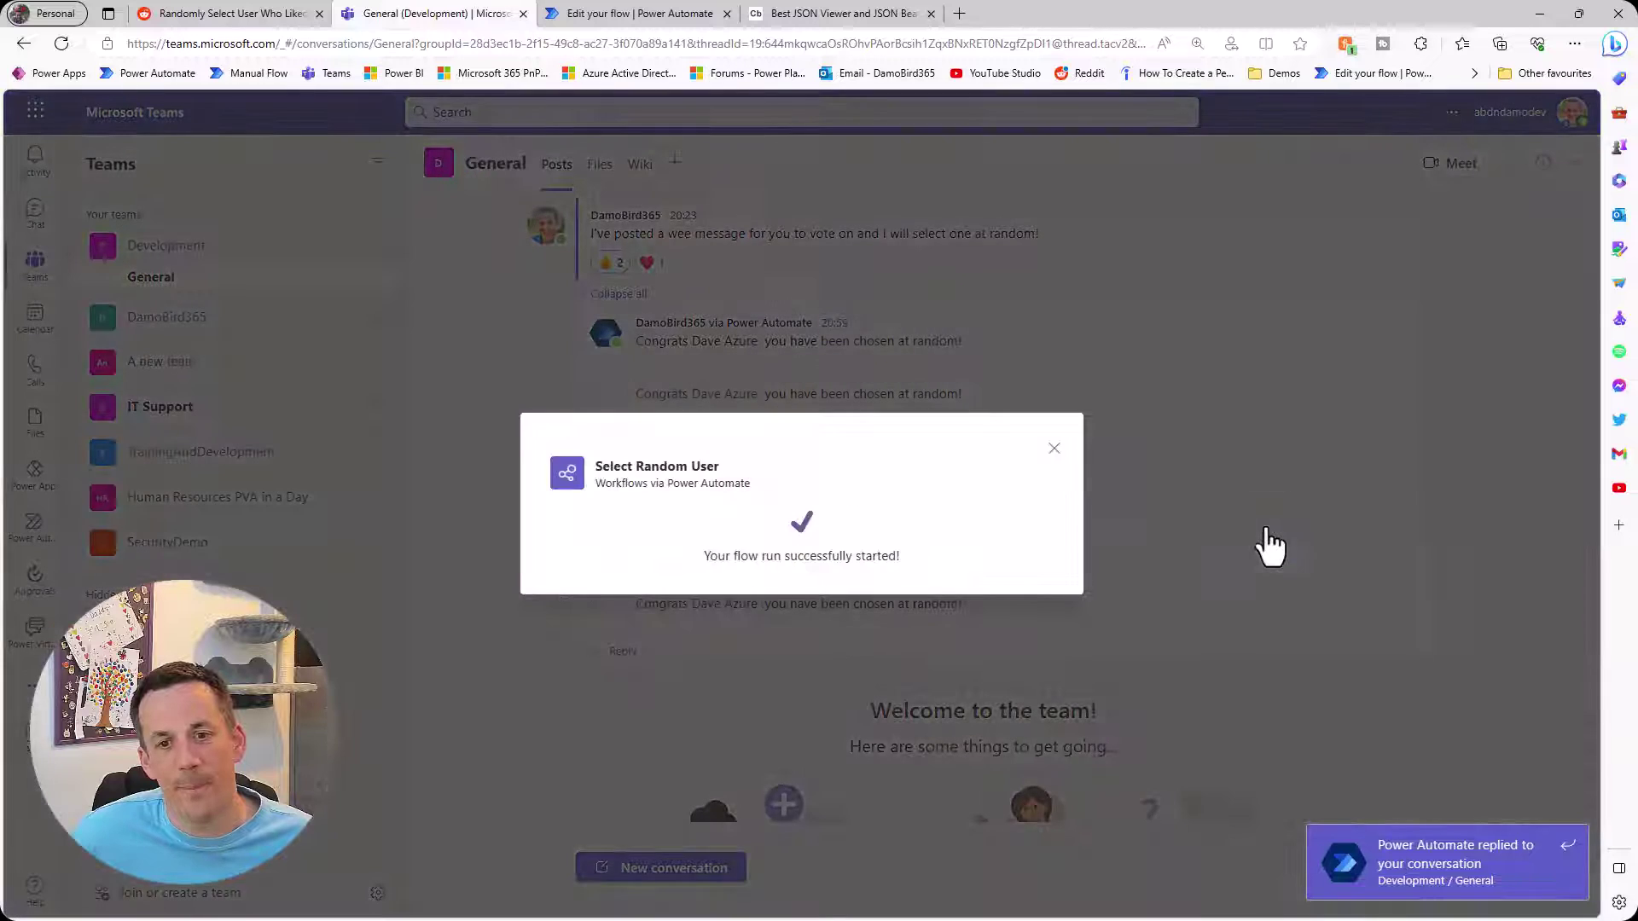
left_click(1056, 450)
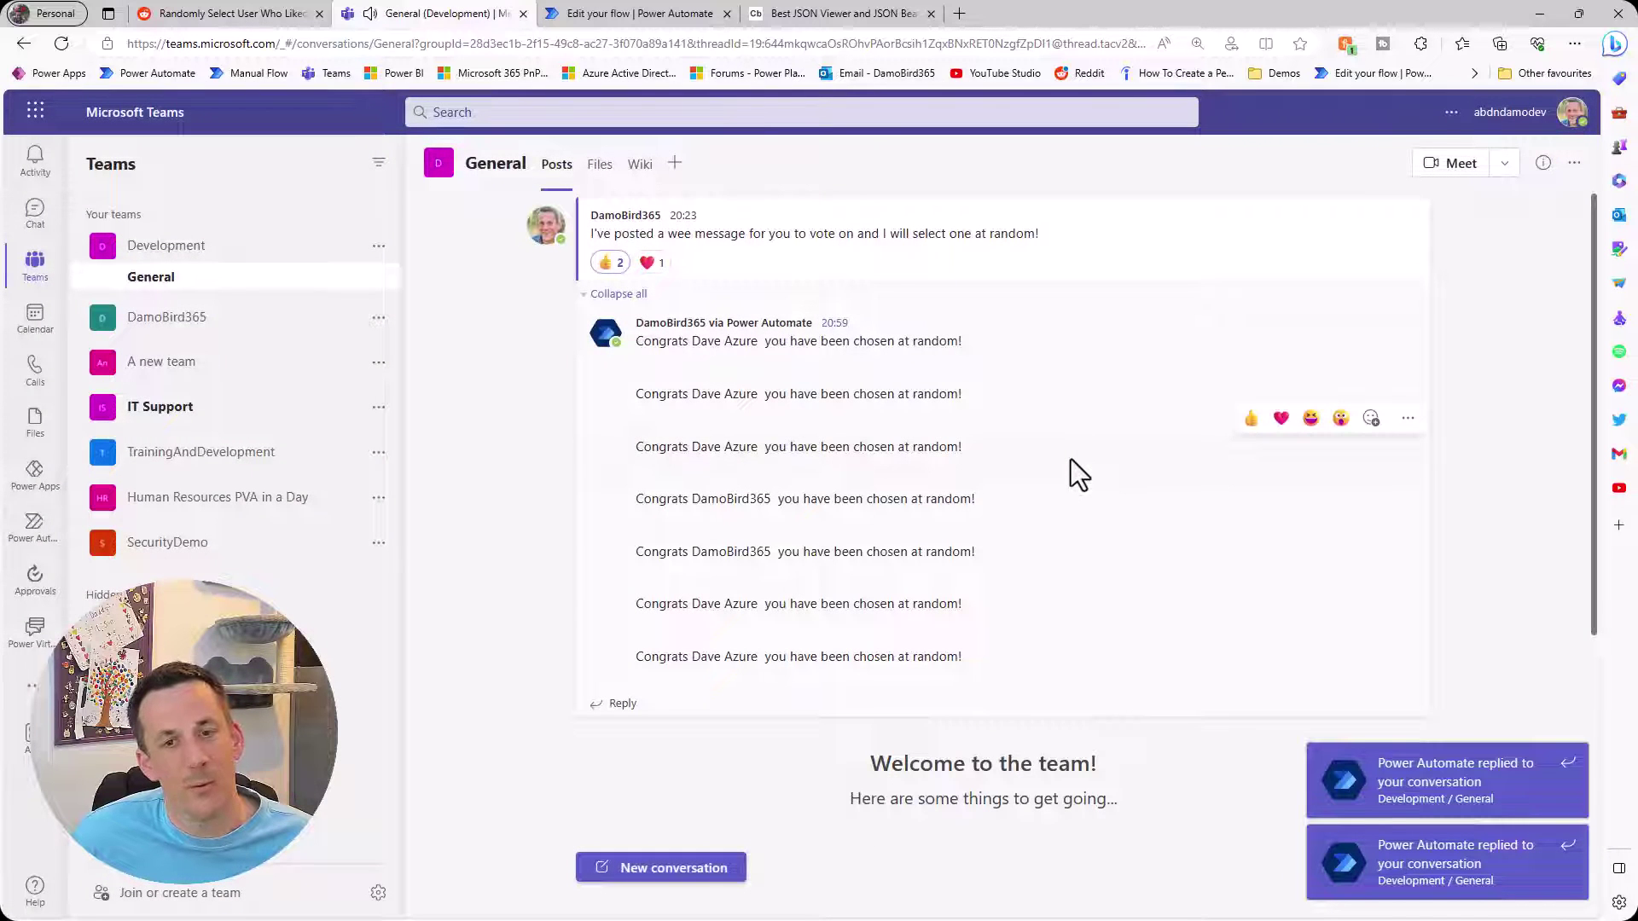
Switch to the flow's run history in Power Automate and compare the Select action's output IDs with the User (UPN) input of Get user profile (V2)
key("ctrl+Tab")
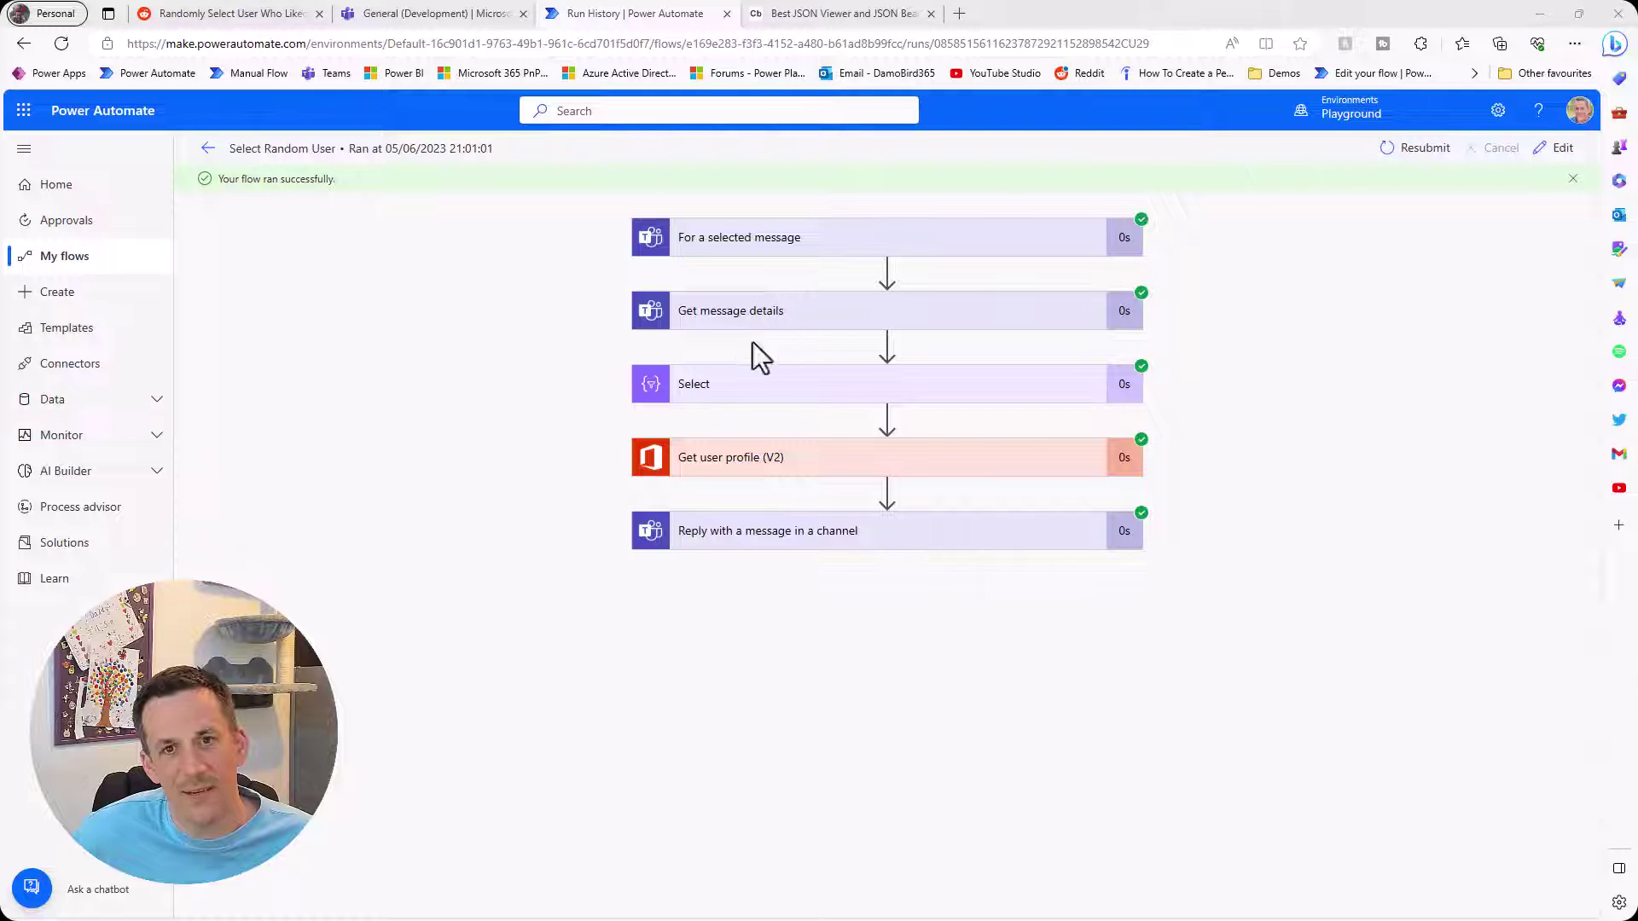
left_click(742, 414)
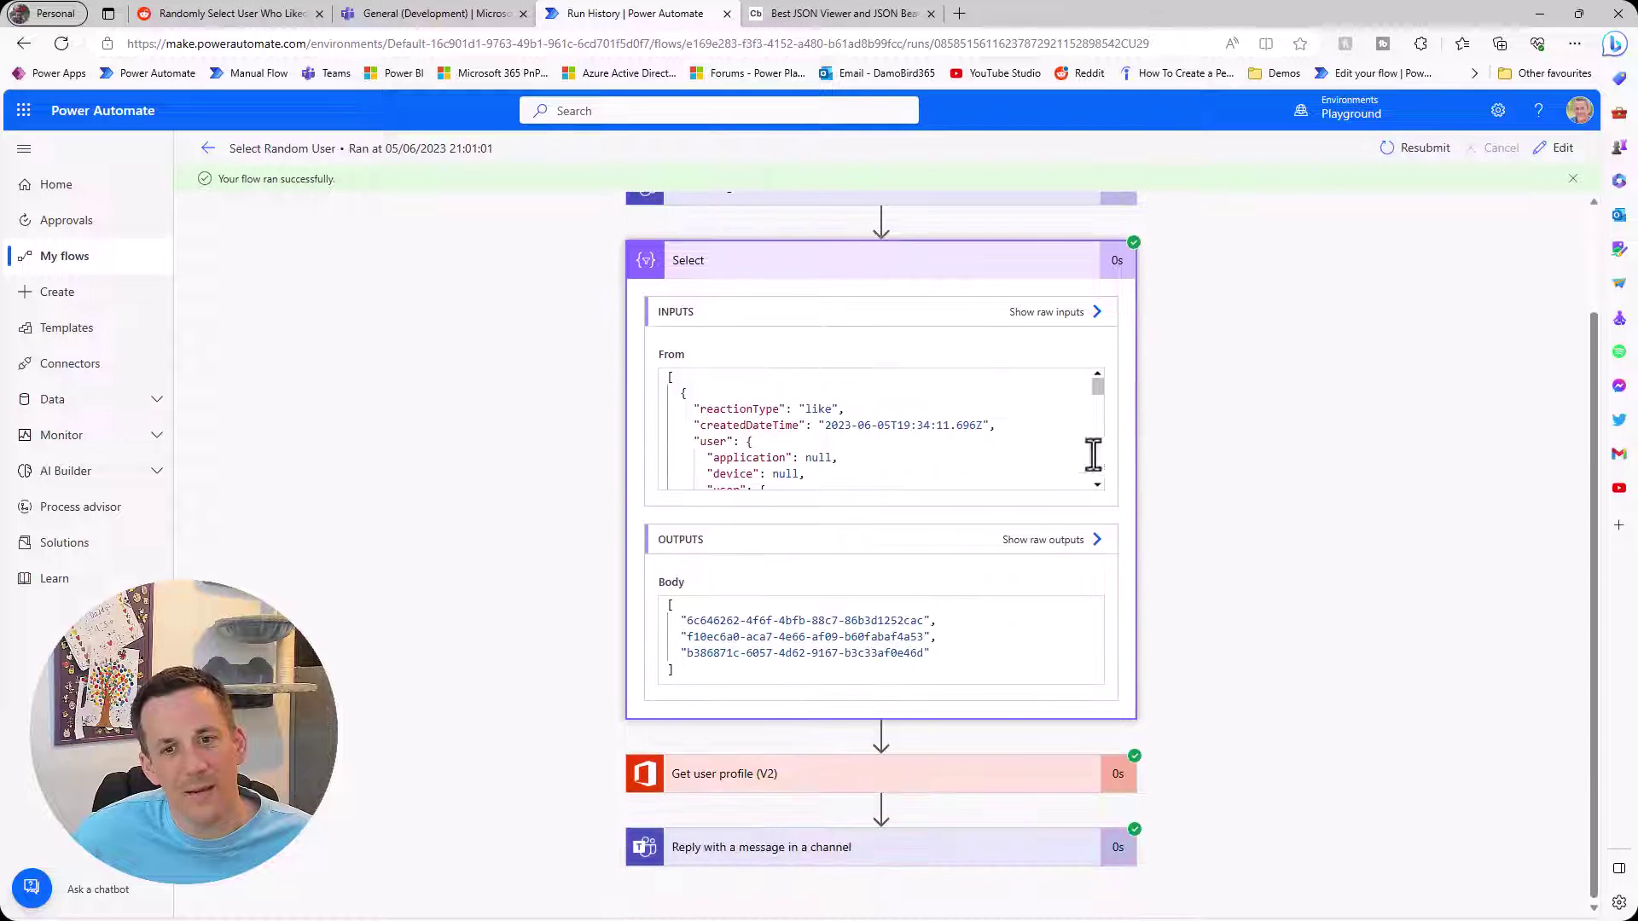
left_click_drag(1098, 392, 1094, 507)
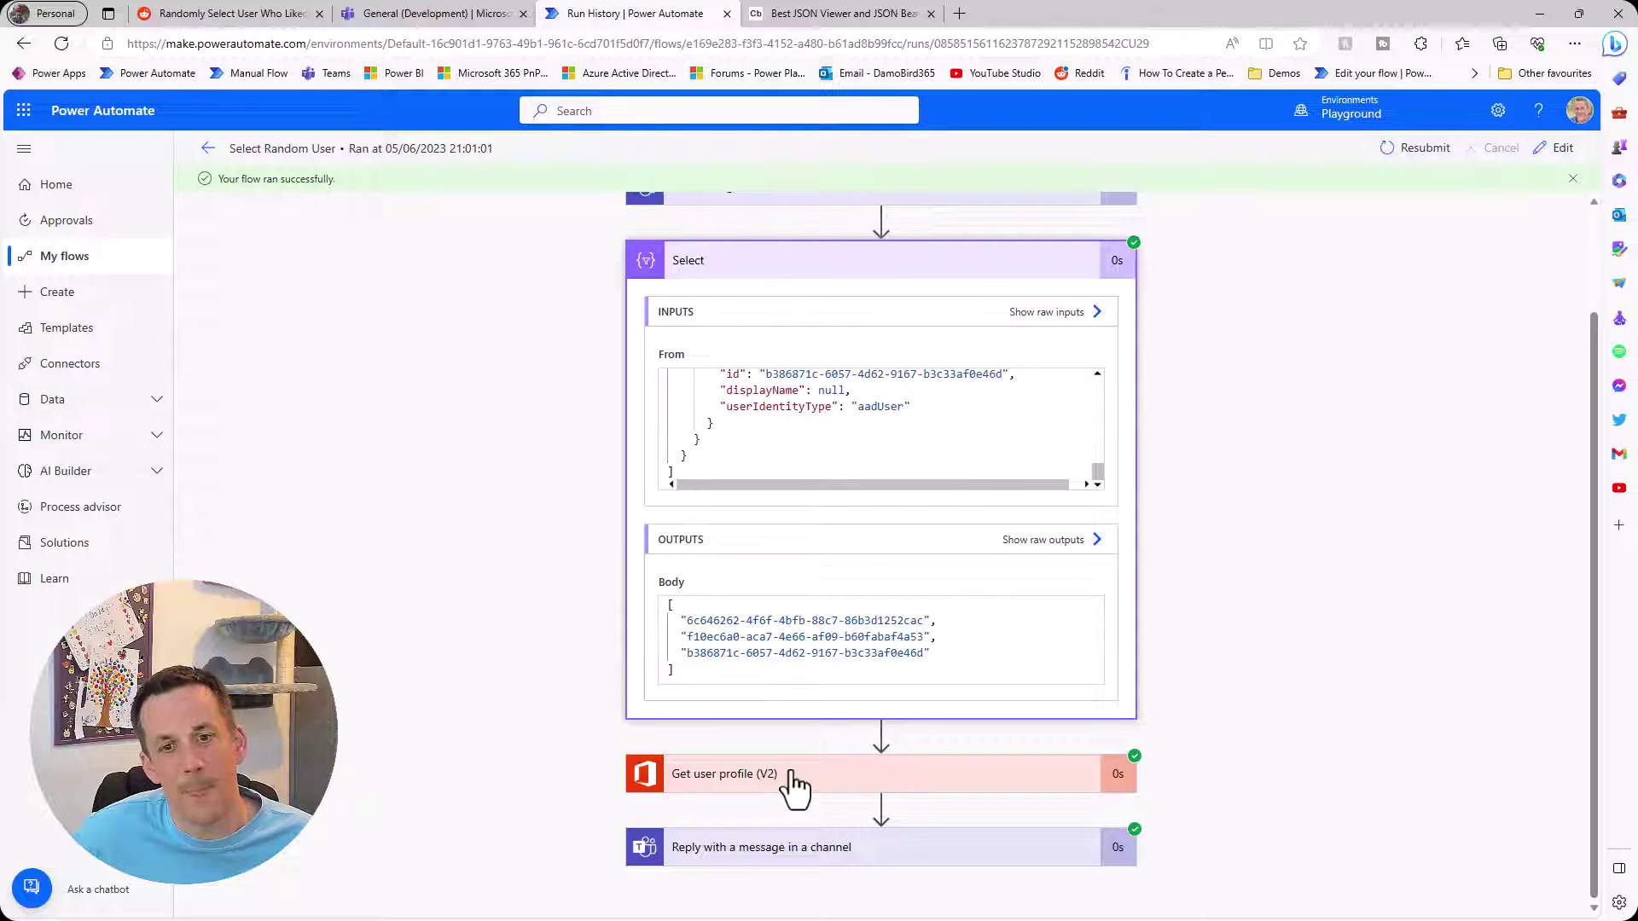
scroll(1338, 409, "down", 6)
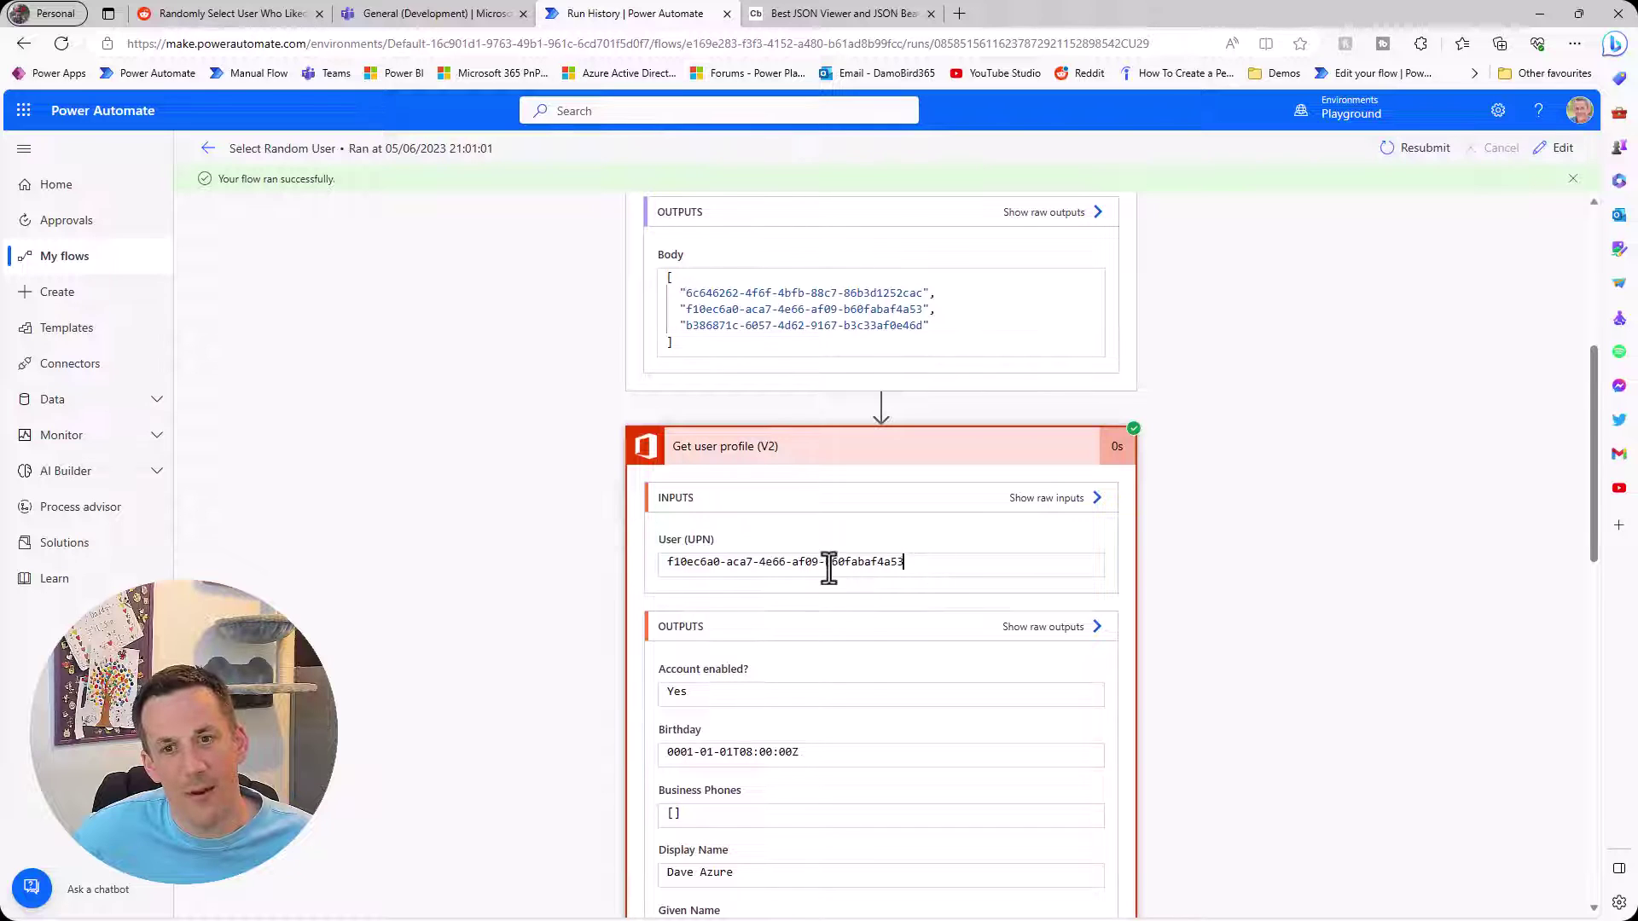
left_click_drag(828, 567, 616, 576)
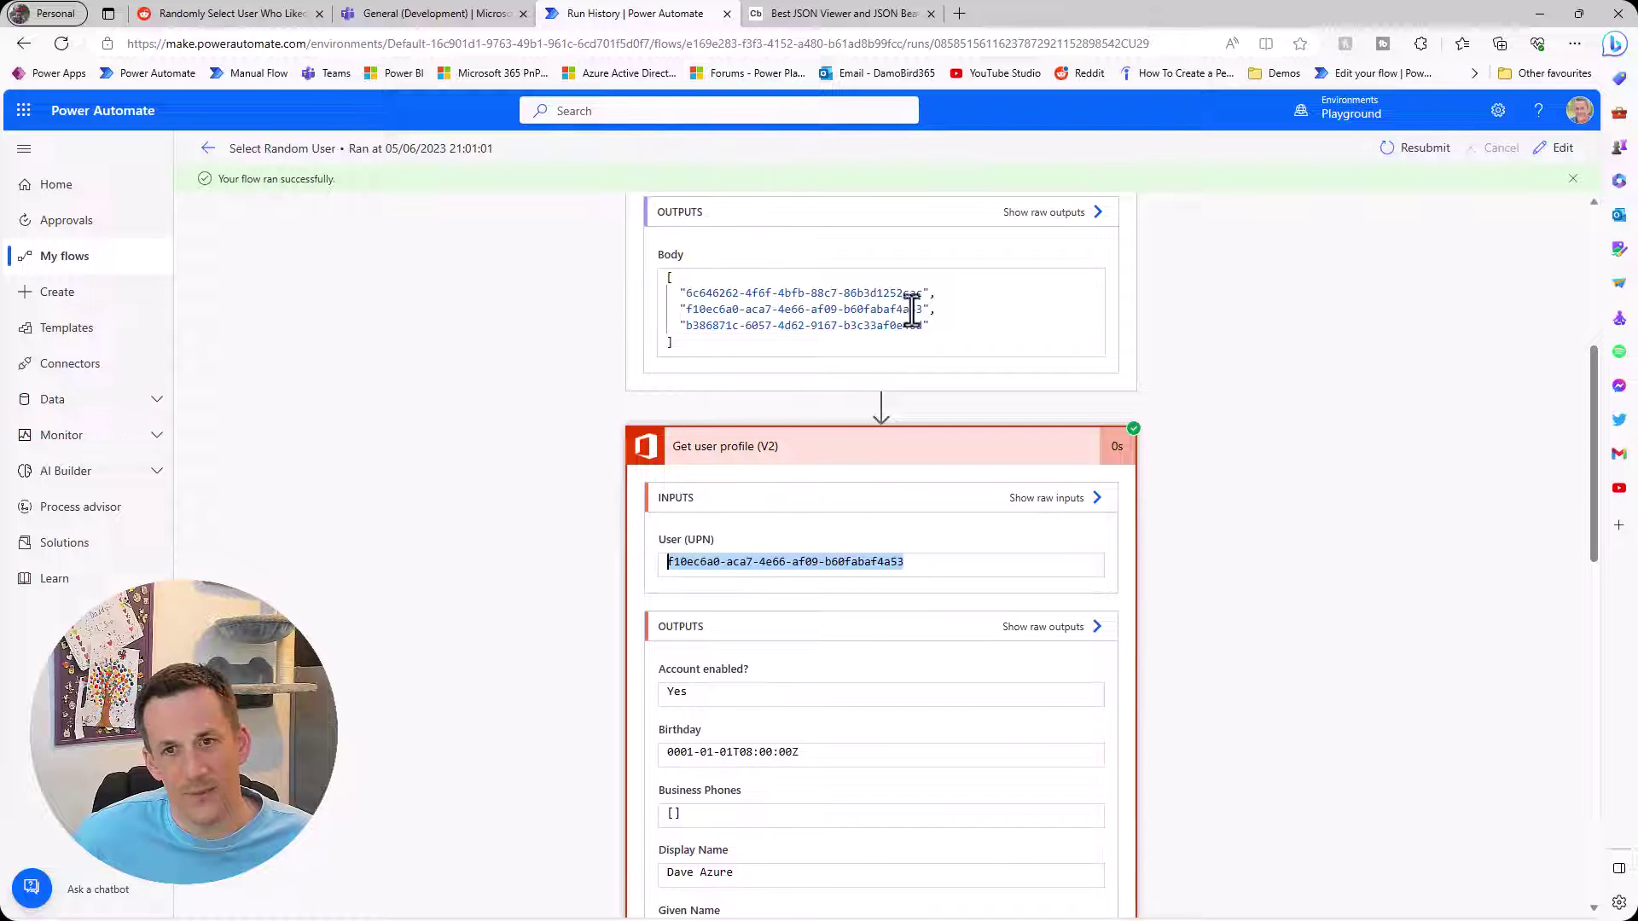
left_click_drag(923, 309, 686, 317)
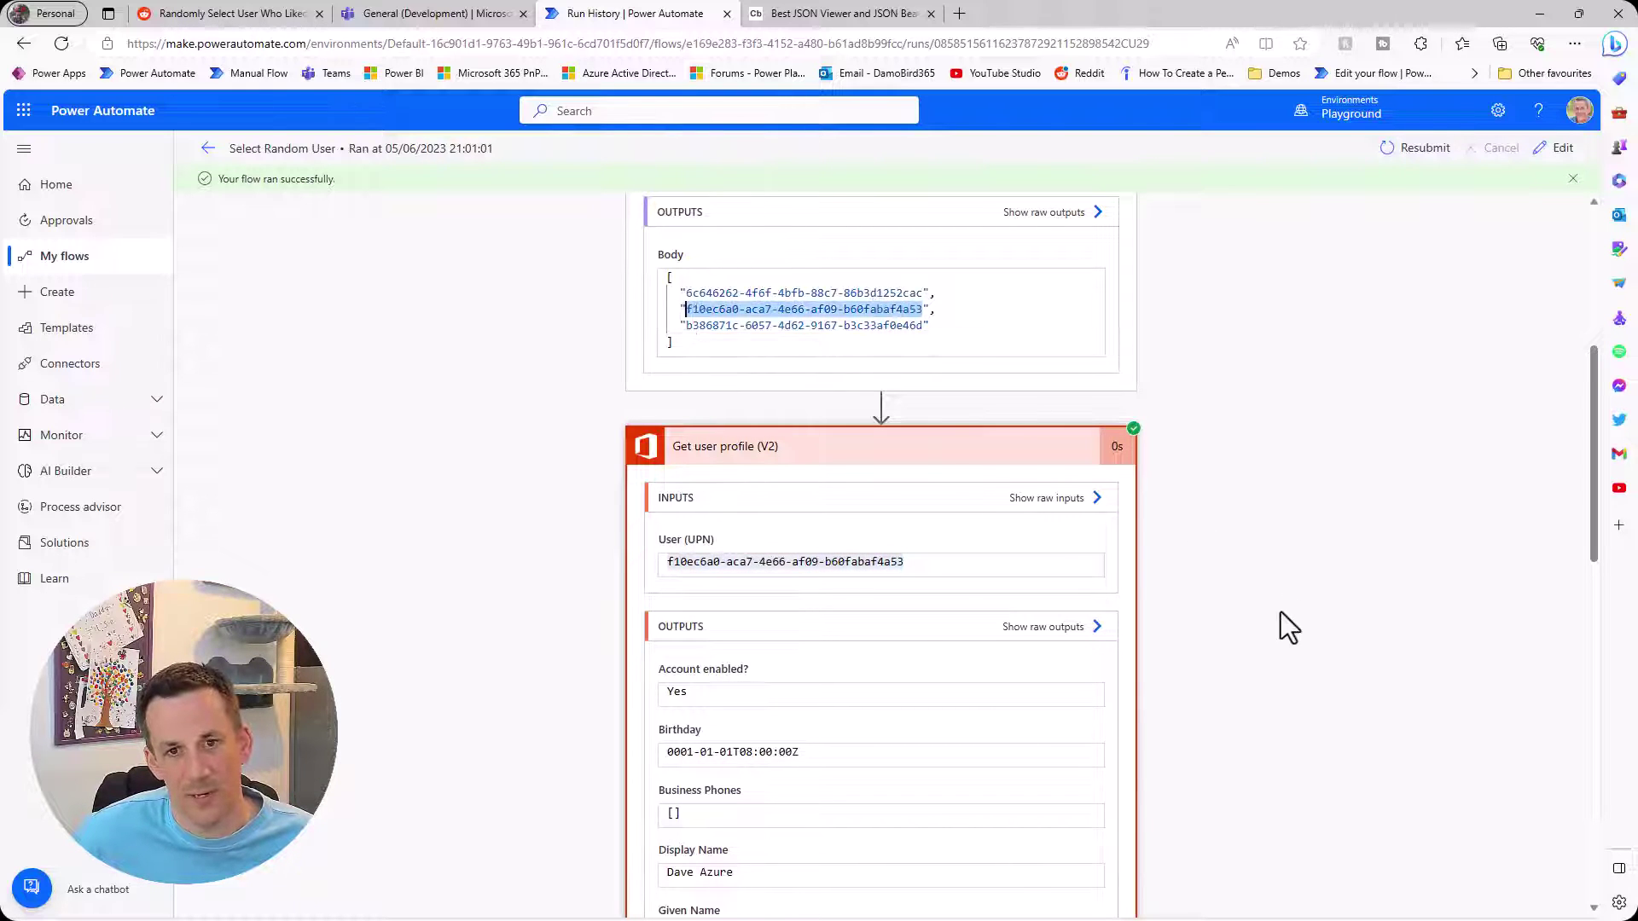
Examine the message input of Reply with a message in a channel and the profile outputs of Get user profile (V2)
scroll(764, 870, "down", 10)
scroll(1145, 655, "down", 6)
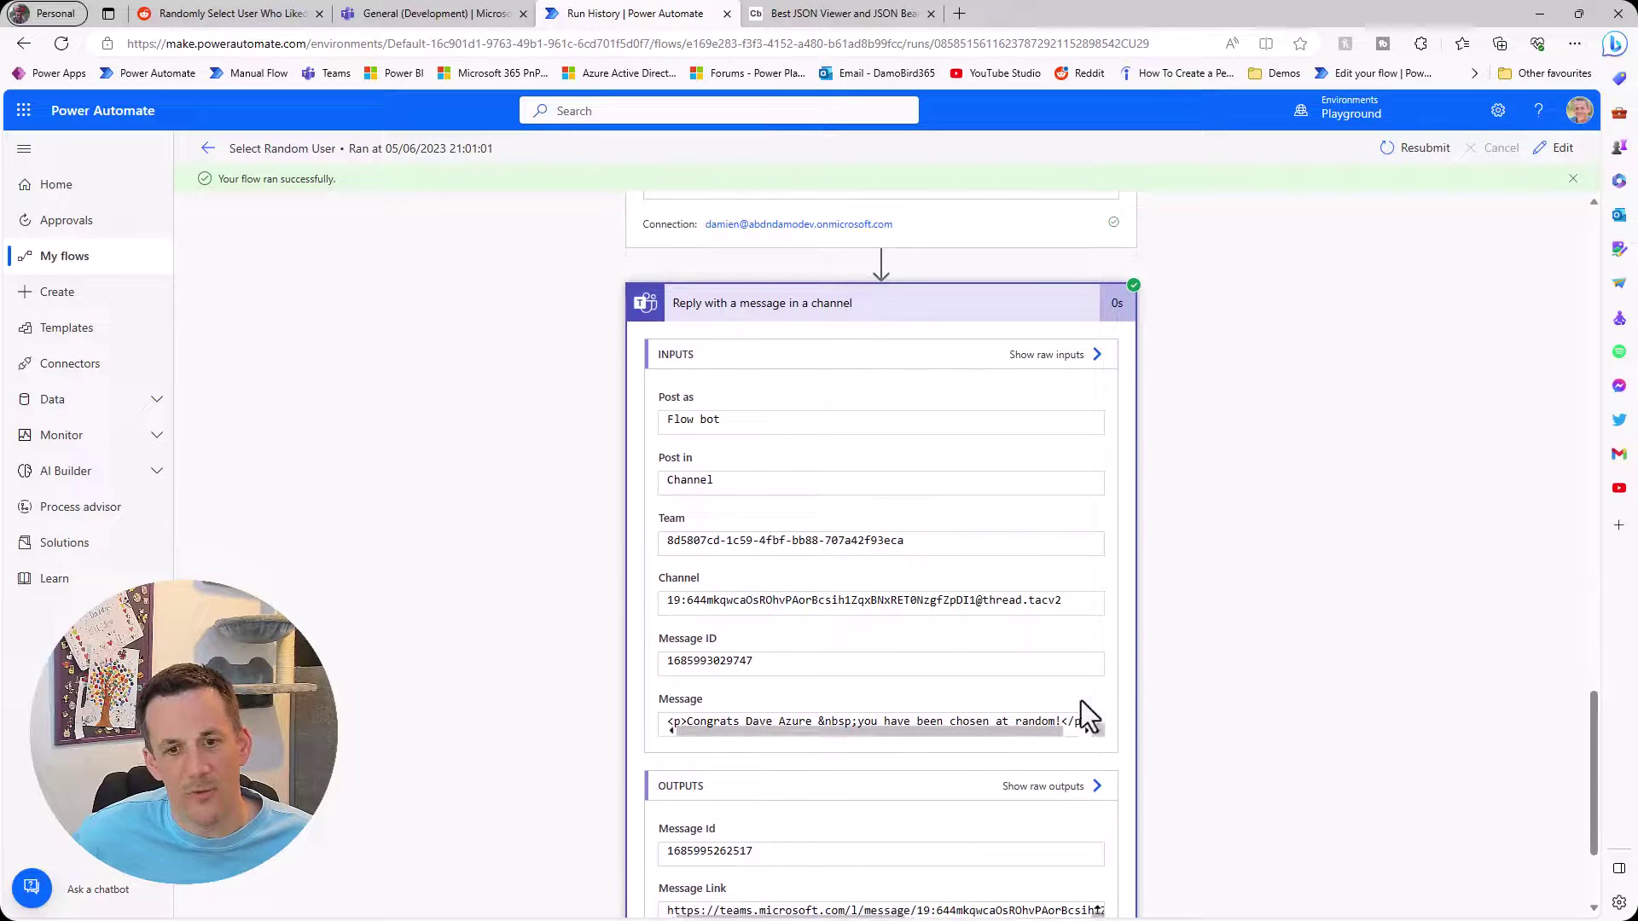
left_click_drag(1082, 712, 746, 727)
left_click(791, 725)
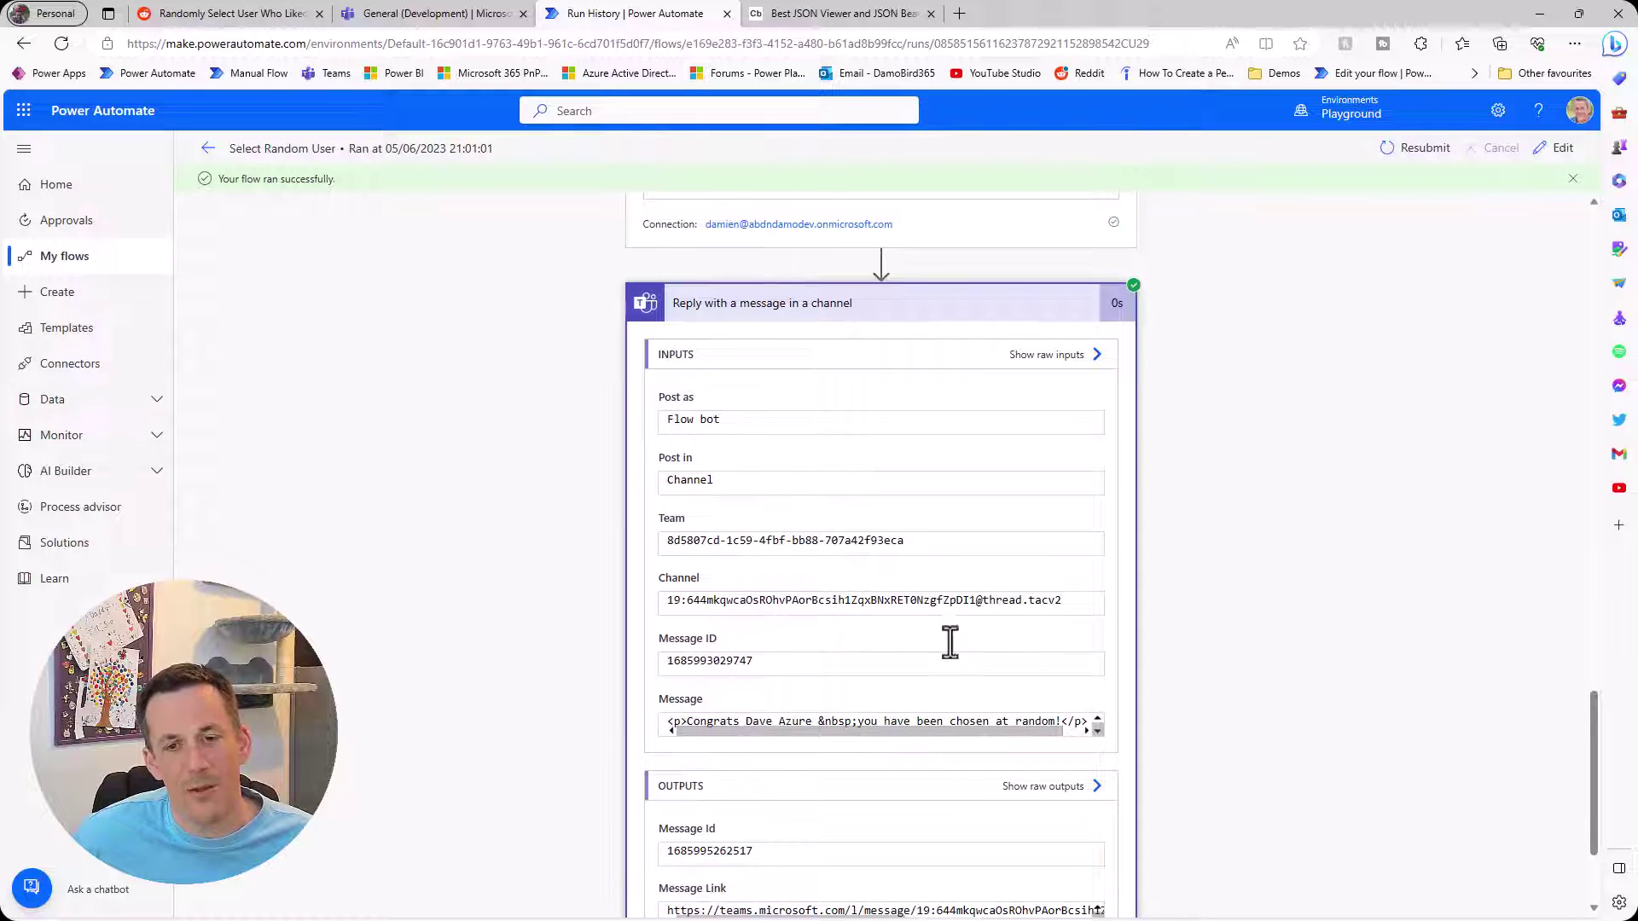
scroll(1247, 519, "up", 8)
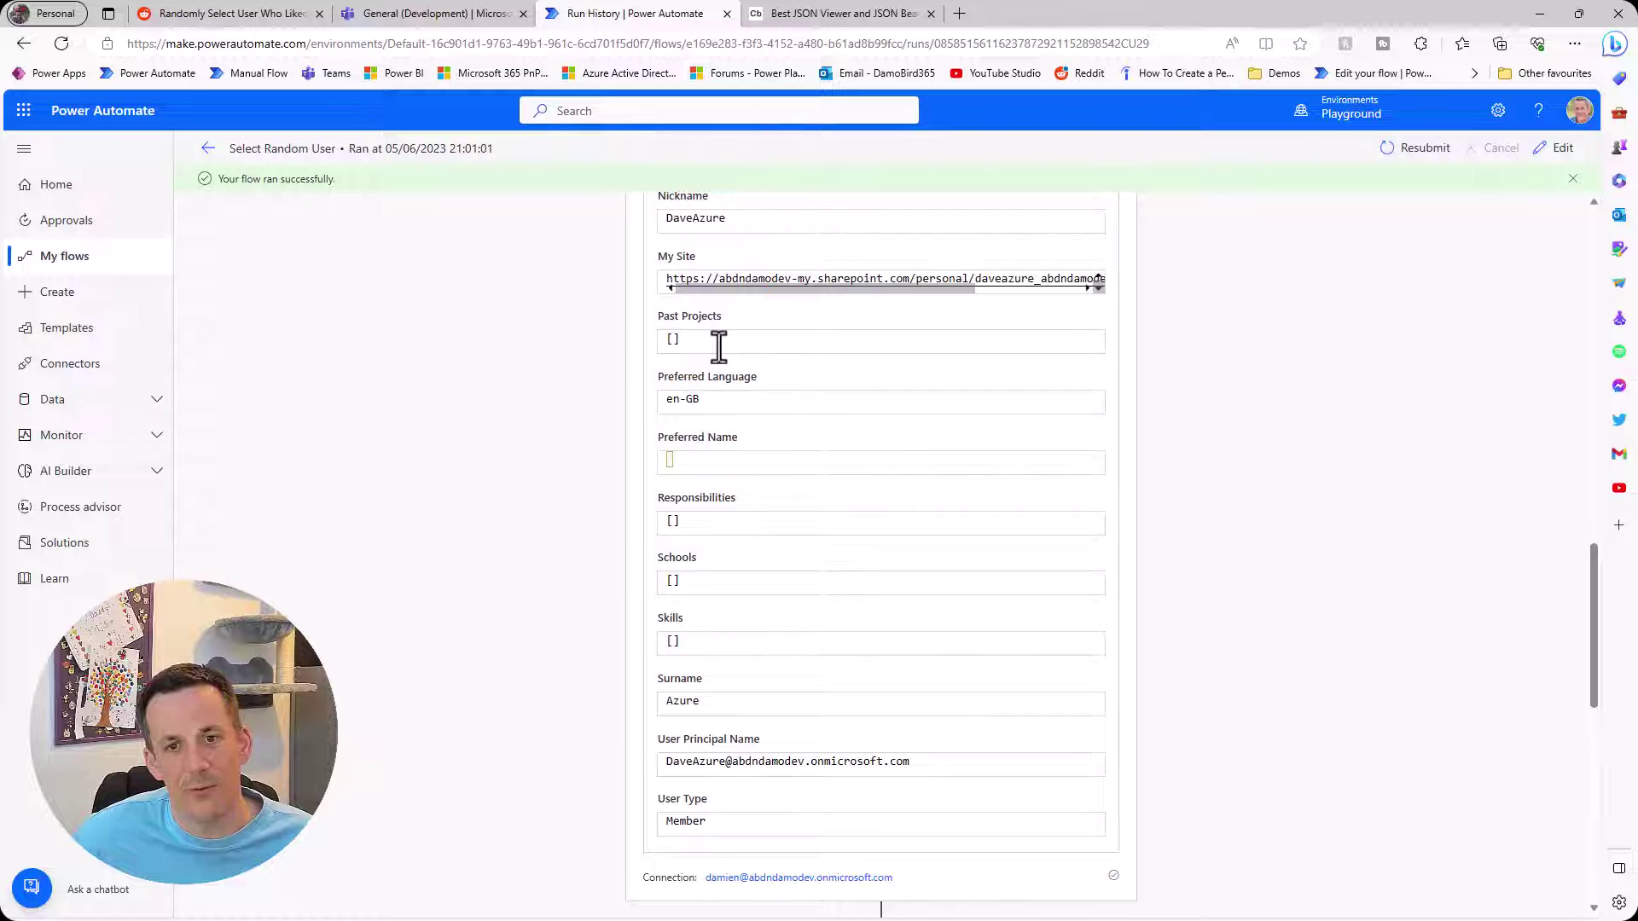
scroll(760, 432, "up", 8)
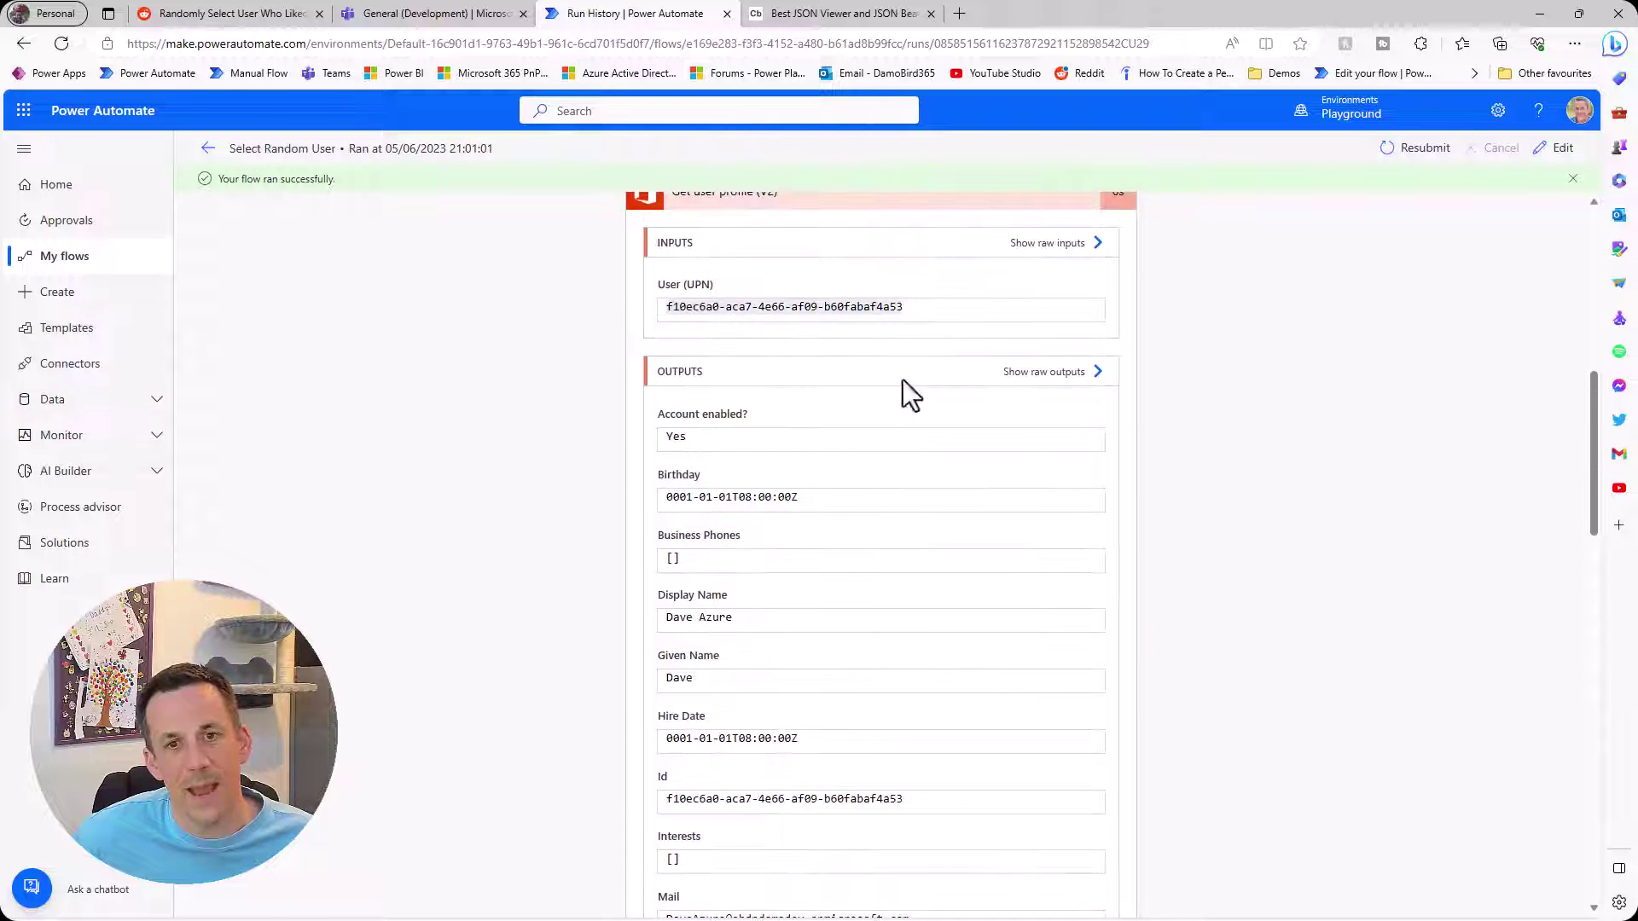
scroll(811, 418, "up", 3)
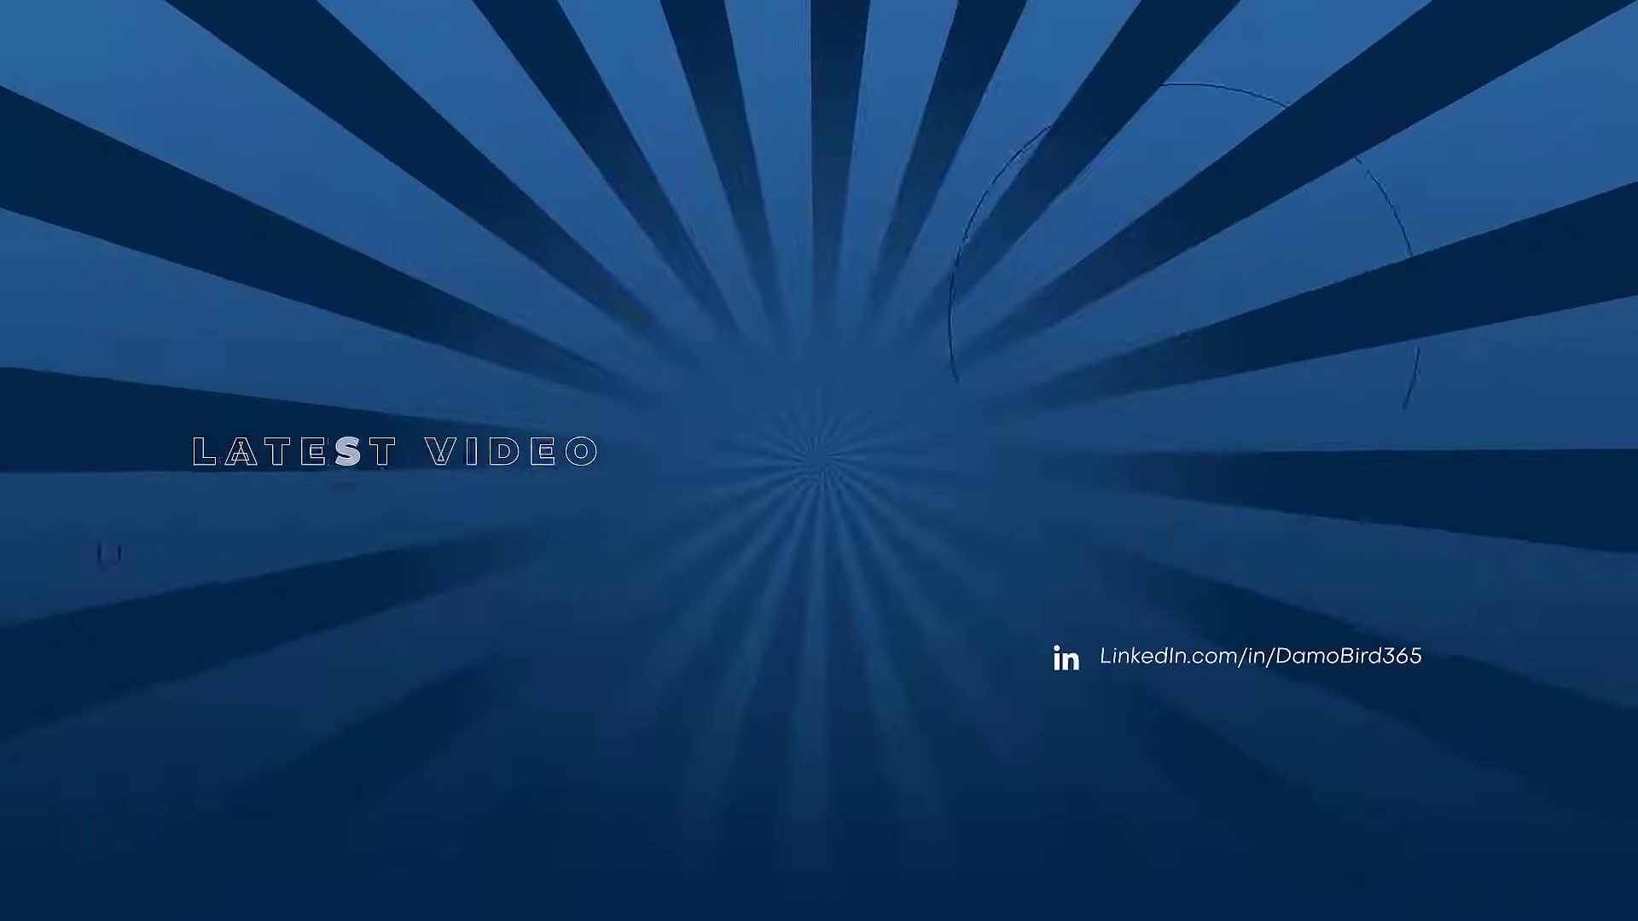